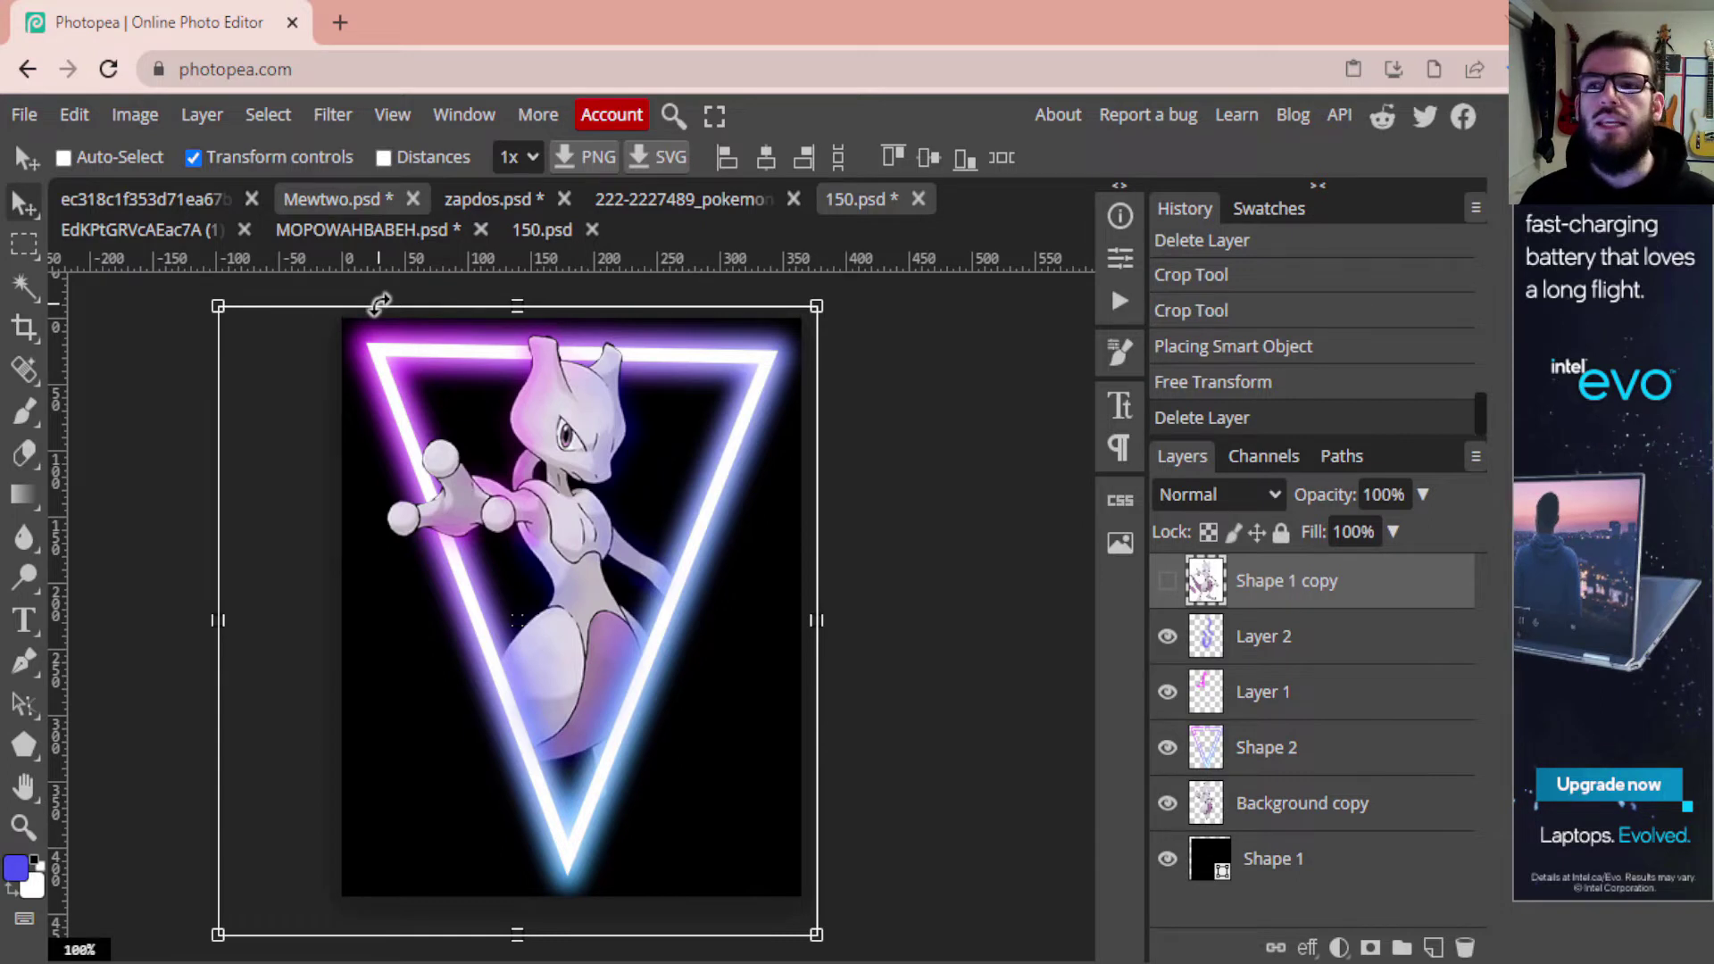
Inspect the Gengar and Zapdos examples' layers, then switch to the Mewtwo document 150.psd
{"action": "left_click", "coordinate": [103, 198]}
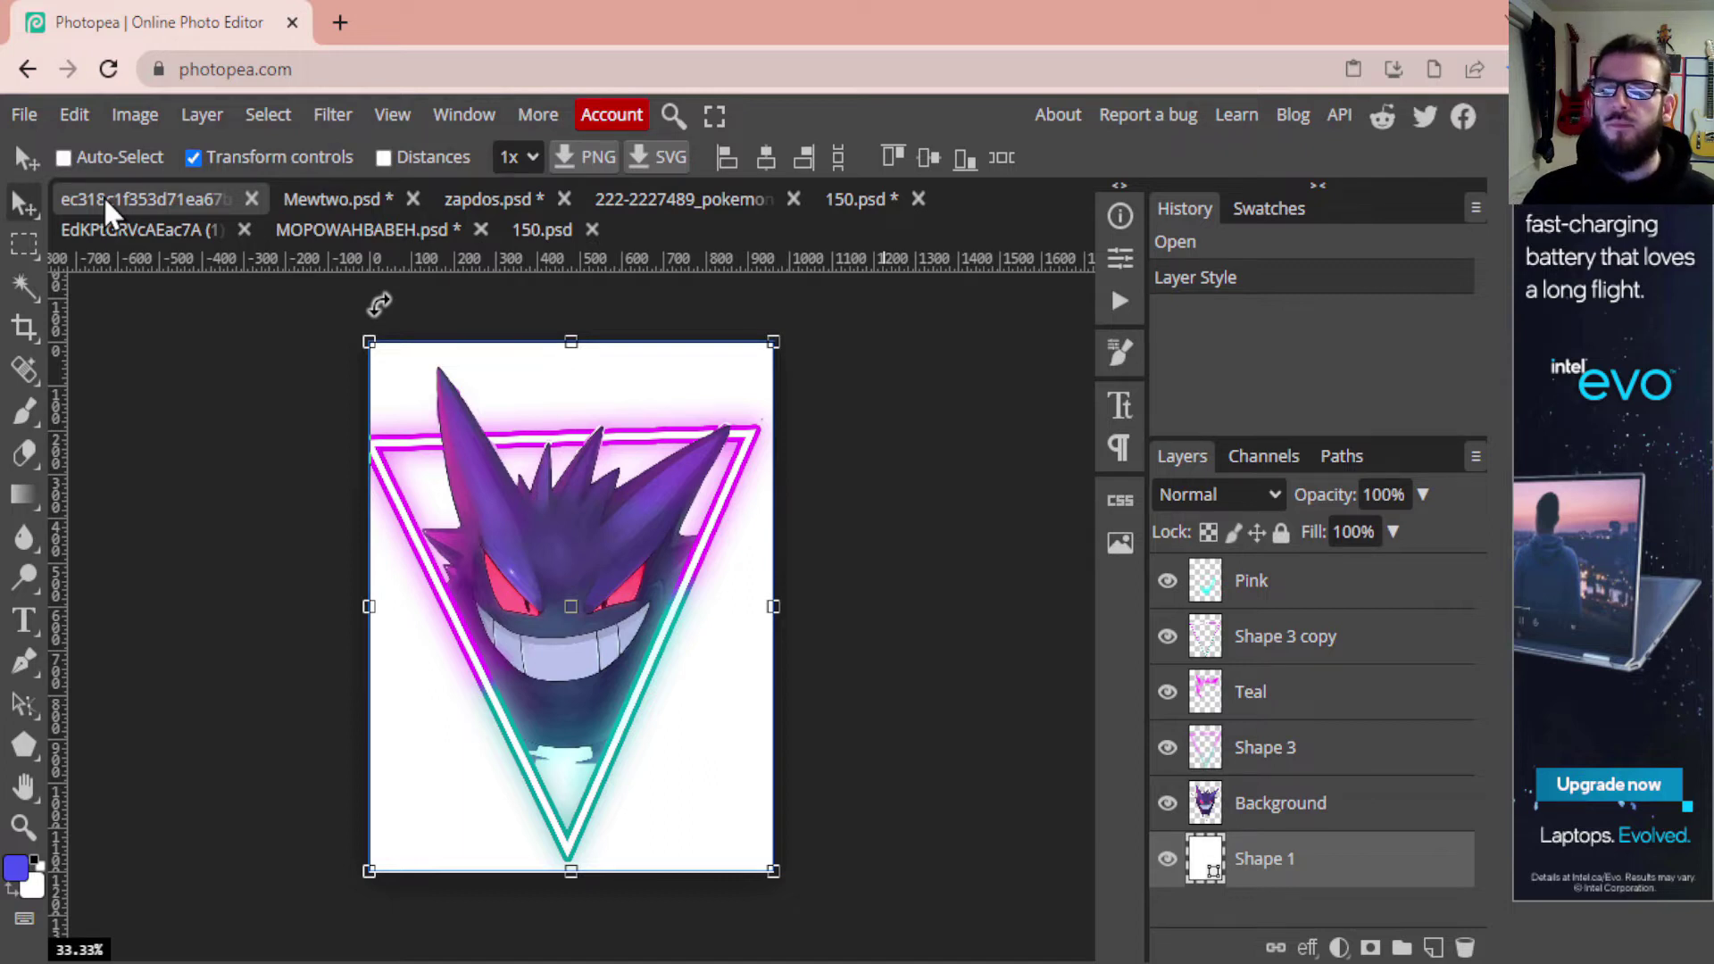
{"action": "left_click", "coordinate": [473, 207]}
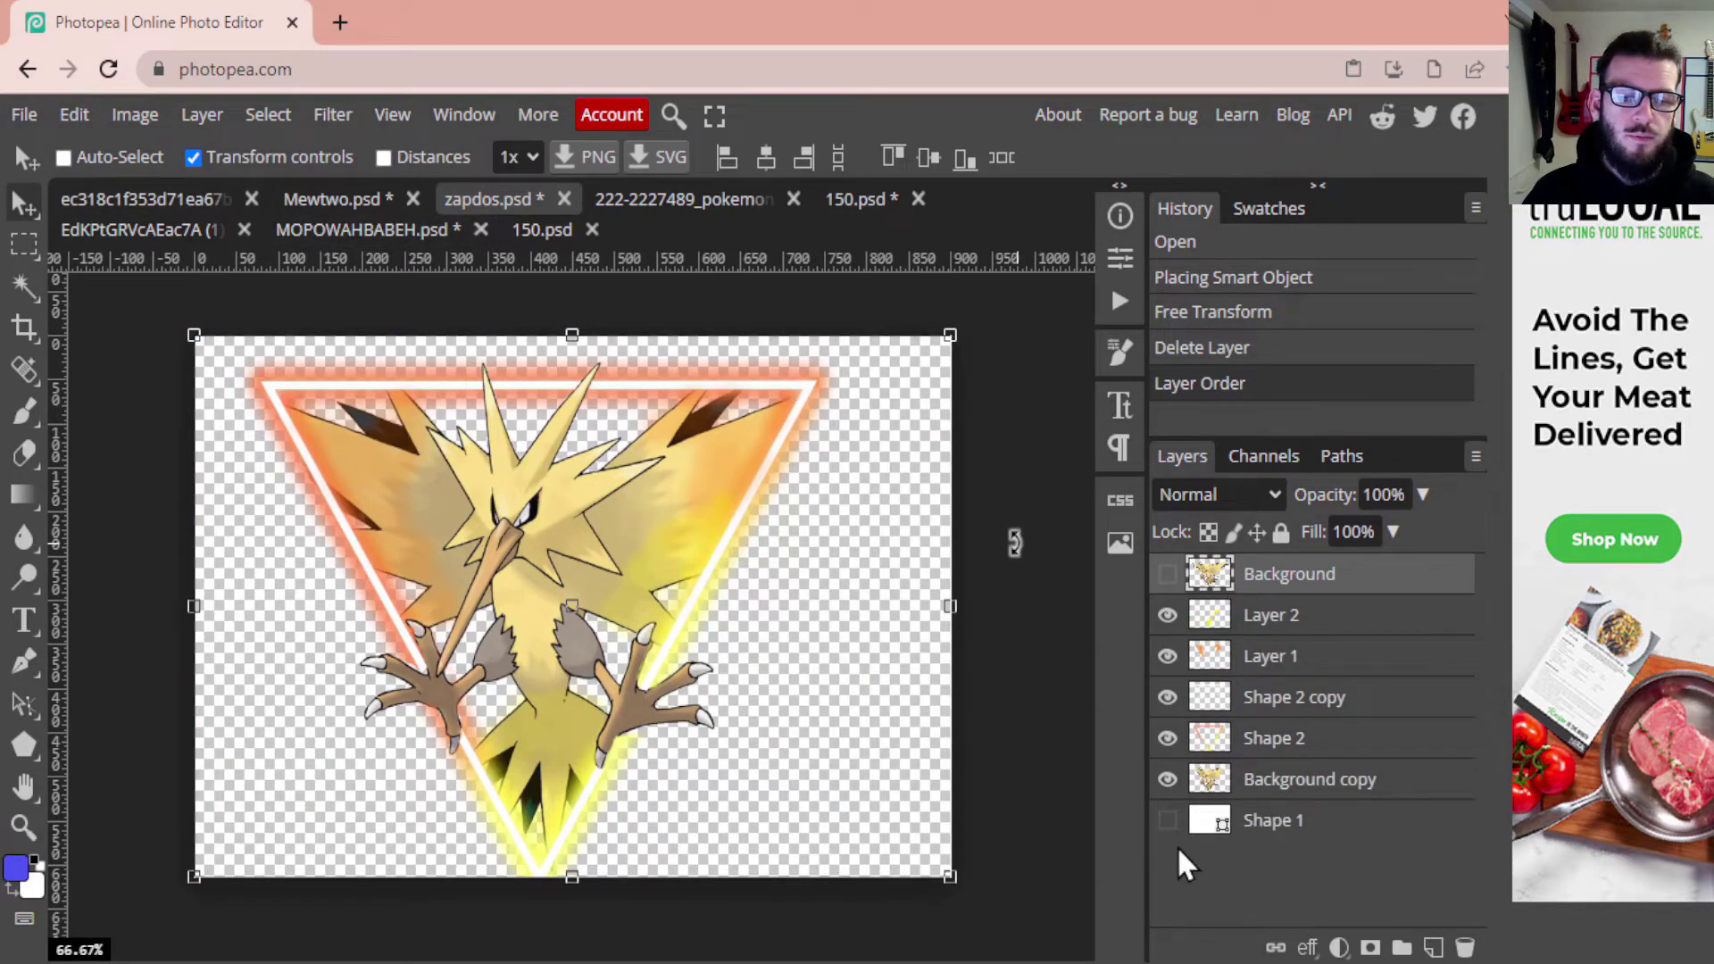
{"action": "left_click", "coordinate": [1167, 820]}
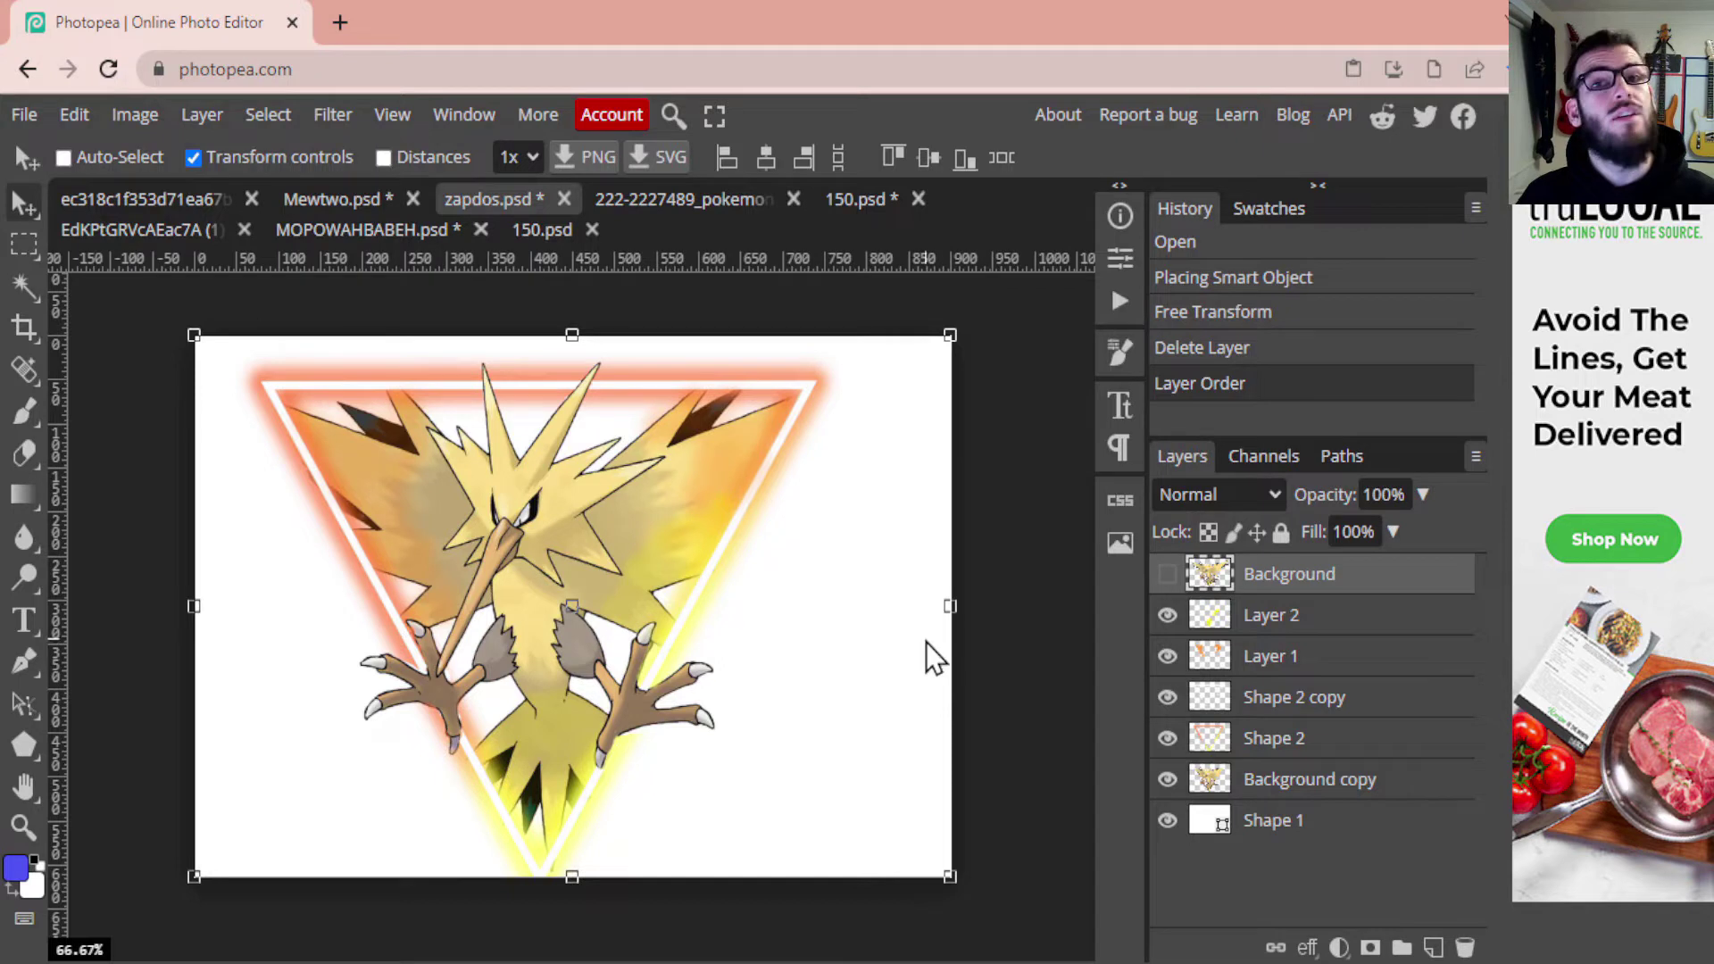
{"action": "left_click", "coordinate": [1166, 780]}
{"action": "left_click", "coordinate": [1166, 779]}
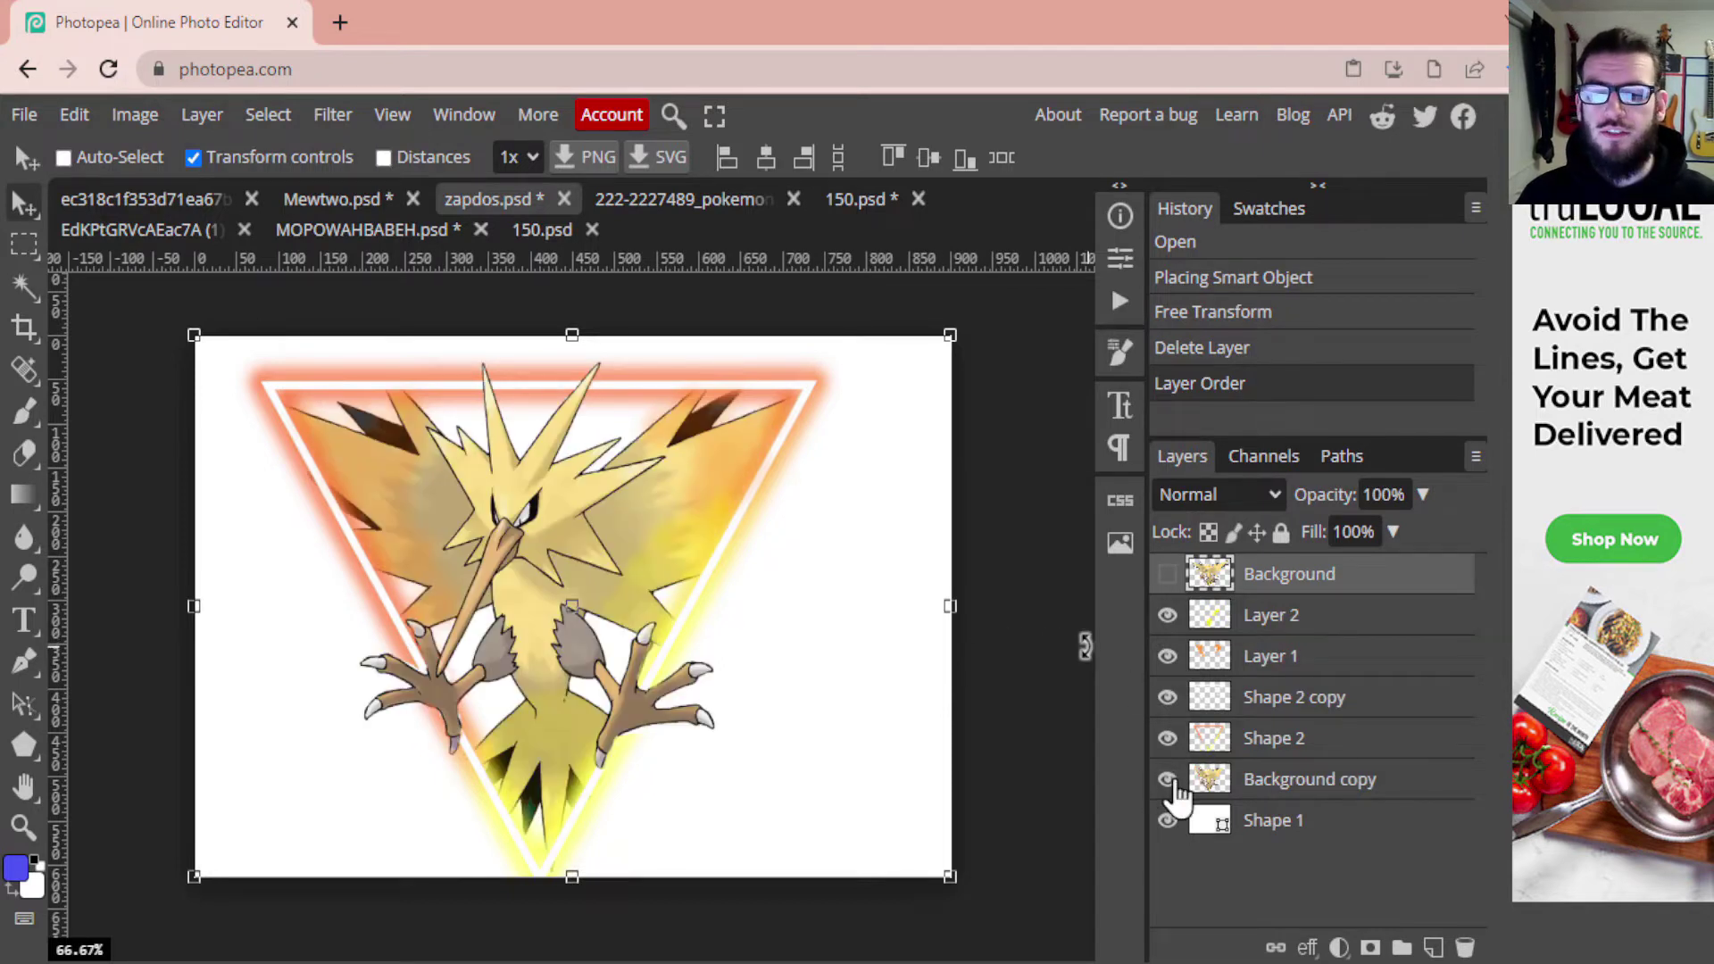
{"action": "left_click", "coordinate": [1167, 574]}
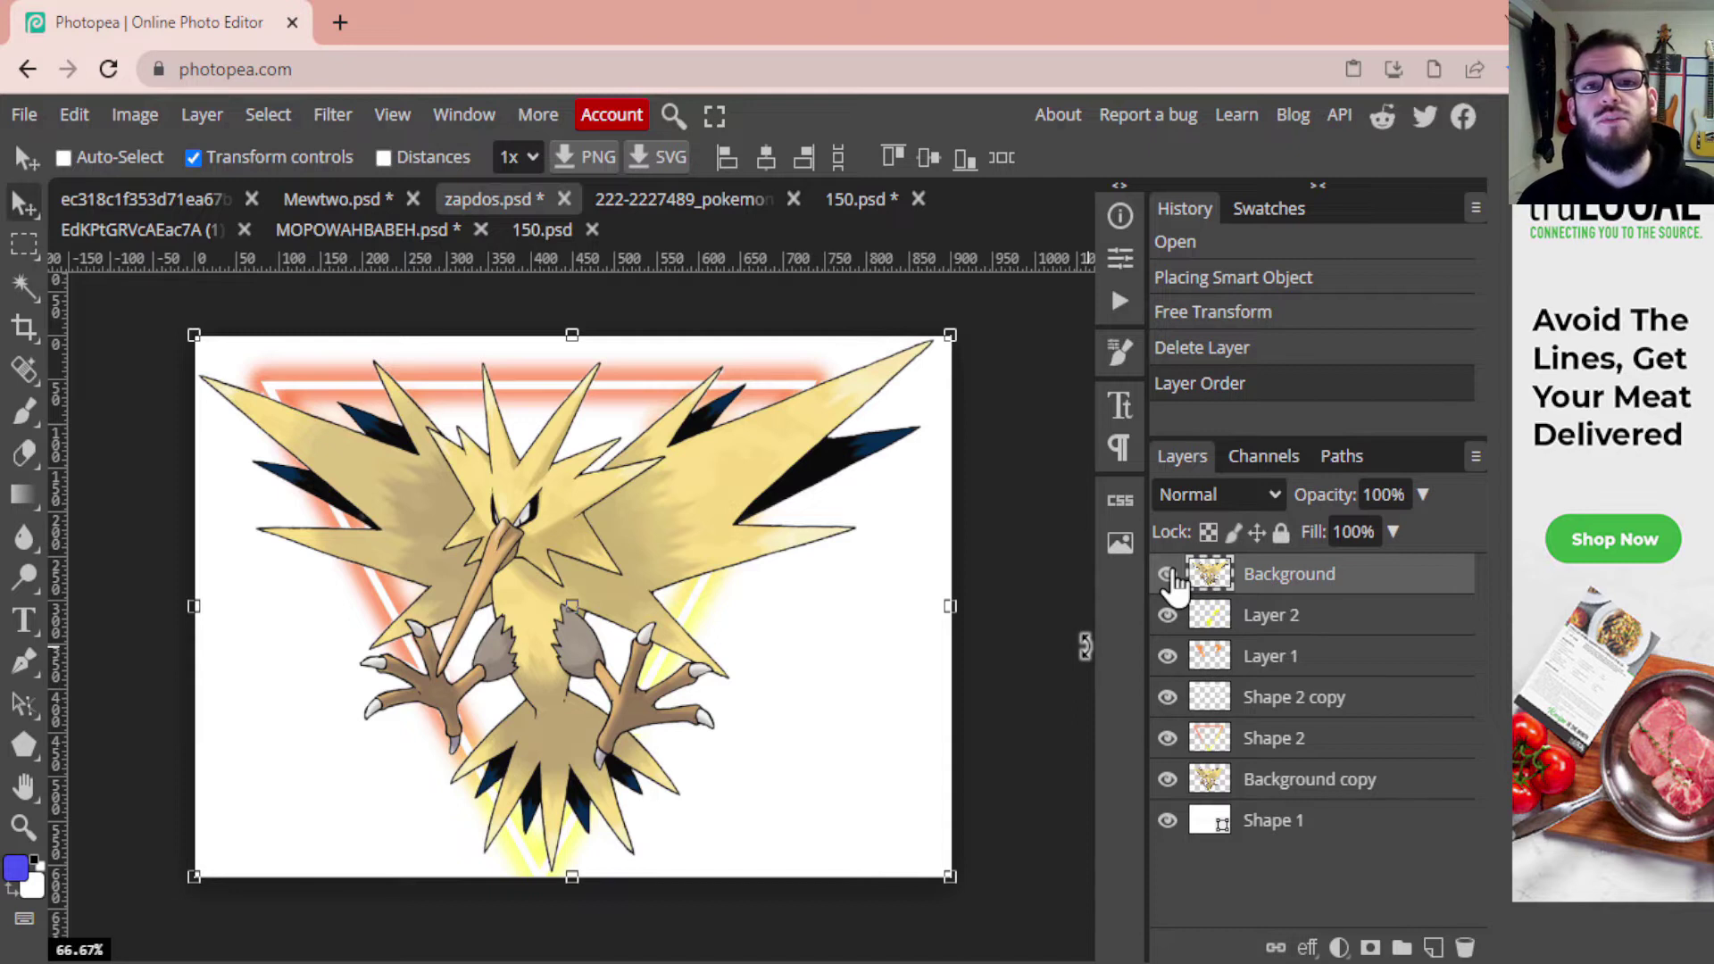
{"action": "left_click", "coordinate": [1168, 574]}
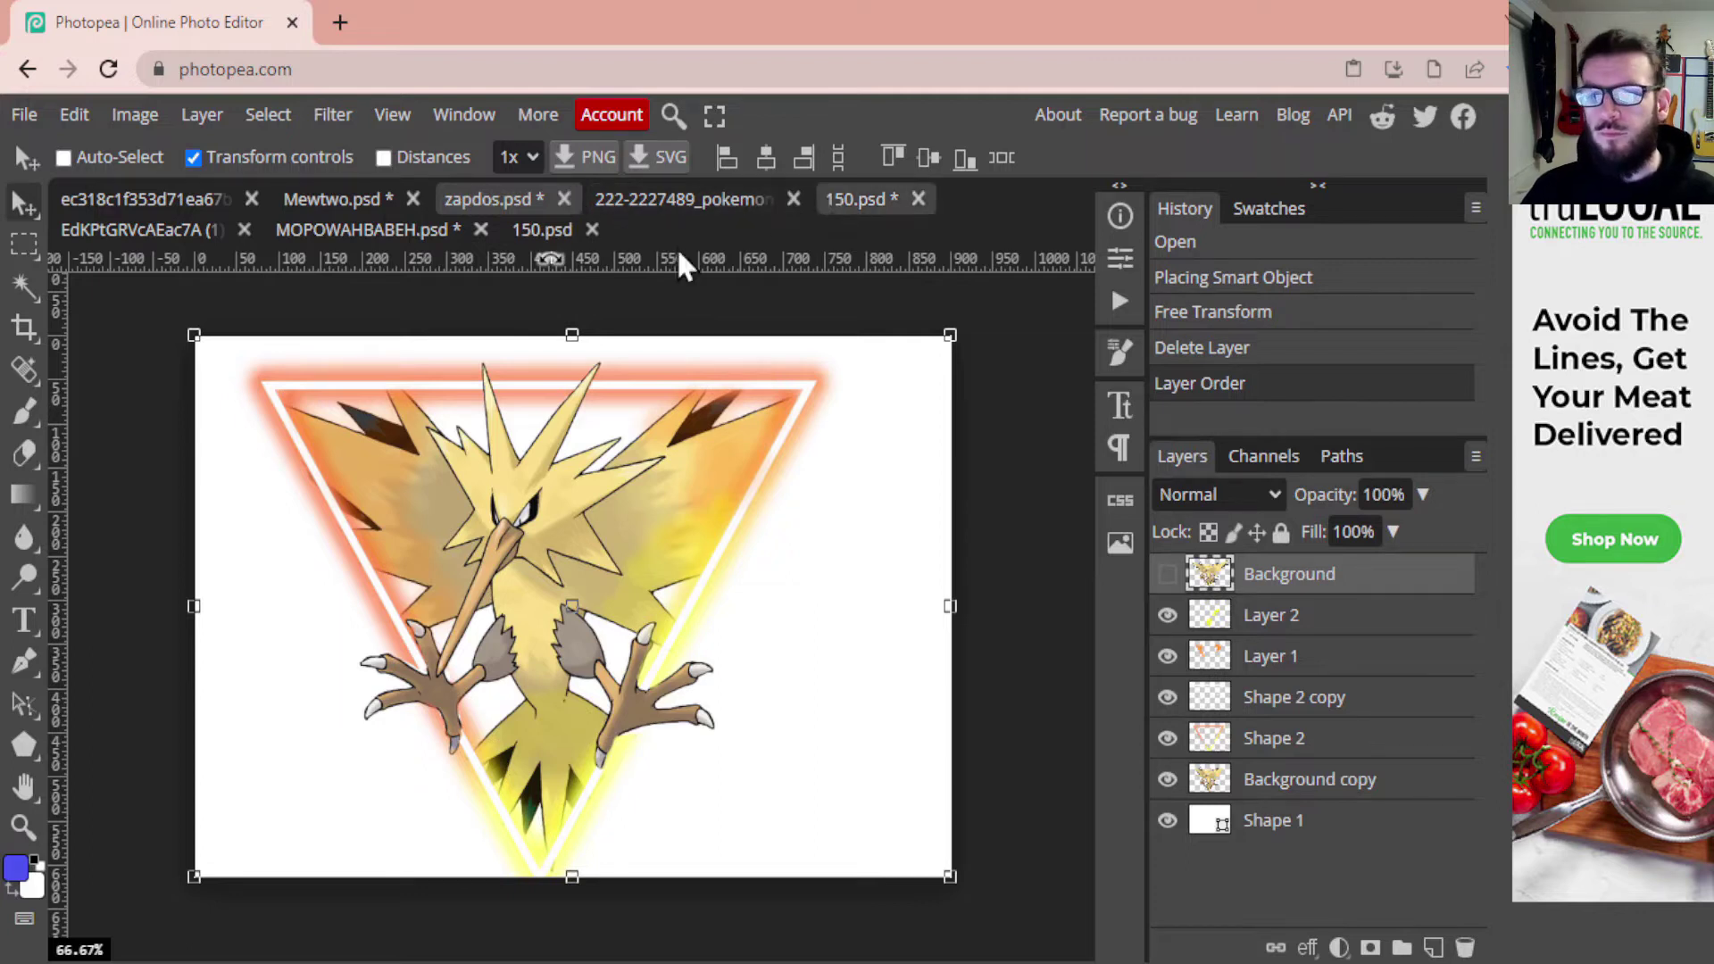
{"action": "left_click", "coordinate": [554, 237]}
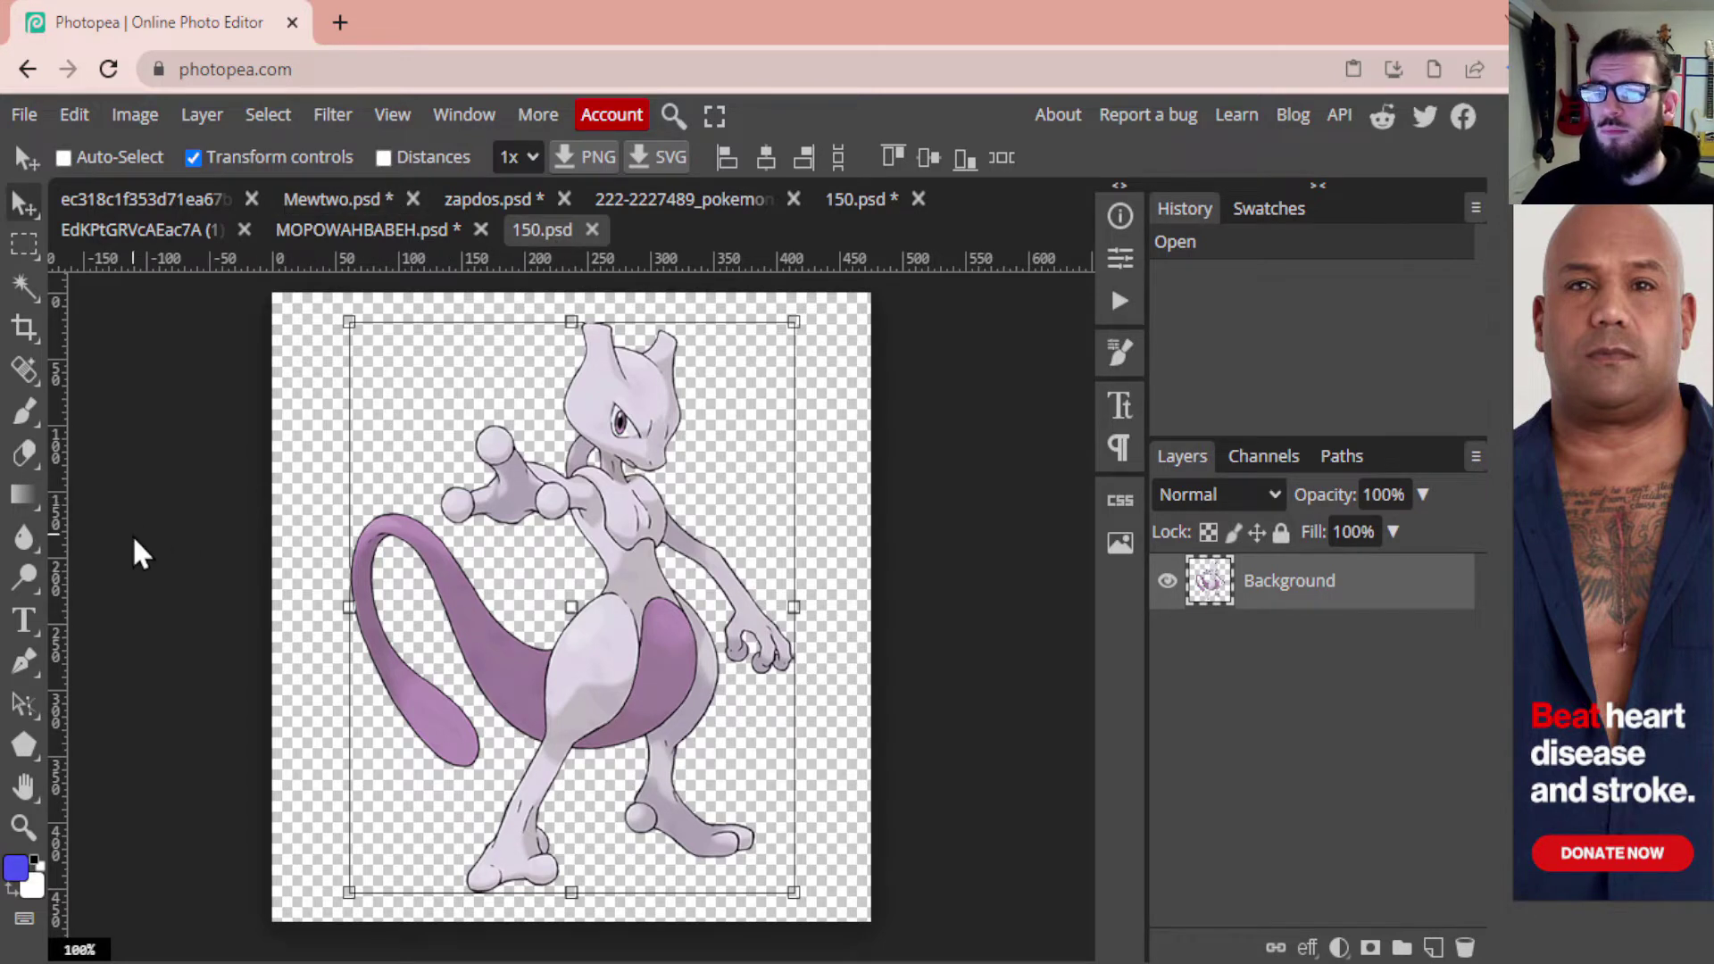
Draw a solid black rectangle covering the whole 150.psd canvas
{"action": "left_click", "coordinate": [25, 748]}
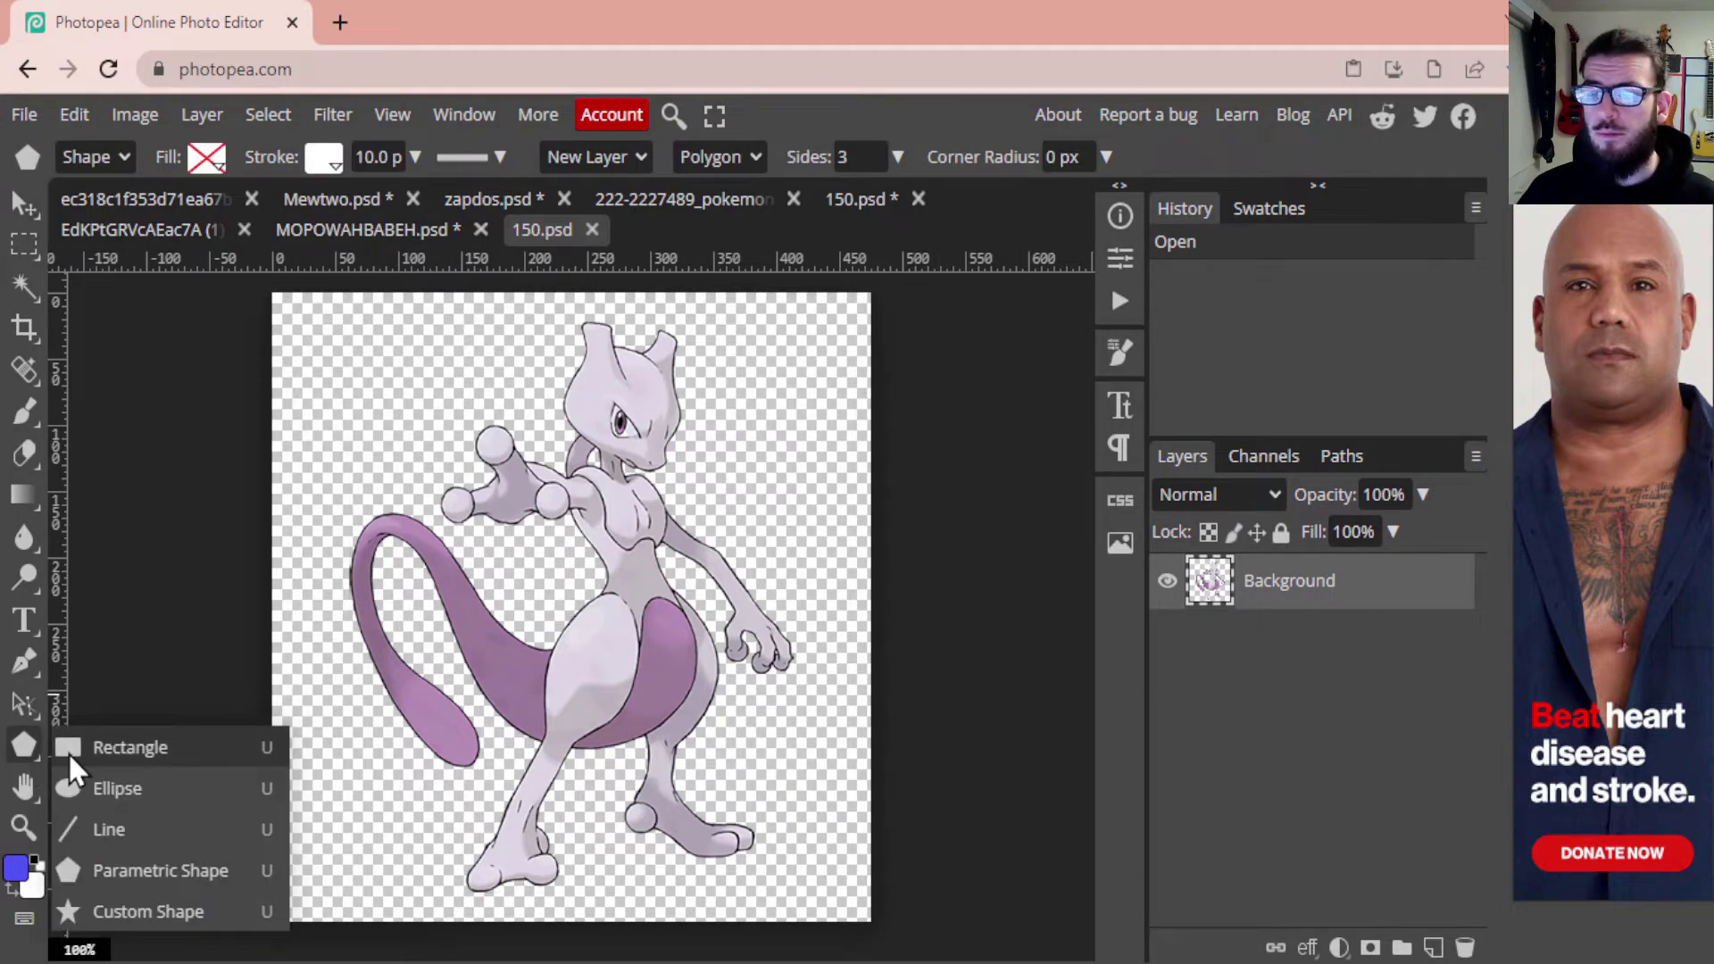
{"action": "left_click", "coordinate": [68, 750]}
{"action": "left_click", "coordinate": [206, 157]}
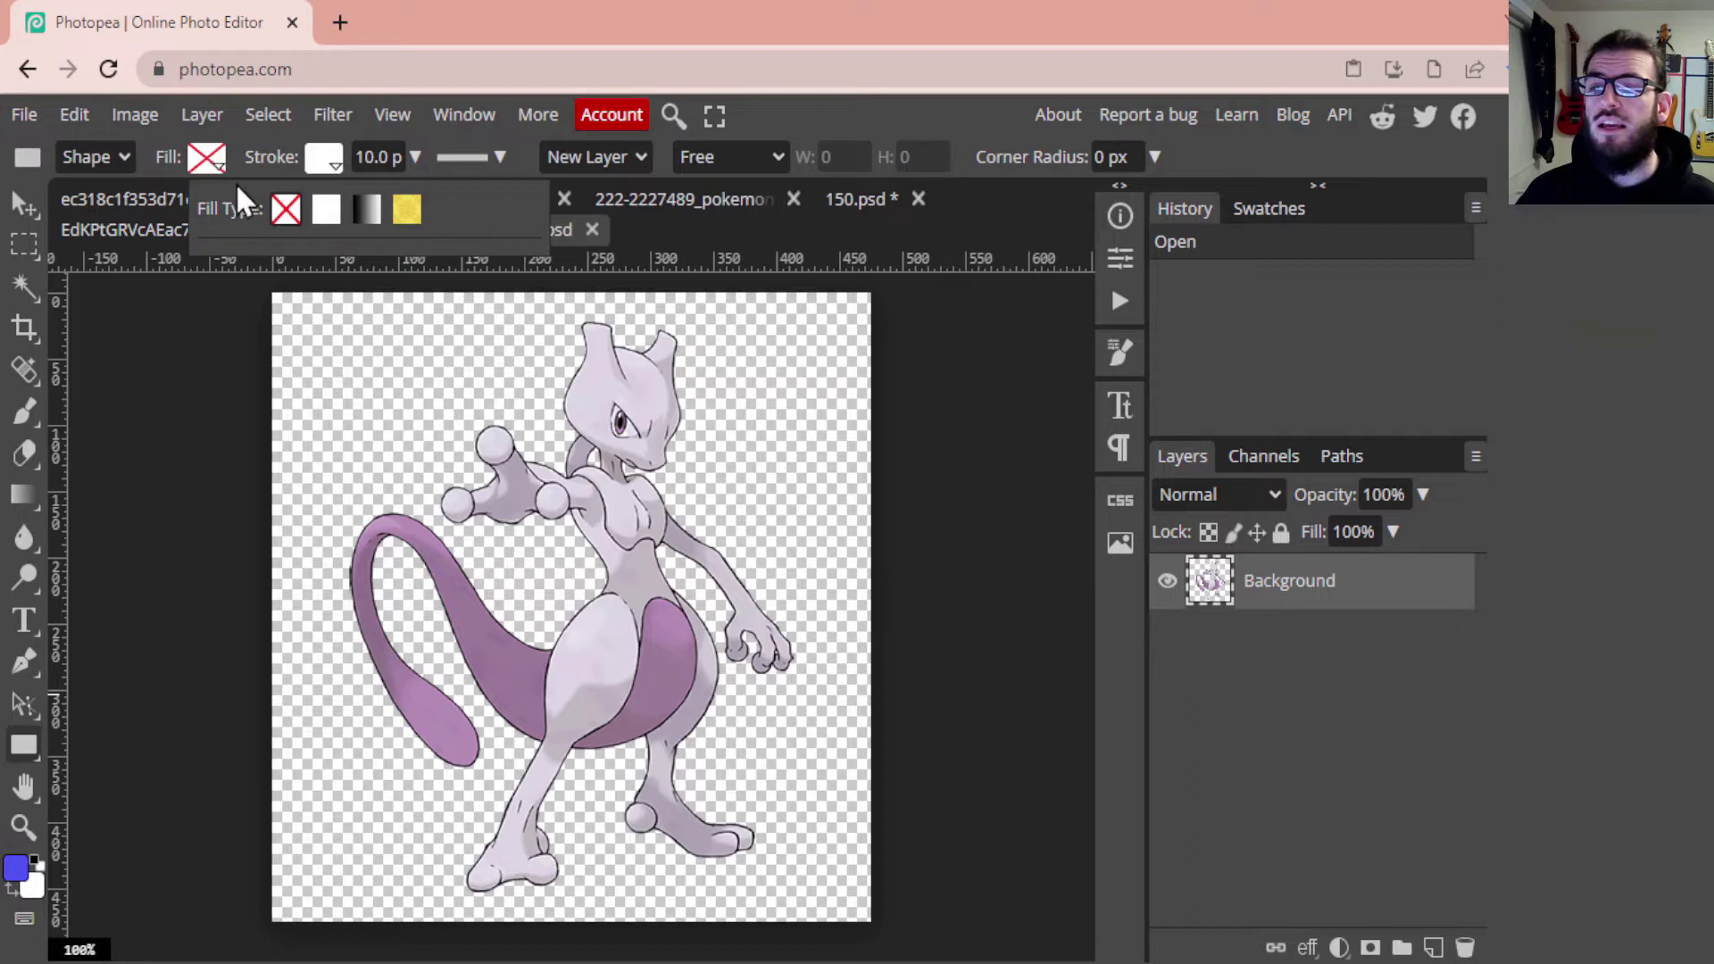
{"action": "left_click", "coordinate": [326, 219]}
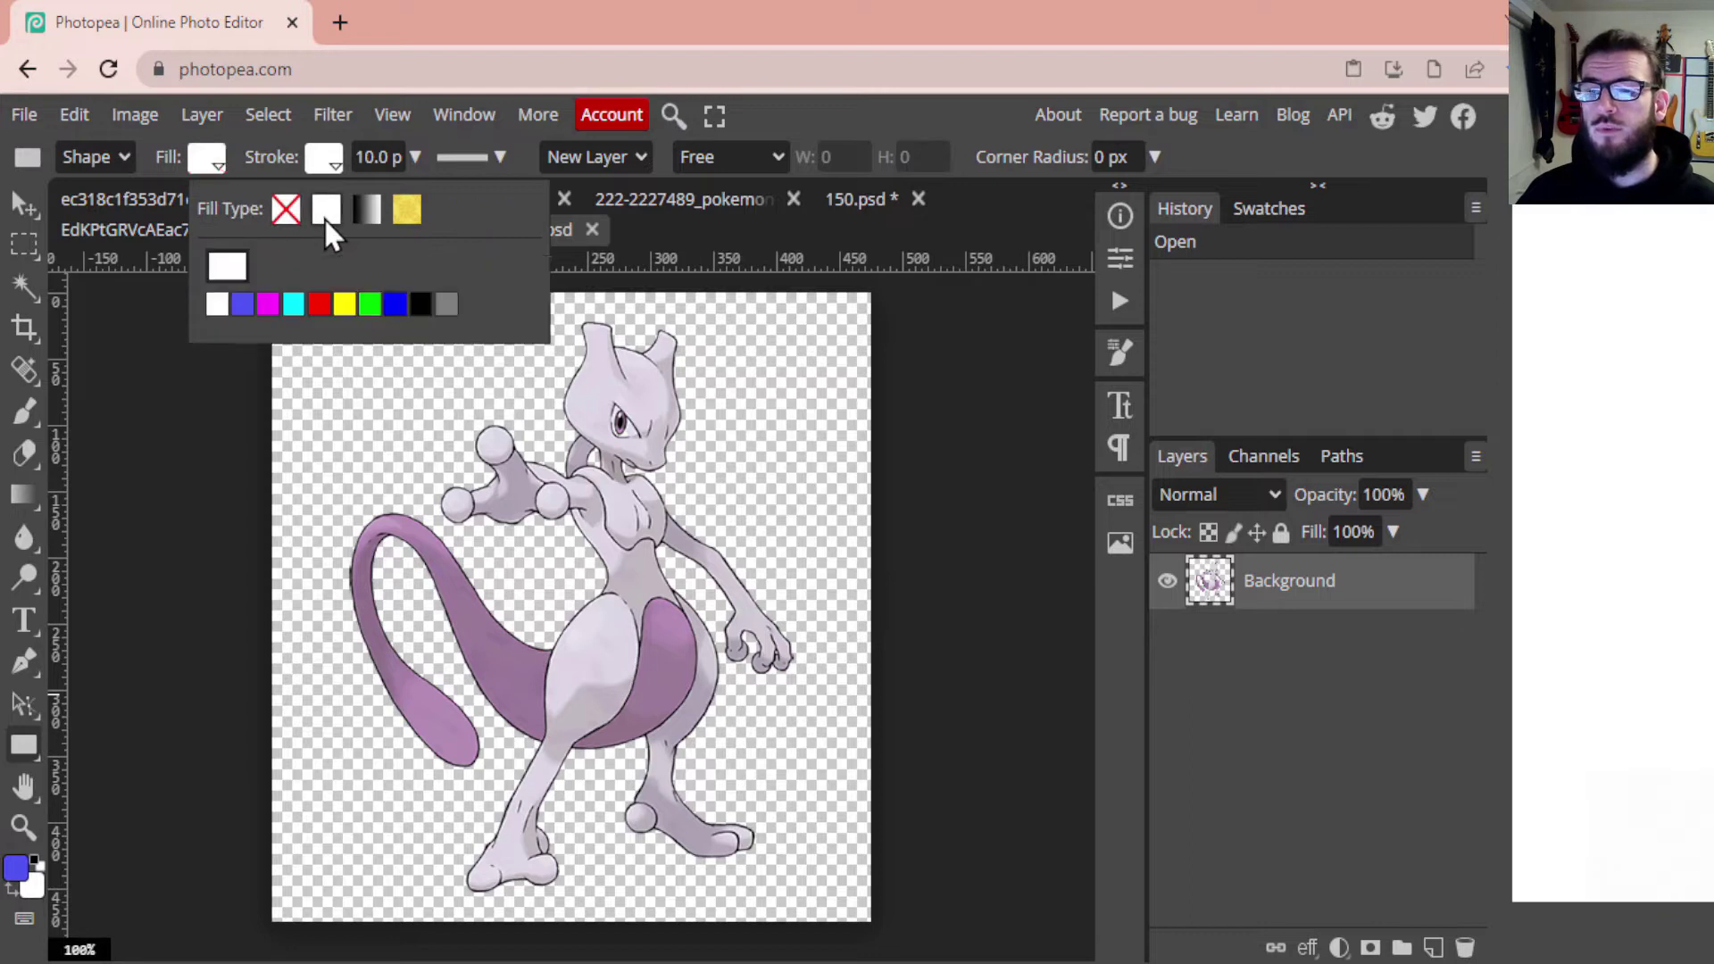
{"action": "left_click", "coordinate": [421, 305]}
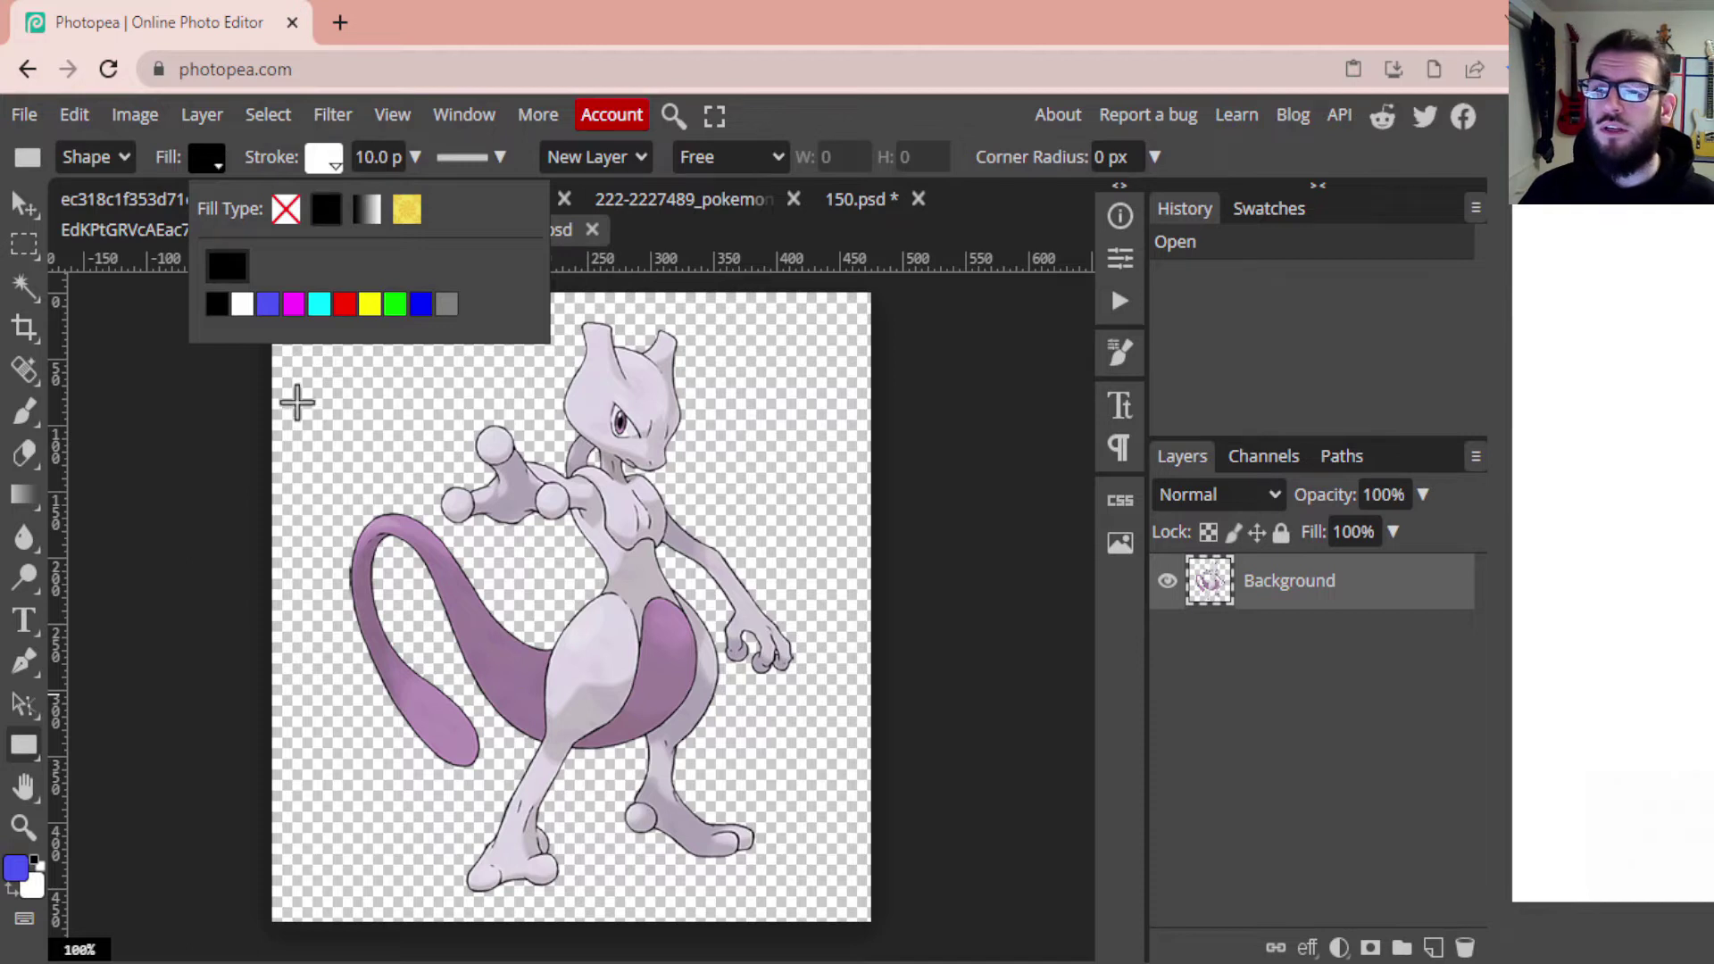
{"action": "left_click", "coordinate": [196, 161]}
{"action": "left_click_drag", "start_coordinate": [272, 291], "coordinate": [869, 919]}
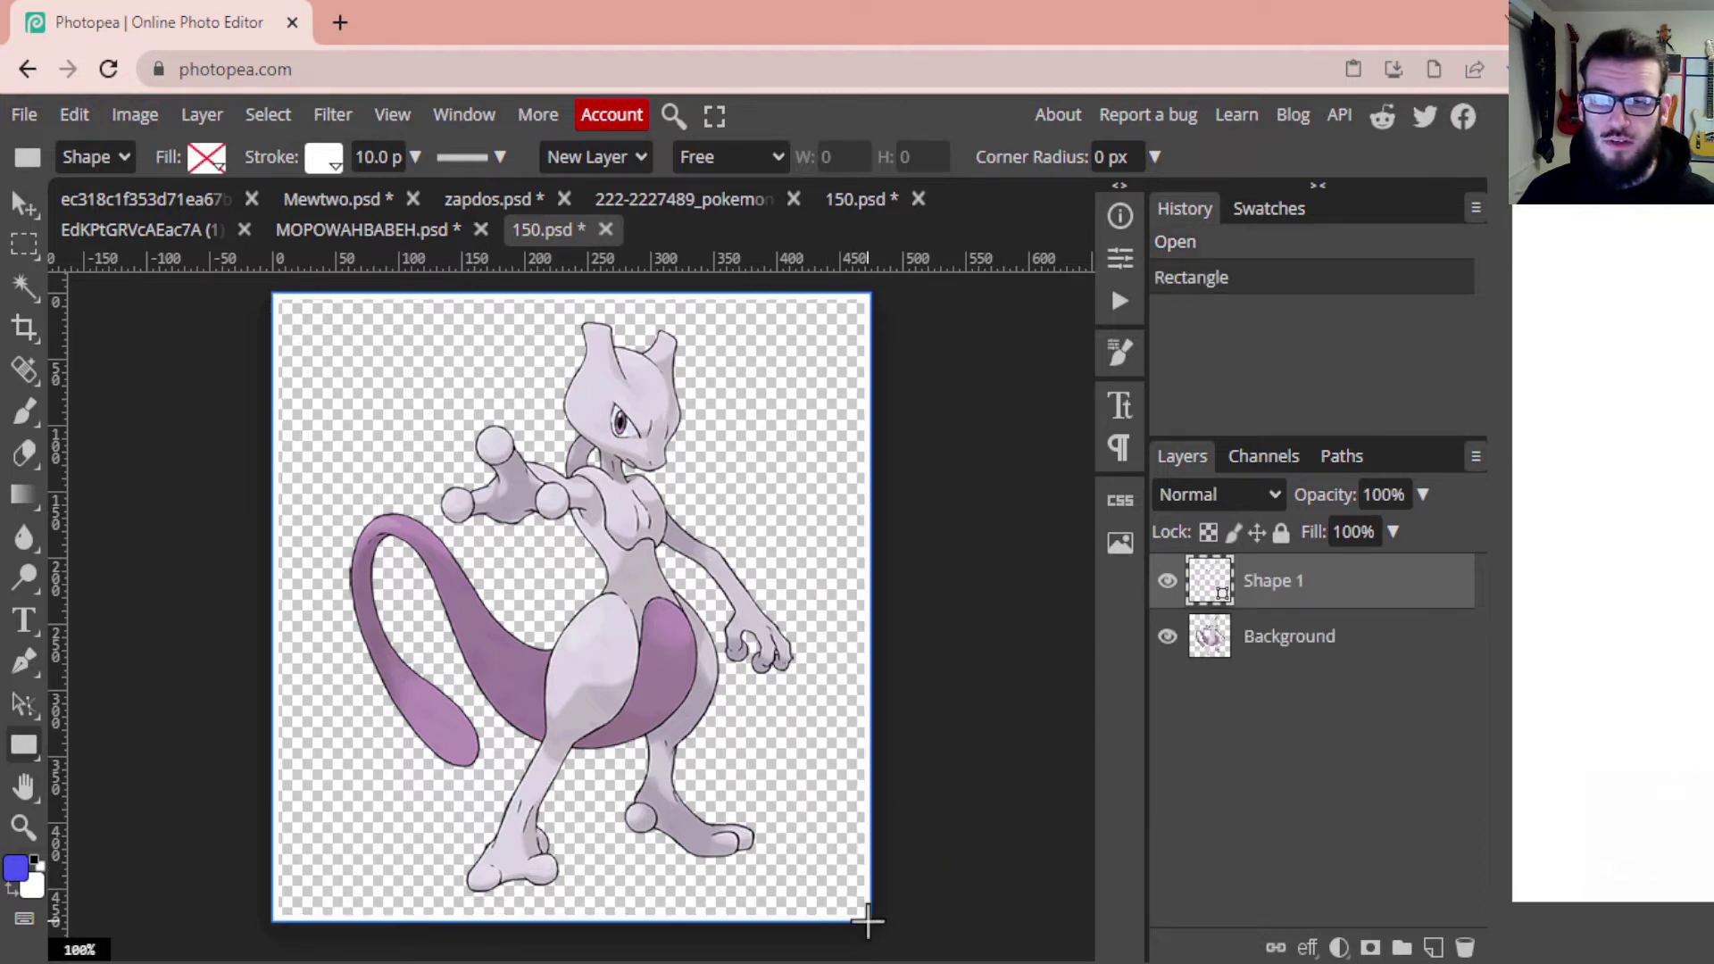
Confirm the rectangle's solid black fill and move the shape layer below Mewtwo
{"action": "left_click", "coordinate": [201, 157]}
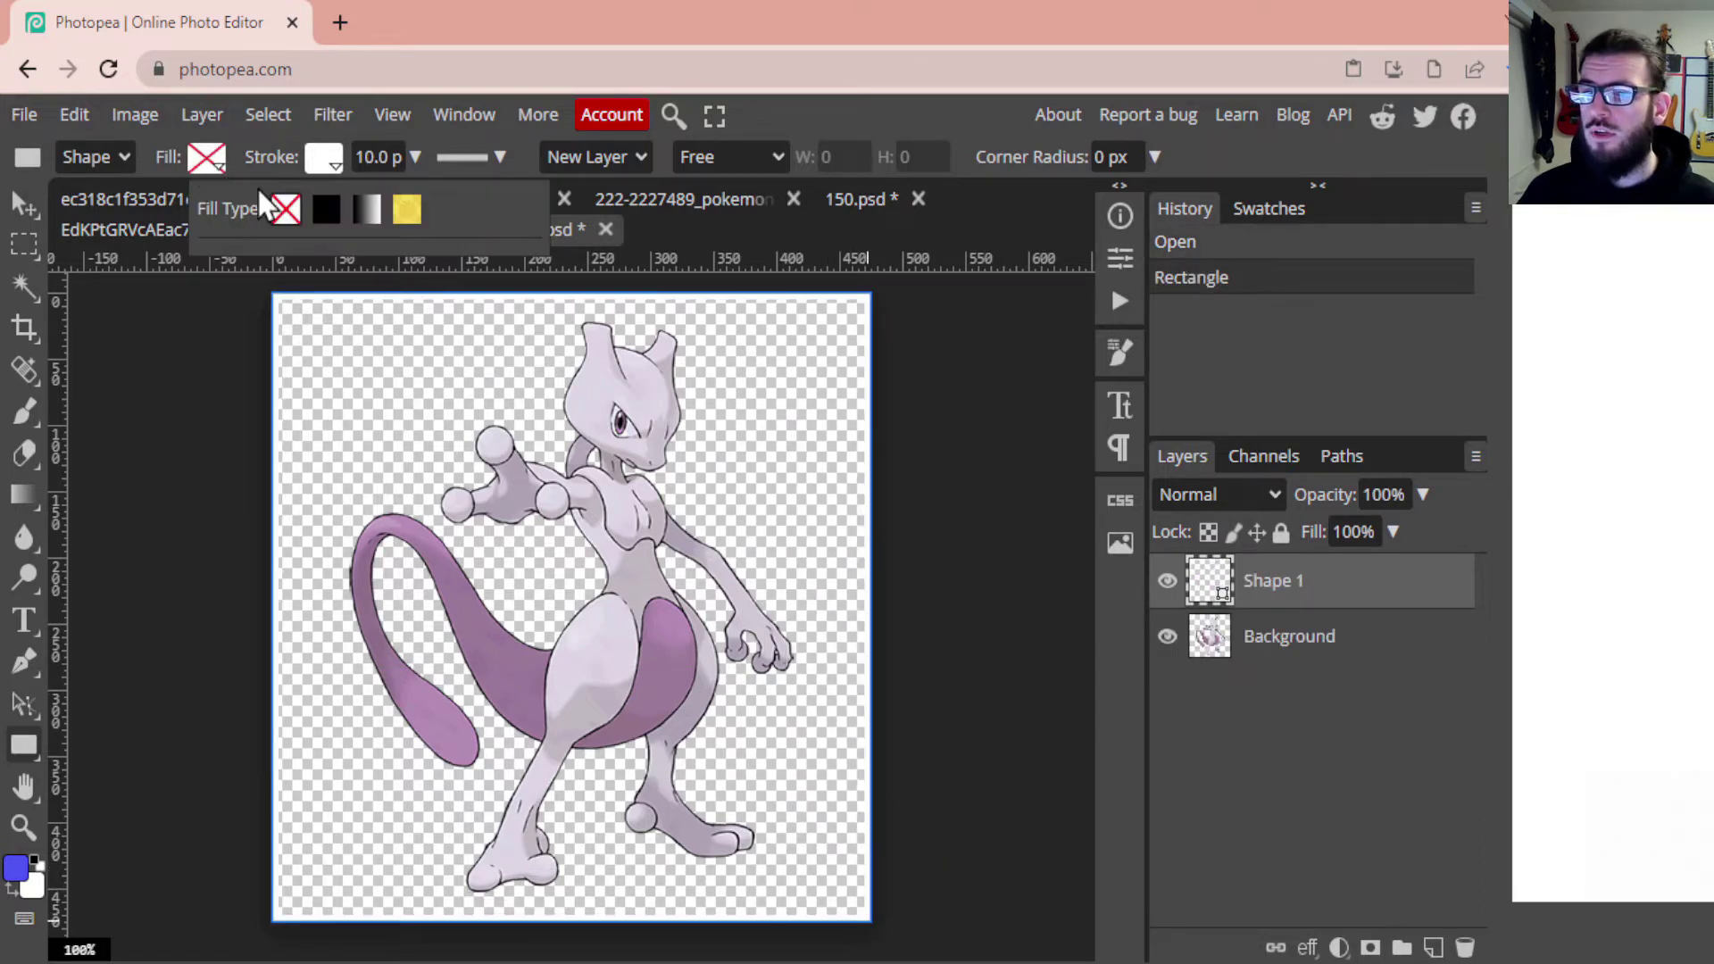
{"action": "left_click", "coordinate": [328, 210]}
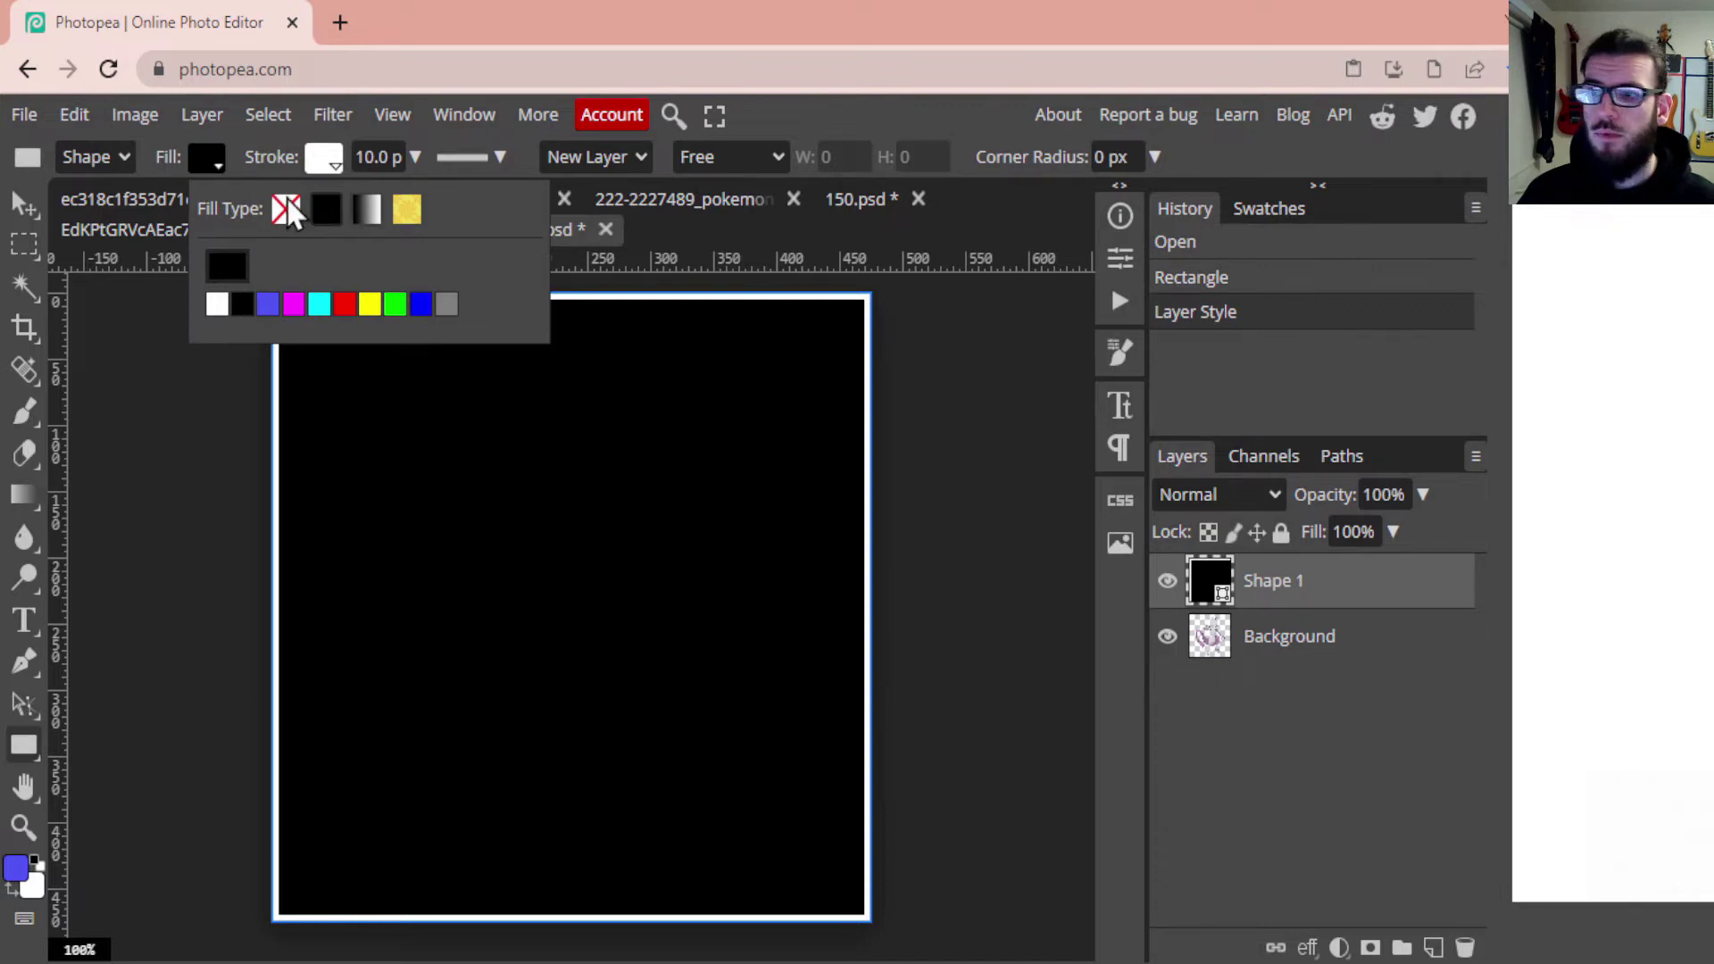
{"action": "left_click", "coordinate": [1244, 581]}
{"action": "left_click", "coordinate": [22, 200]}
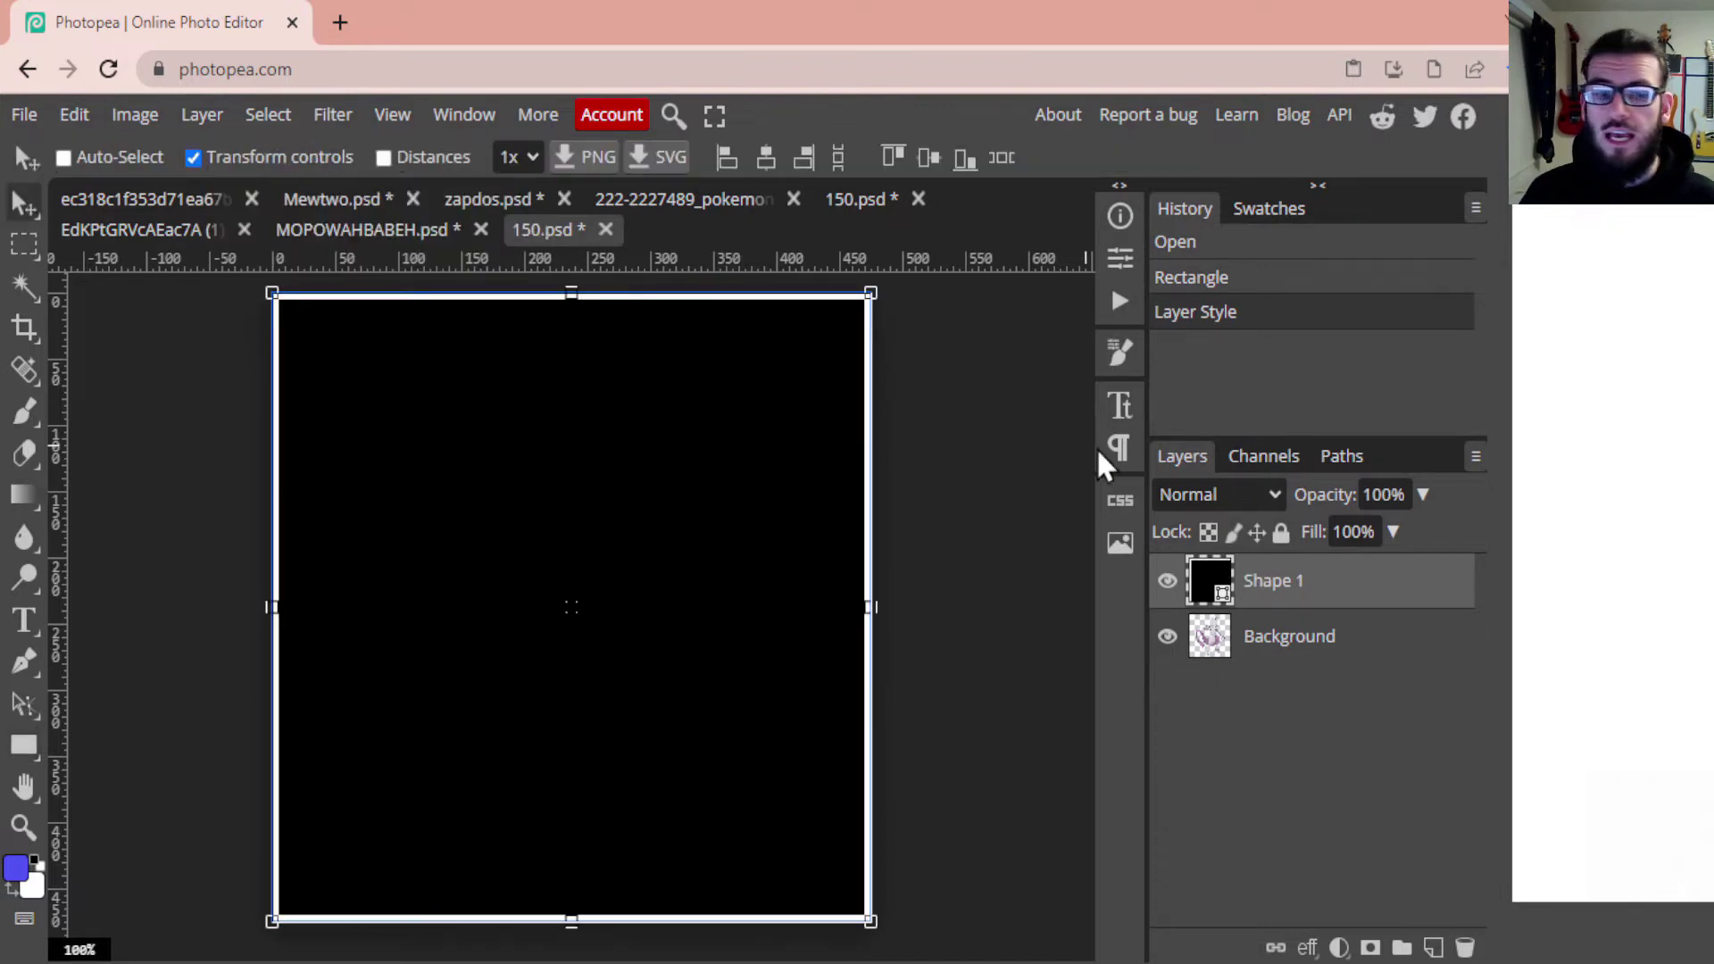
{"action": "left_click_drag", "start_coordinate": [1303, 580], "coordinate": [1294, 665]}
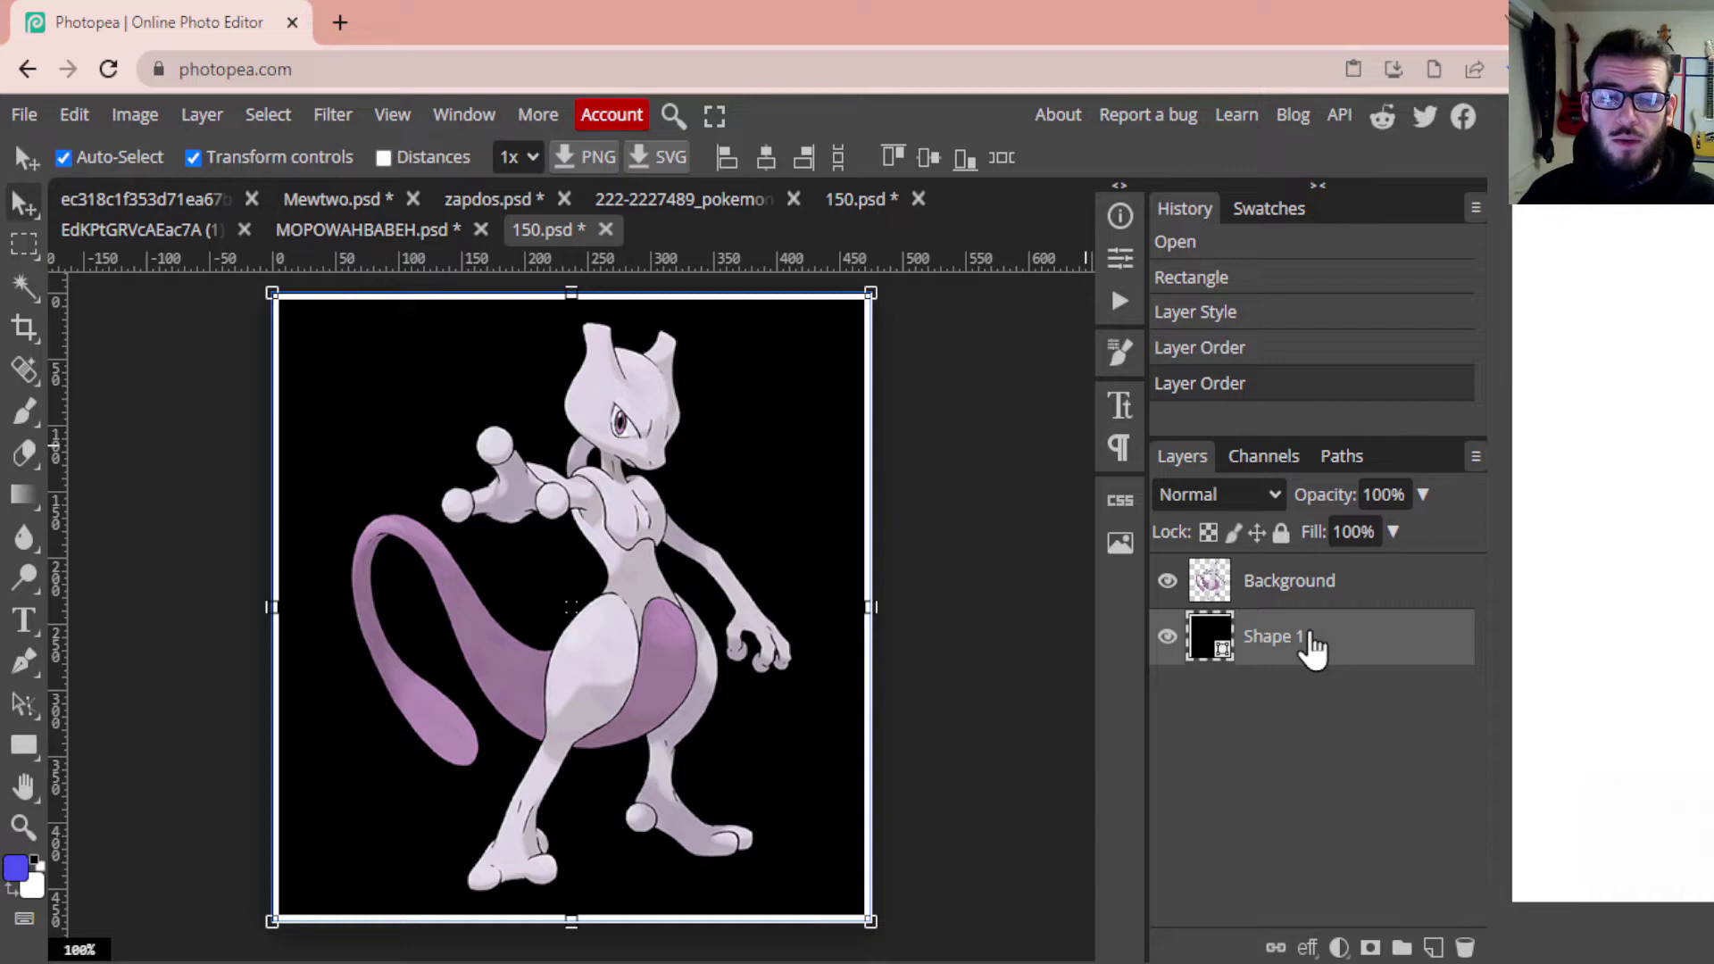
Duplicate both the black Shape 1 layer and the Mewtwo Background layer
{"action": "key", "text": "ctrl+j"}
{"action": "left_click", "coordinate": [1318, 589]}
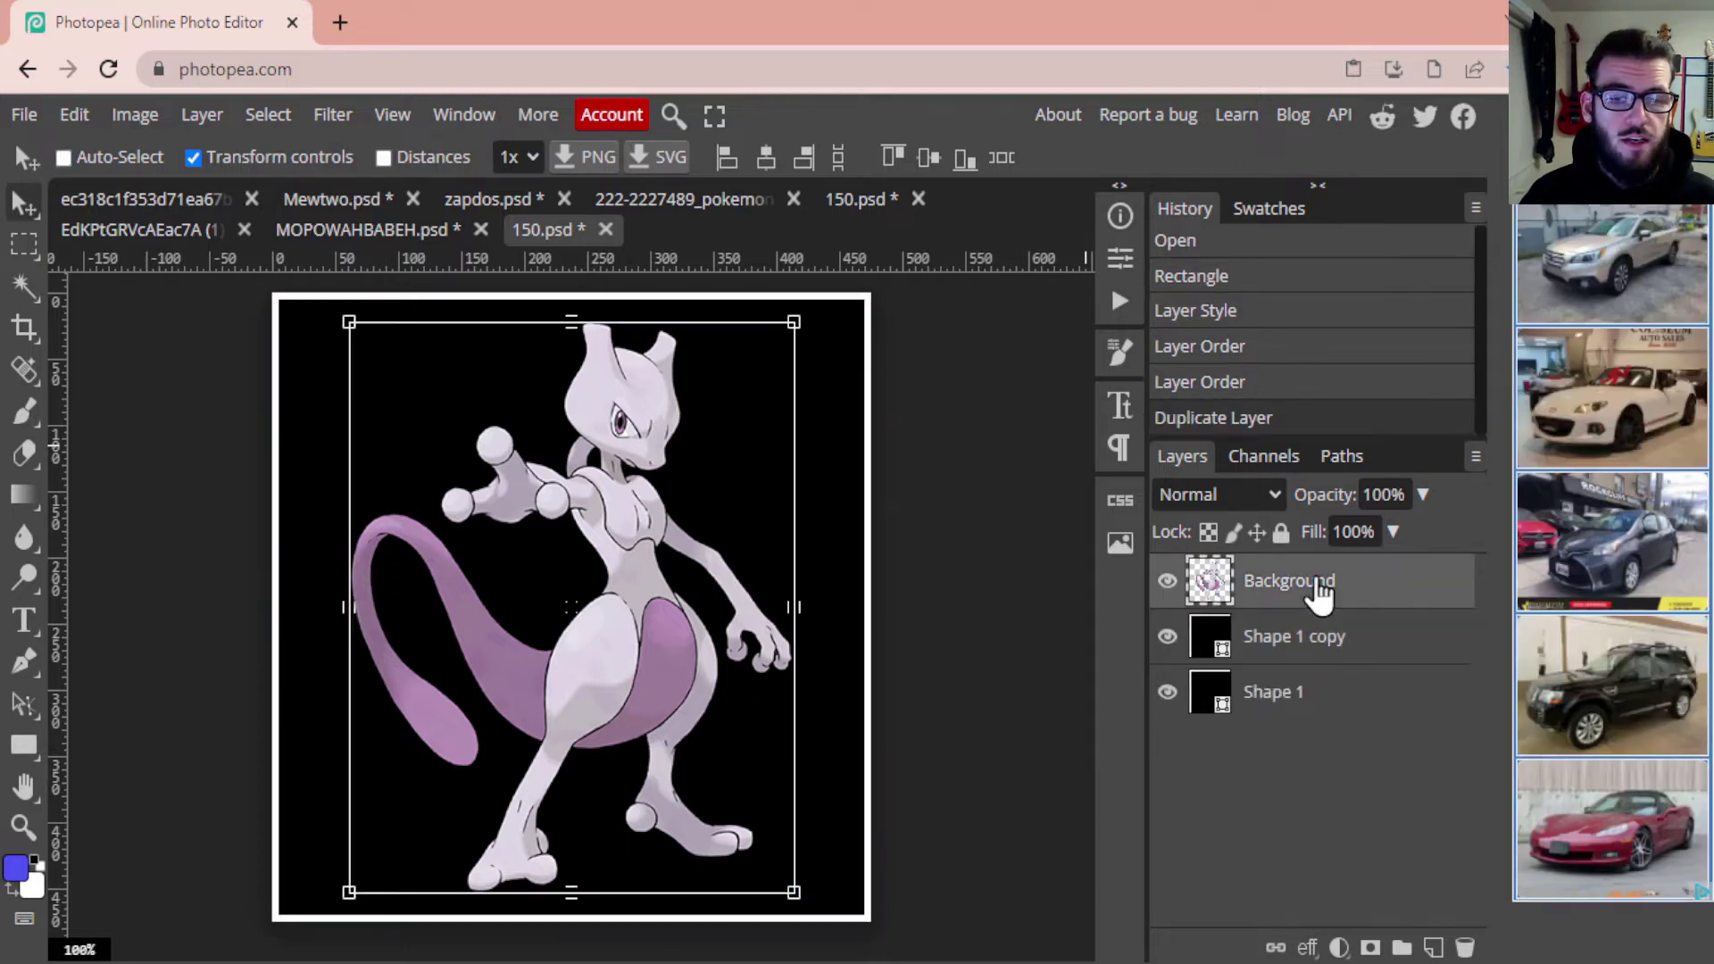
{"action": "key", "text": "ctrl+j"}
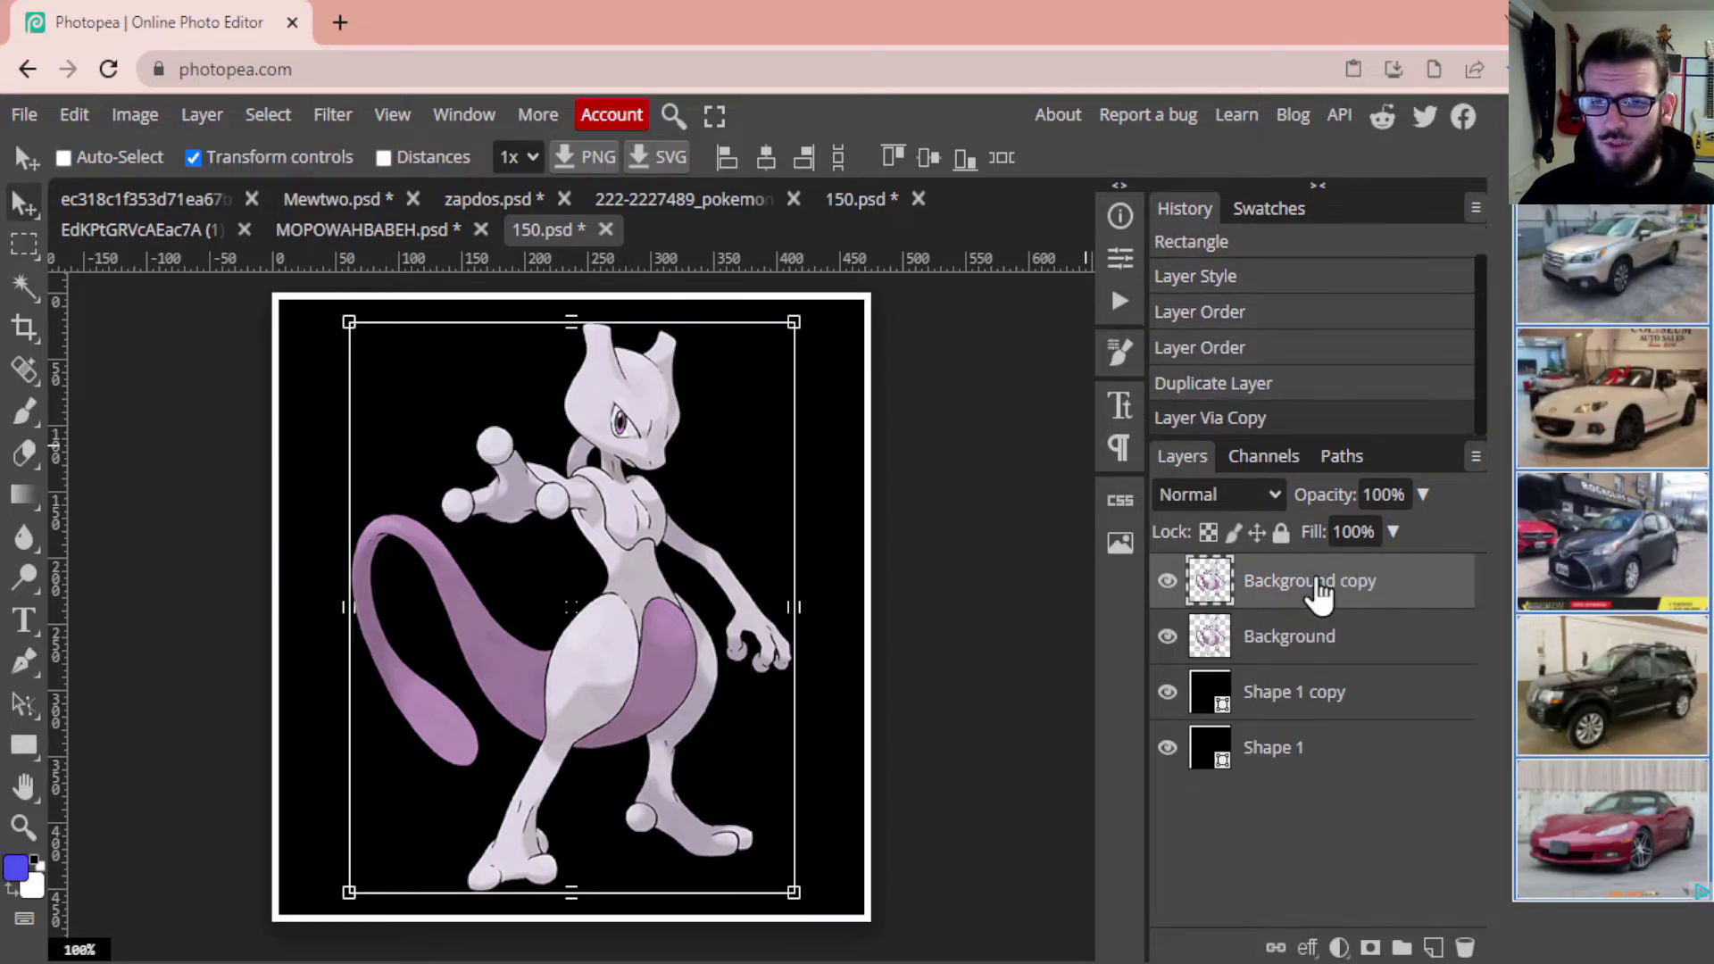
Merge the original Mewtwo into the Shape 1 copy, raise Shape 1 above it, and hide the merge
{"action": "left_click", "coordinate": [1309, 649]}
{"action": "right_click", "coordinate": [1305, 651]}
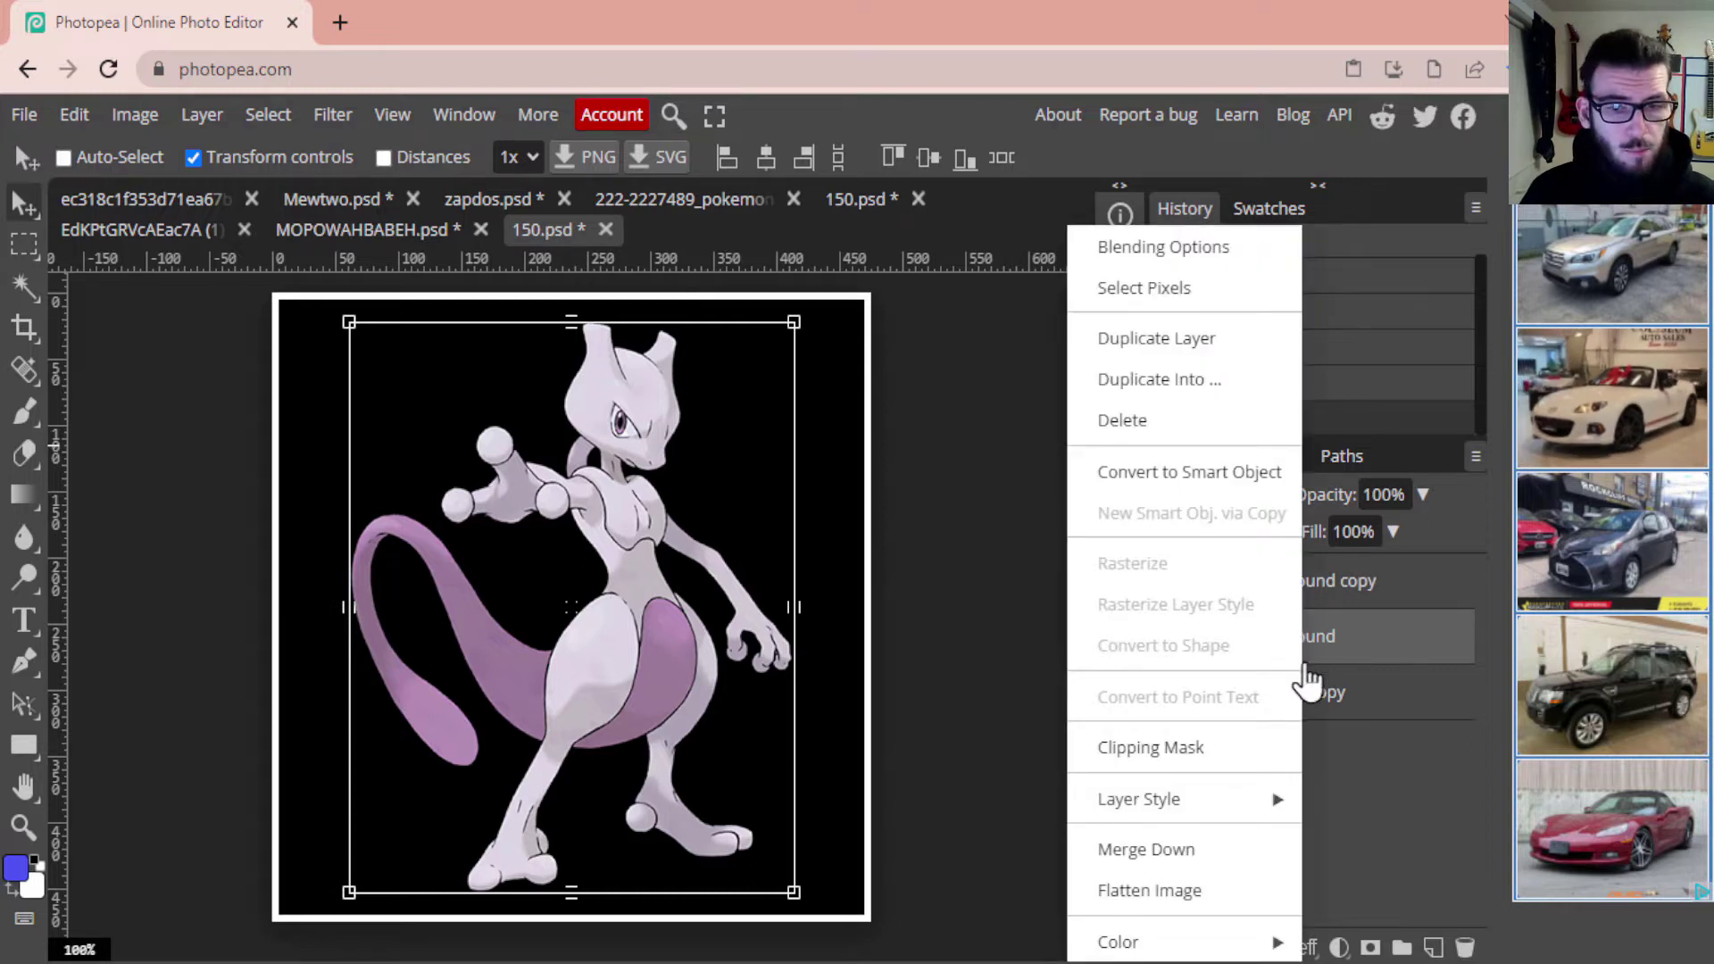
{"action": "left_click", "coordinate": [1216, 842]}
{"action": "left_click_drag", "start_coordinate": [1286, 693], "coordinate": [1278, 616]}
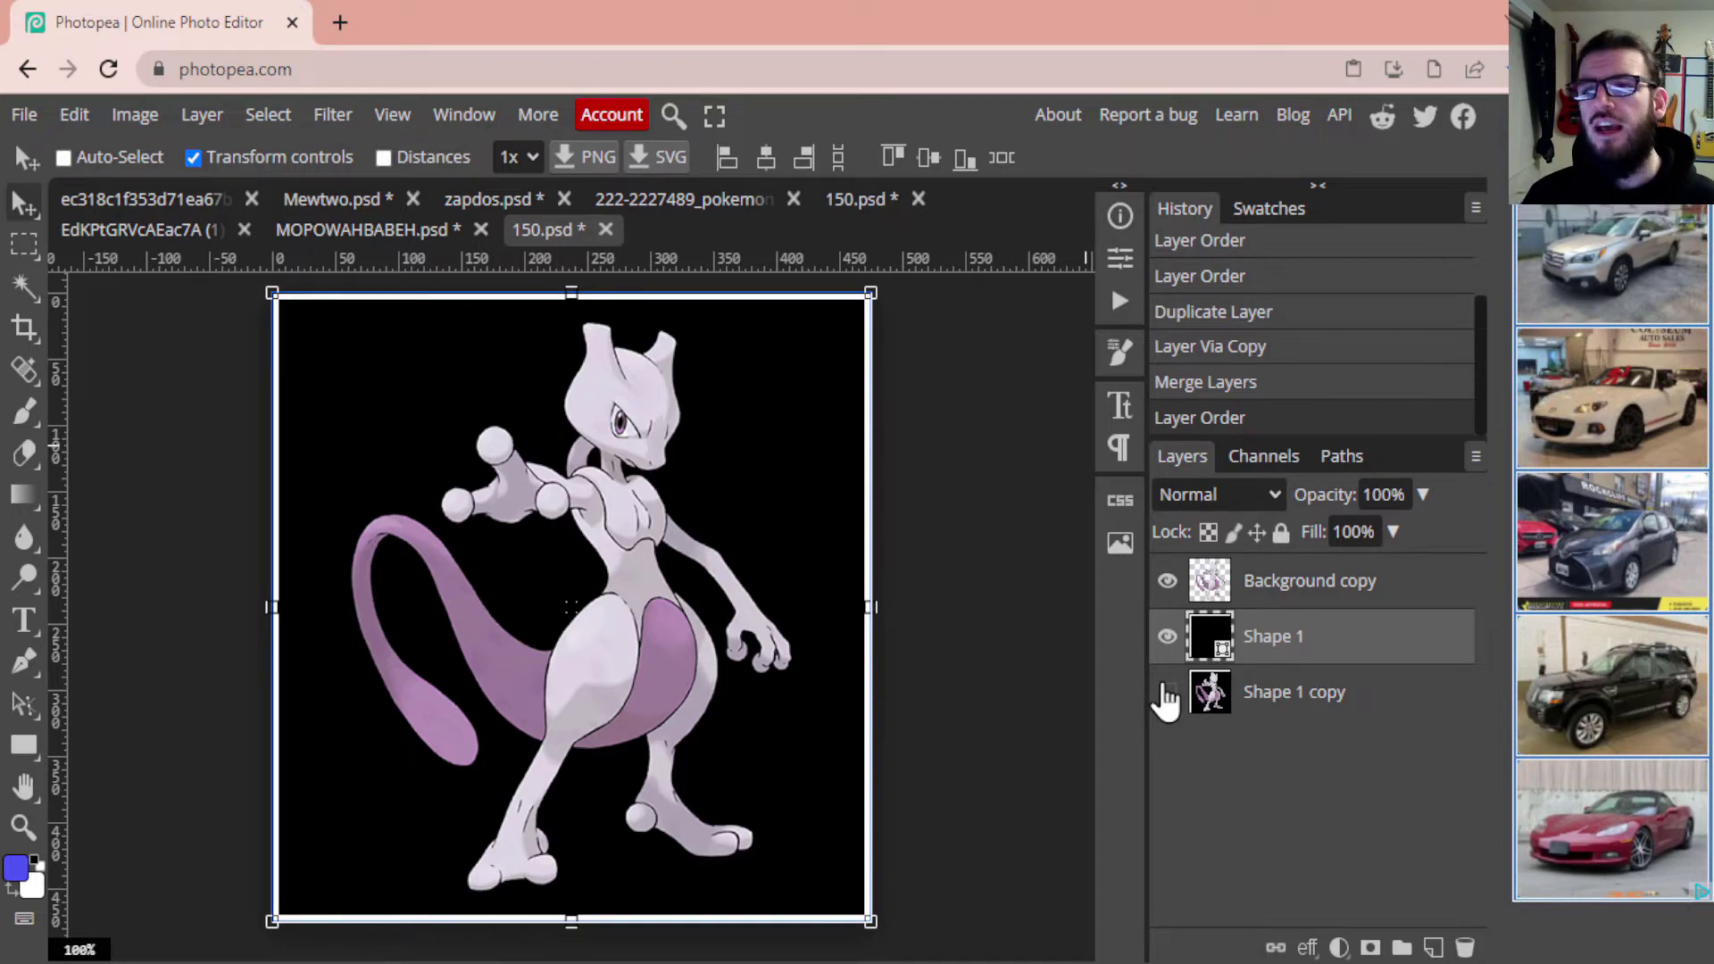
{"action": "left_click", "coordinate": [1166, 693]}
{"action": "left_click", "coordinate": [1264, 591]}
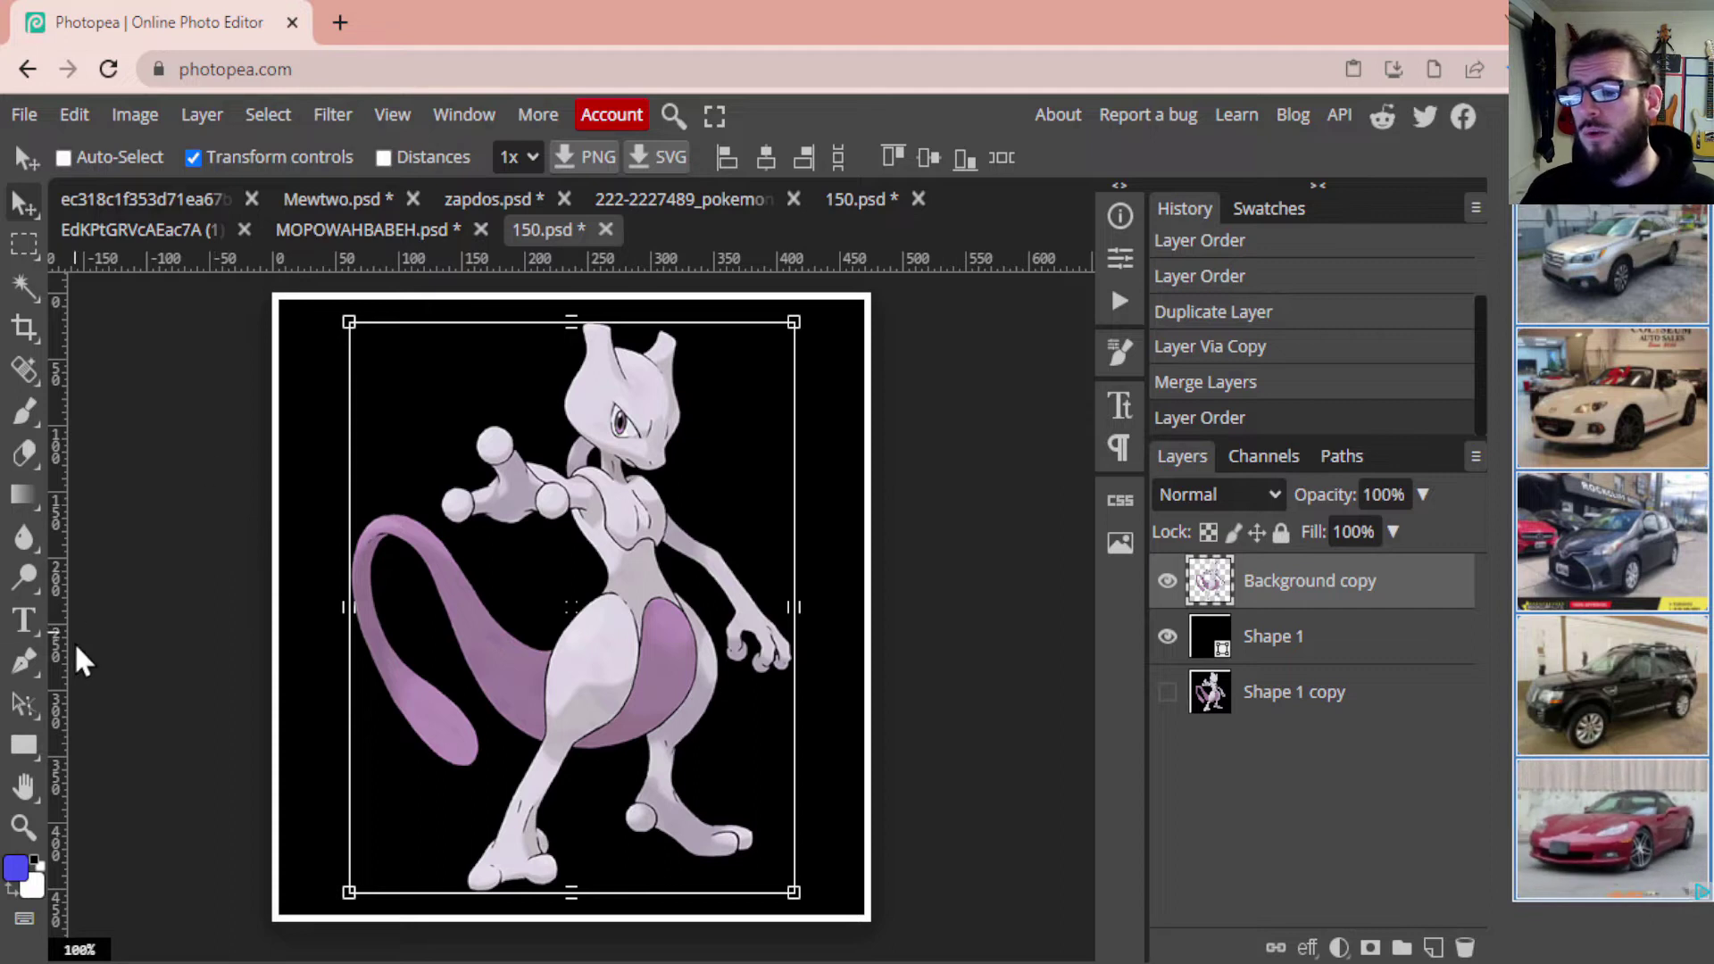
Set up a 3-sided Parametric Shape with no fill and a white 10 px stroke
{"action": "left_click", "coordinate": [22, 742]}
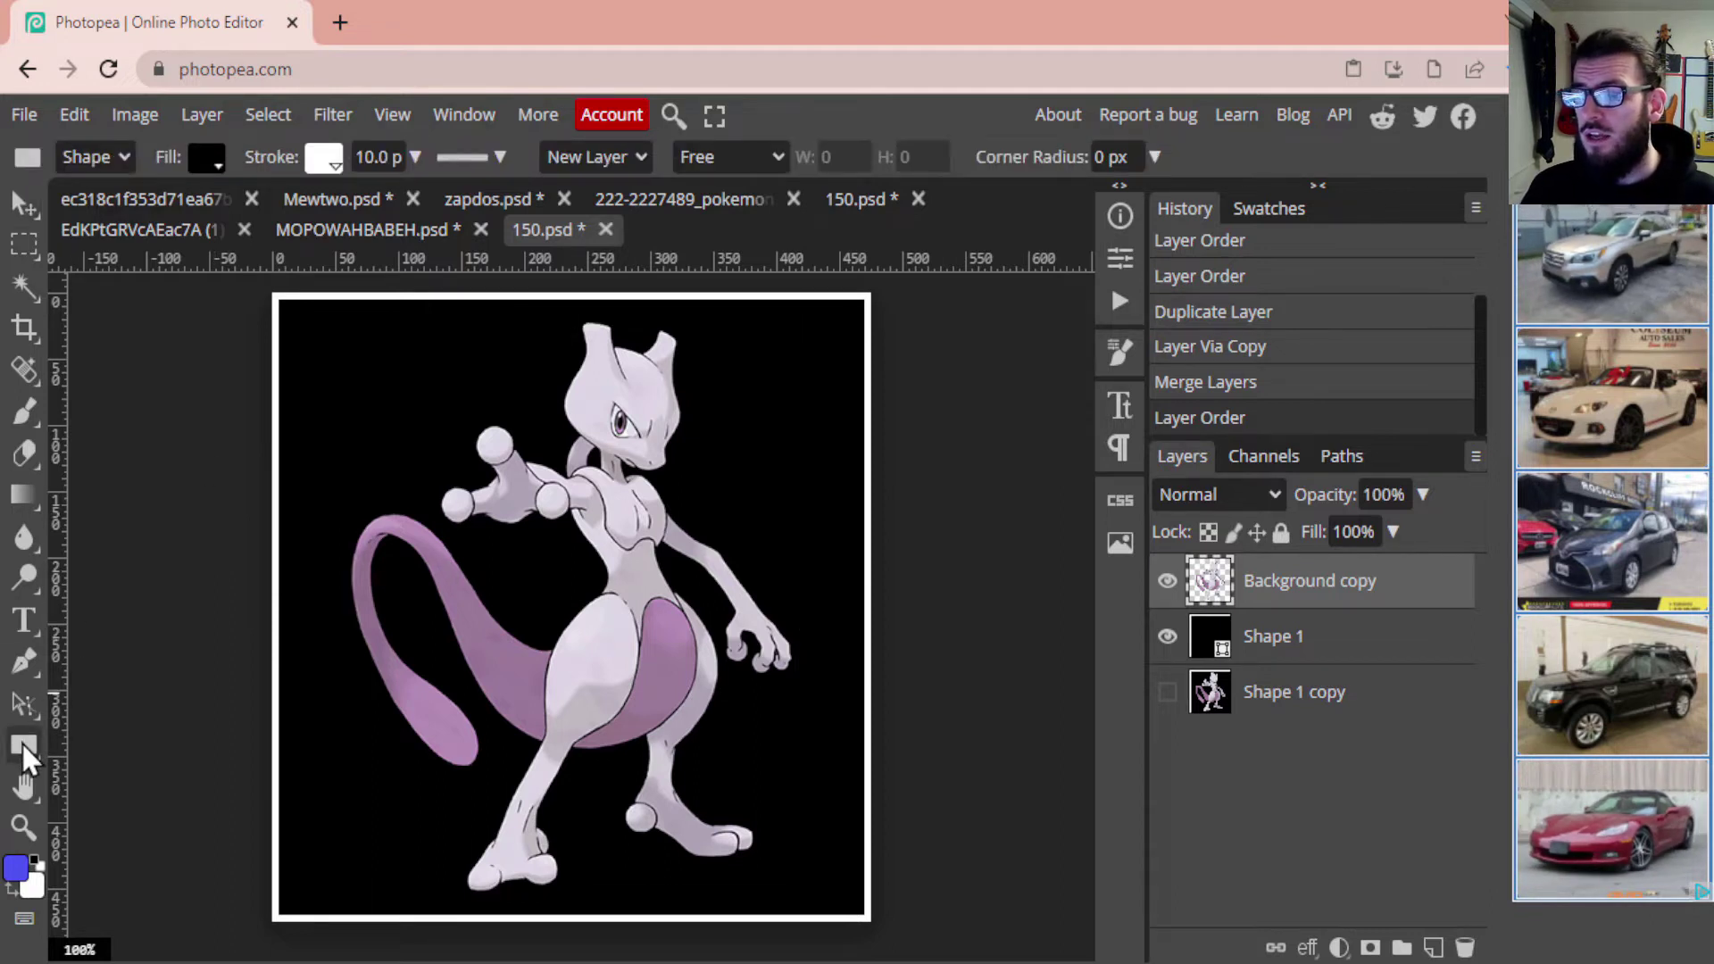
{"action": "left_click", "coordinate": [21, 742]}
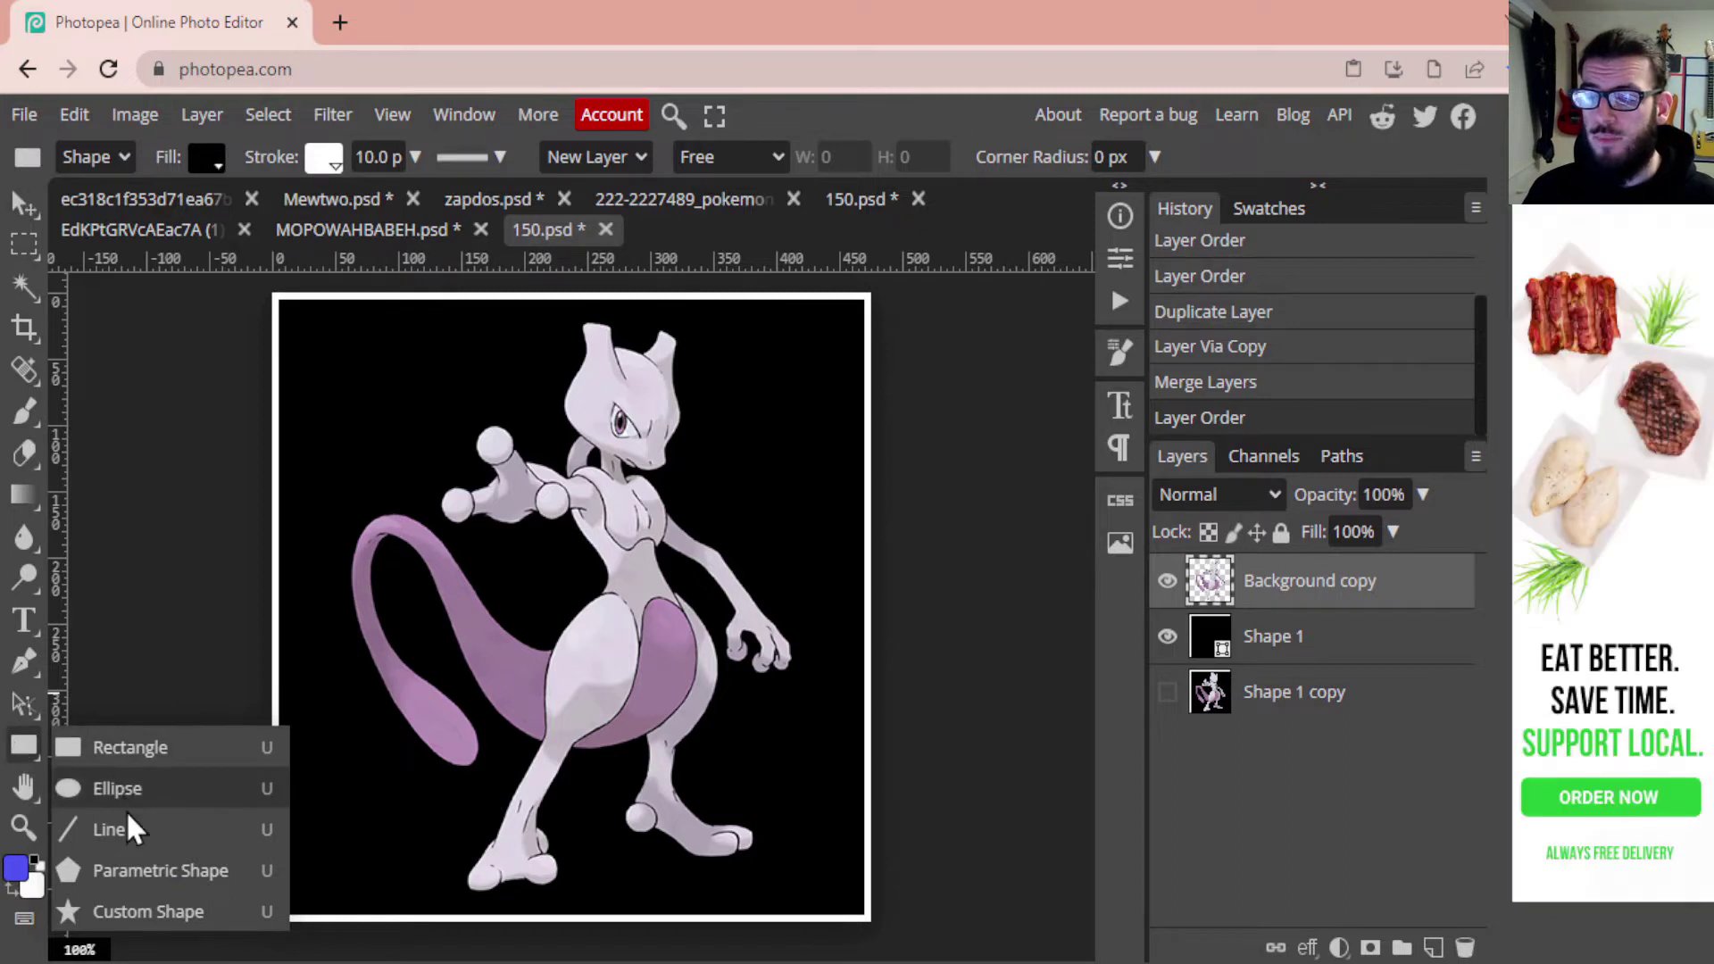
{"action": "left_click", "coordinate": [121, 882]}
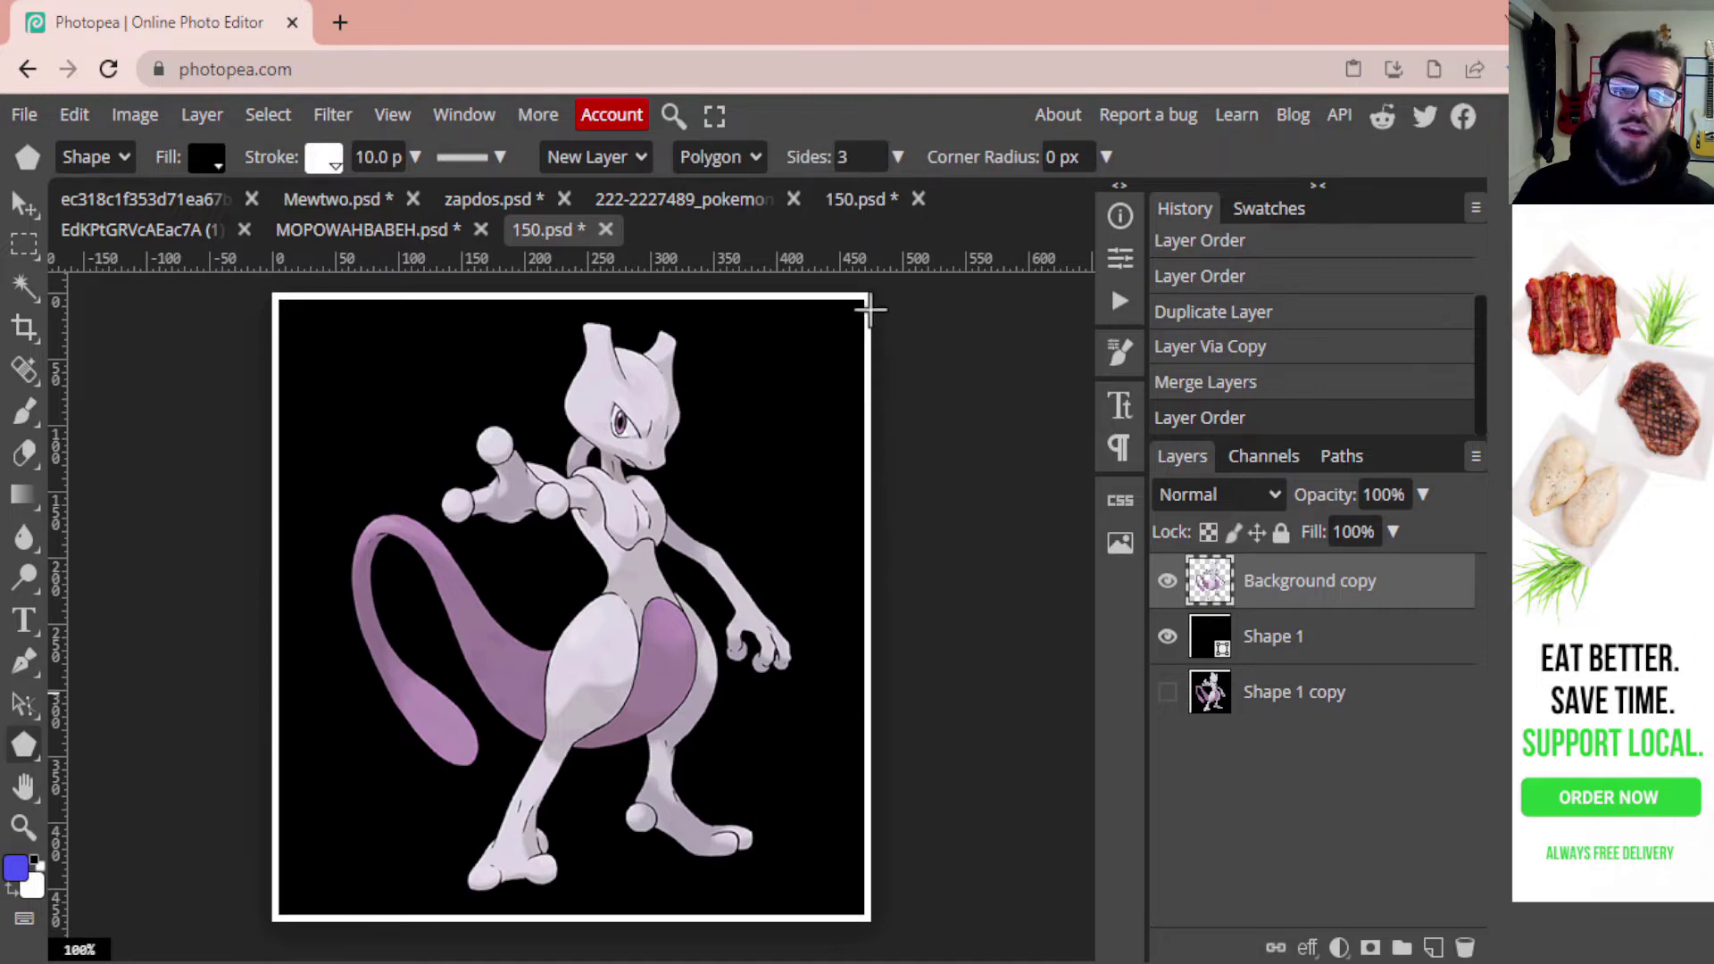
{"action": "left_click", "coordinate": [859, 155]}
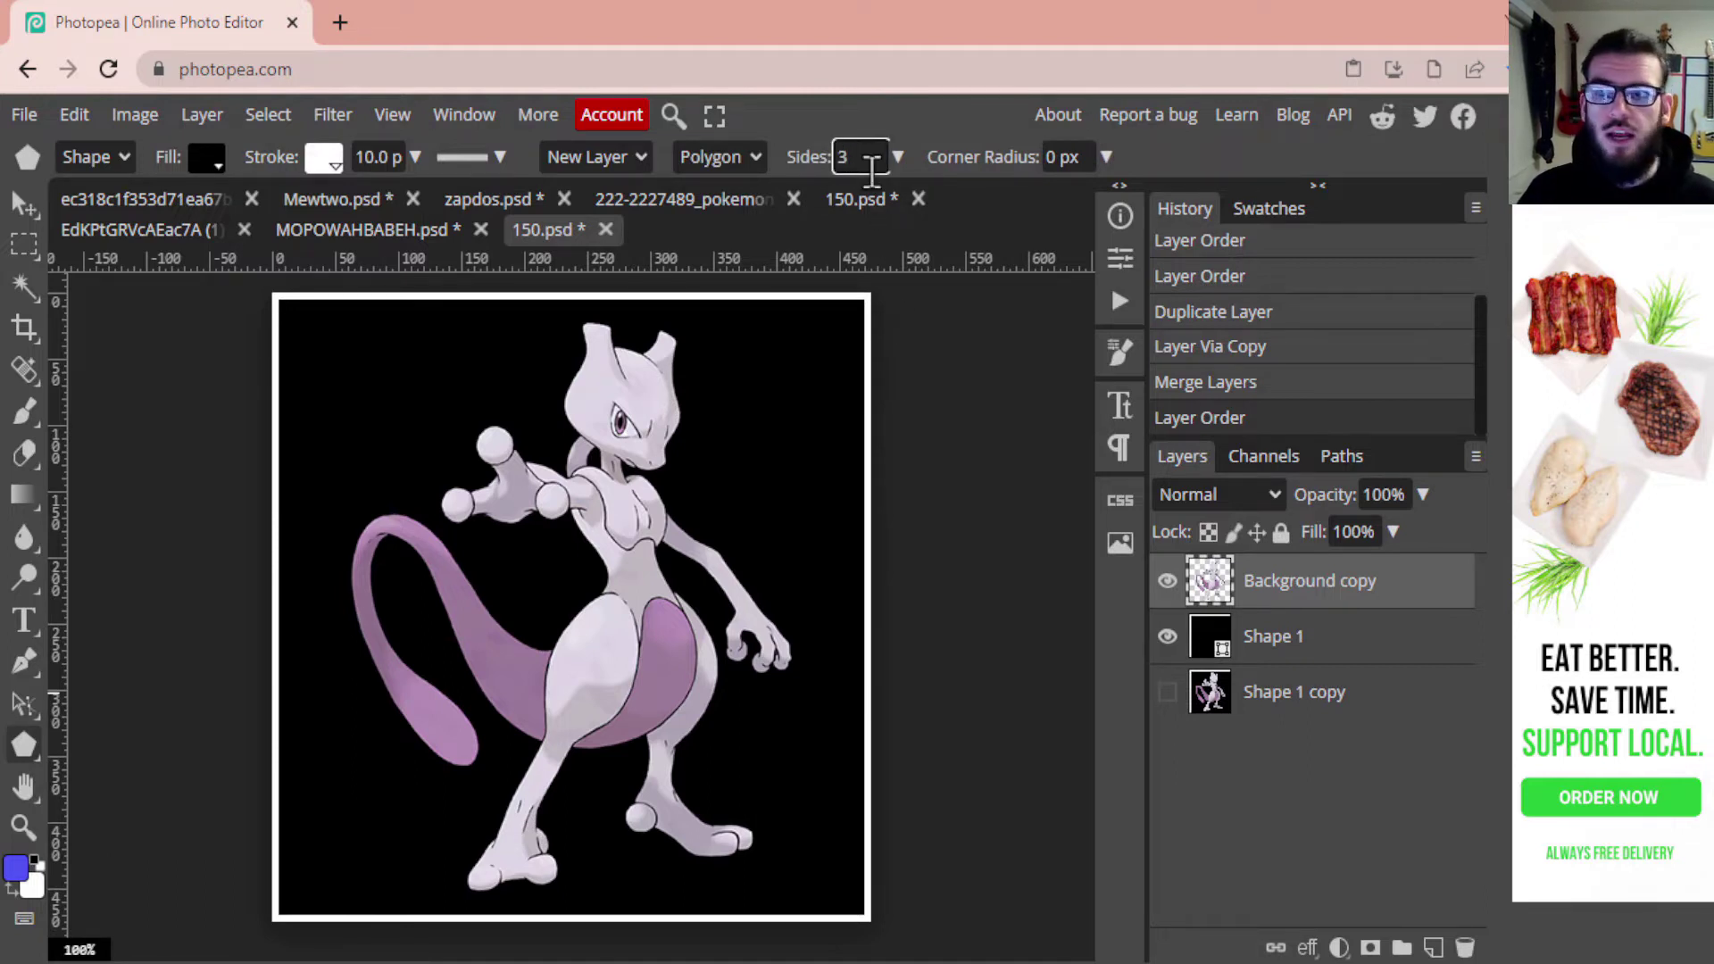
{"action": "left_click", "coordinate": [210, 162]}
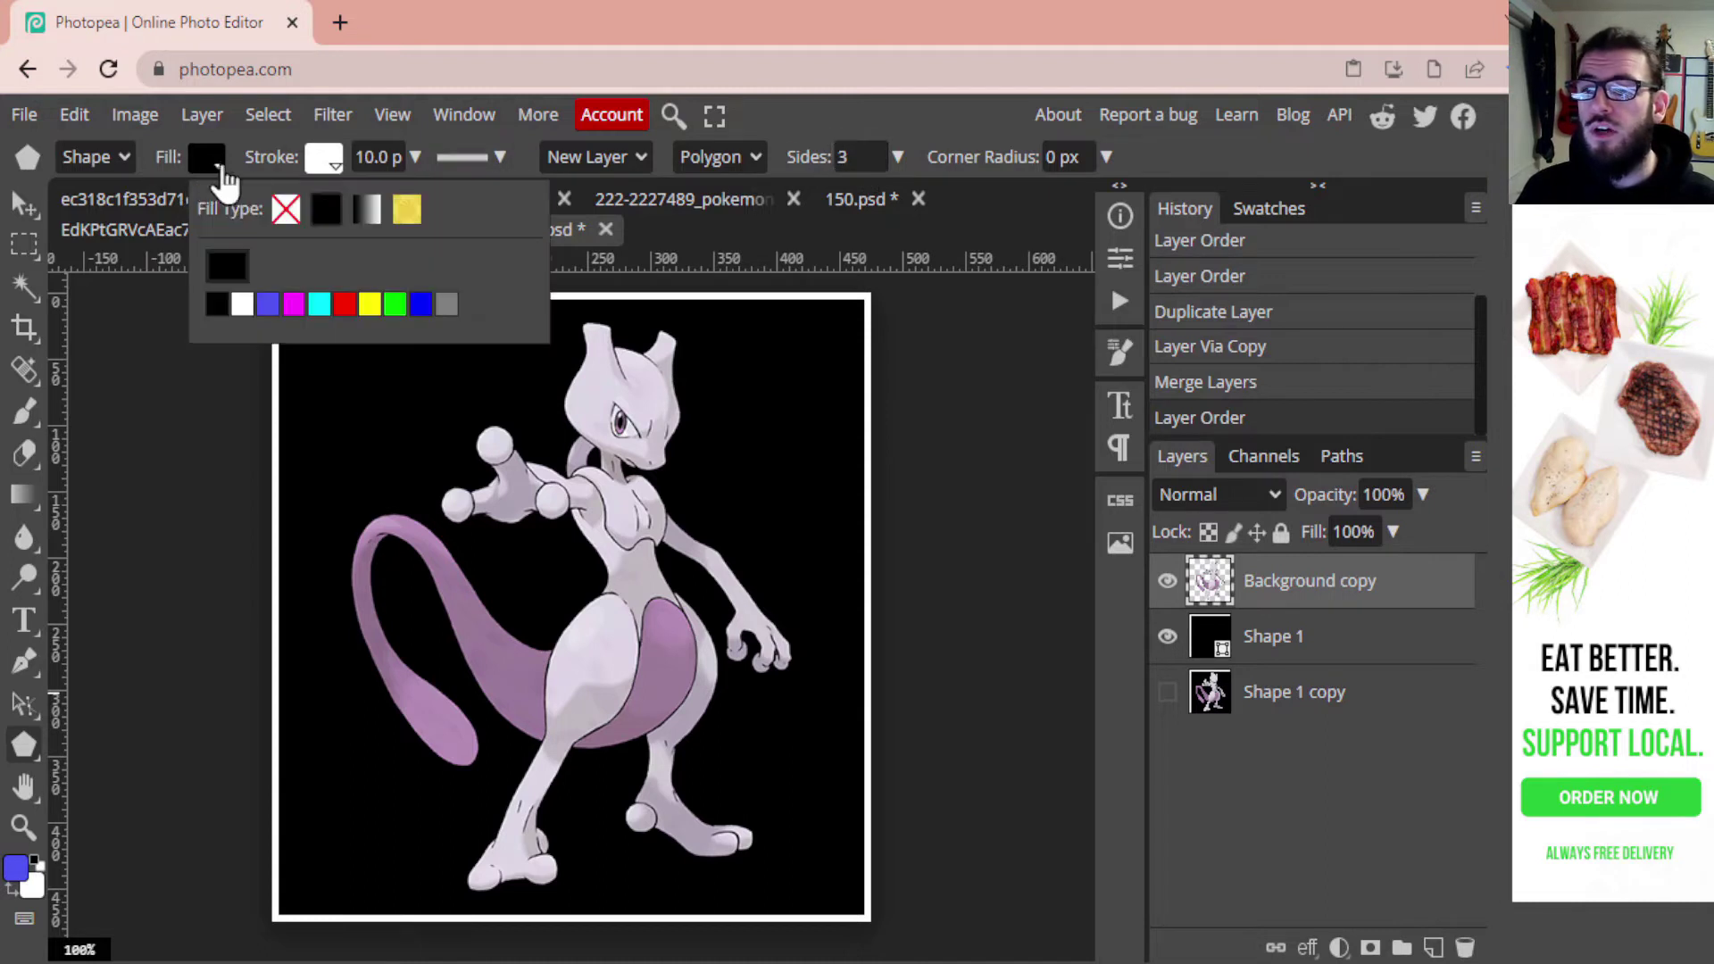
{"action": "left_click", "coordinate": [283, 213]}
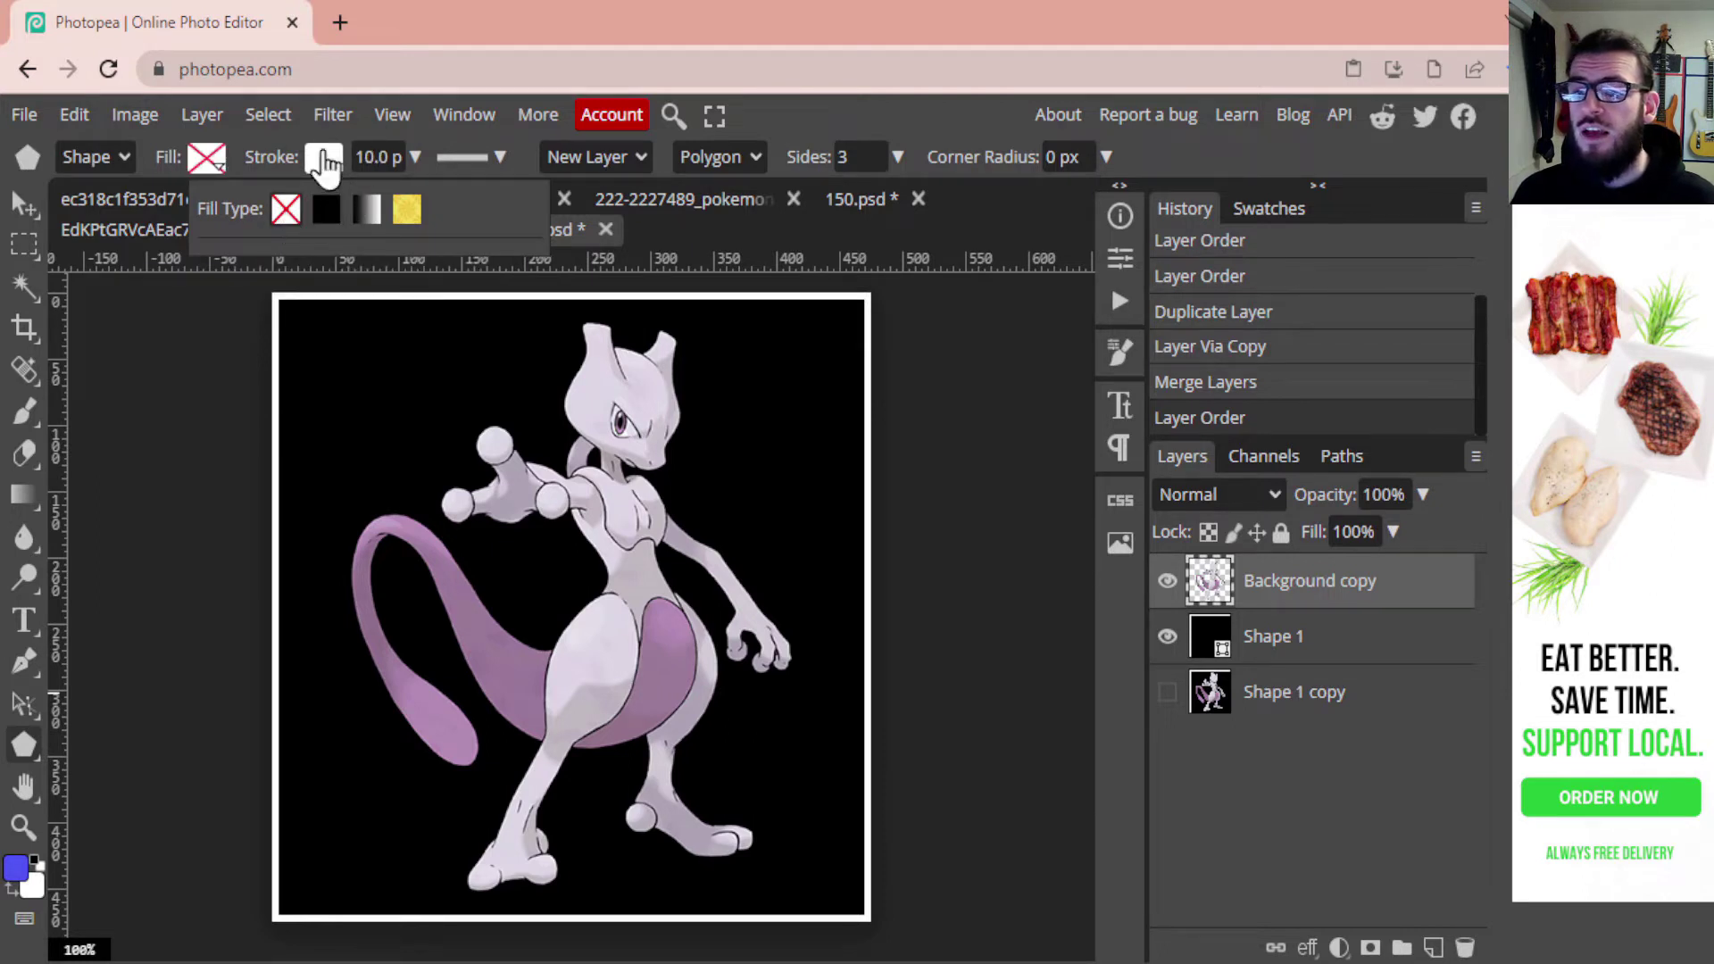
{"action": "left_click", "coordinate": [324, 163]}
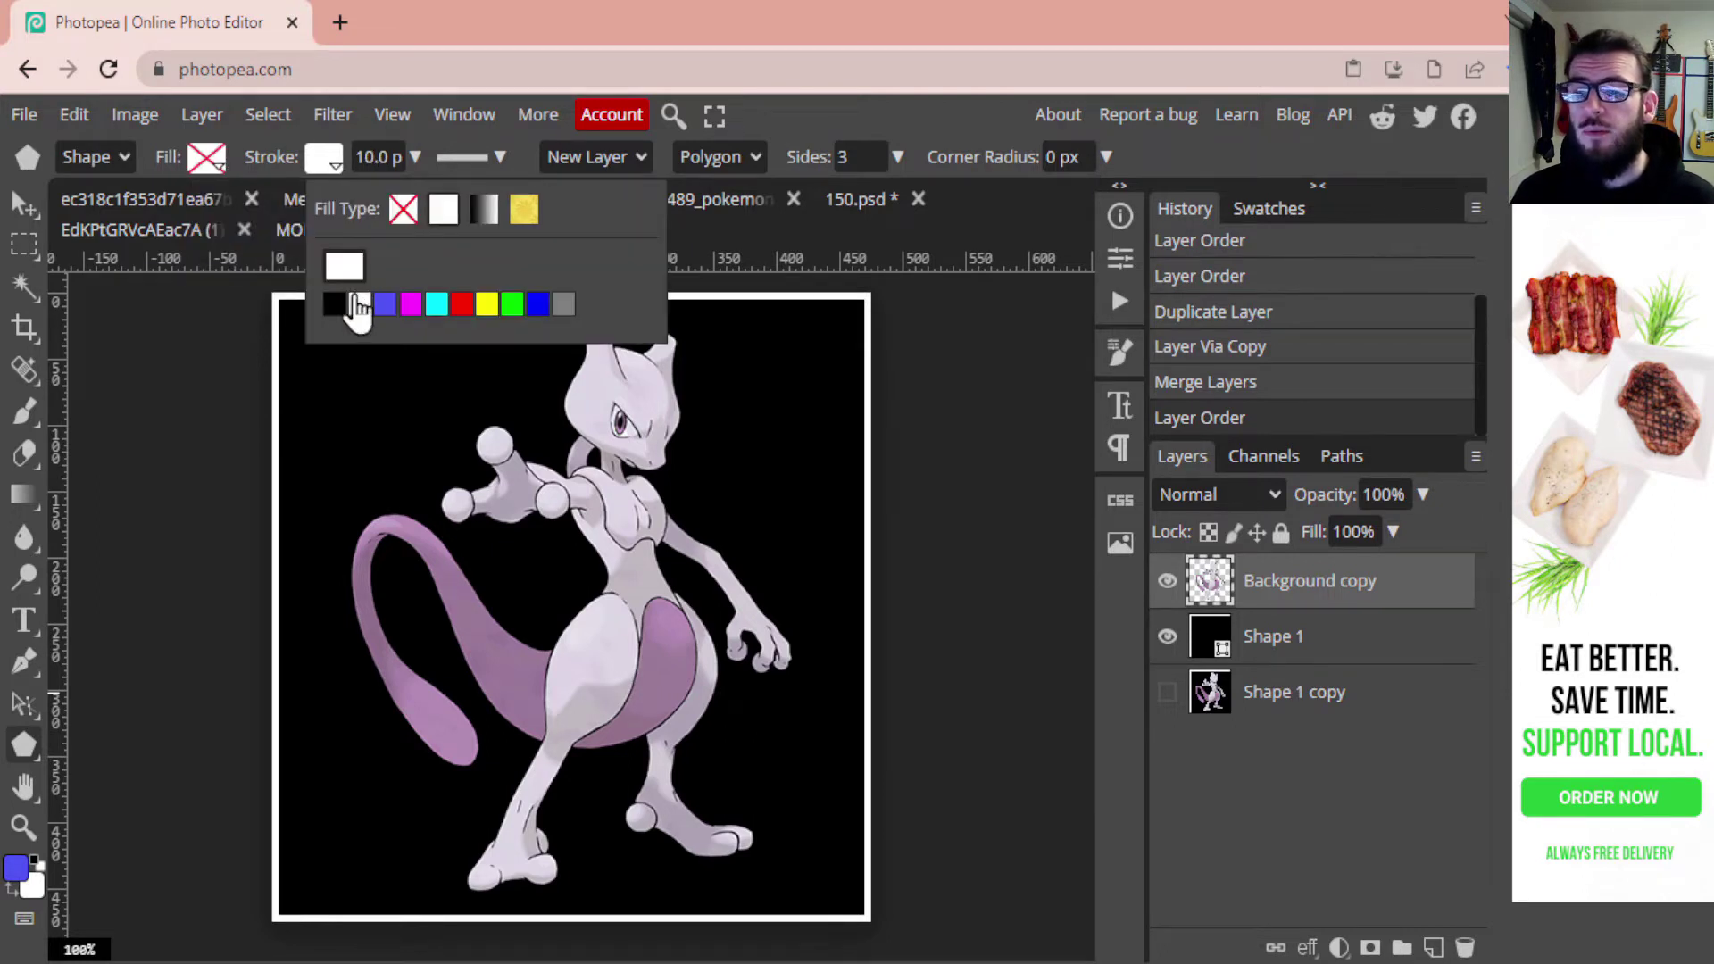
{"action": "left_click", "coordinate": [359, 305]}
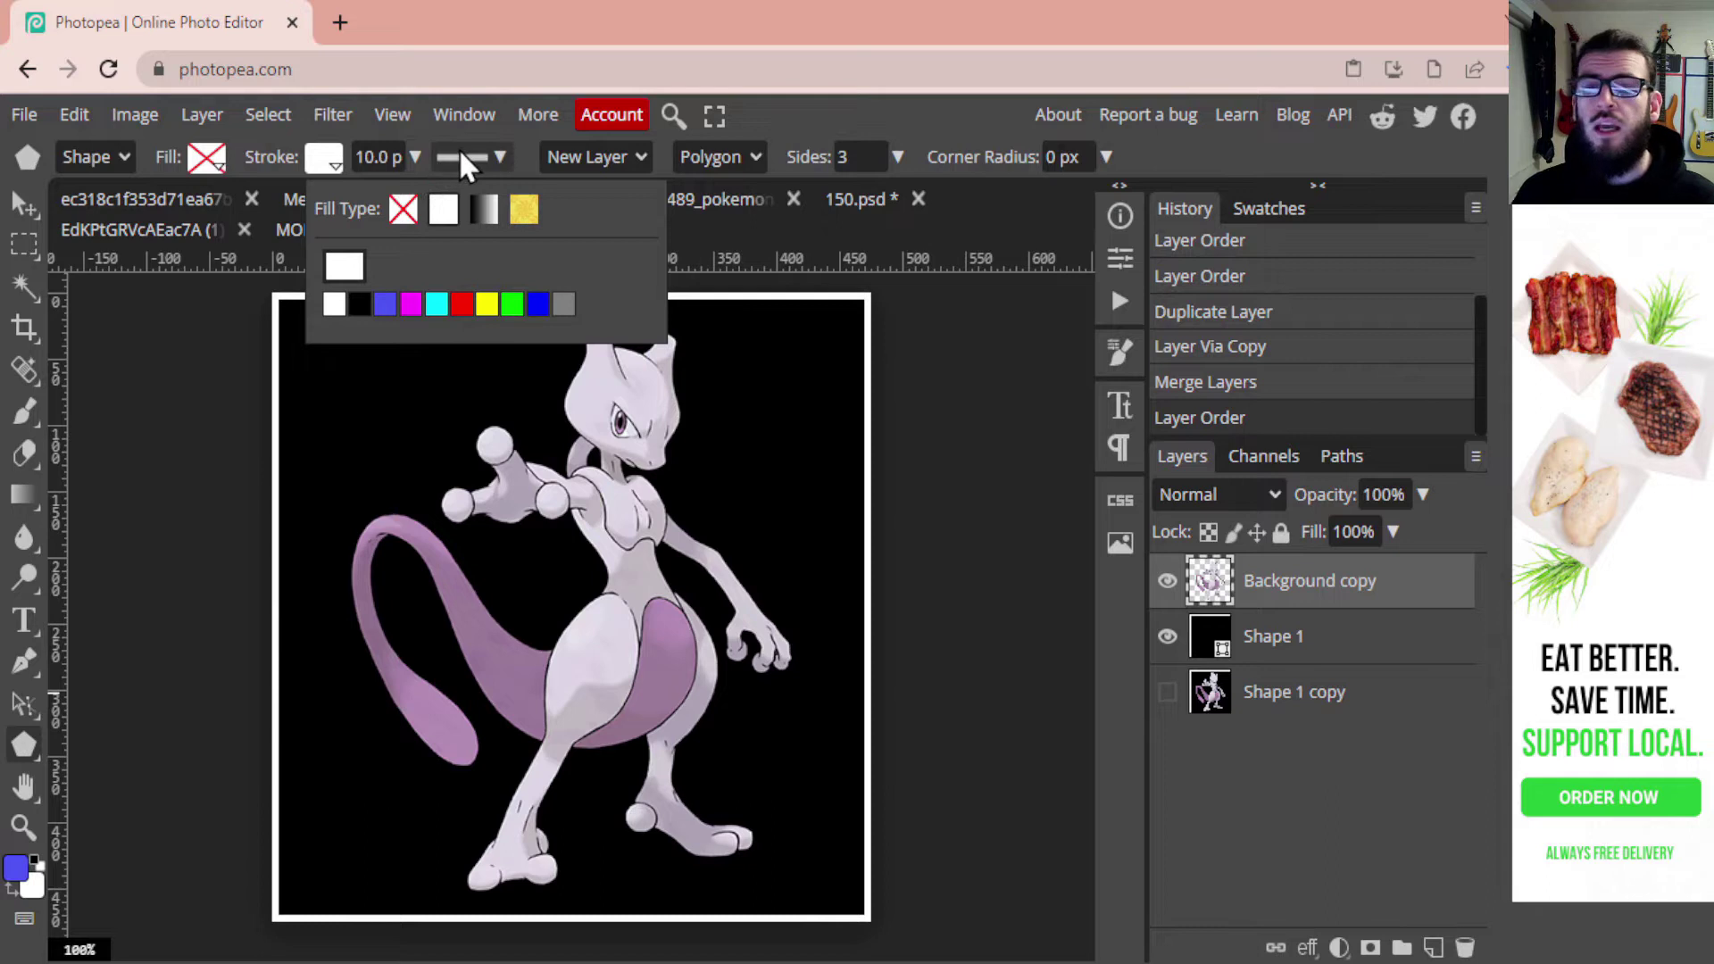
{"action": "left_click", "coordinate": [366, 161]}
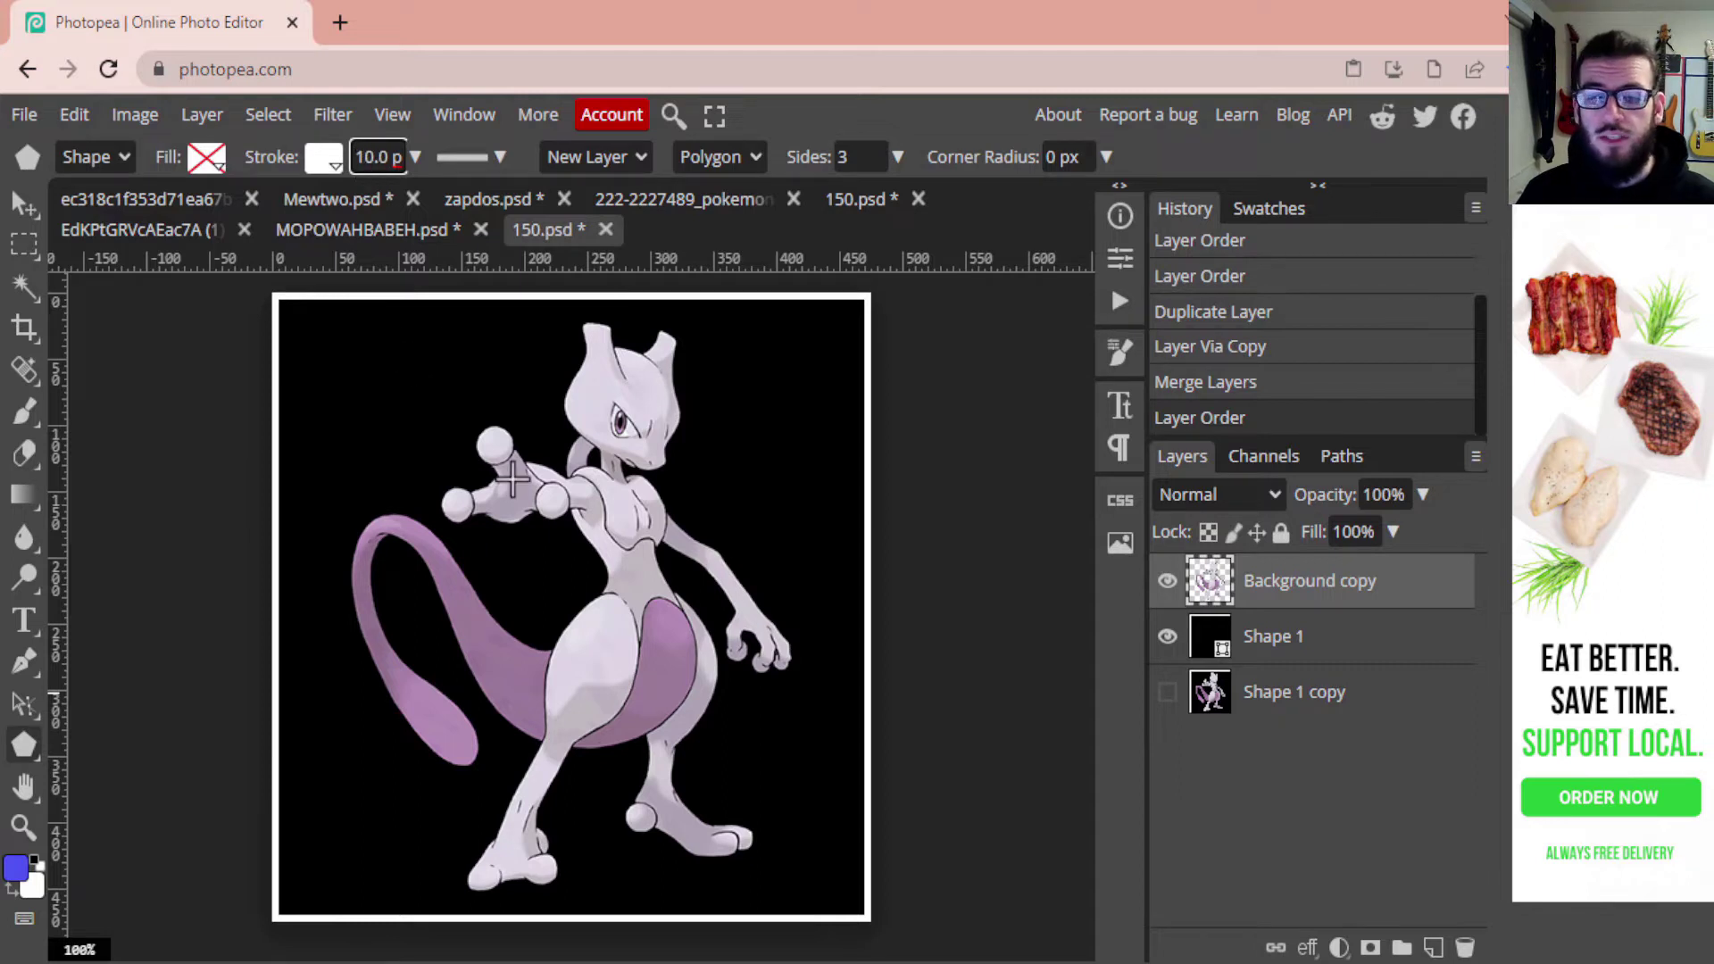
Drag out a downward-pointing white-outlined triangle over Mewtwo as the Shape 2 layer
{"action": "left_click_drag", "start_coordinate": [490, 457], "coordinate": [490, 692]}
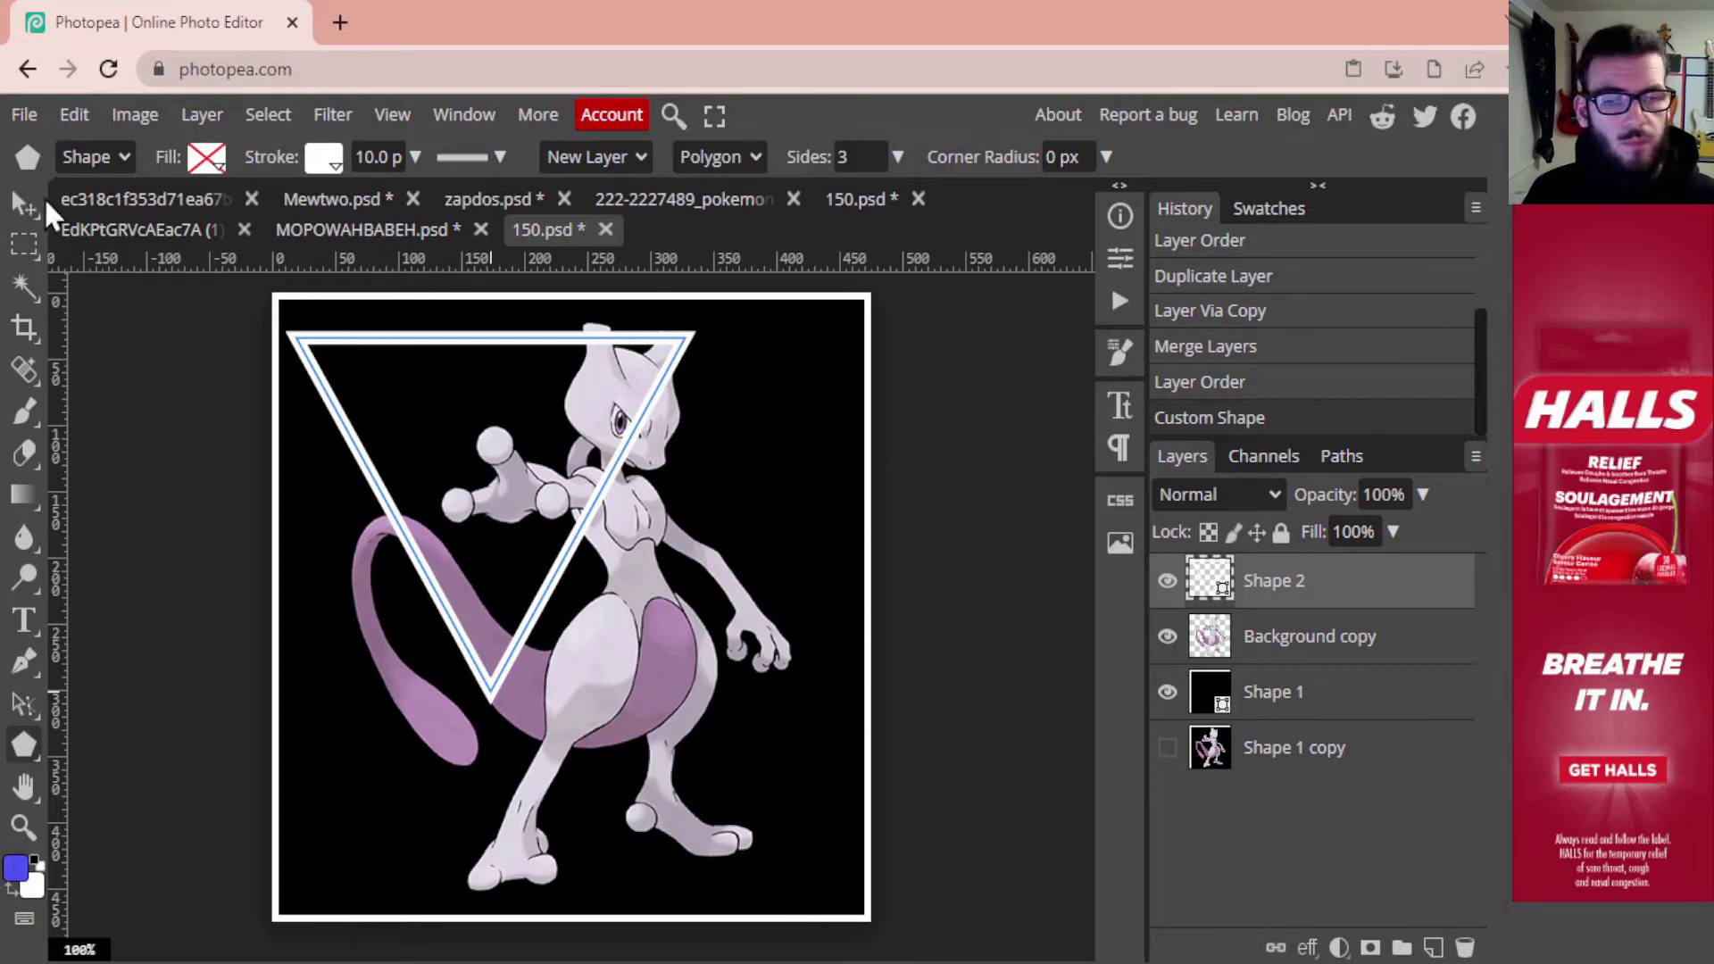
{"action": "left_click", "coordinate": [23, 195]}
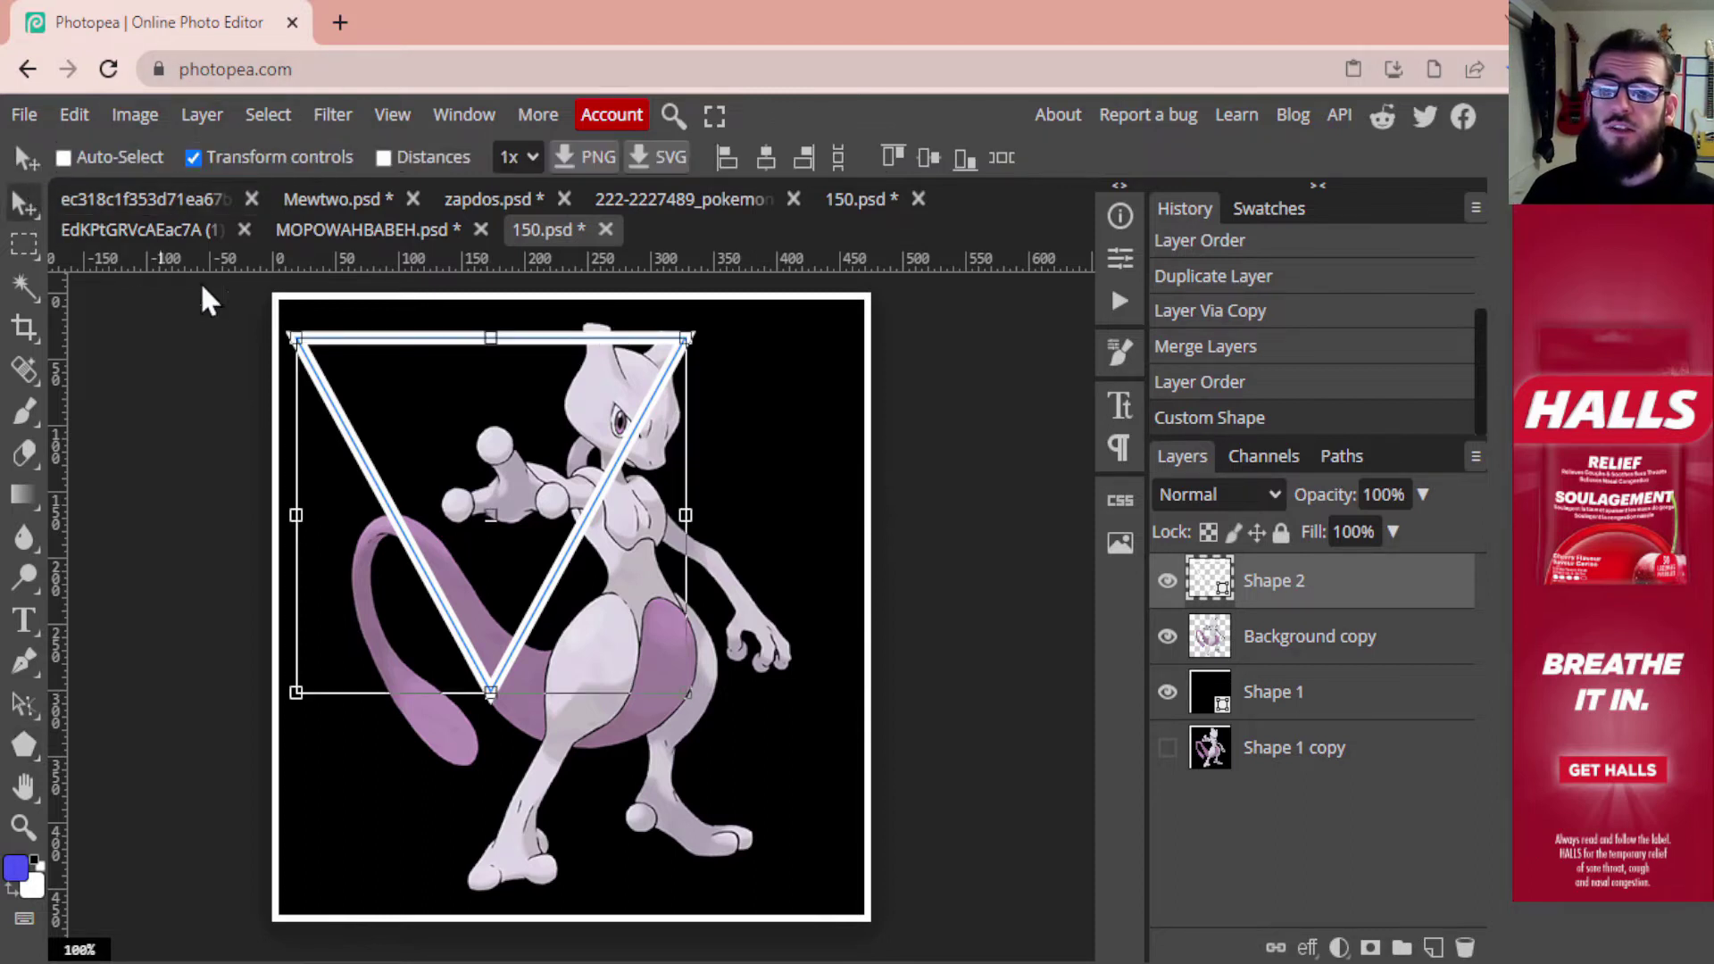
Move the triangle down over Mewtwo's body and stretch it taller
{"action": "left_click_drag", "start_coordinate": [480, 428], "coordinate": [611, 530]}
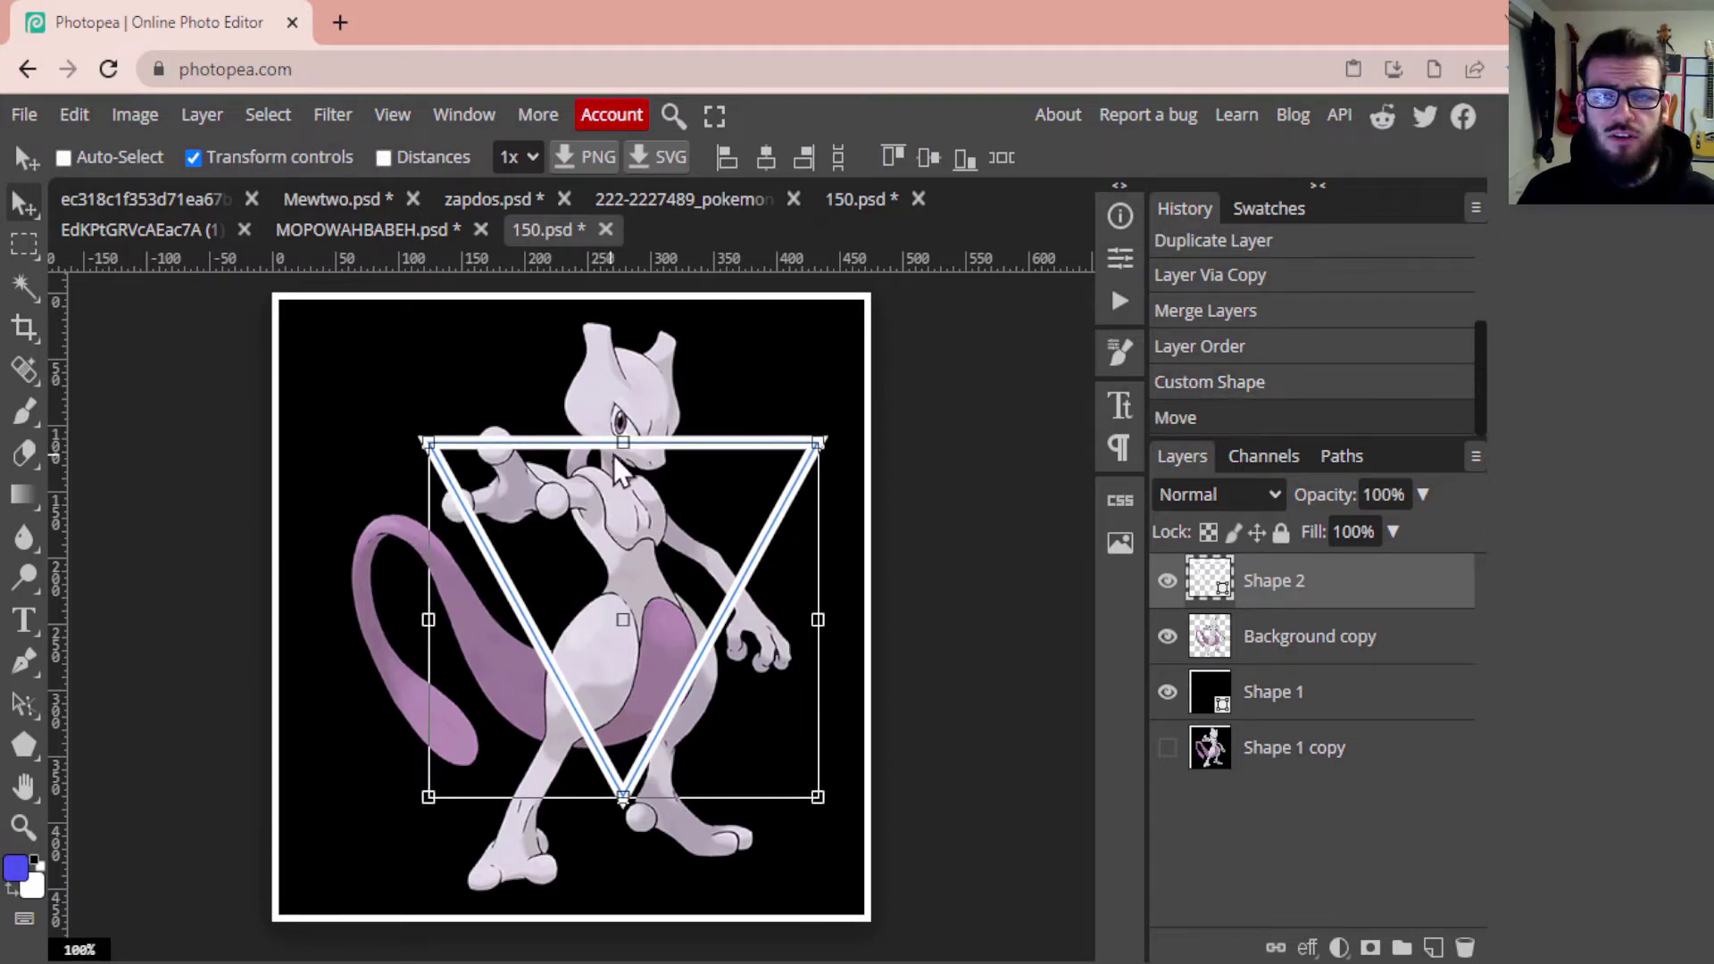
{"action": "left_click_drag", "start_coordinate": [622, 442], "coordinate": [628, 390]}
{"action": "left_click_drag", "start_coordinate": [623, 488], "coordinate": [627, 479]}
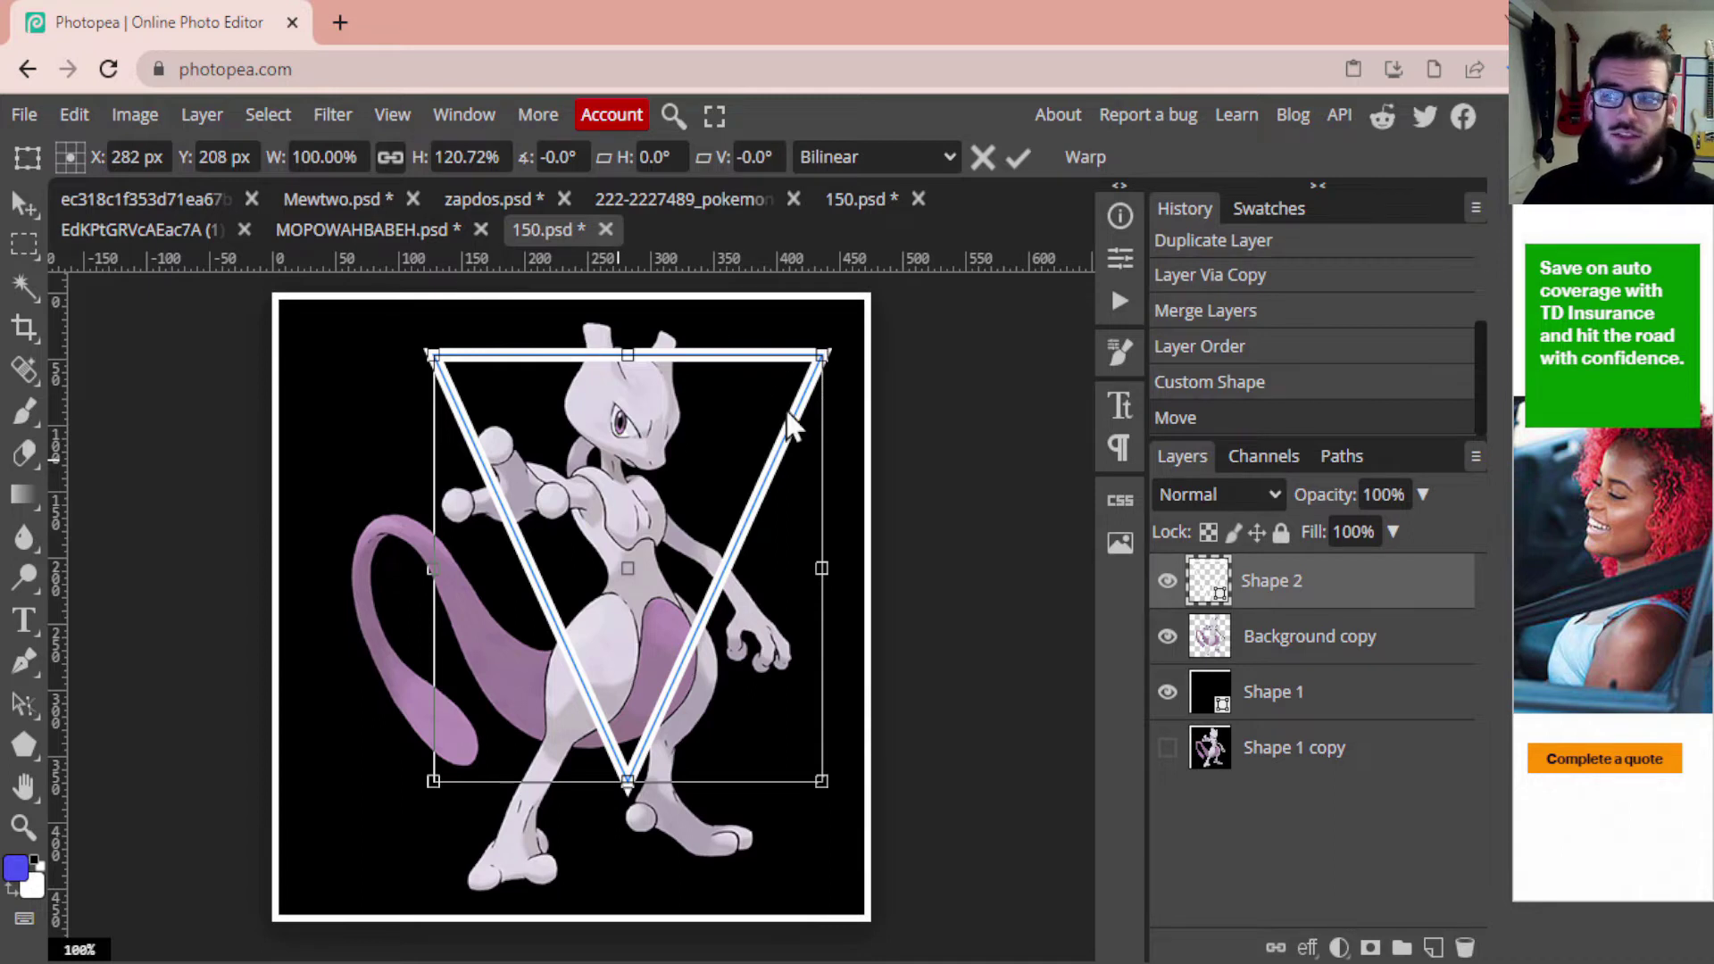
{"action": "left_click", "coordinate": [25, 192]}
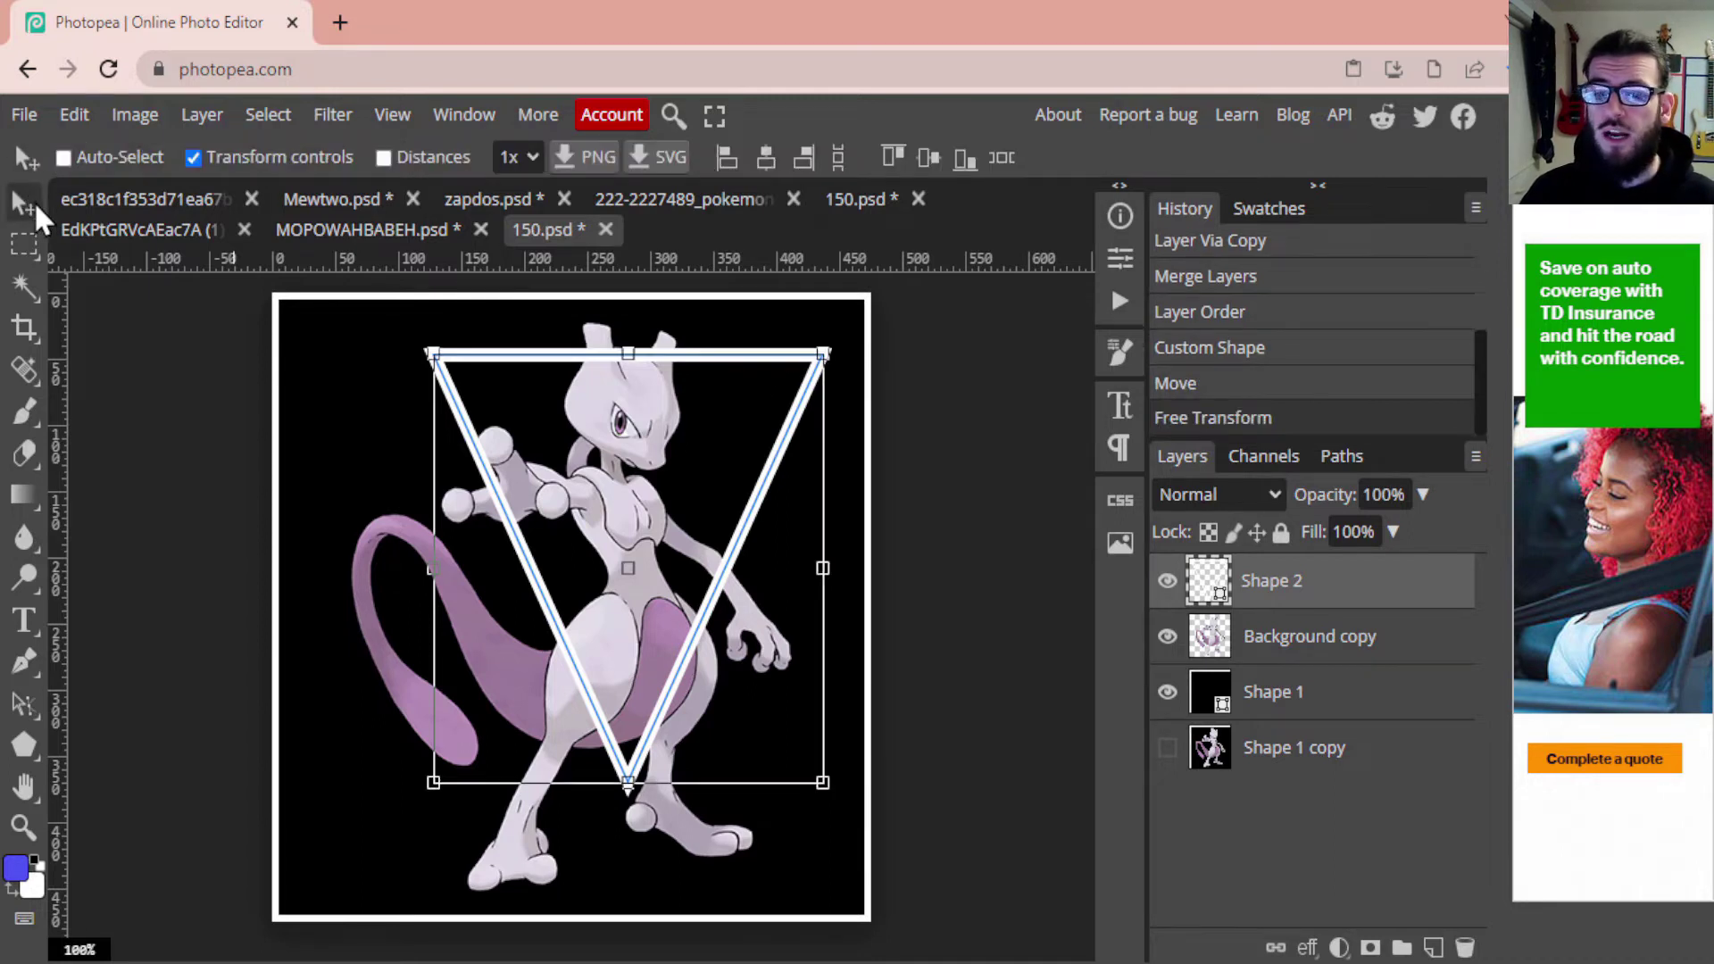
Rotate the Shape 2 triangle slightly so it sits level, and commit the transform
{"action": "left_click", "coordinate": [1336, 656]}
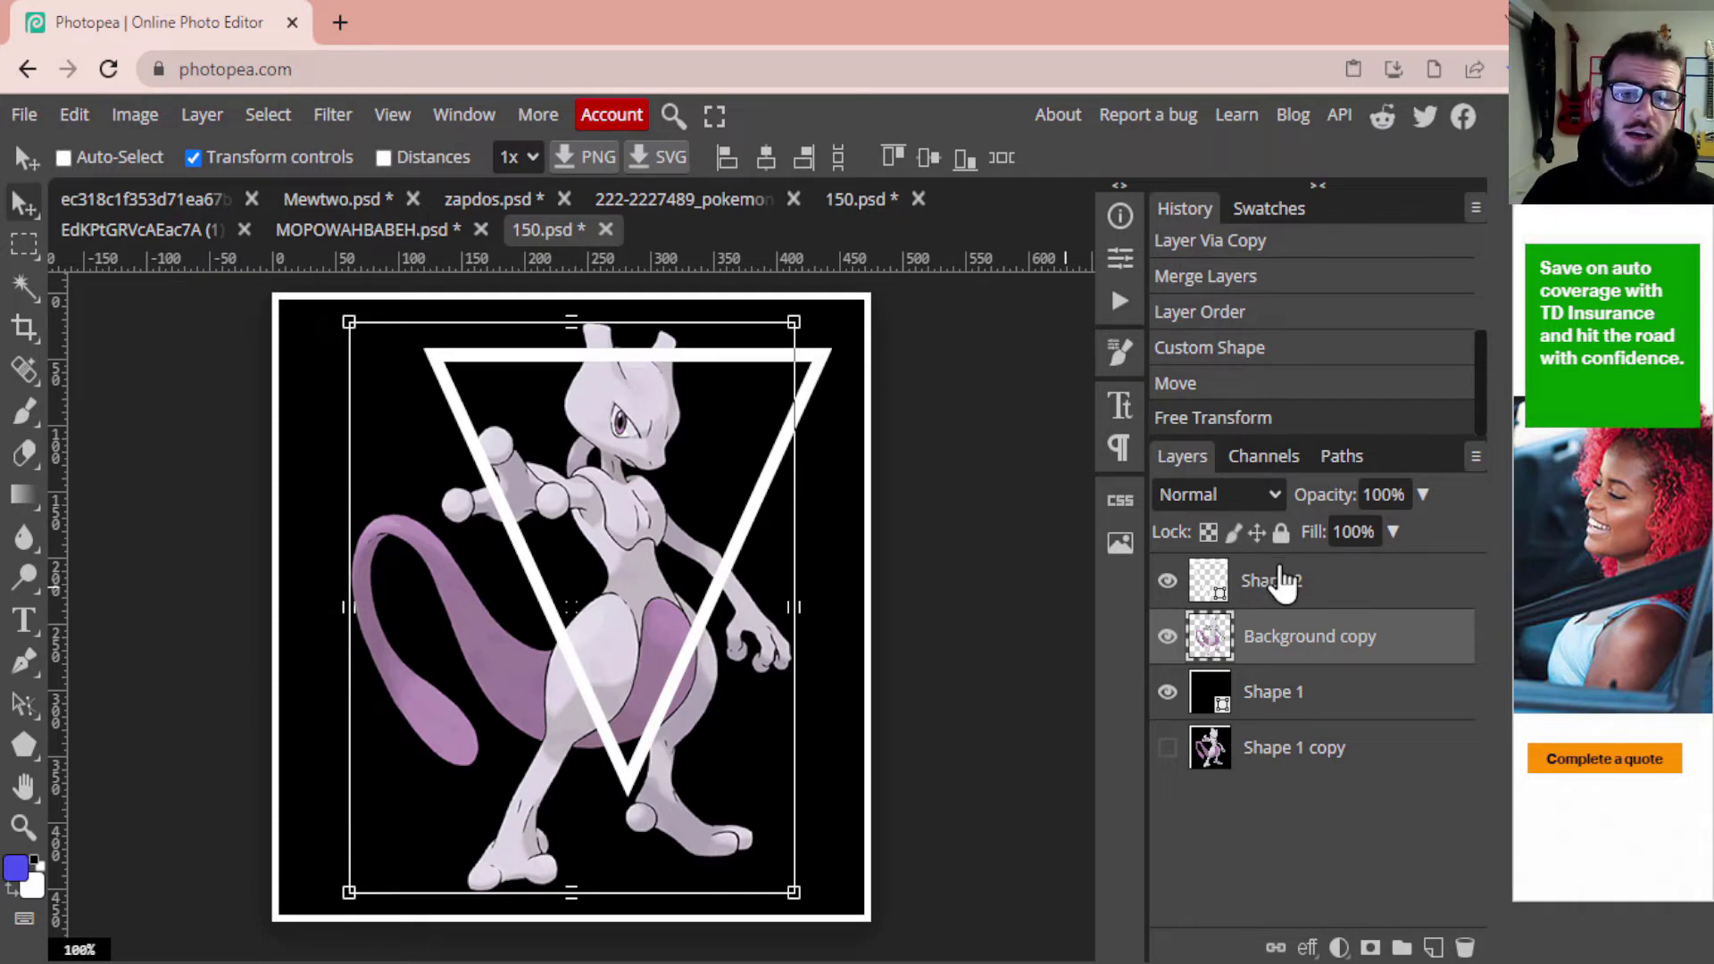
{"action": "left_click", "coordinate": [1260, 582]}
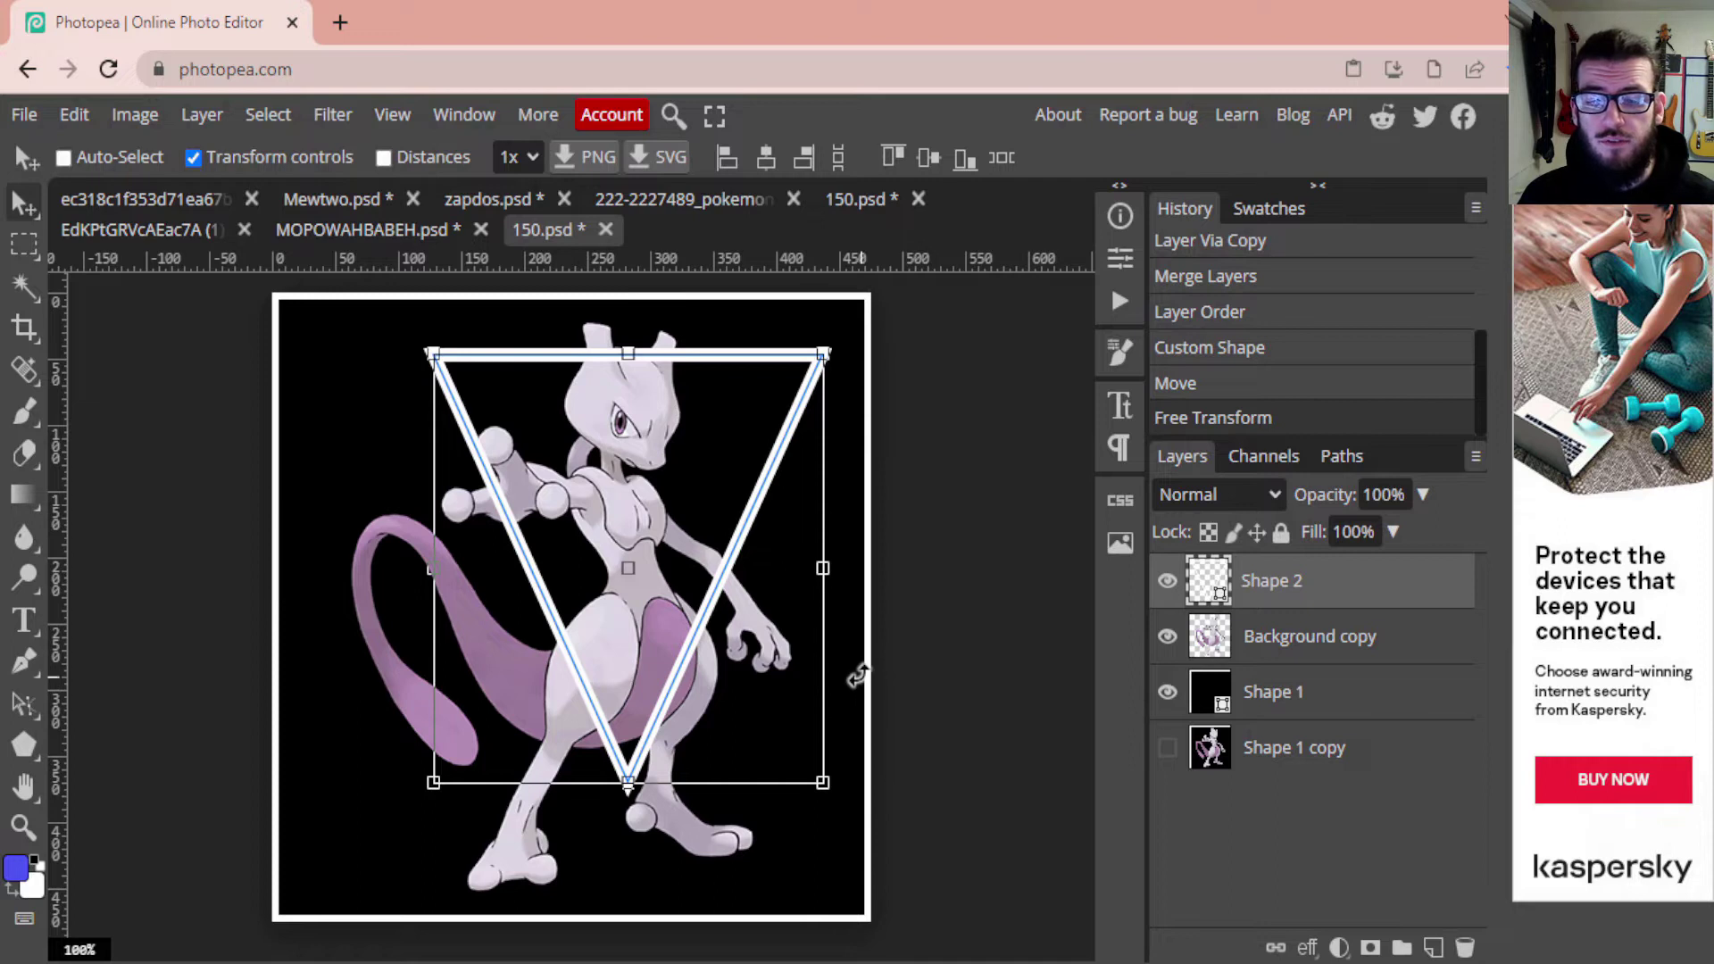
{"action": "mouse_move", "coordinate": [857, 675]}
{"action": "left_mouse_down"}
{"action": "mouse_move", "coordinate": [875, 577]}
{"action": "mouse_move", "coordinate": [876, 682]}
{"action": "left_mouse_up"}
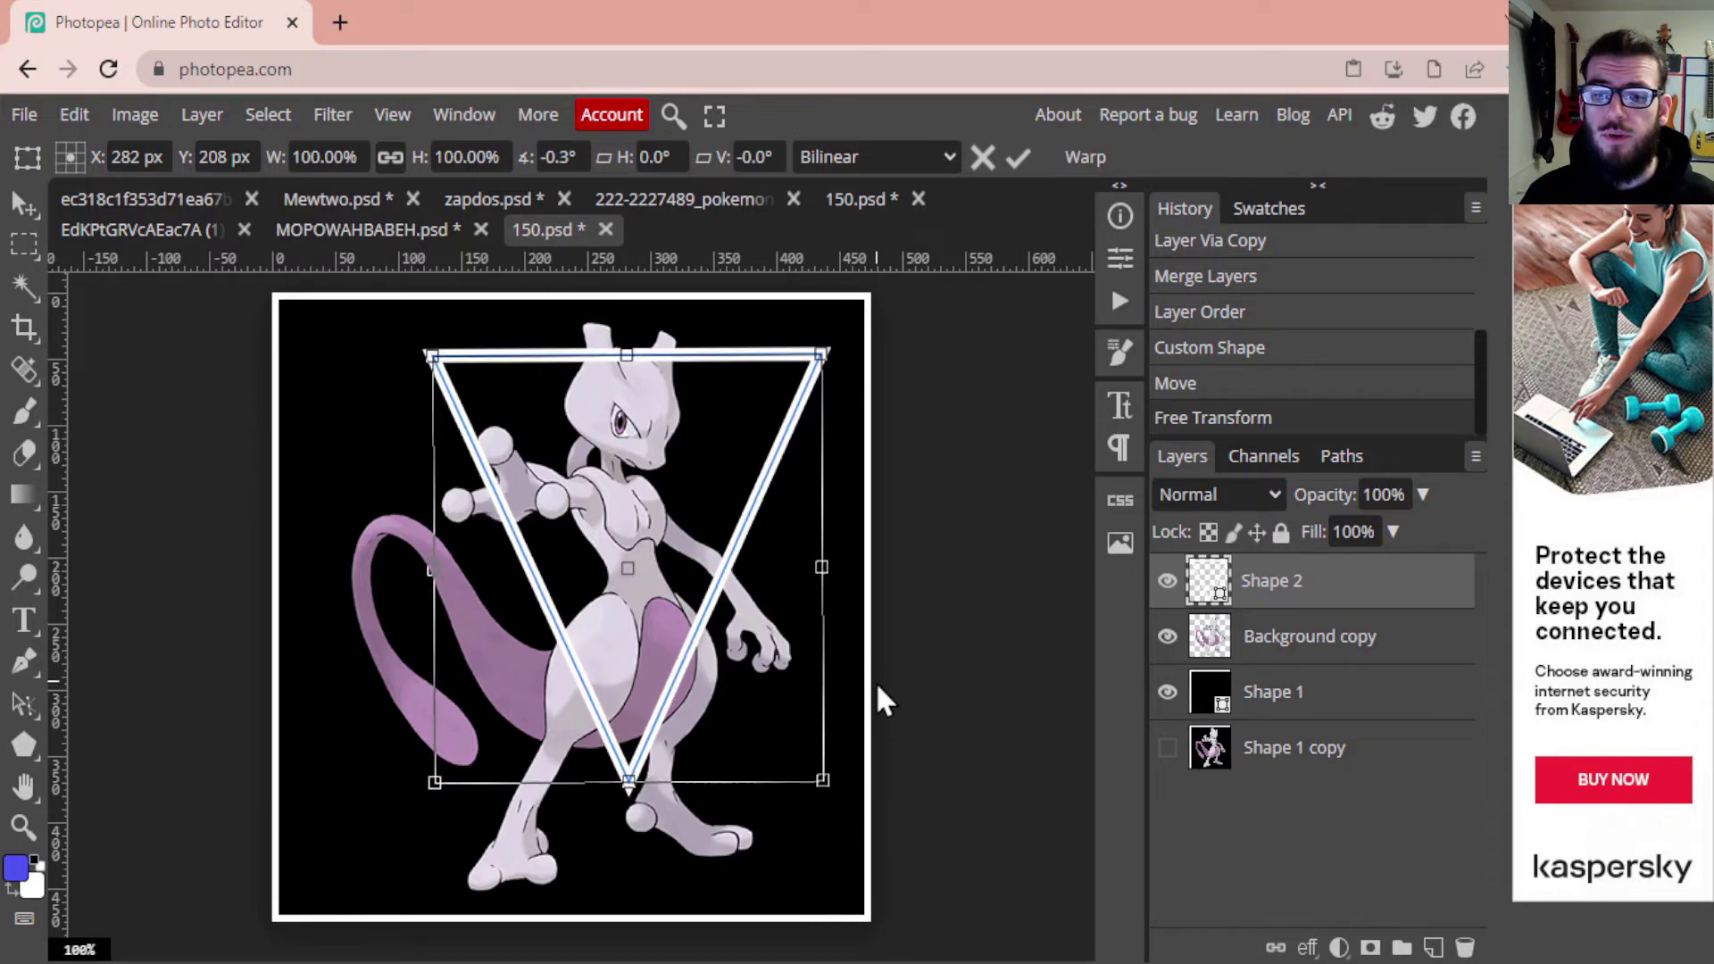
{"action": "left_click", "coordinate": [1276, 604]}
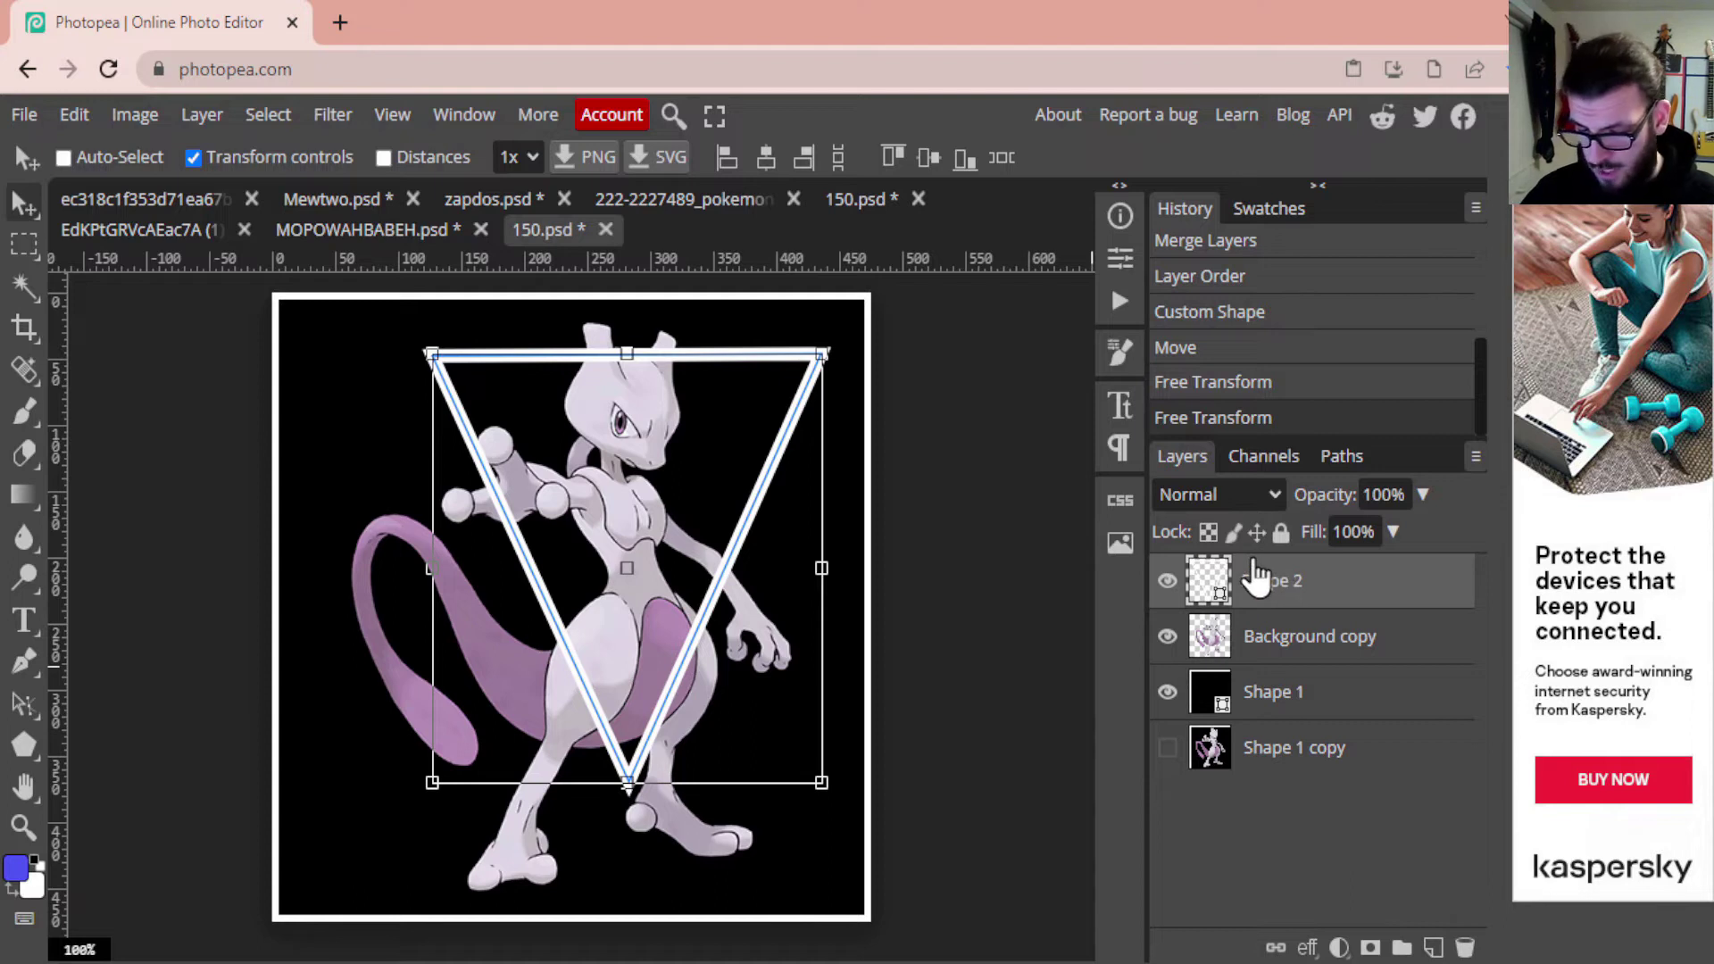
Duplicate the triangle as Shape 2 copy and reselect the original Shape 2 layer
{"action": "key", "text": "ctrl+j"}
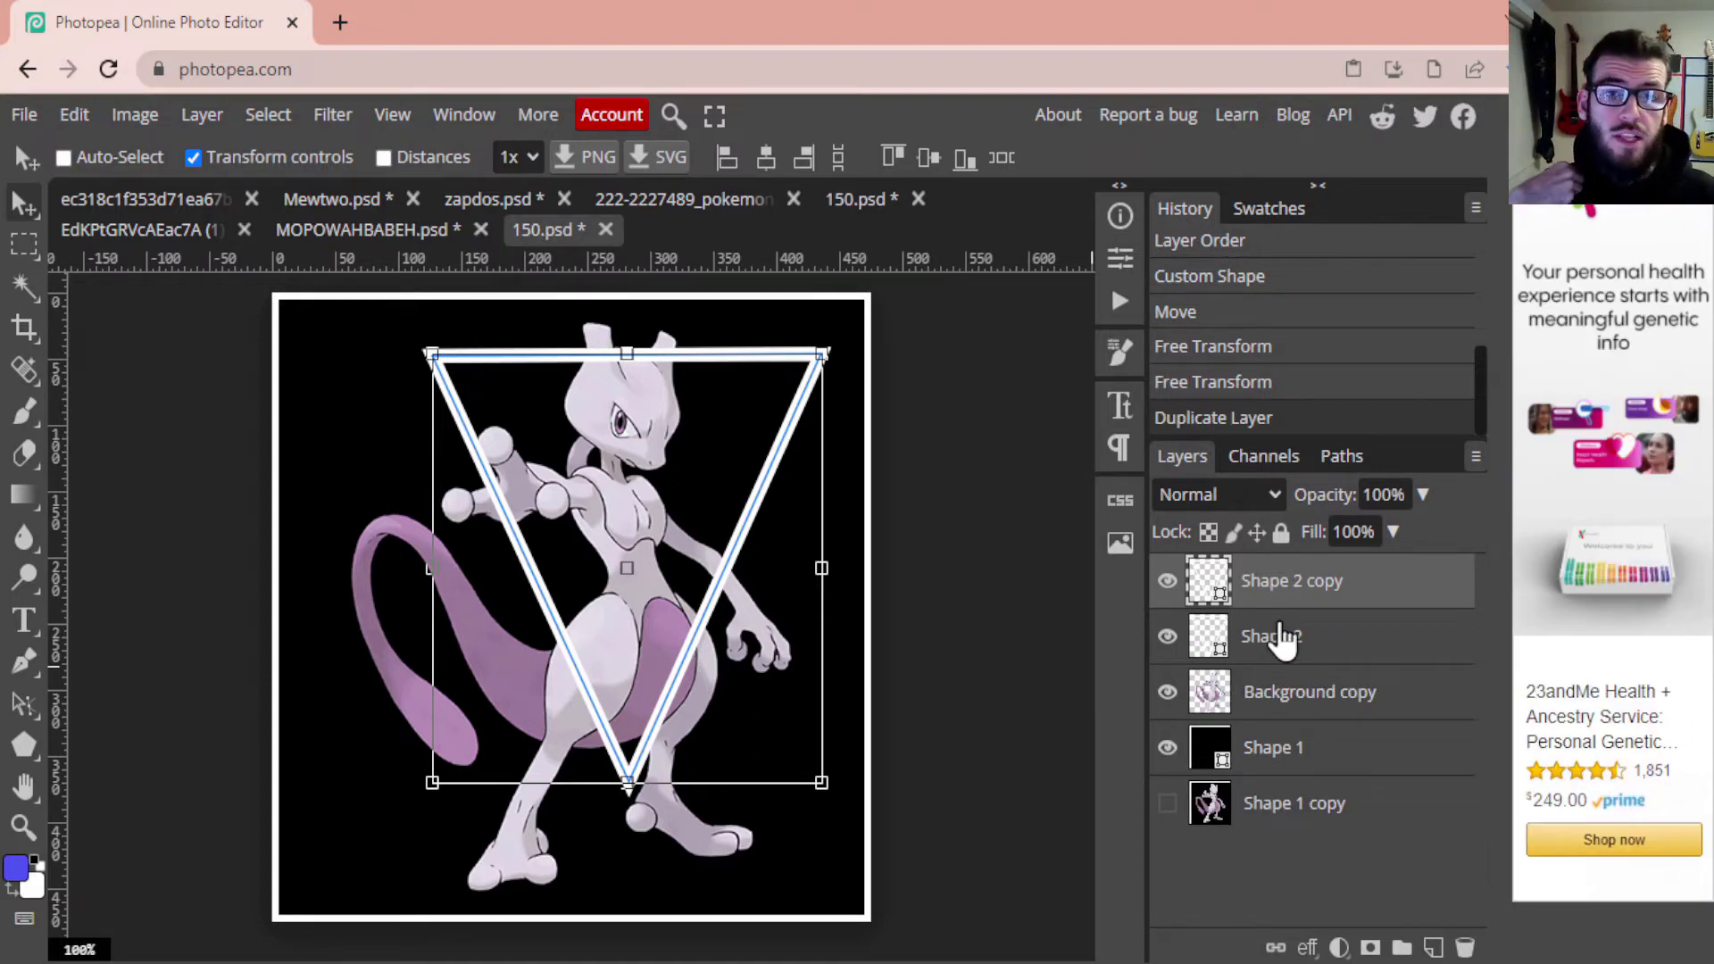
{"action": "left_click", "coordinate": [1289, 636]}
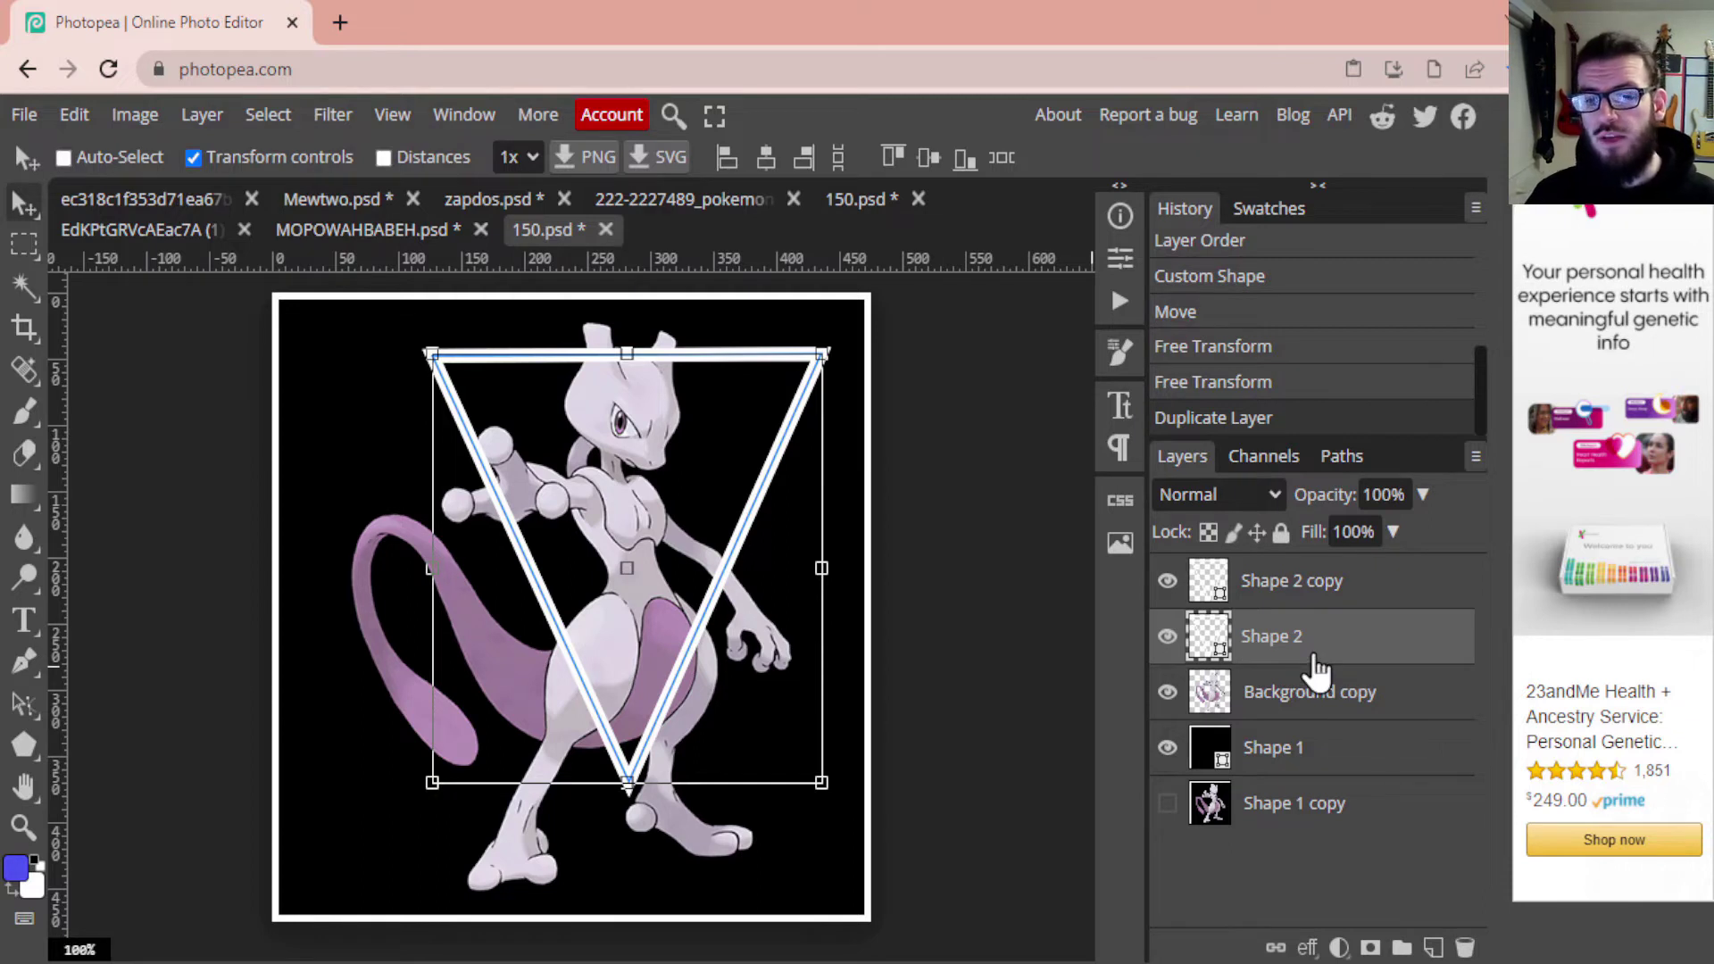
Add a Stroke layer effect to Shape 2 using a gradient fill at full opacity
{"action": "left_click", "coordinate": [1306, 949]}
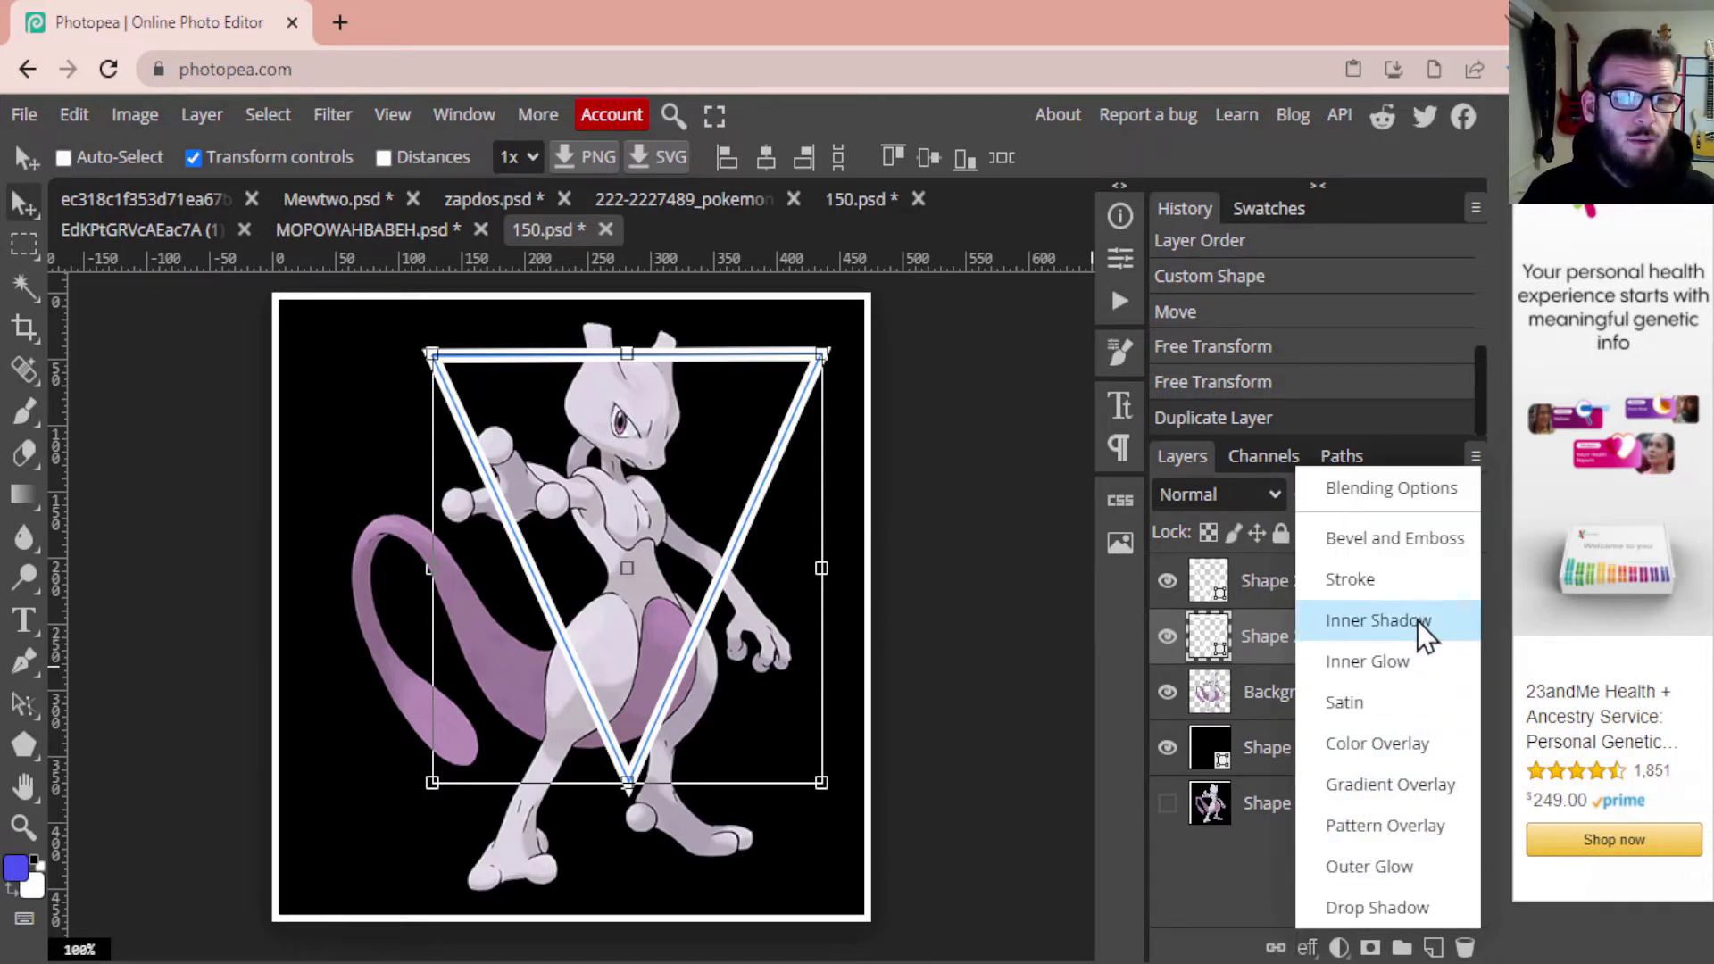
{"action": "left_click", "coordinate": [1396, 580]}
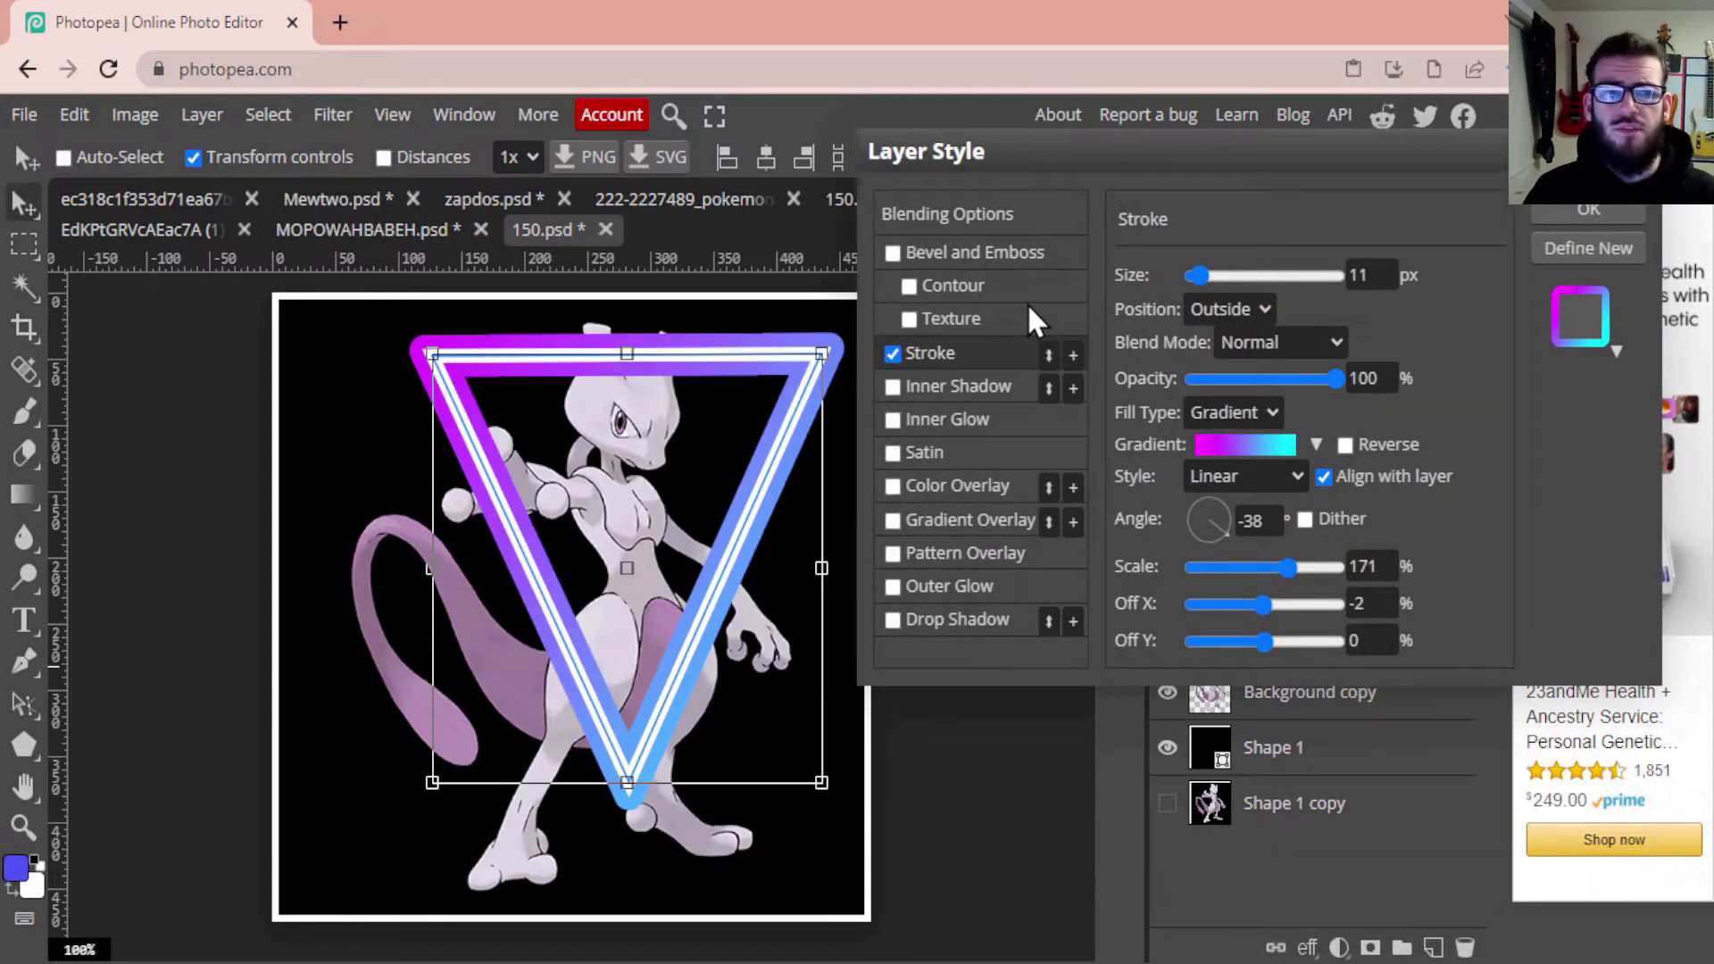
{"action": "left_click", "coordinate": [891, 354]}
{"action": "left_click", "coordinate": [890, 355]}
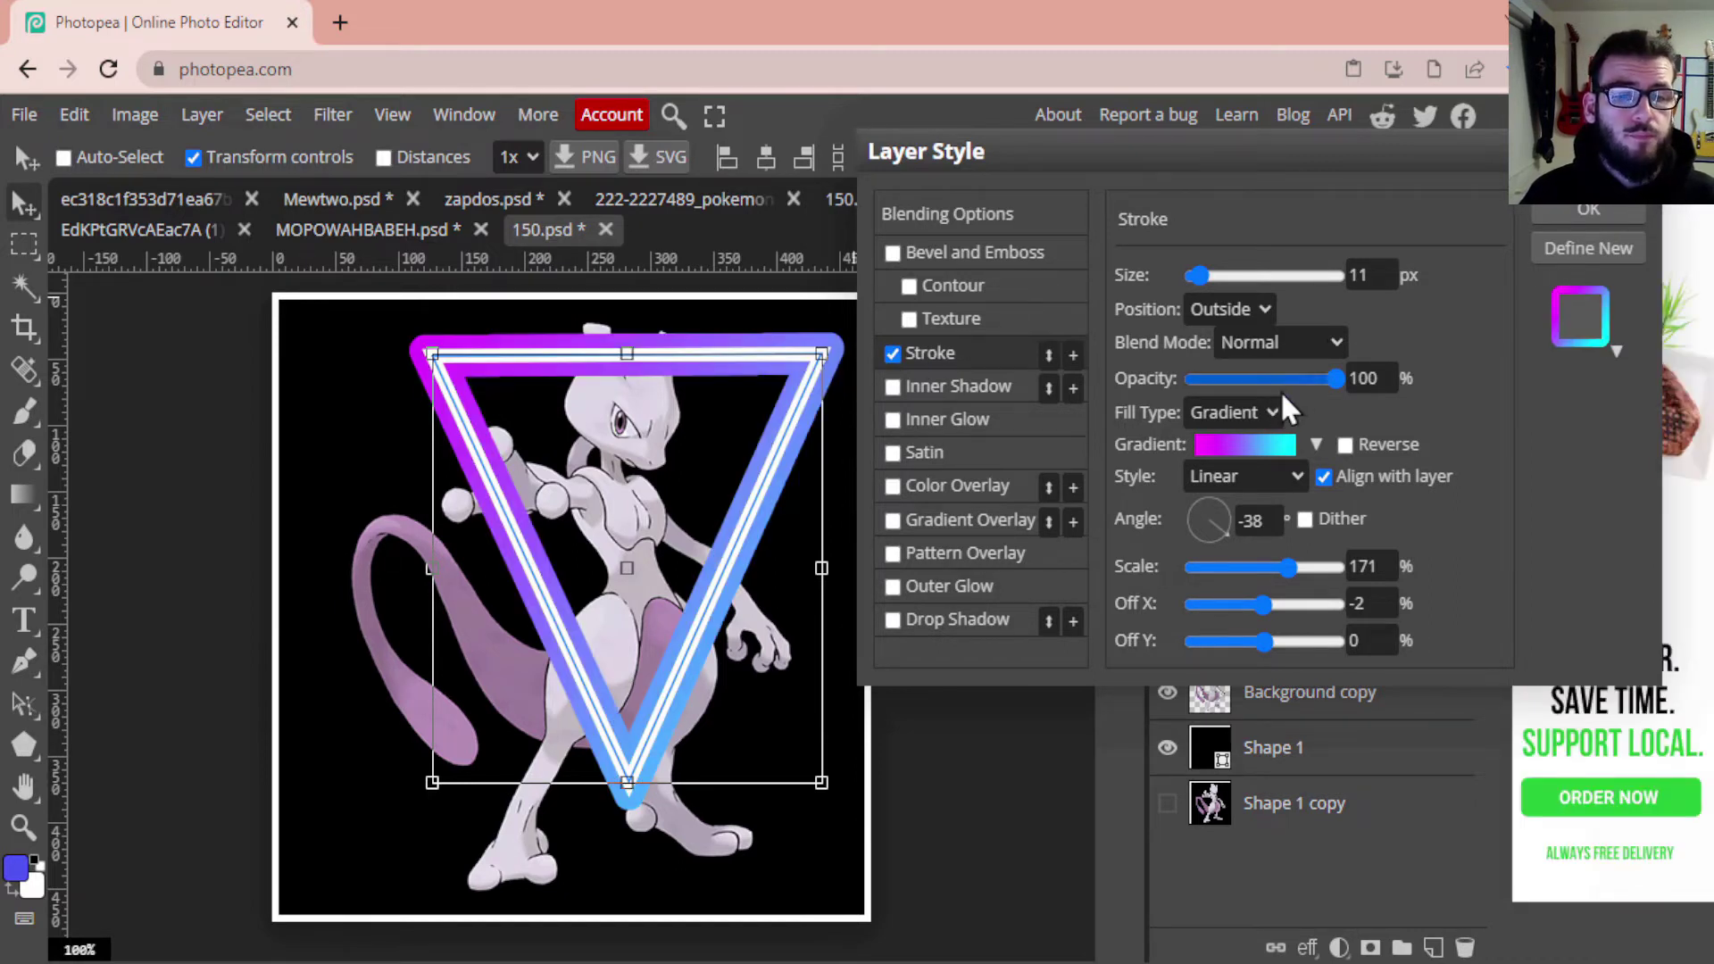
{"action": "left_click", "coordinate": [1241, 436]}
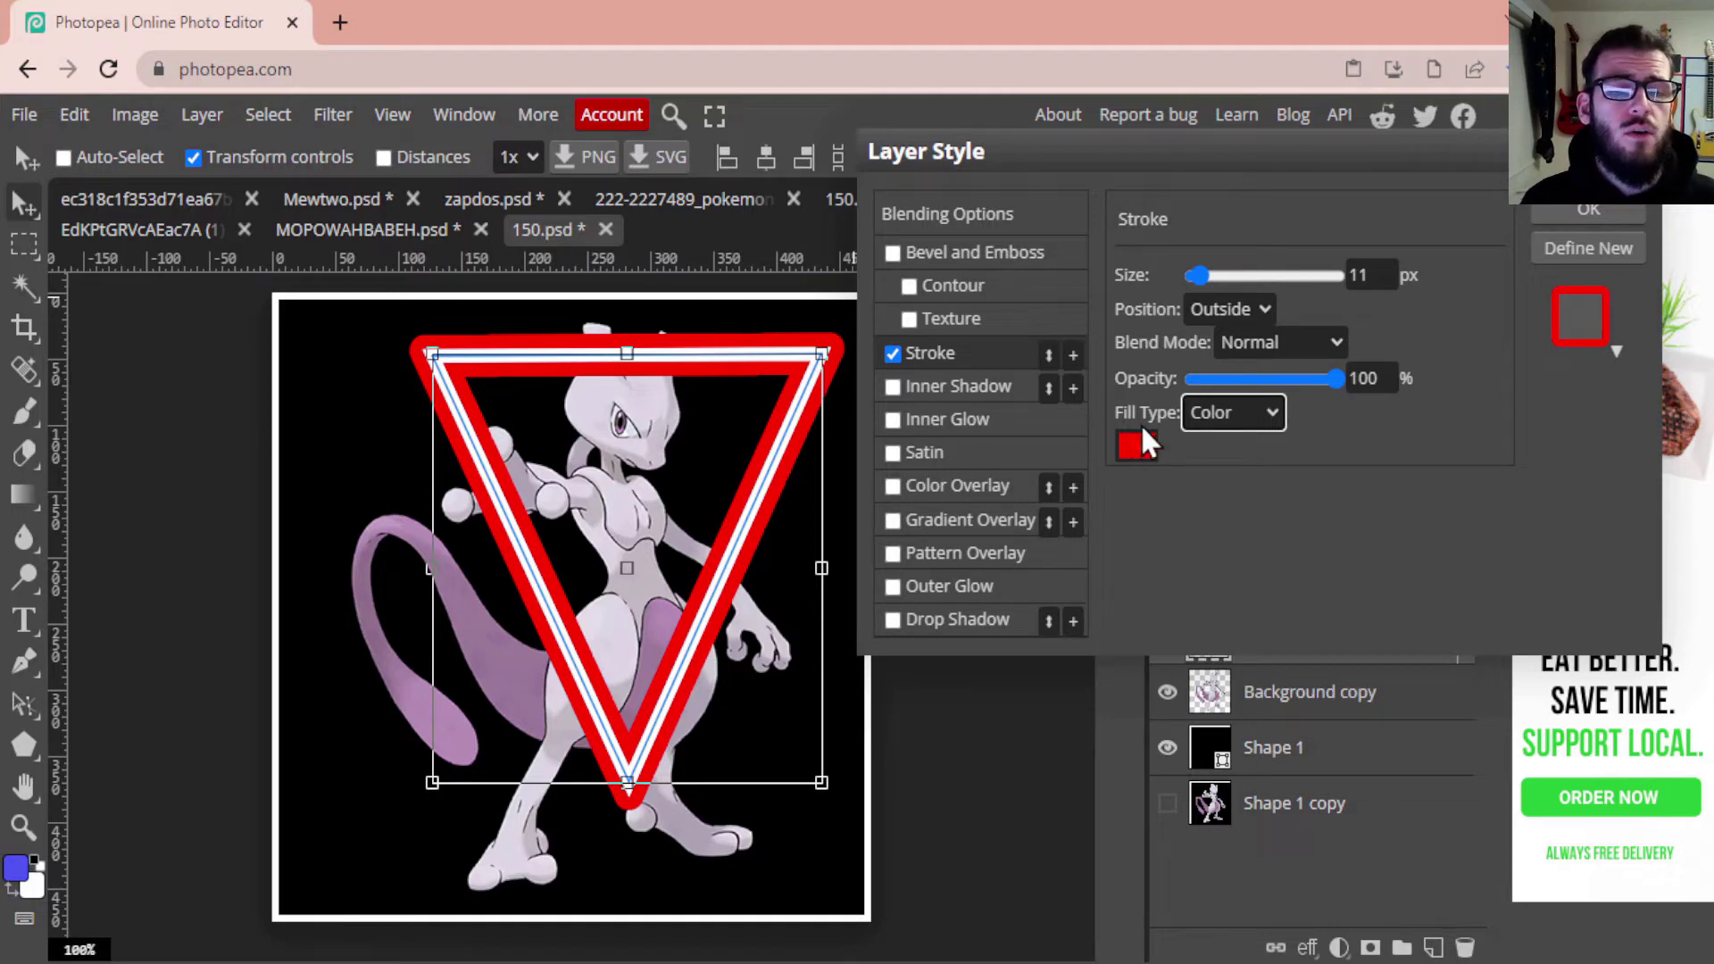
{"action": "left_click", "coordinate": [1233, 464]}
{"action": "mouse_move", "coordinate": [1335, 380]}
{"action": "left_mouse_down"}
{"action": "mouse_move", "coordinate": [1197, 378]}
{"action": "mouse_move", "coordinate": [1353, 388]}
{"action": "mouse_move", "coordinate": [1287, 379]}
{"action": "mouse_move", "coordinate": [1360, 371]}
{"action": "left_mouse_up"}
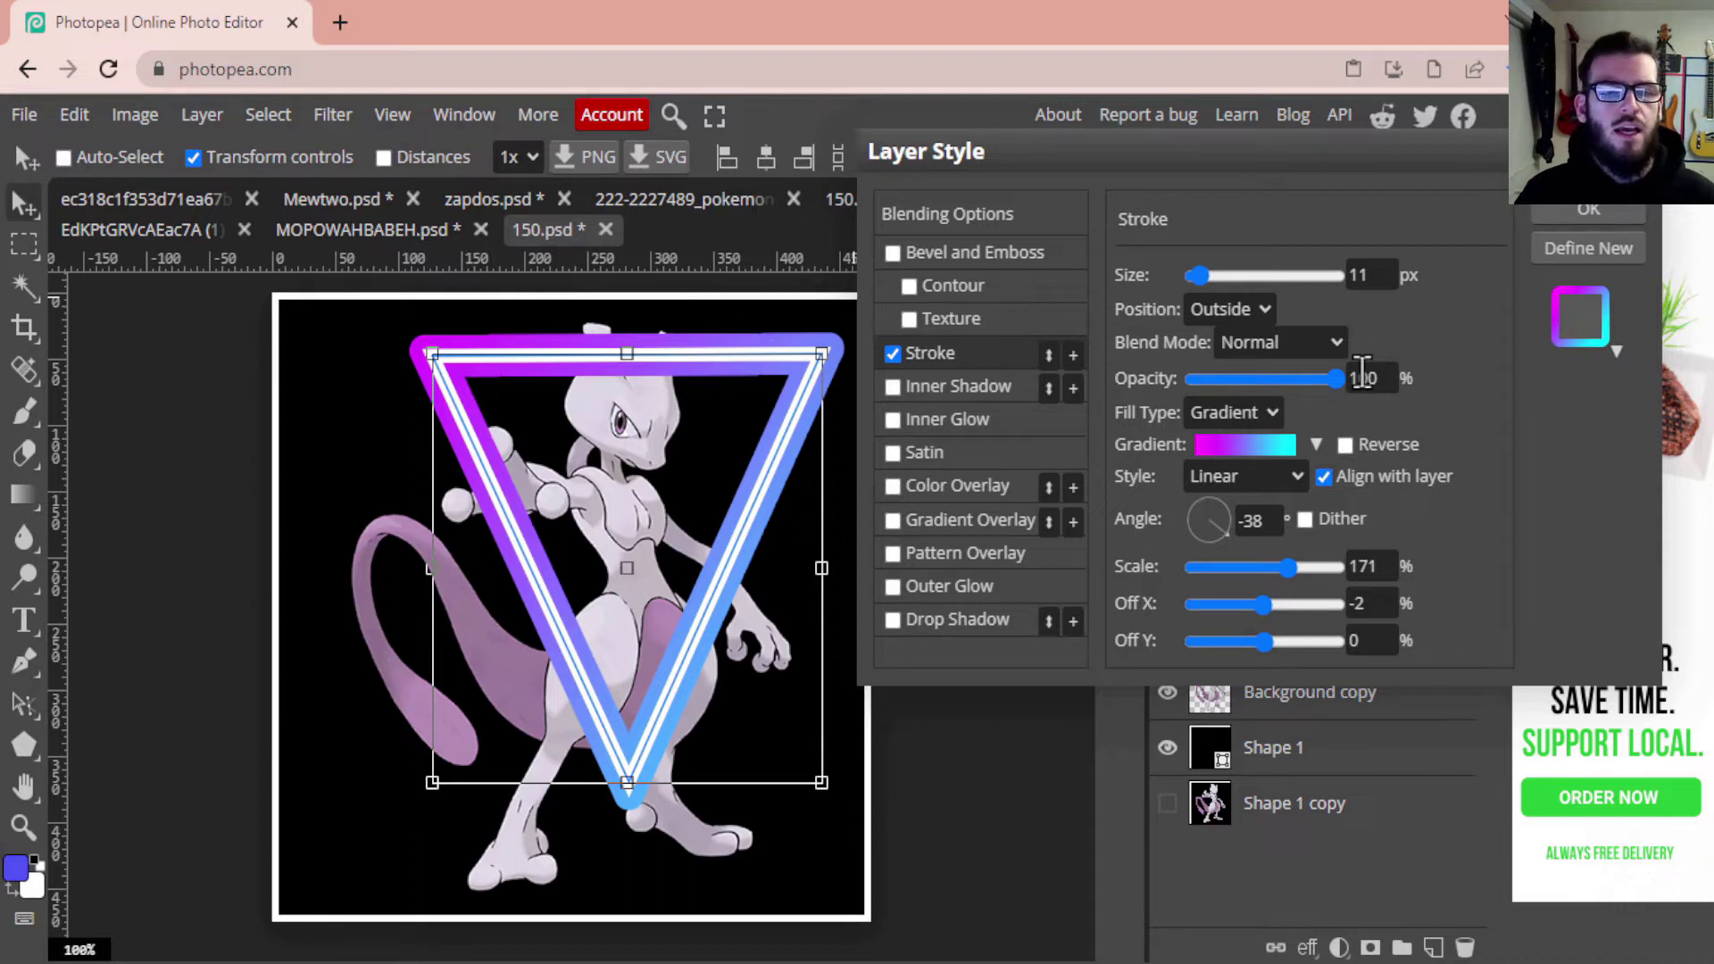
Edit the stroke gradient, keeping its left stop magenta
{"action": "left_click", "coordinate": [1251, 443]}
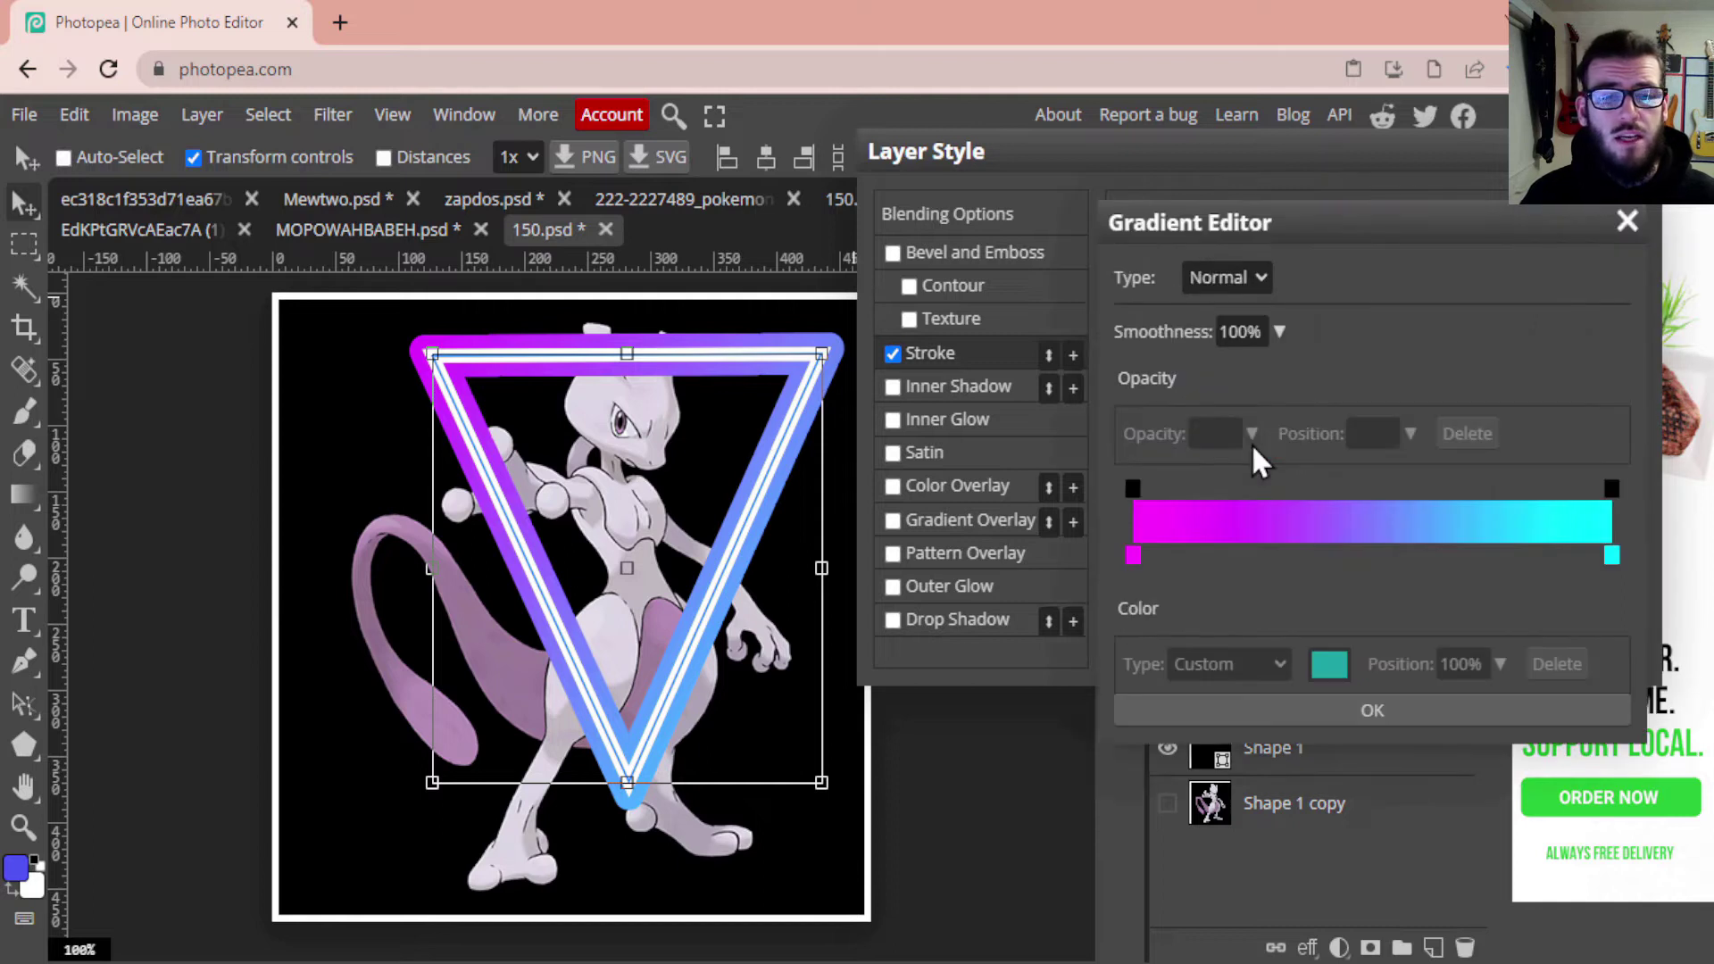
{"action": "mouse_move", "coordinate": [1308, 229]}
{"action": "left_mouse_down"}
{"action": "mouse_move", "coordinate": [1243, 580]}
{"action": "mouse_move", "coordinate": [1349, 397]}
{"action": "mouse_move", "coordinate": [1356, 193]}
{"action": "left_mouse_up"}
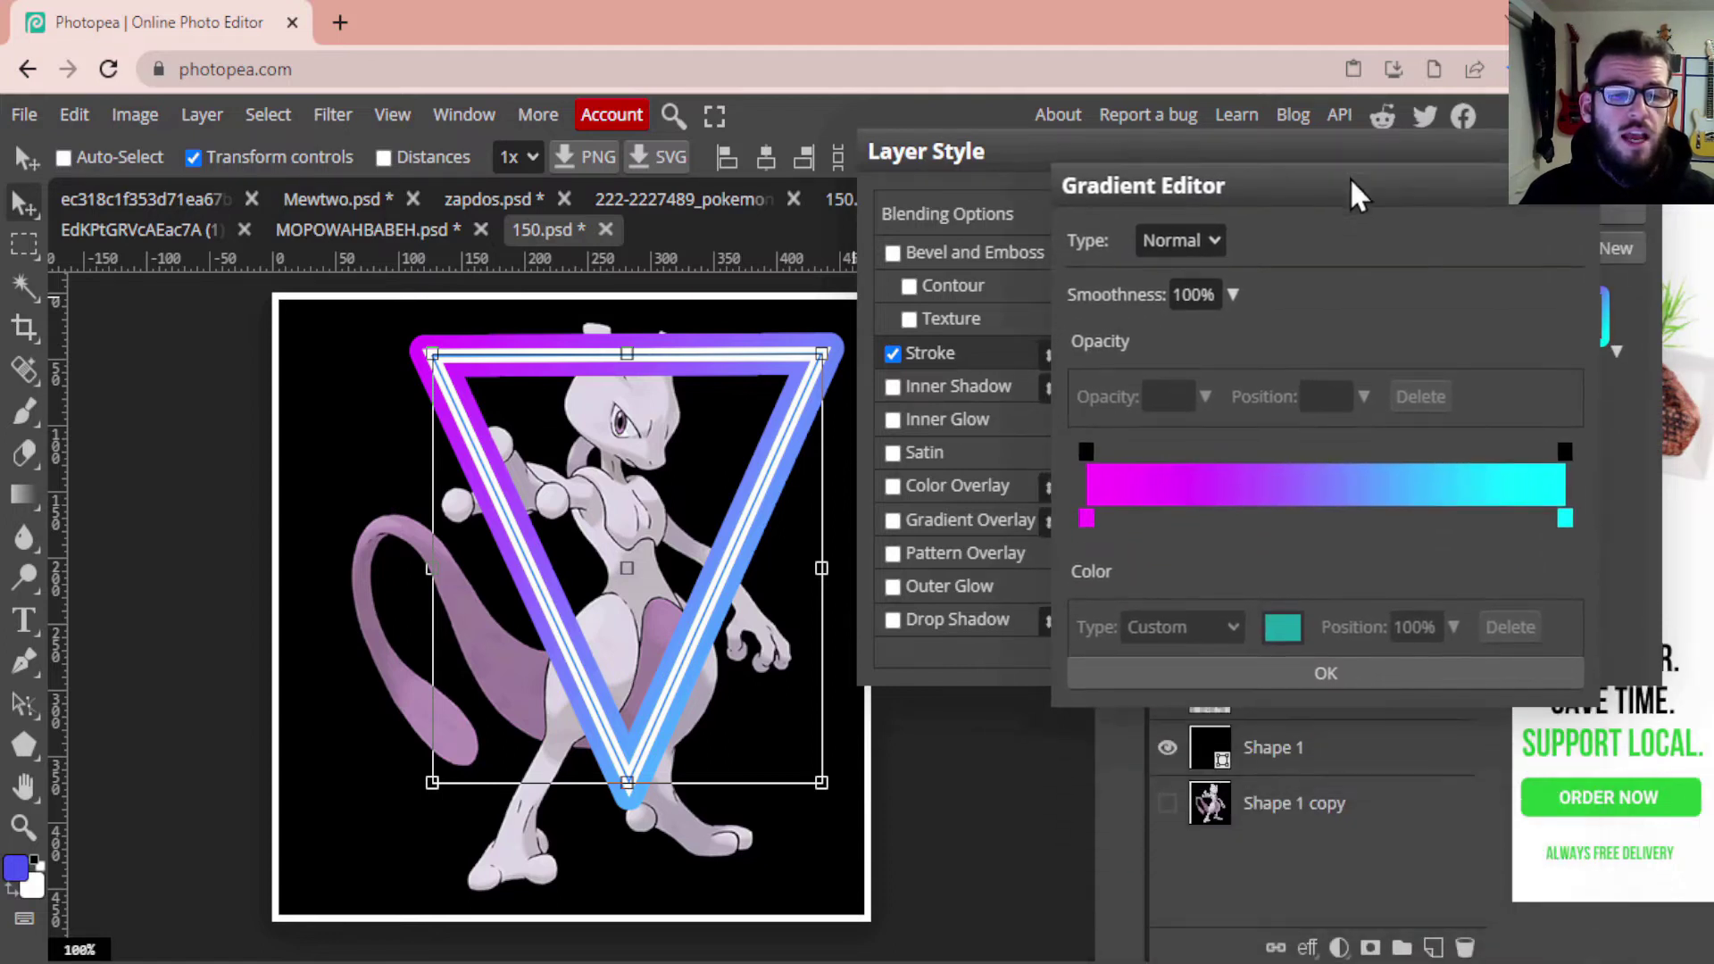
{"action": "double_click", "coordinate": [1086, 518]}
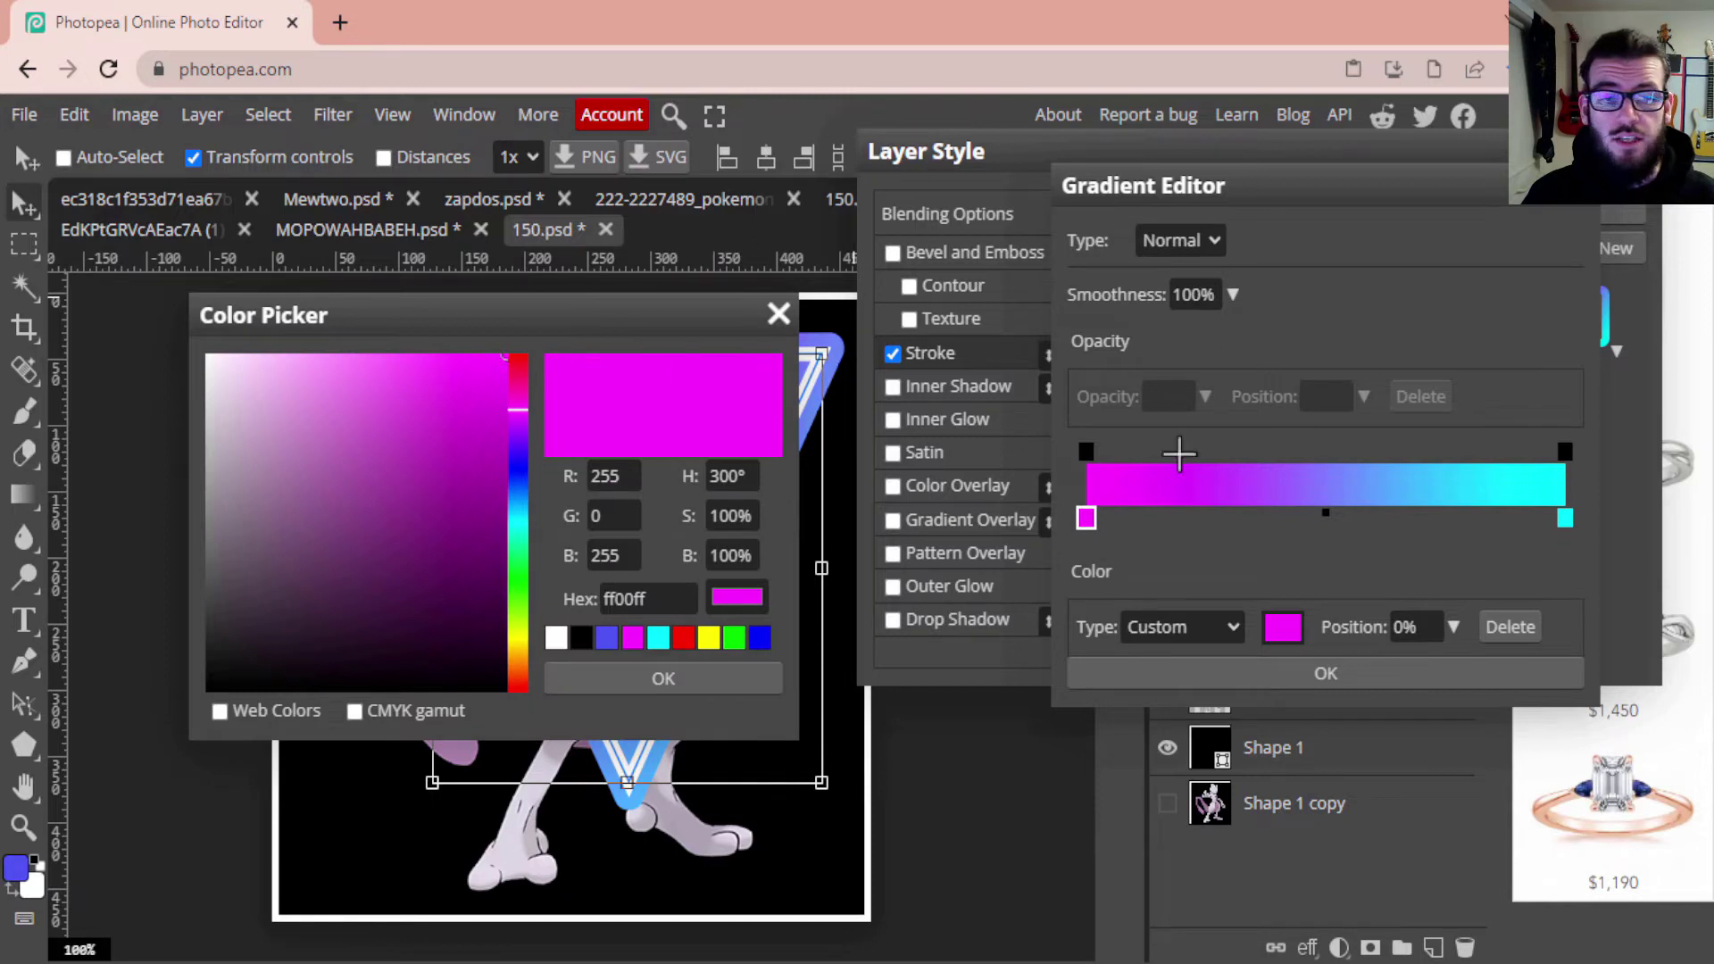
{"action": "left_click", "coordinate": [445, 403]}
{"action": "mouse_move", "coordinate": [416, 409]}
{"action": "left_mouse_down"}
{"action": "mouse_move", "coordinate": [459, 614]}
{"action": "mouse_move", "coordinate": [276, 452]}
{"action": "mouse_move", "coordinate": [576, 737]}
{"action": "left_mouse_up"}
{"action": "left_click_drag", "start_coordinate": [386, 612], "coordinate": [562, 332]}
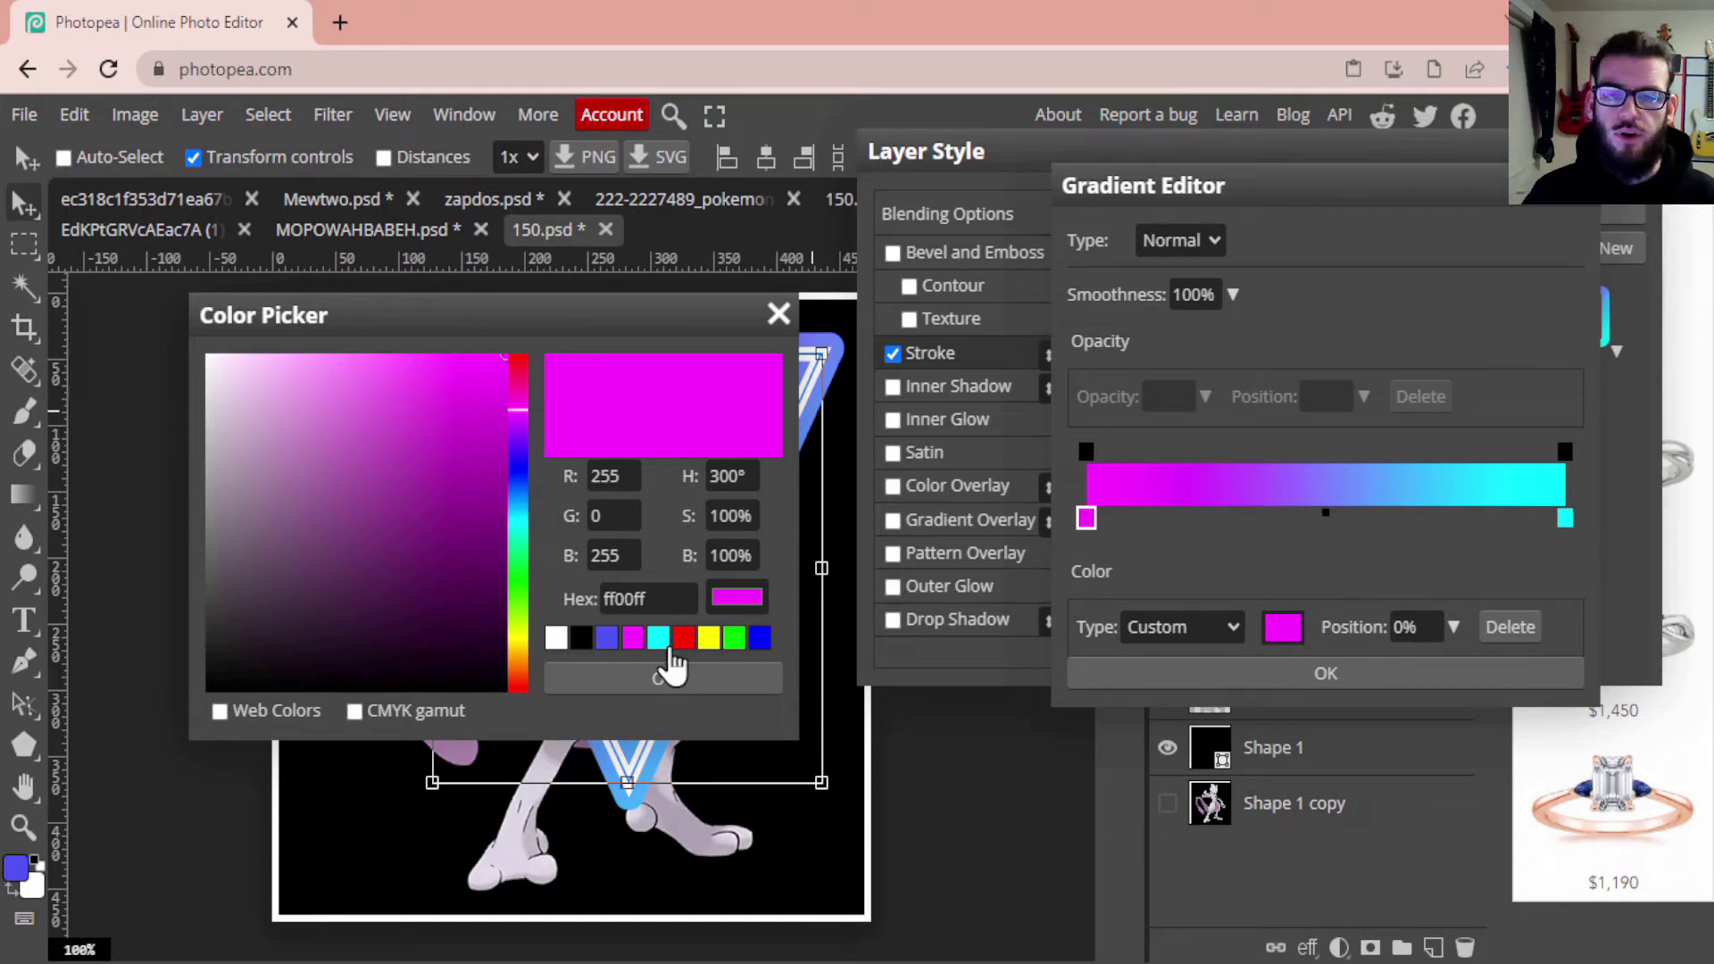
{"action": "left_click", "coordinate": [719, 680]}
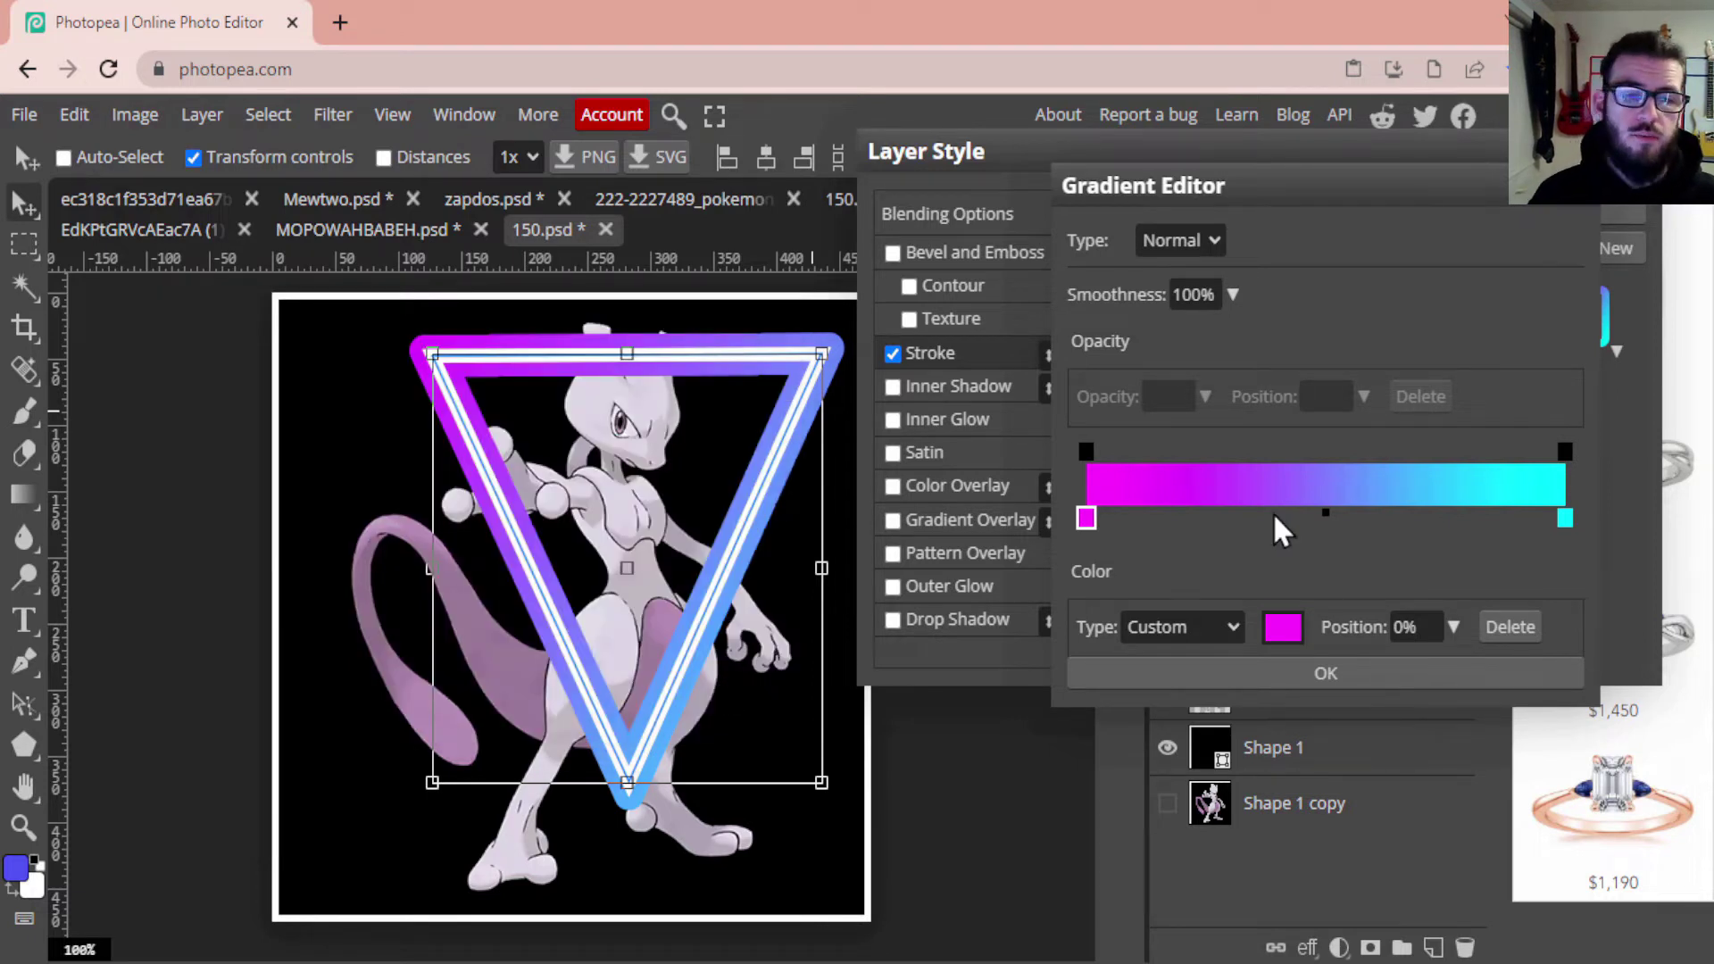
{"action": "left_click", "coordinate": [1353, 675]}
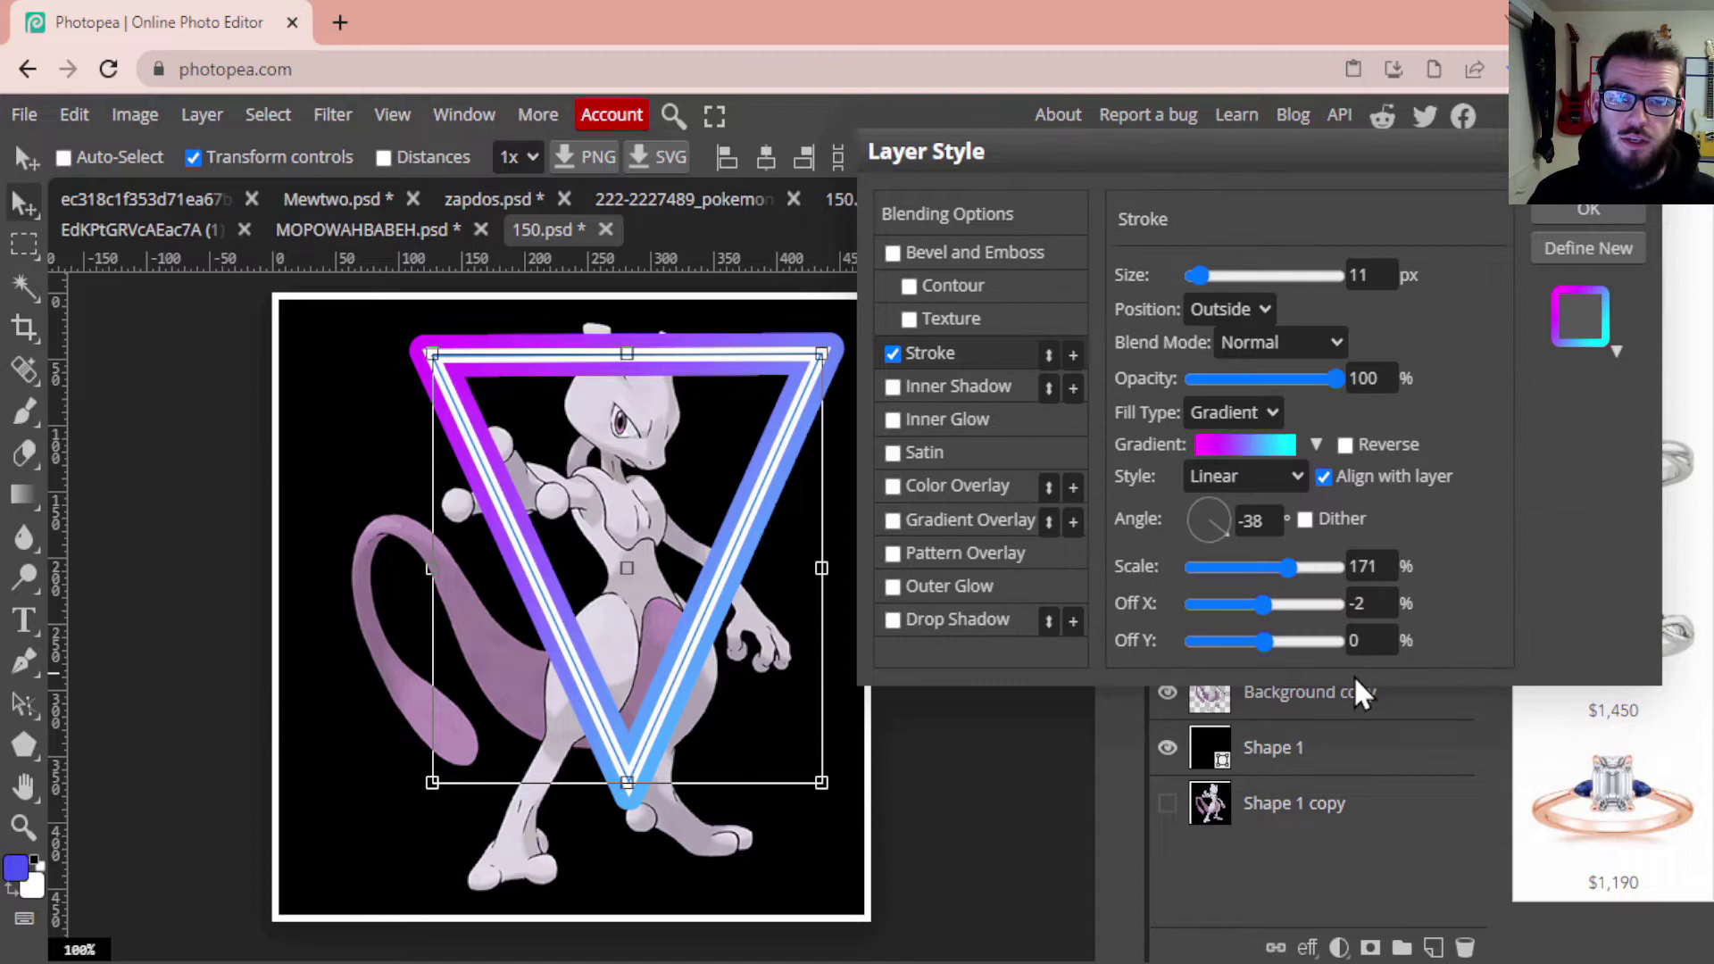
Rotate the gradient angle and apply the 11 px outside magenta-to-cyan stroke
{"action": "left_click", "coordinate": [1223, 523]}
{"action": "mouse_move", "coordinate": [1223, 521]}
{"action": "left_mouse_down"}
{"action": "mouse_move", "coordinate": [1181, 489]}
{"action": "mouse_move", "coordinate": [1207, 530]}
{"action": "mouse_move", "coordinate": [1228, 527]}
{"action": "mouse_move", "coordinate": [1223, 505]}
{"action": "mouse_move", "coordinate": [1192, 503]}
{"action": "mouse_move", "coordinate": [1293, 593]}
{"action": "mouse_move", "coordinate": [1289, 574]}
{"action": "mouse_move", "coordinate": [1244, 579]}
{"action": "mouse_move", "coordinate": [1305, 586]}
{"action": "mouse_move", "coordinate": [1289, 585]}
{"action": "left_mouse_up"}
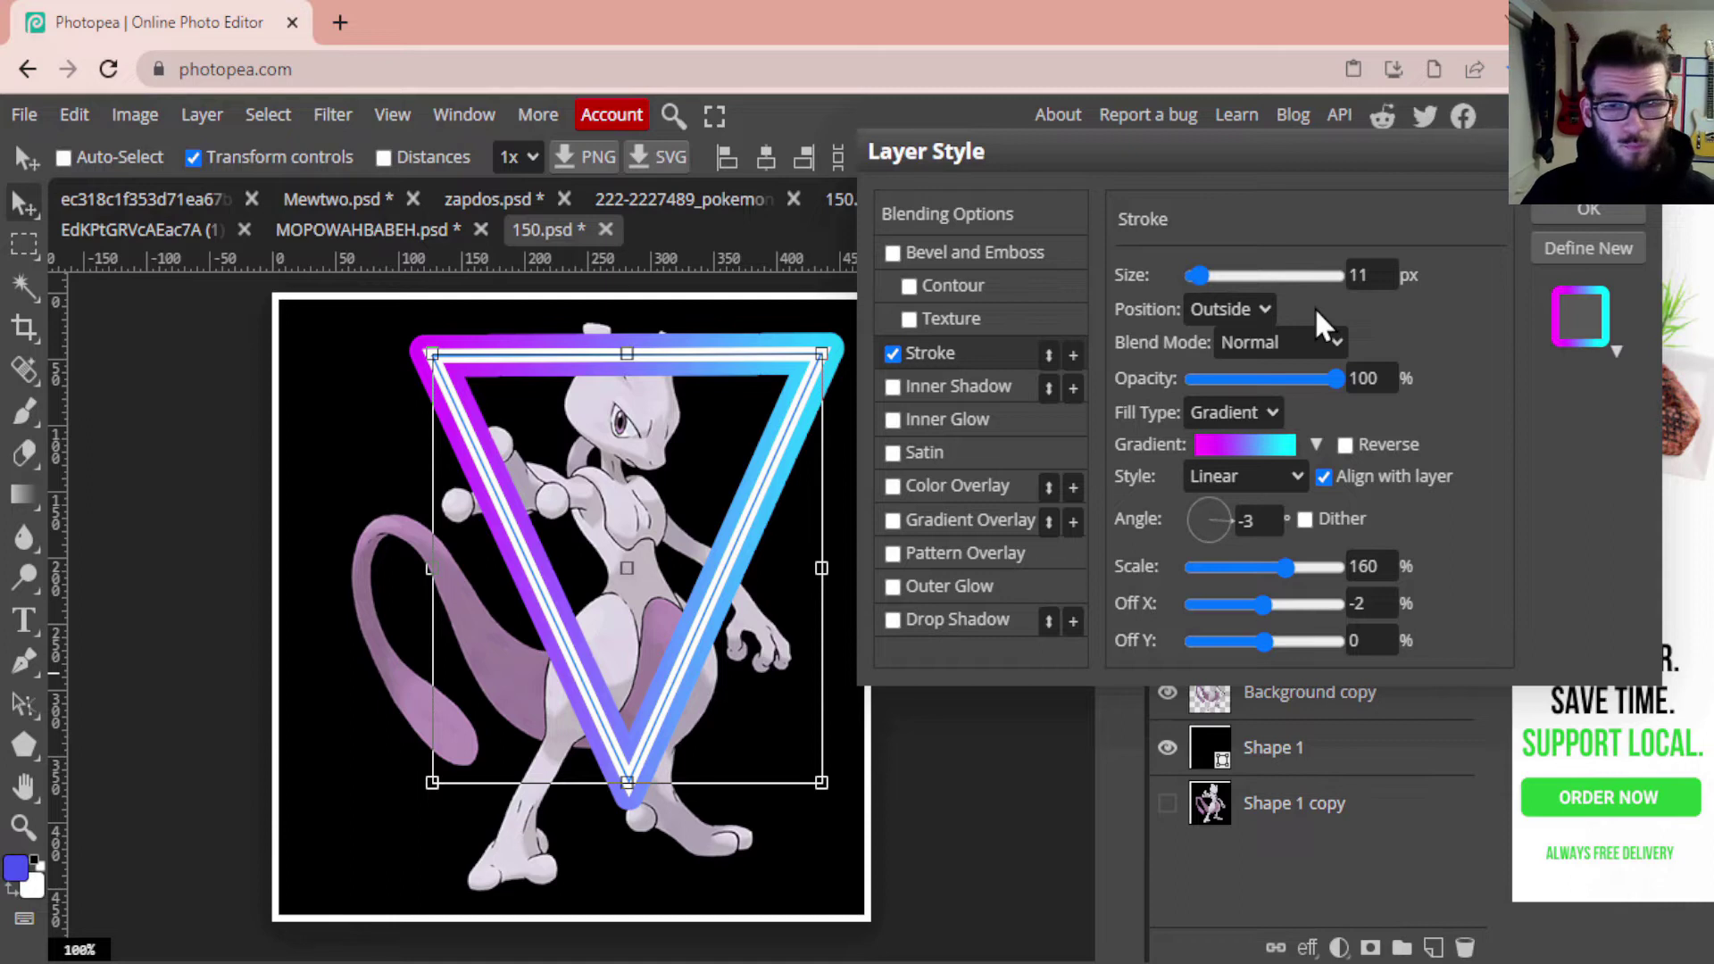
{"action": "left_click", "coordinate": [1588, 211]}
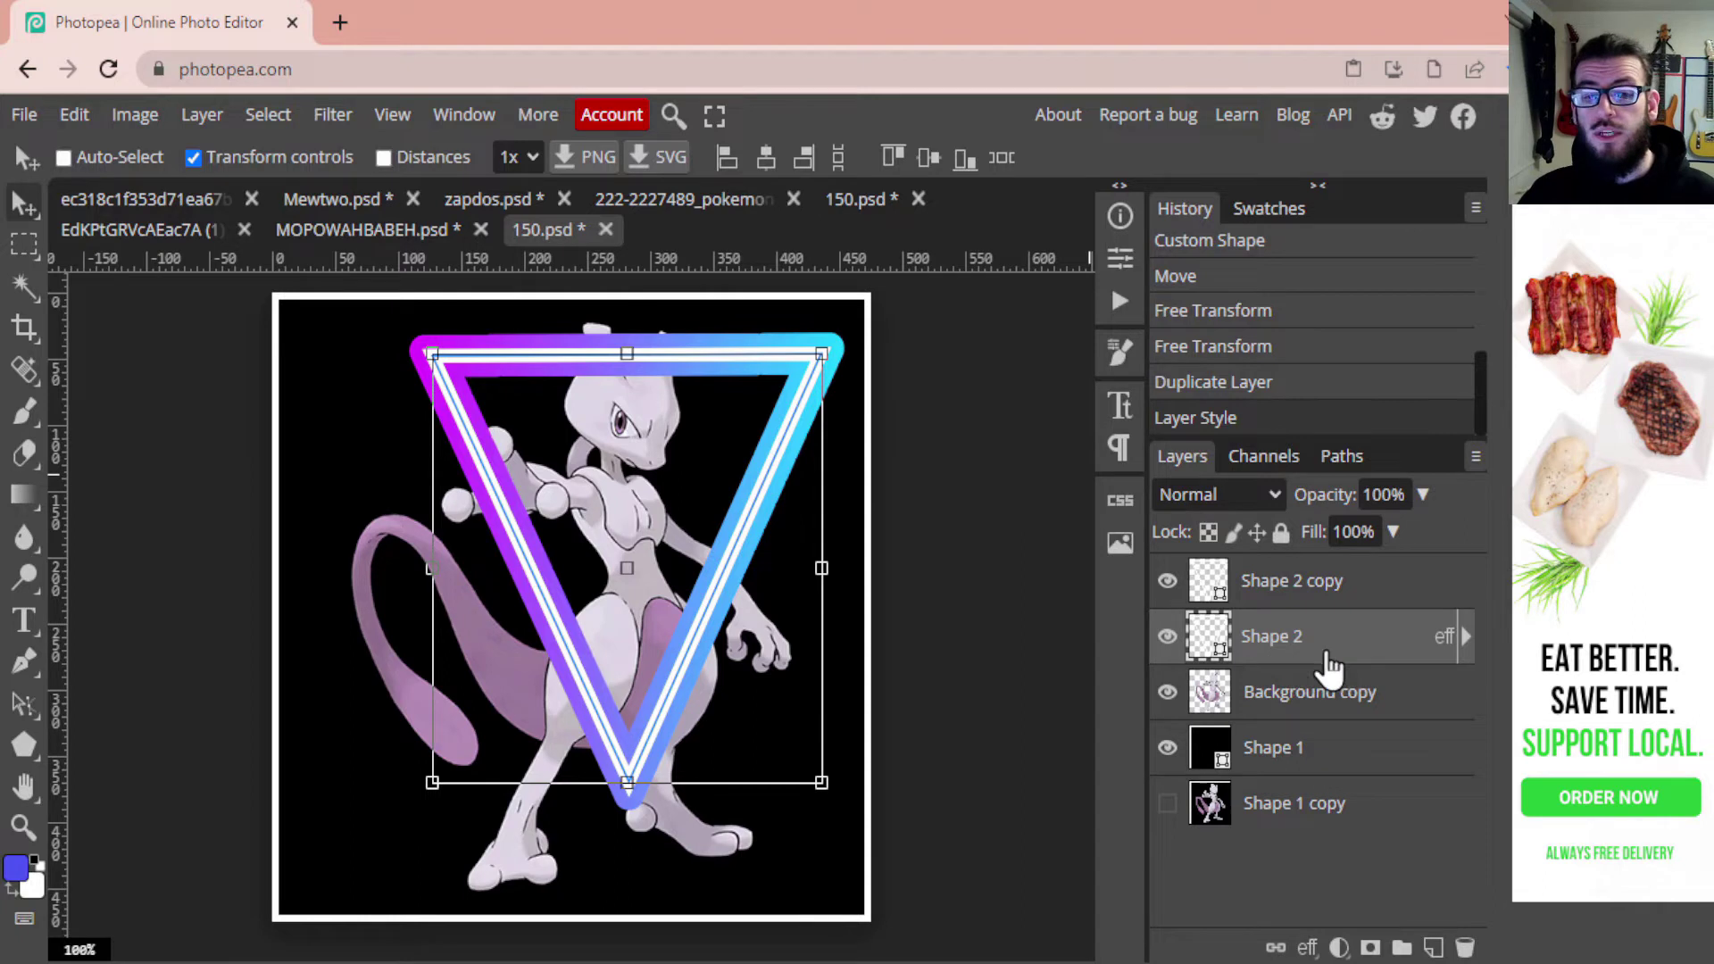
Convert Shape 2 to a smart object and give it a Gaussian Blur glow
{"action": "right_click", "coordinate": [1290, 639]}
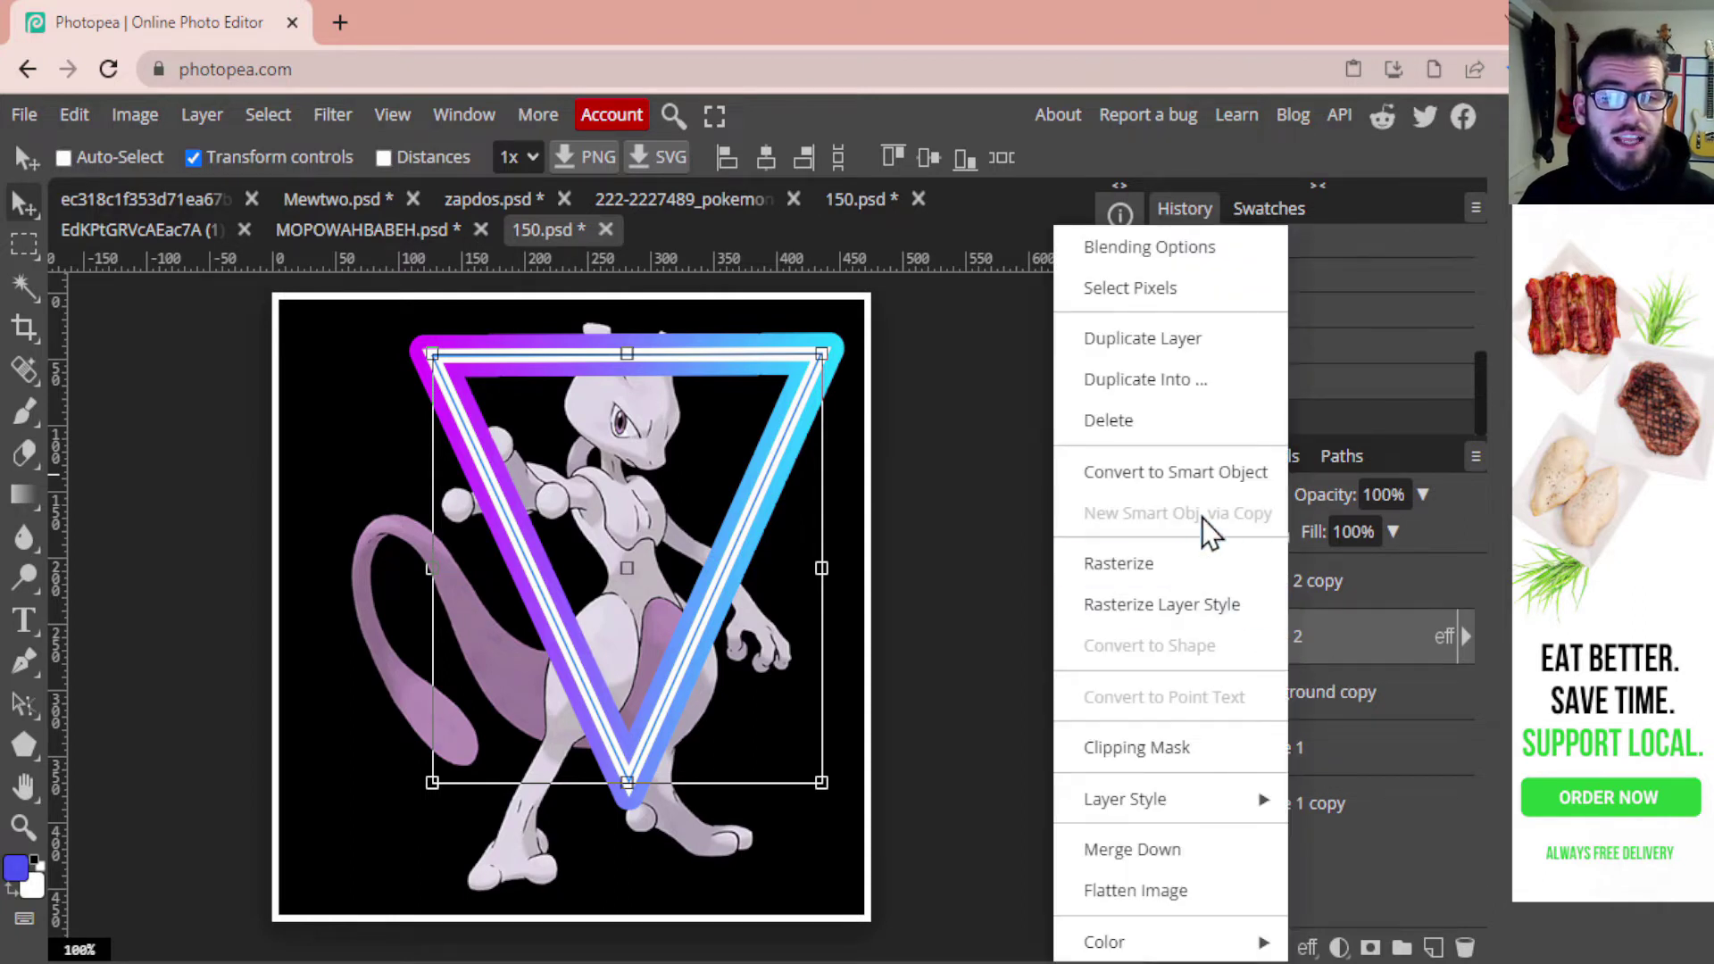
{"action": "left_click", "coordinate": [1175, 472]}
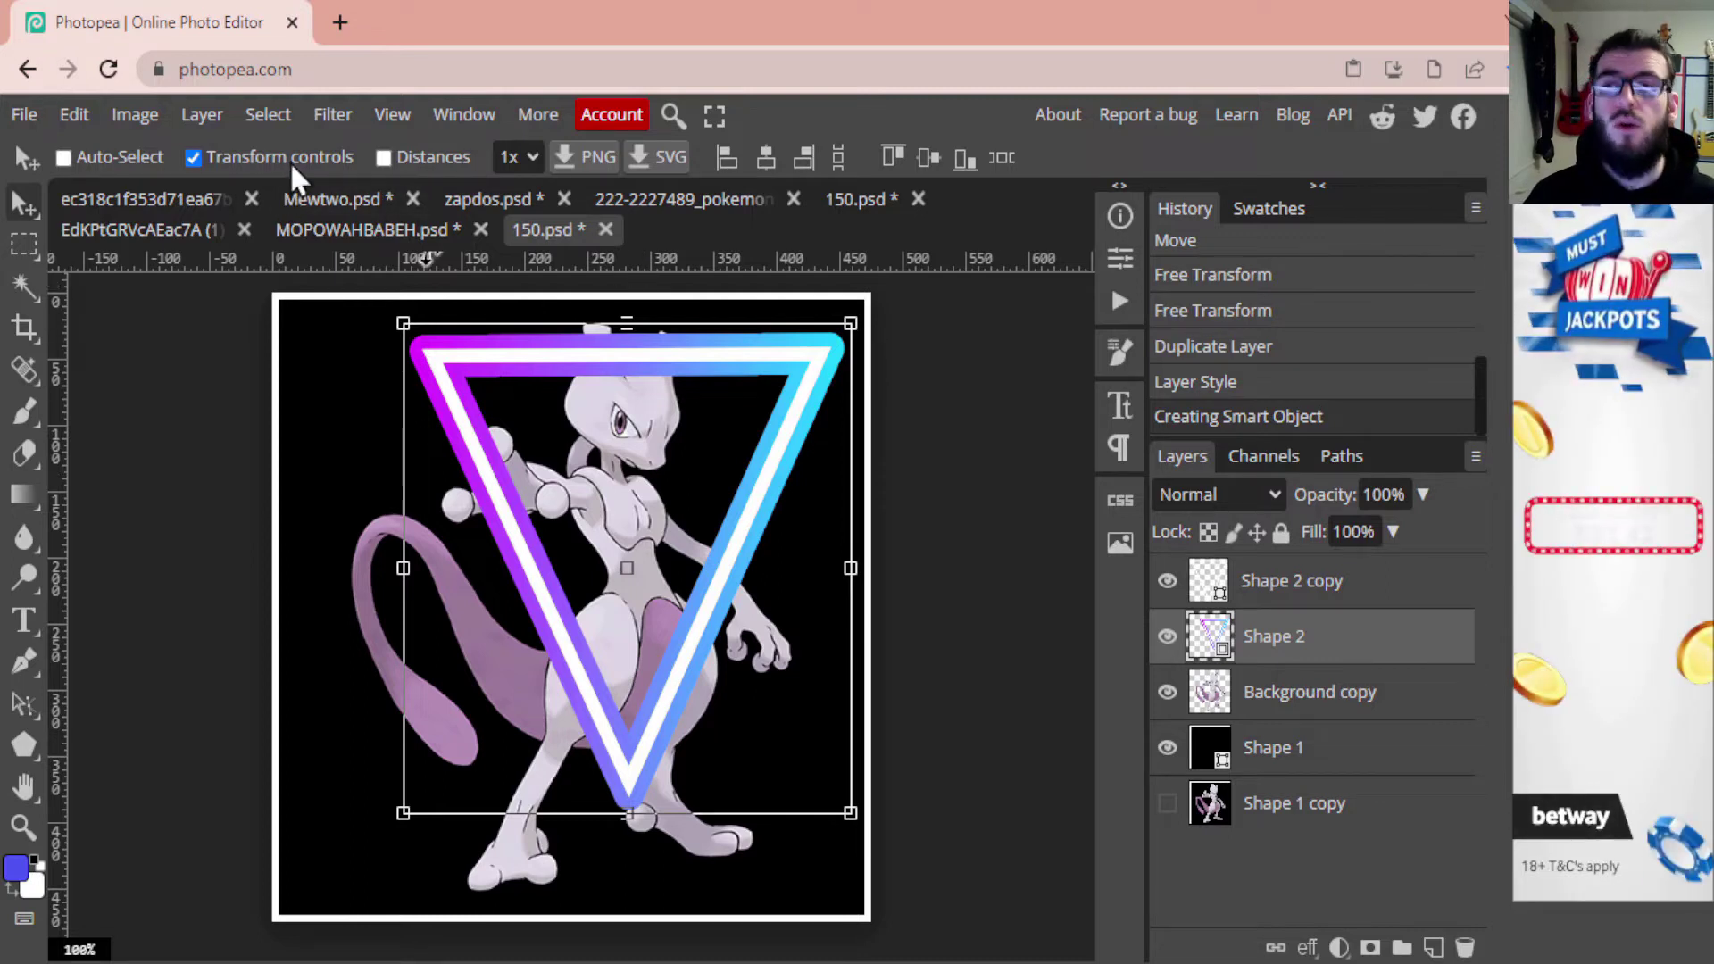
{"action": "left_click", "coordinate": [333, 122]}
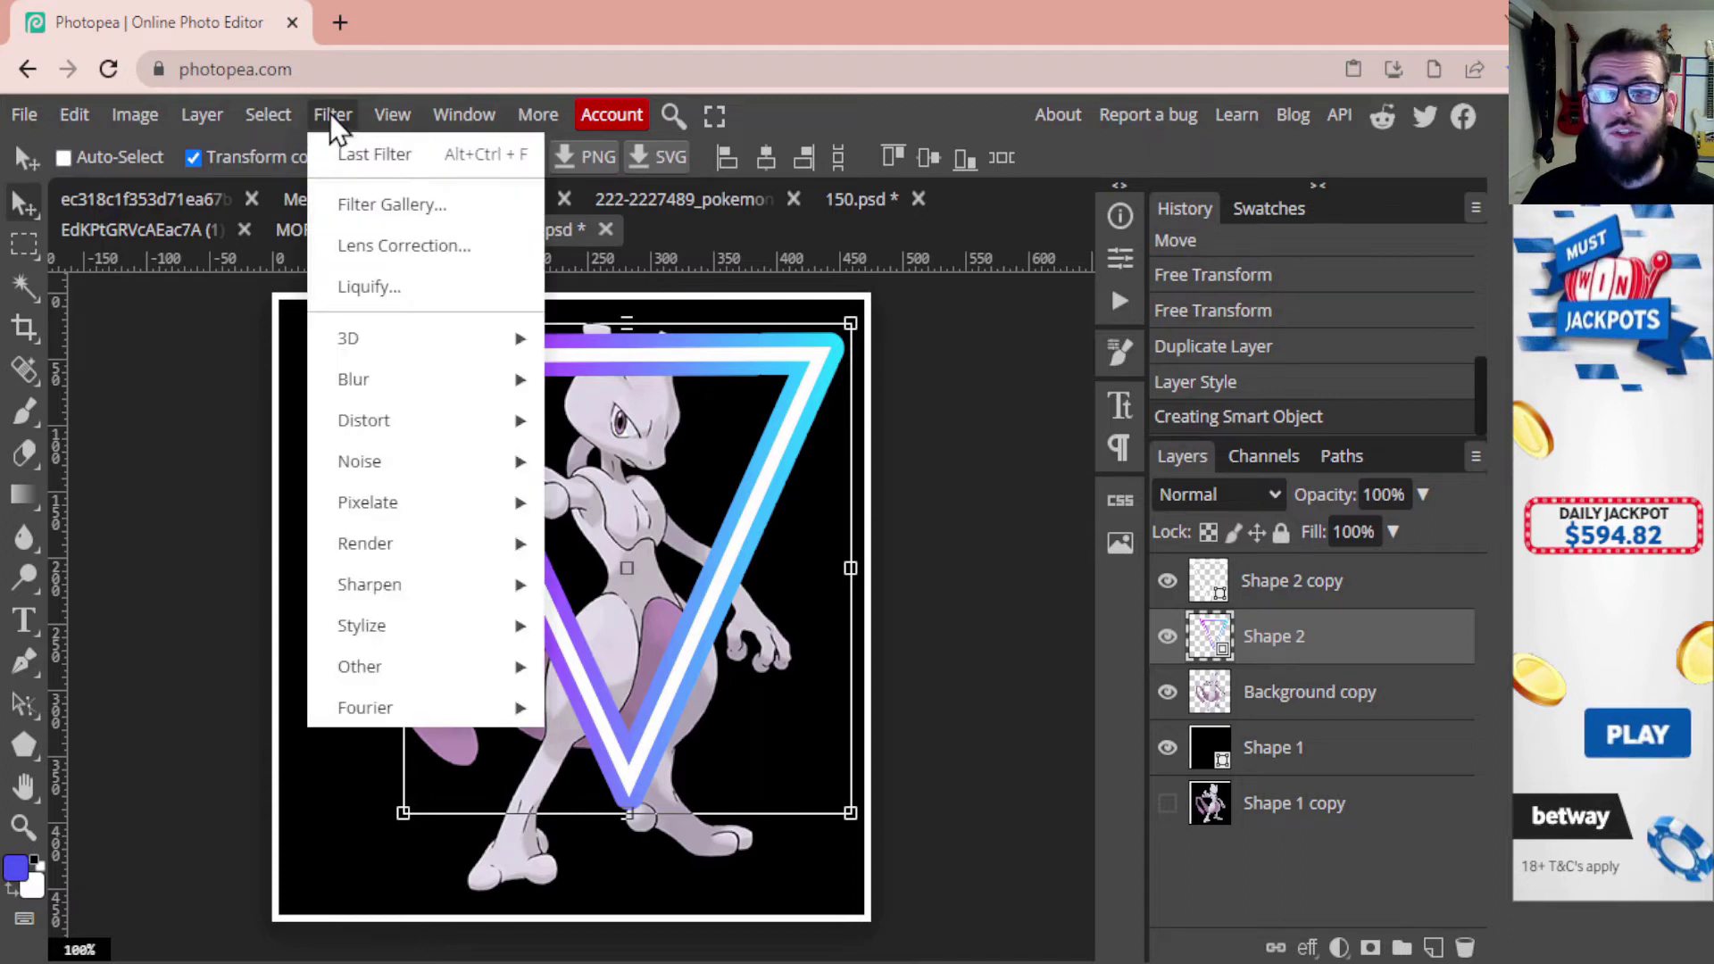
{"action": "mouse_move", "coordinate": [412, 397]}
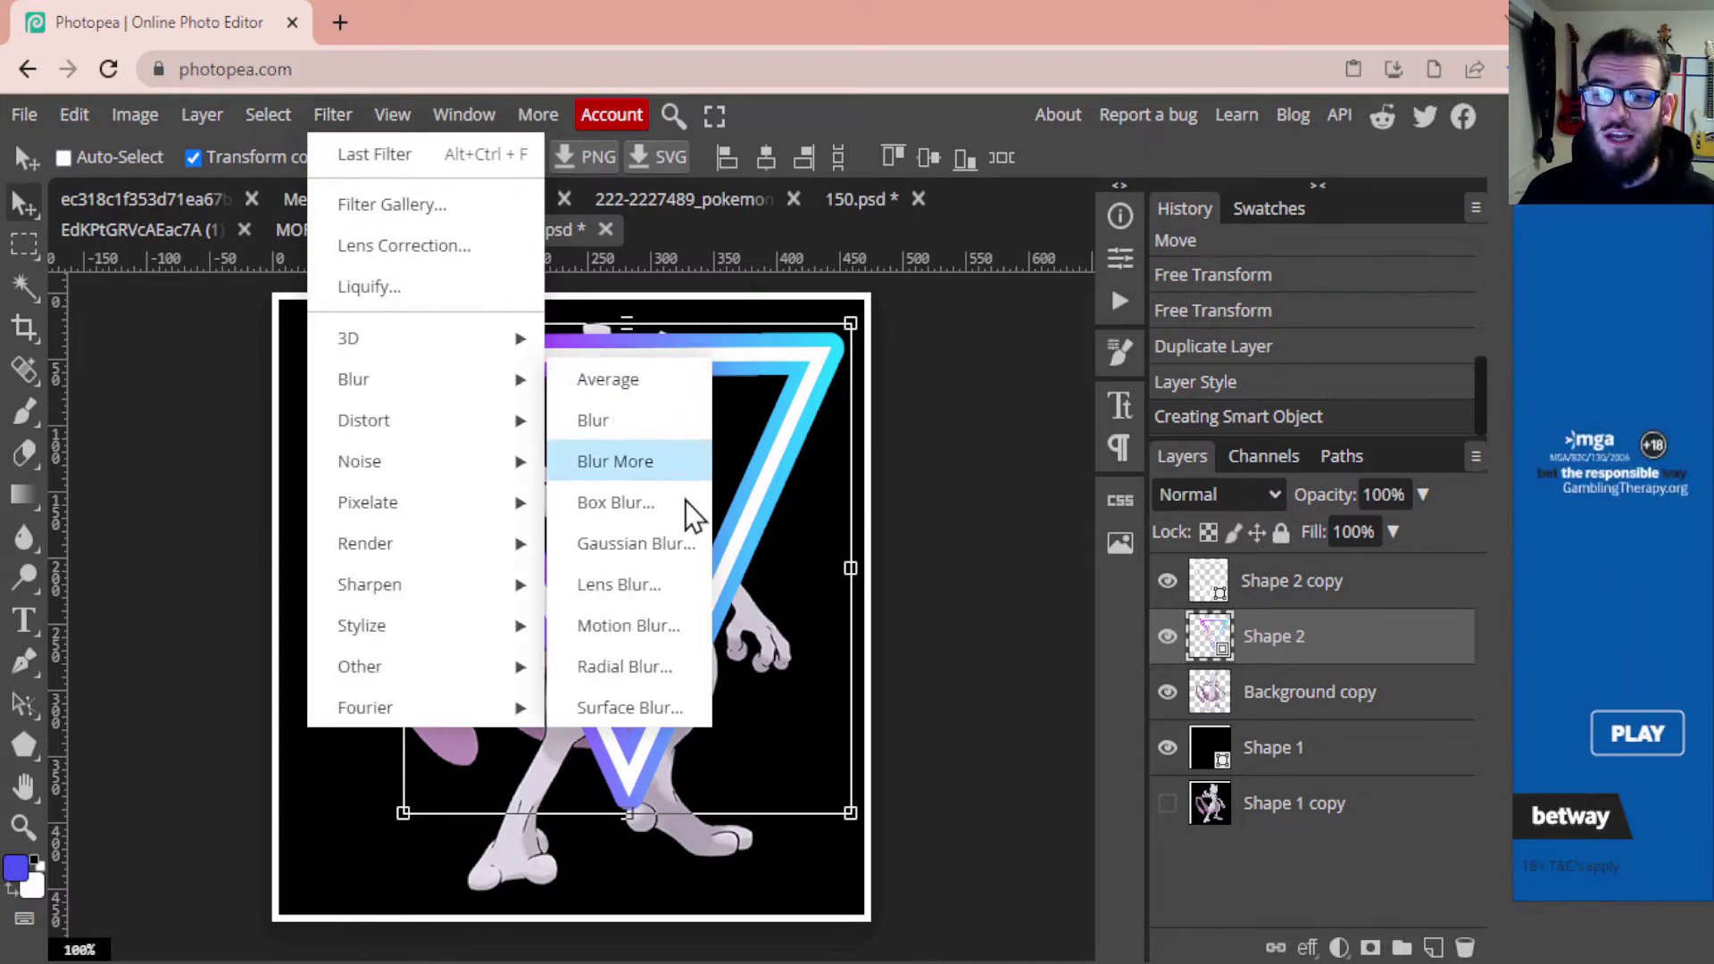
{"action": "left_click", "coordinate": [667, 559]}
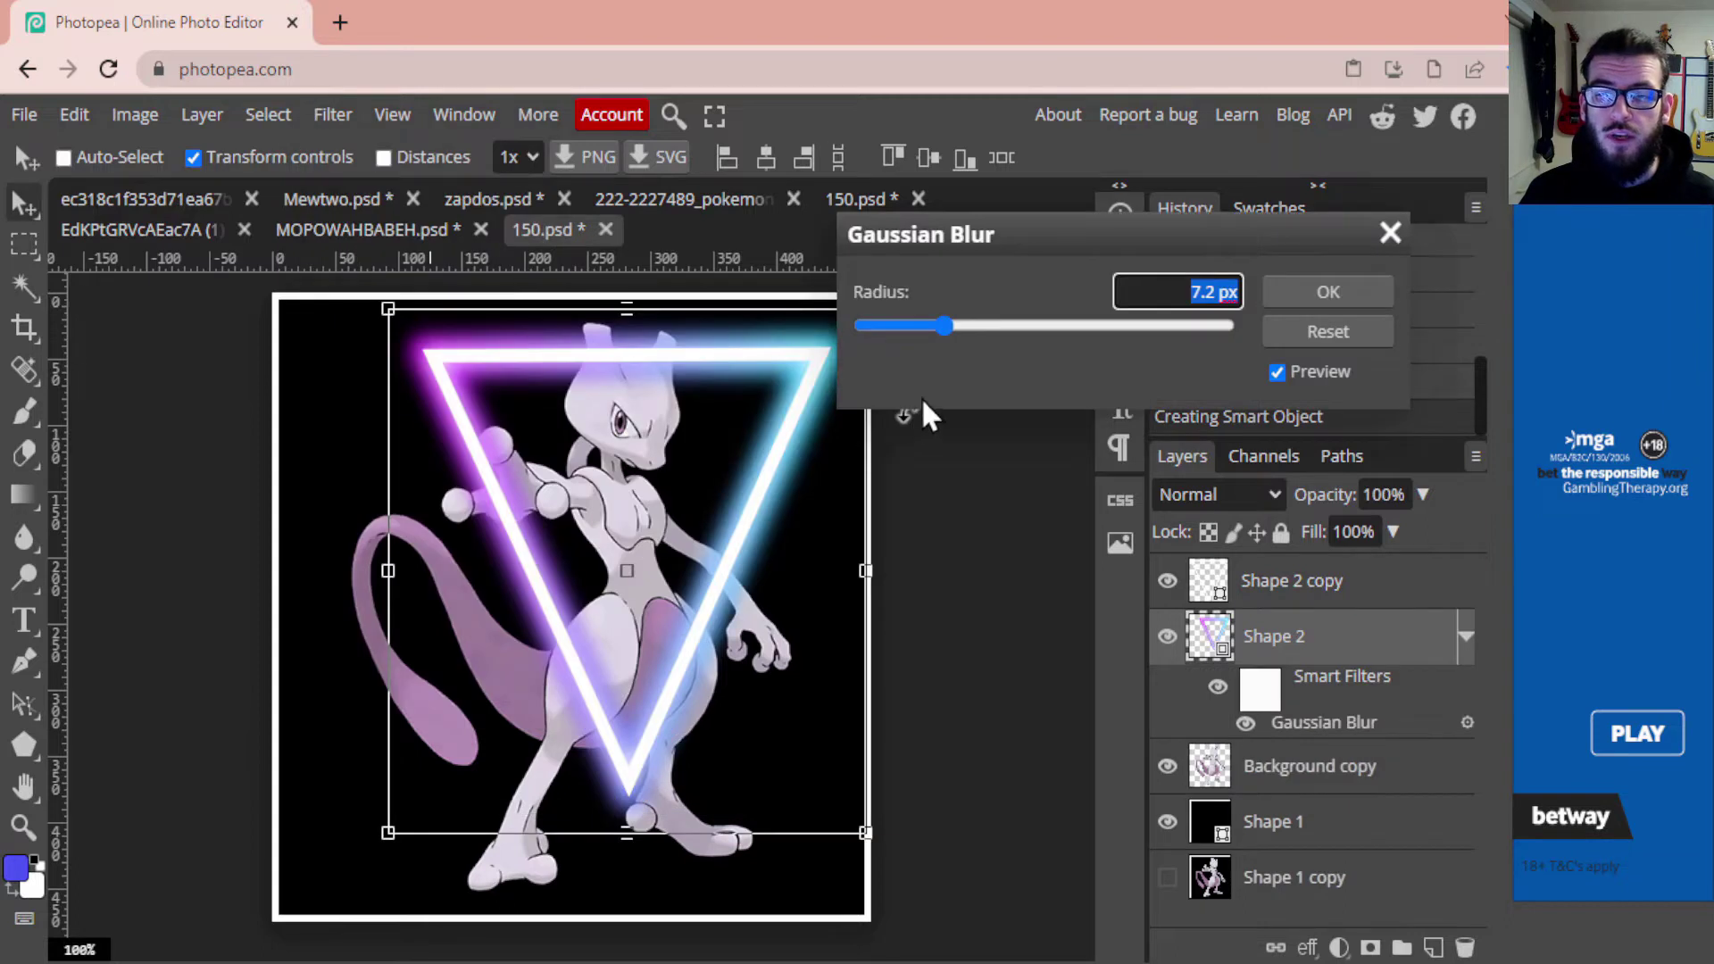
{"action": "mouse_move", "coordinate": [946, 326]}
{"action": "left_mouse_down"}
{"action": "mouse_move", "coordinate": [862, 327]}
{"action": "mouse_move", "coordinate": [1023, 326]}
{"action": "mouse_move", "coordinate": [953, 326]}
{"action": "left_mouse_up"}
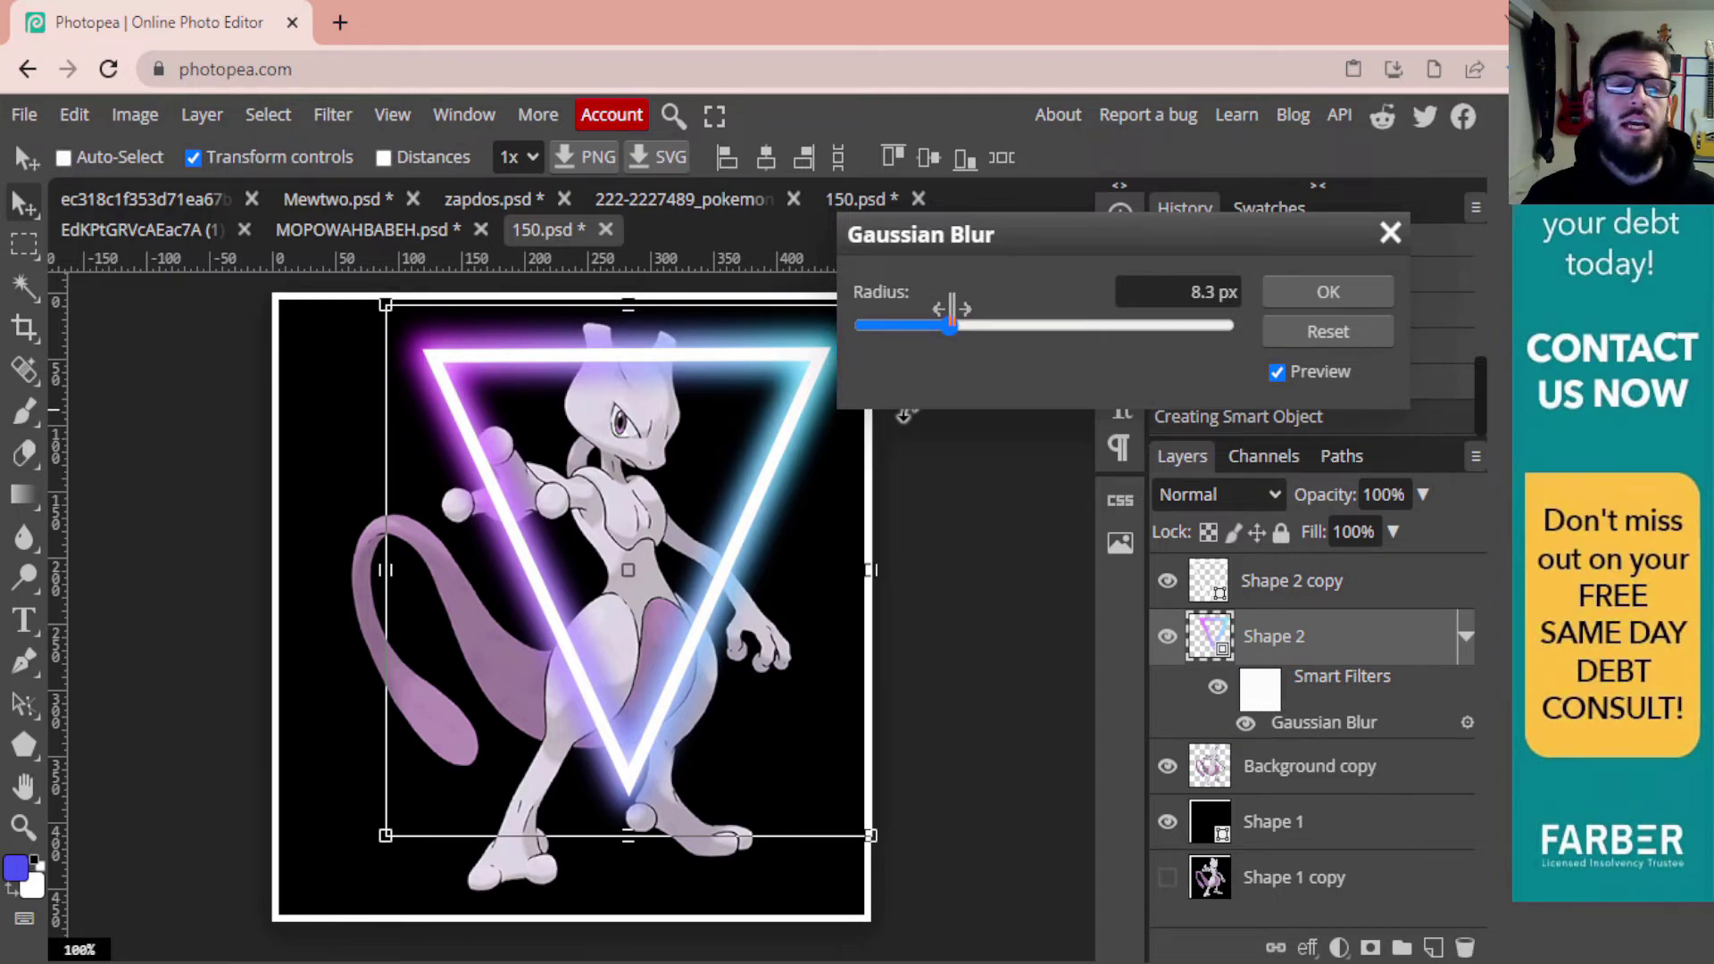
{"action": "left_click", "coordinate": [1312, 301]}
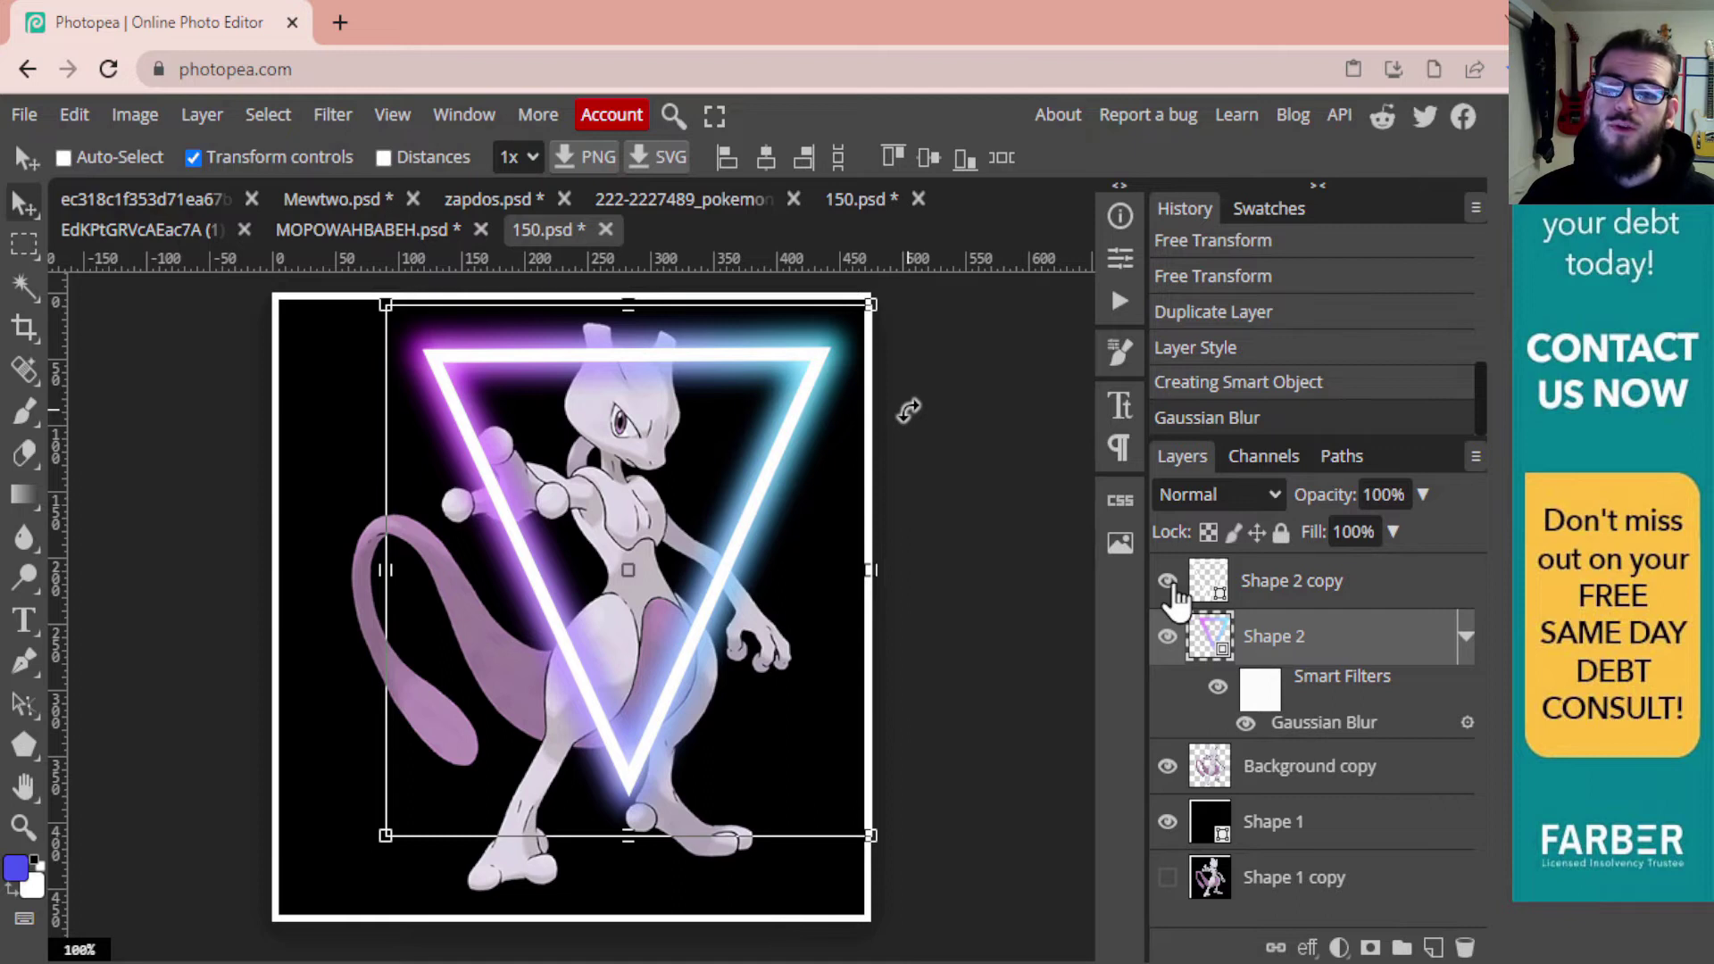
Check the glow by hiding and showing the sharp Shape 2 copy, then select that layer
{"action": "left_click", "coordinate": [1168, 581]}
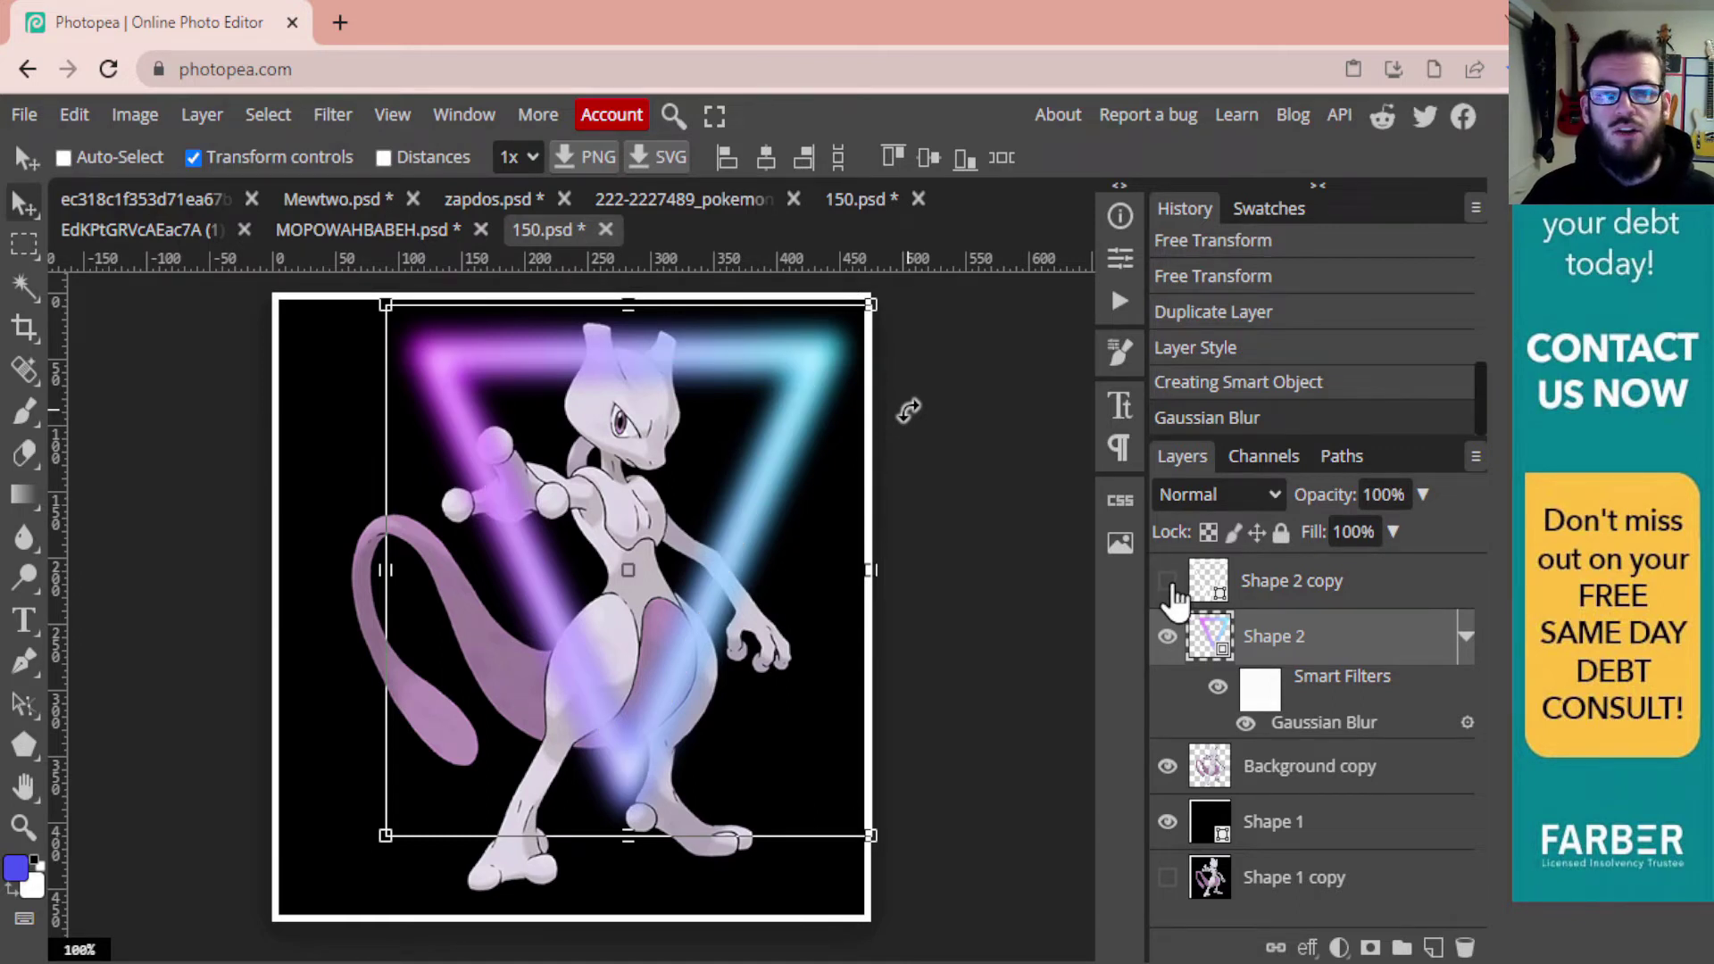
{"action": "left_click", "coordinate": [1167, 581]}
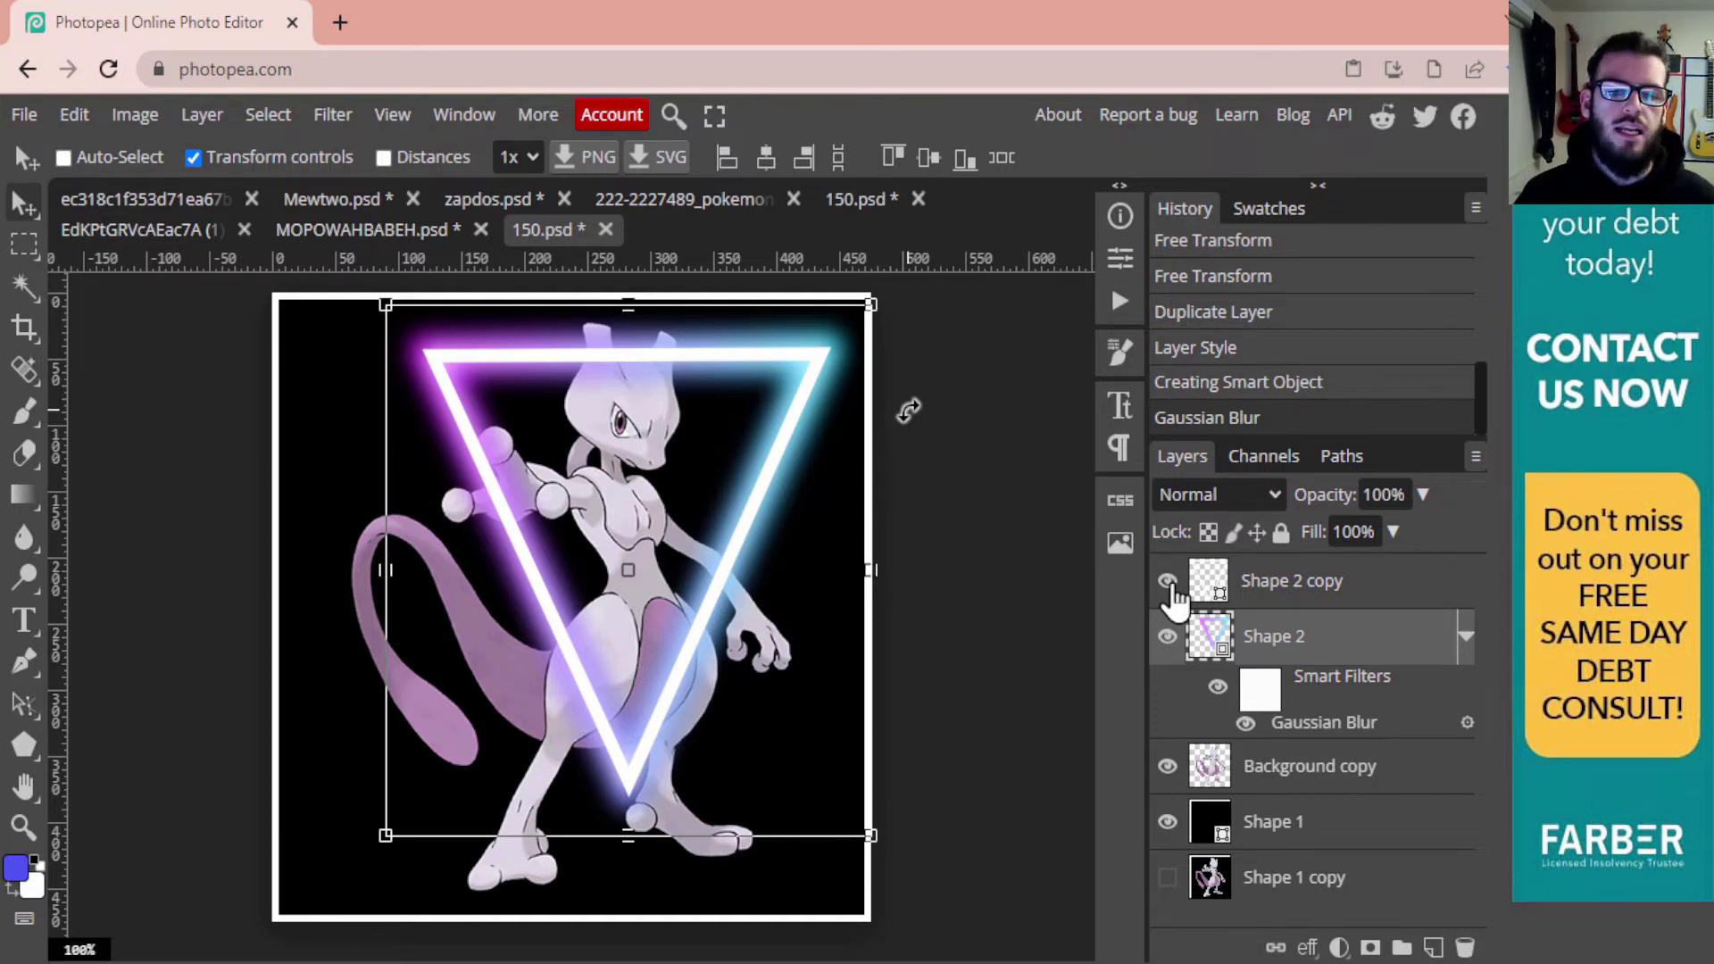
{"action": "left_click", "coordinate": [1249, 585]}
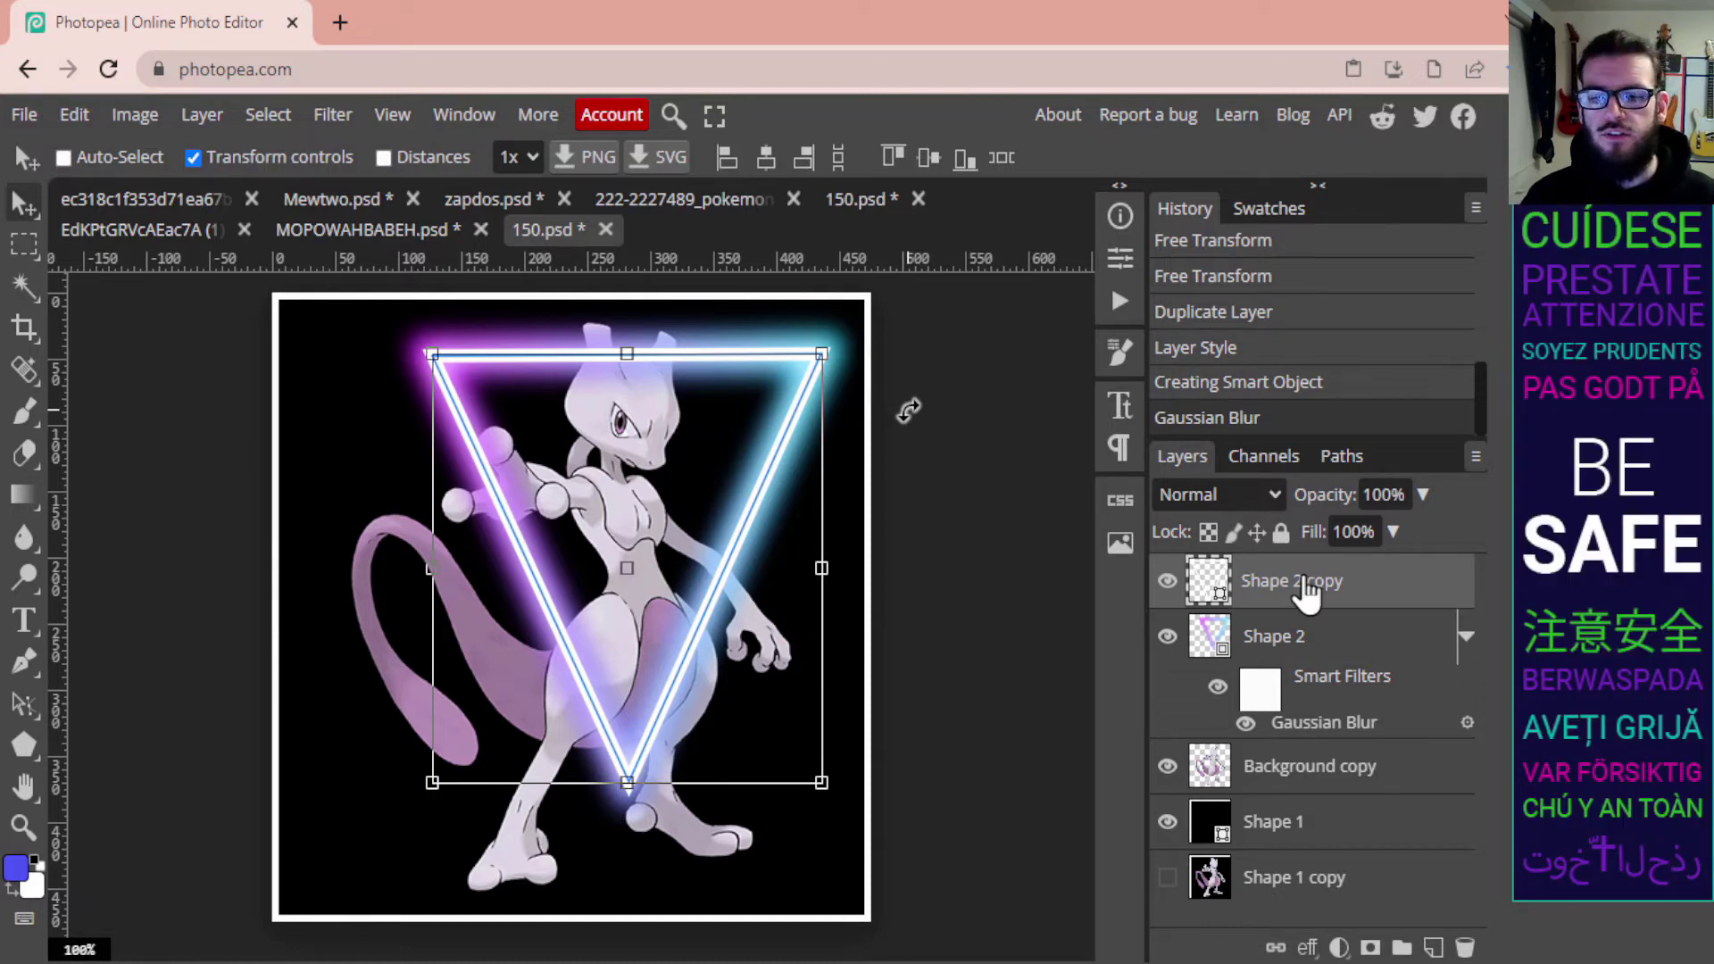
{"action": "right_click", "coordinate": [1305, 589]}
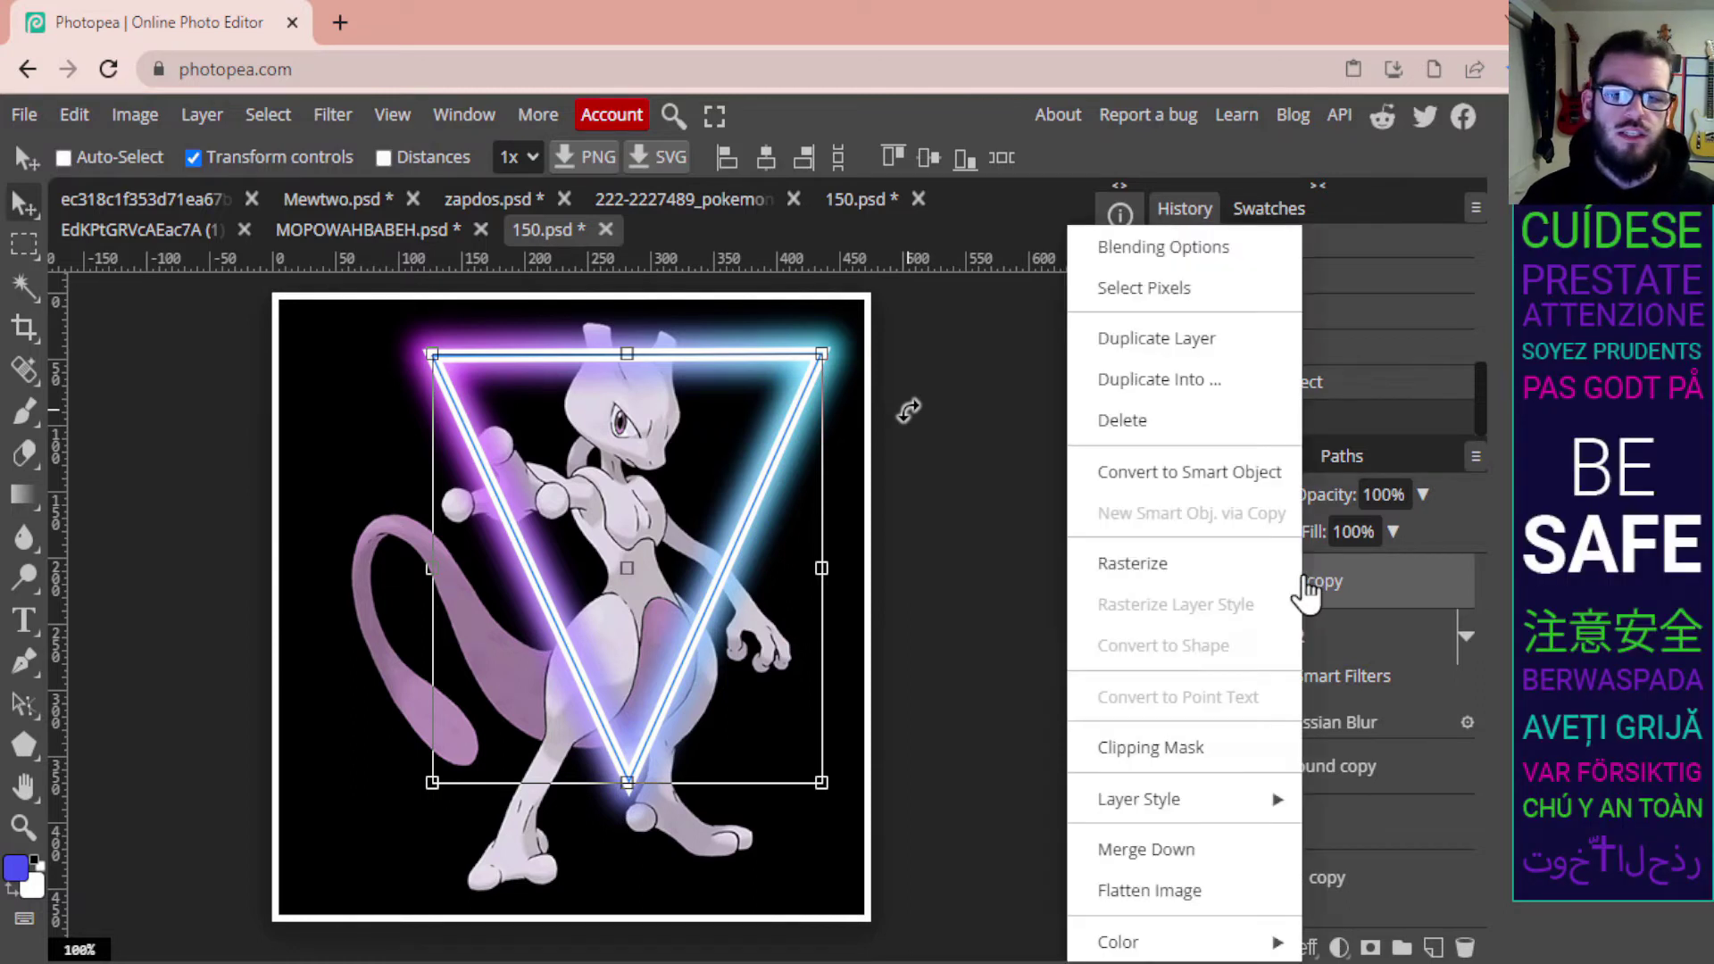
Merge Down the sharp Shape 2 copy into the blurred Shape 2 glow layer
{"action": "left_click", "coordinate": [1185, 852]}
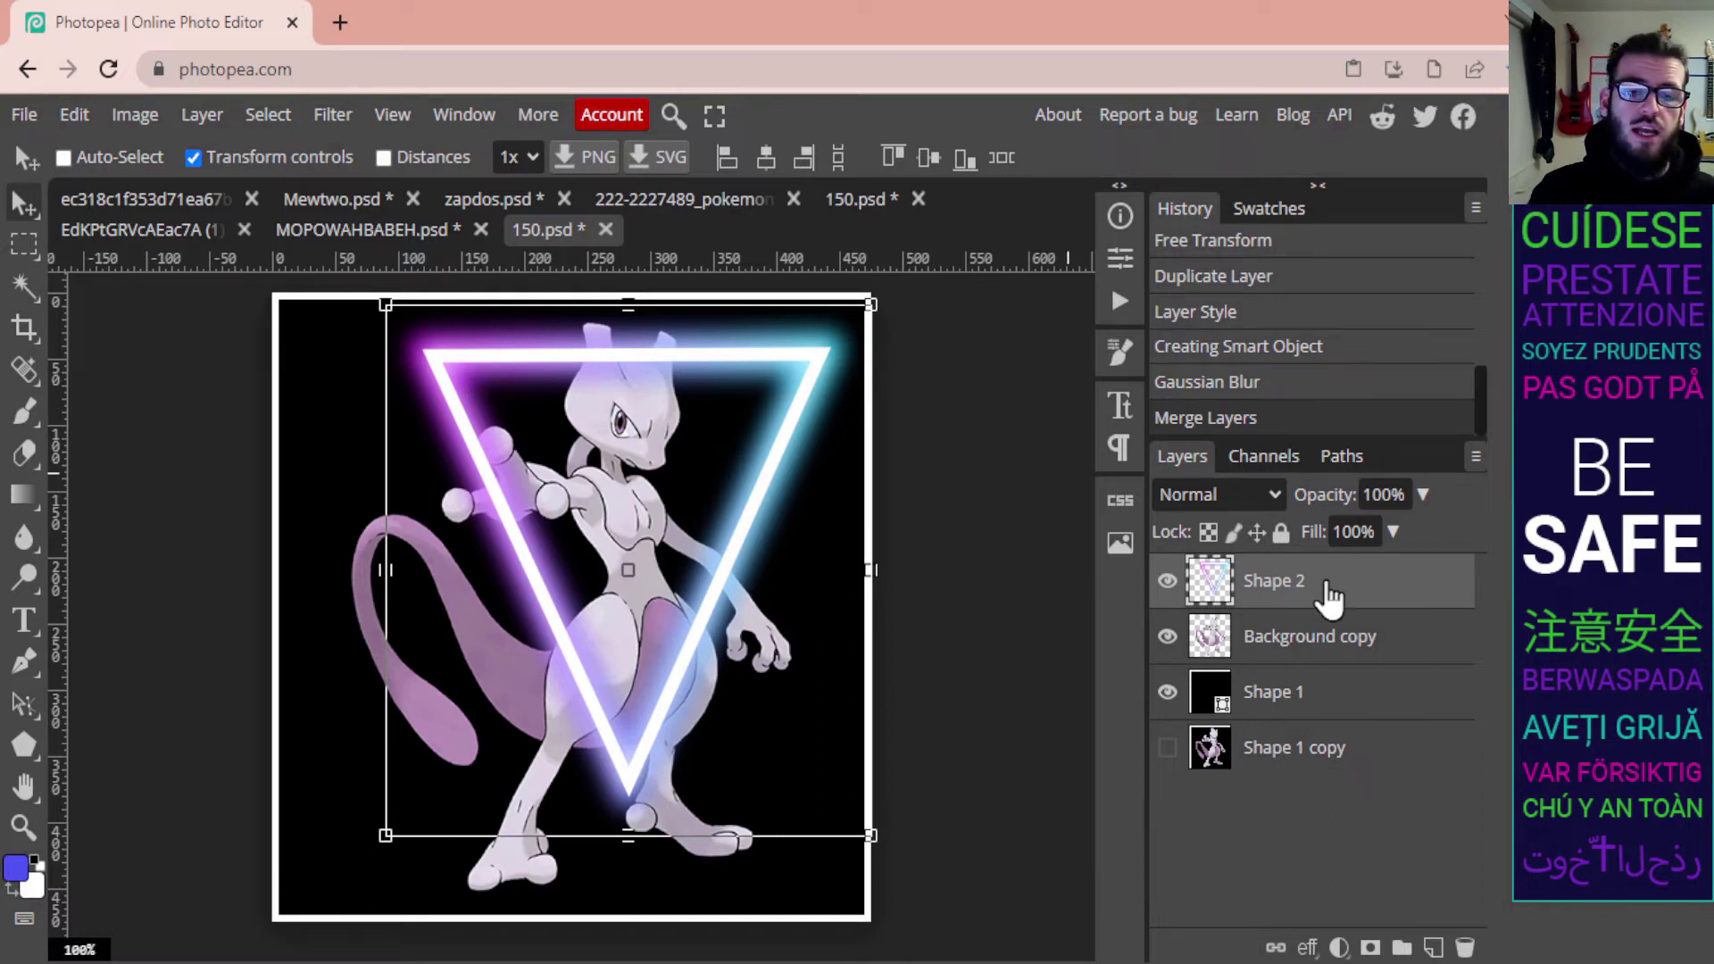
Set up the Eraser with a hard-edged 24 px brush dragged much smaller
{"action": "left_click", "coordinate": [28, 455]}
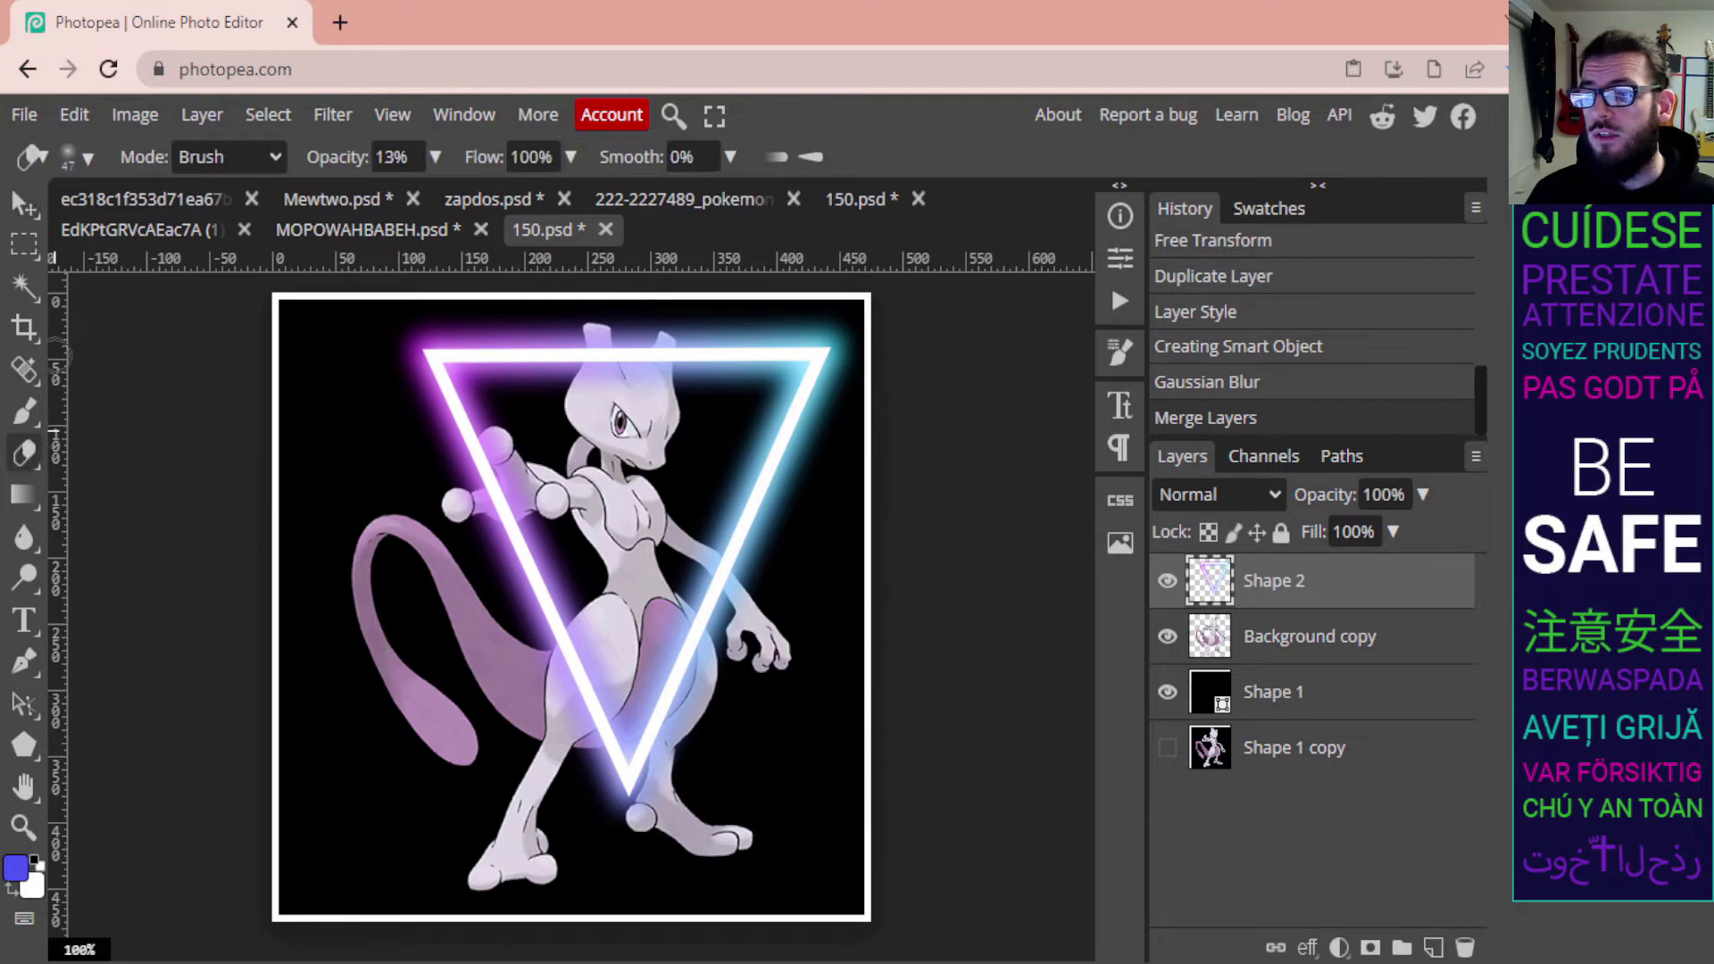
{"action": "left_click", "coordinate": [81, 157]}
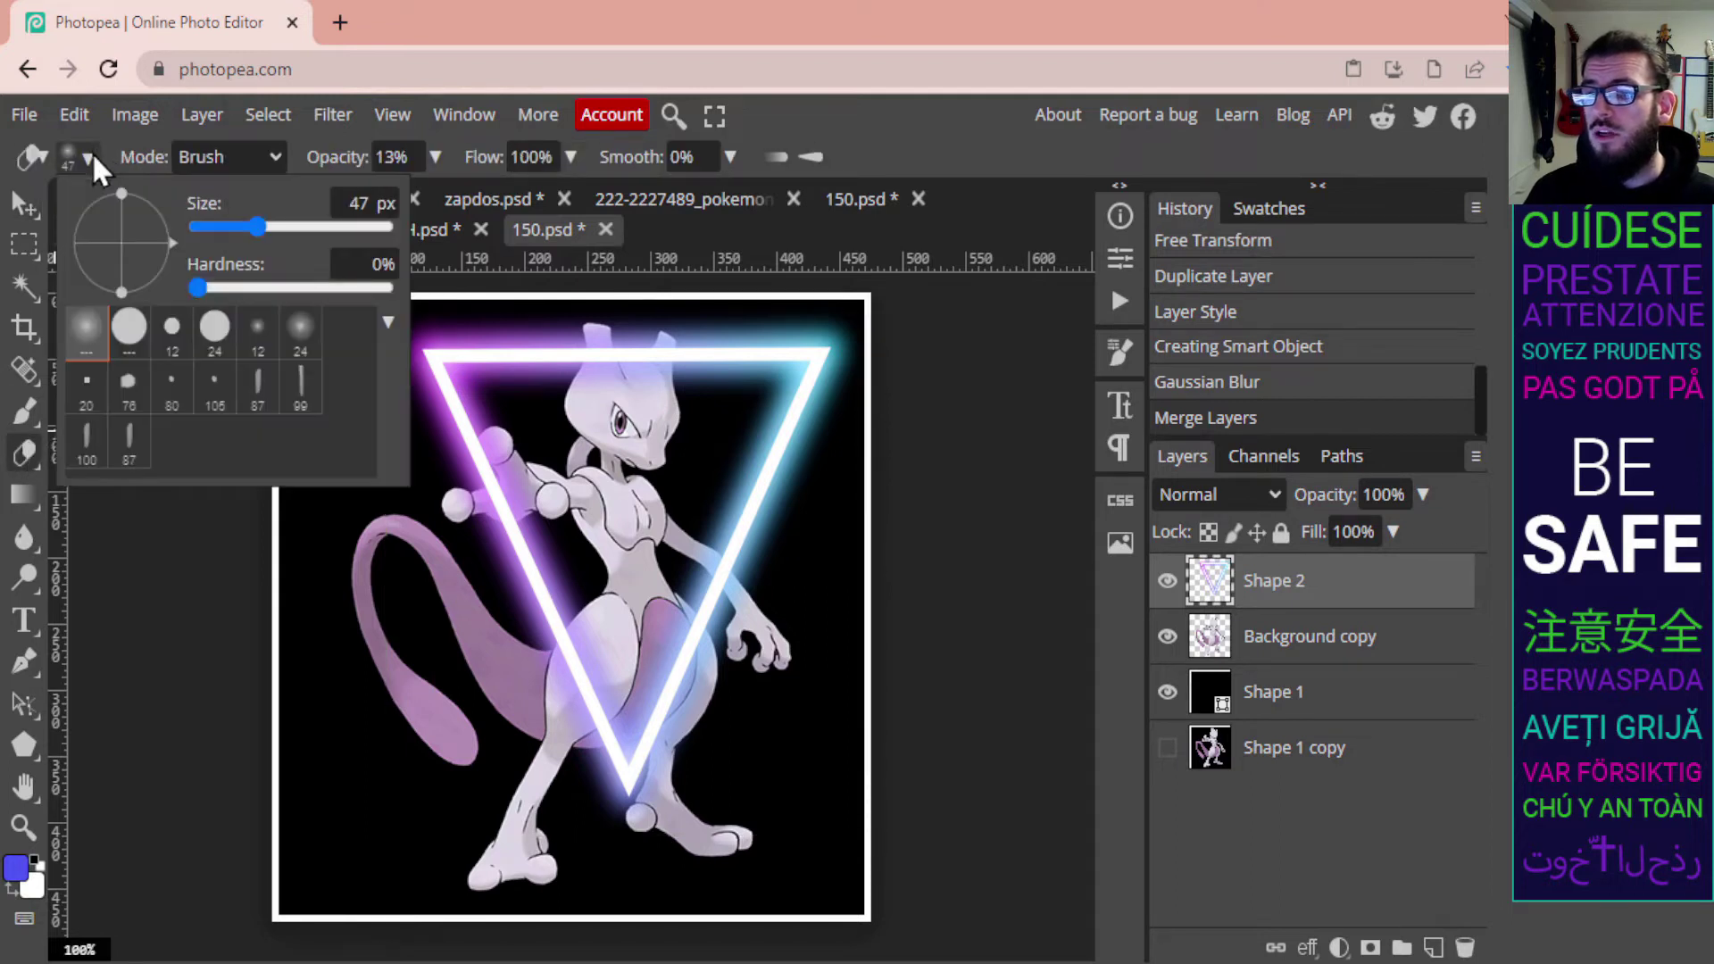
{"action": "left_click", "coordinate": [214, 348]}
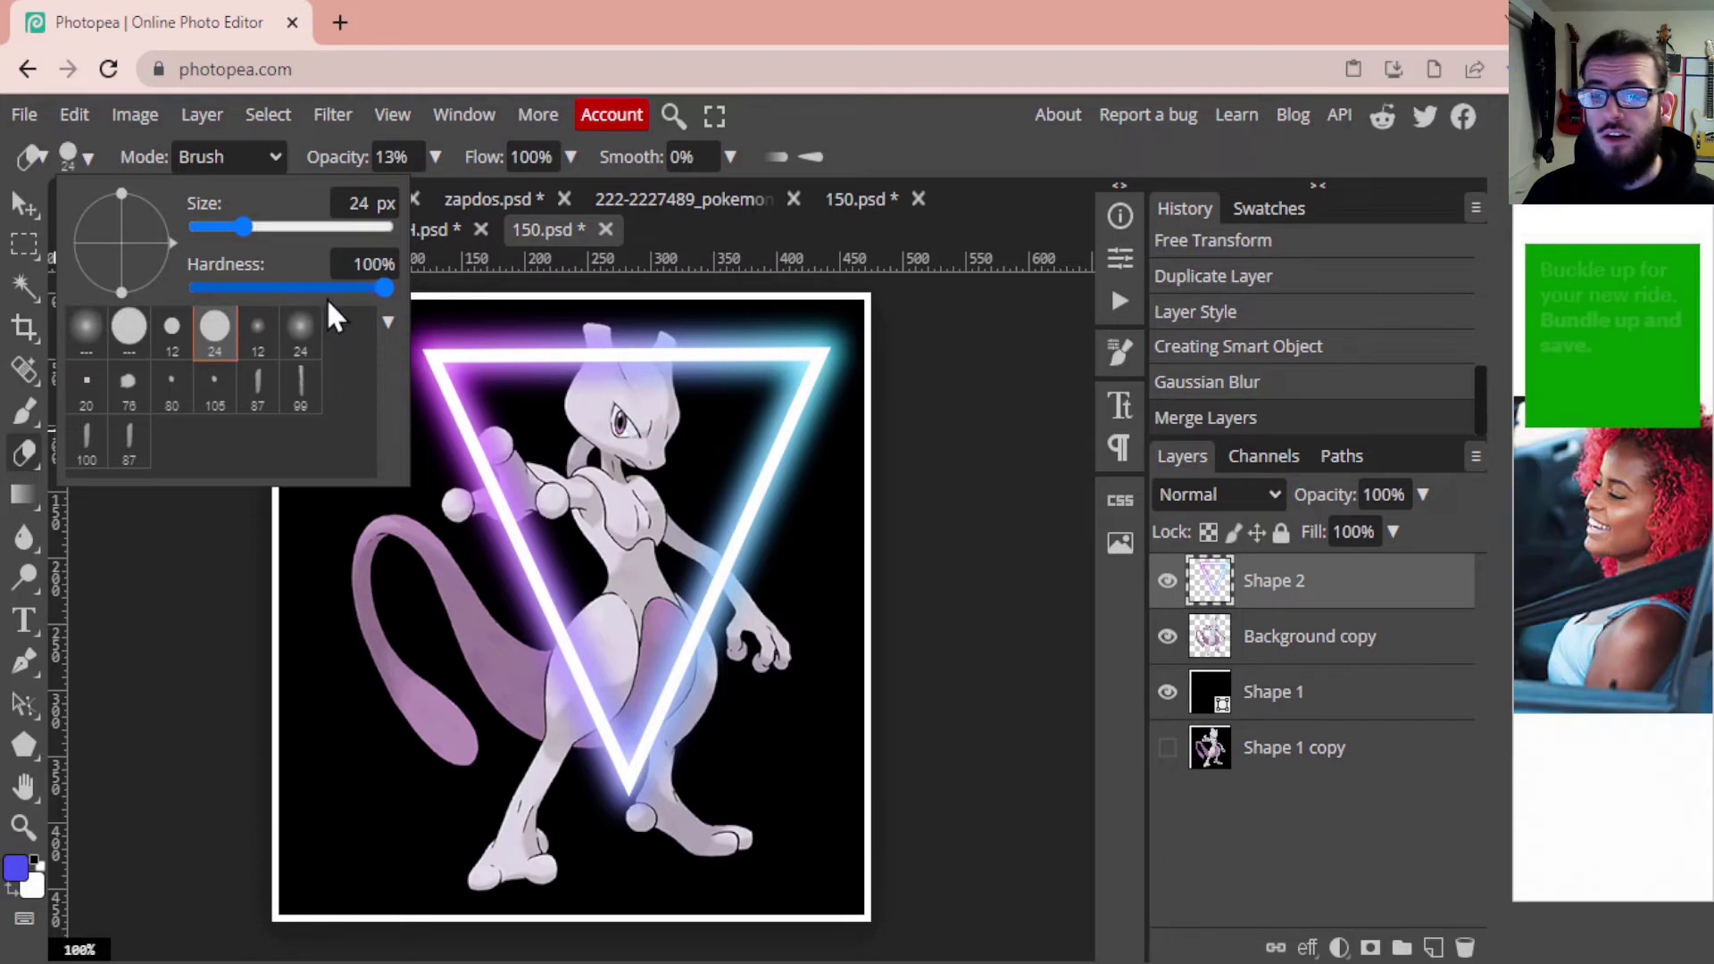
{"action": "mouse_move", "coordinate": [243, 227]}
{"action": "left_mouse_down"}
{"action": "mouse_move", "coordinate": [266, 223]}
{"action": "mouse_move", "coordinate": [230, 225]}
{"action": "left_mouse_up"}
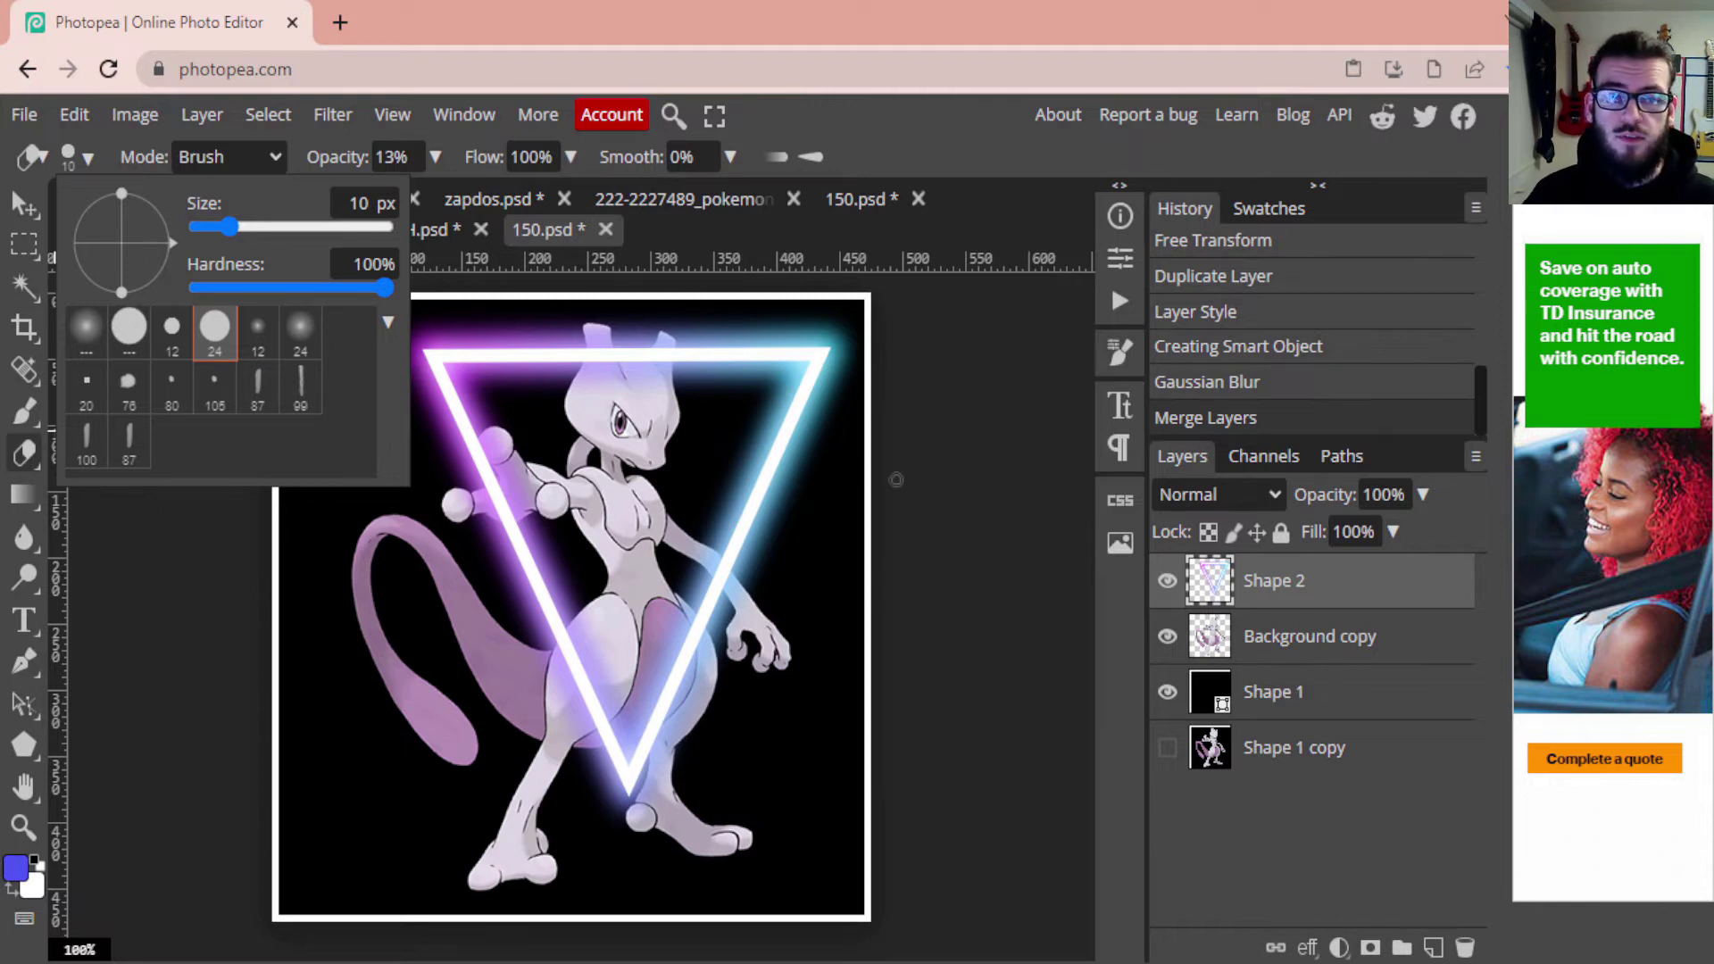
{"action": "left_click", "coordinate": [896, 479]}
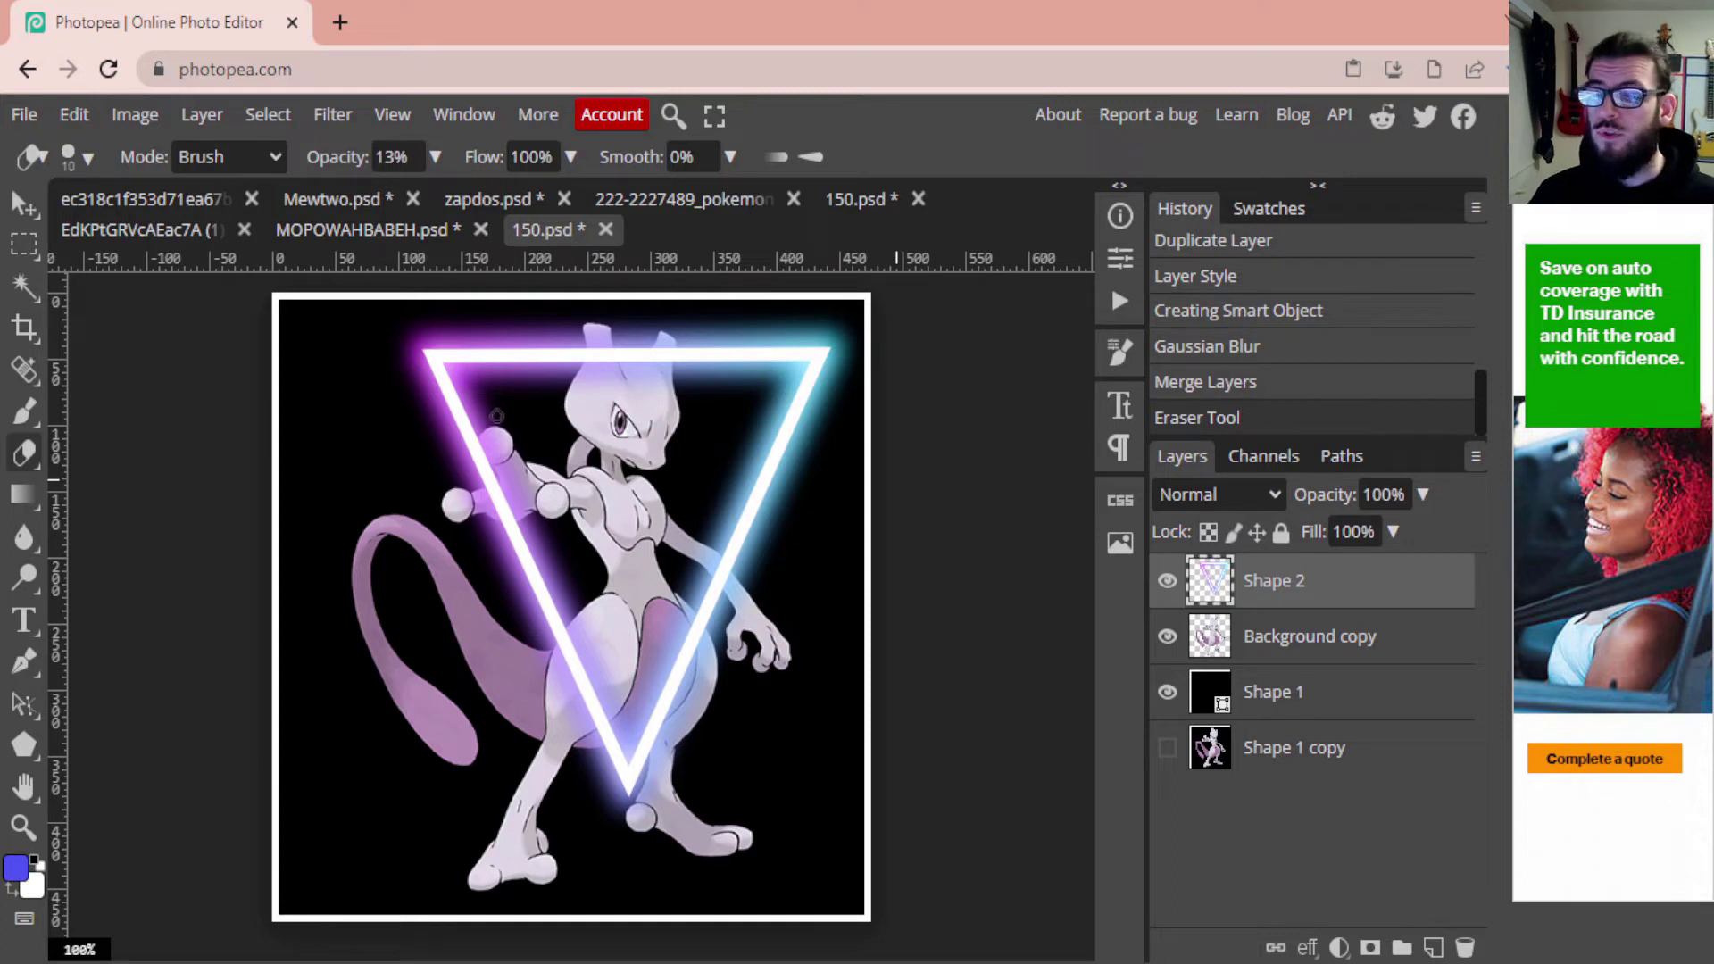
{"action": "left_click", "coordinate": [24, 827]}
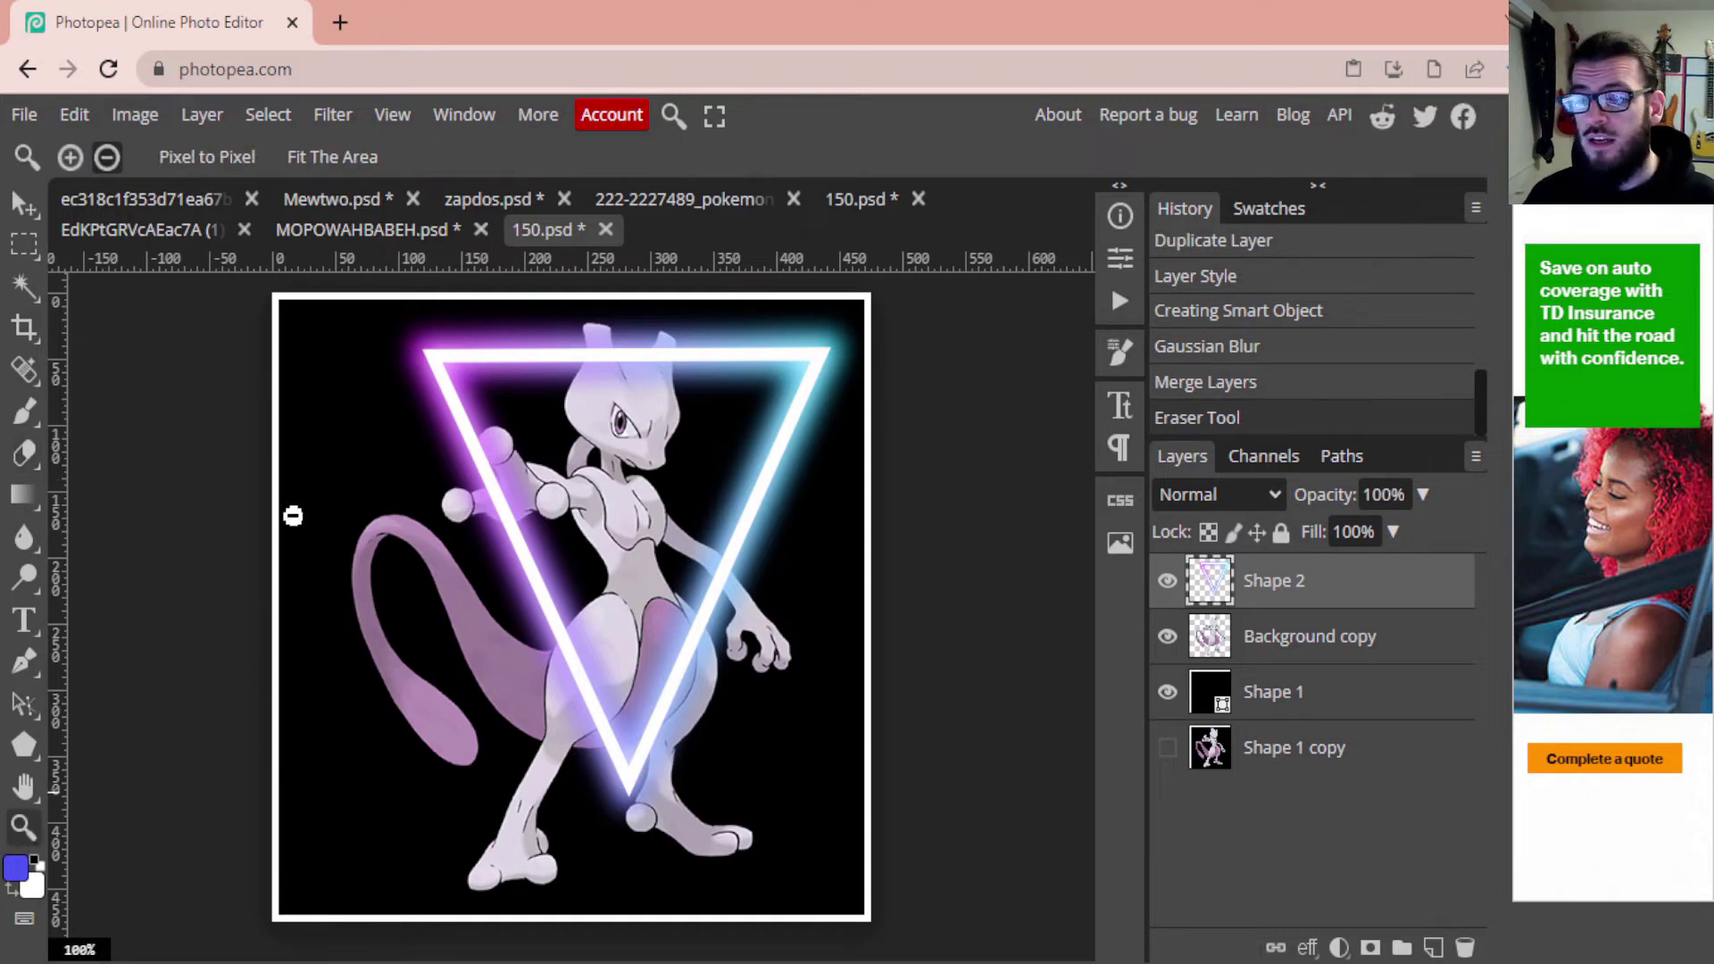
Zoom to 300% on Mewtwo's raised arm and set the Eraser opacity to 100%
{"action": "left_click", "coordinate": [476, 480]}
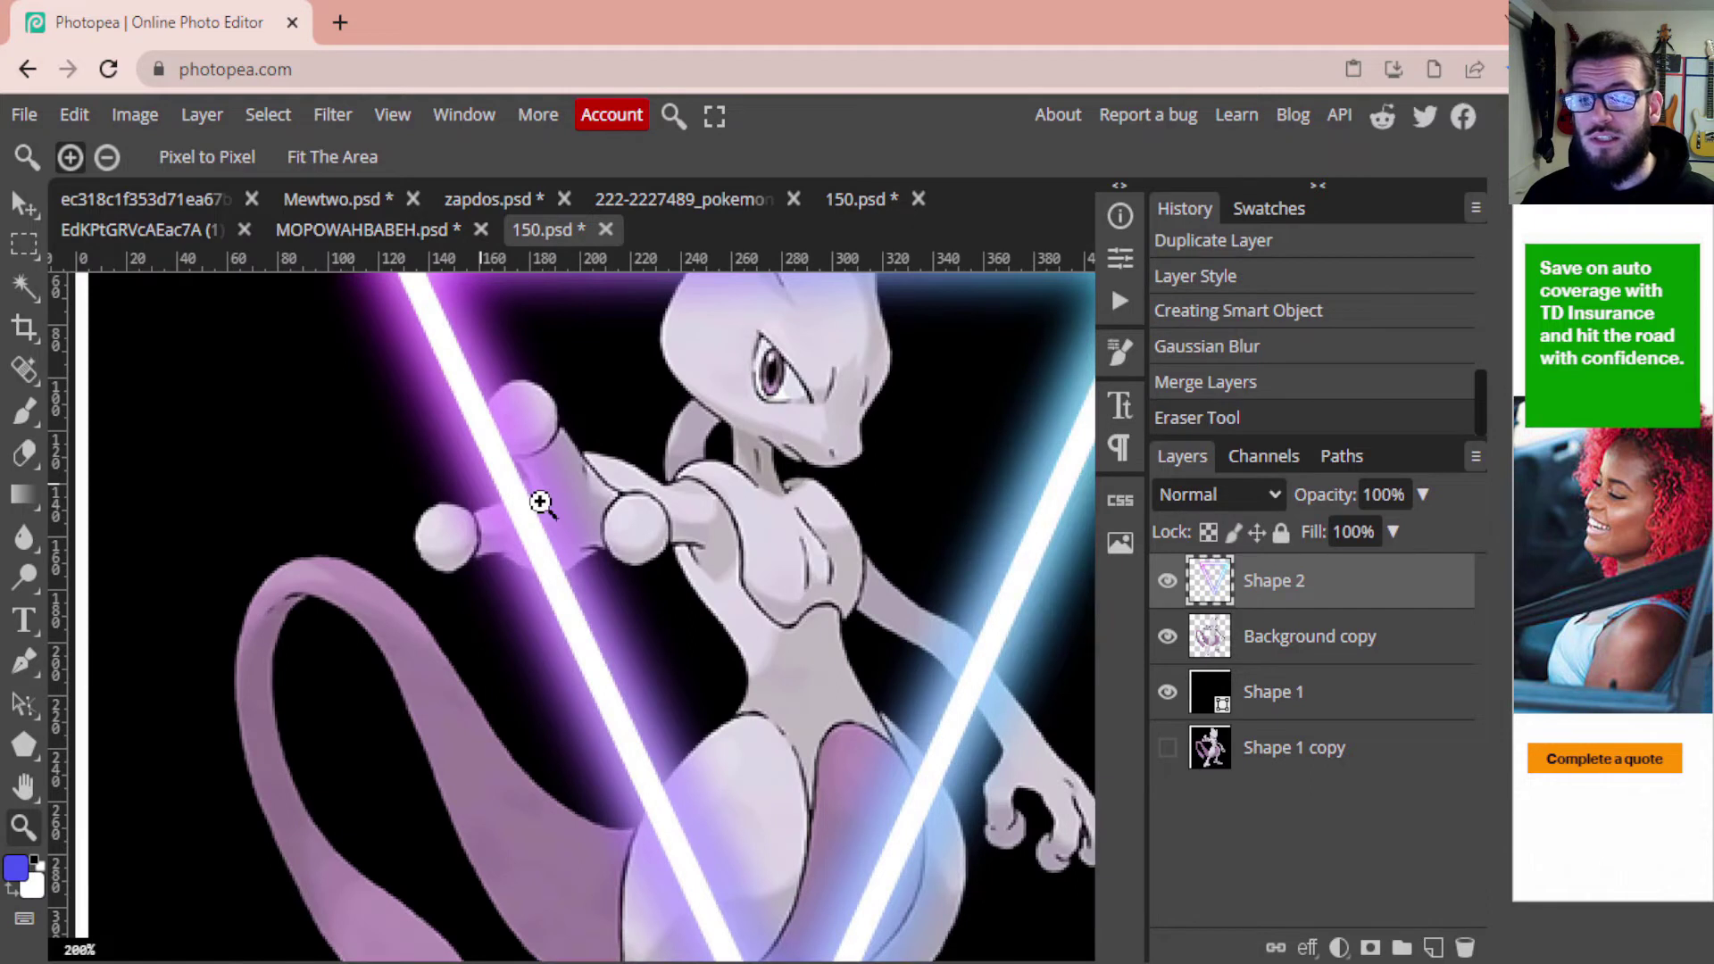
{"action": "left_click", "coordinate": [528, 506]}
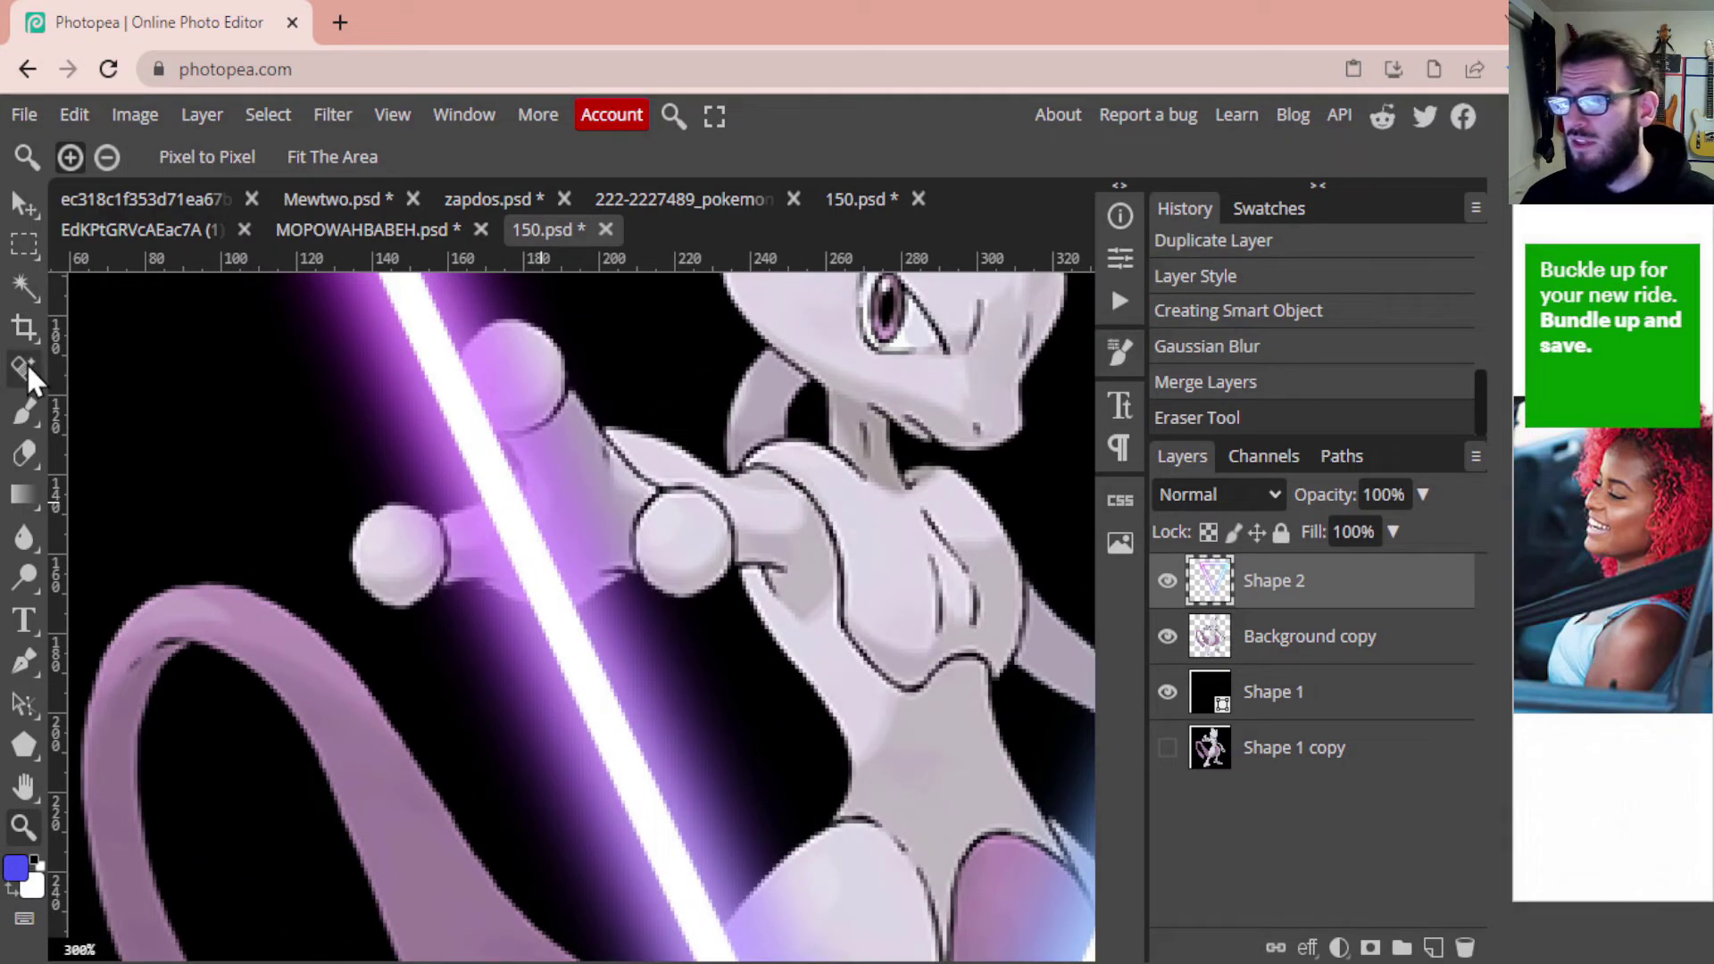
{"action": "left_click", "coordinate": [25, 453]}
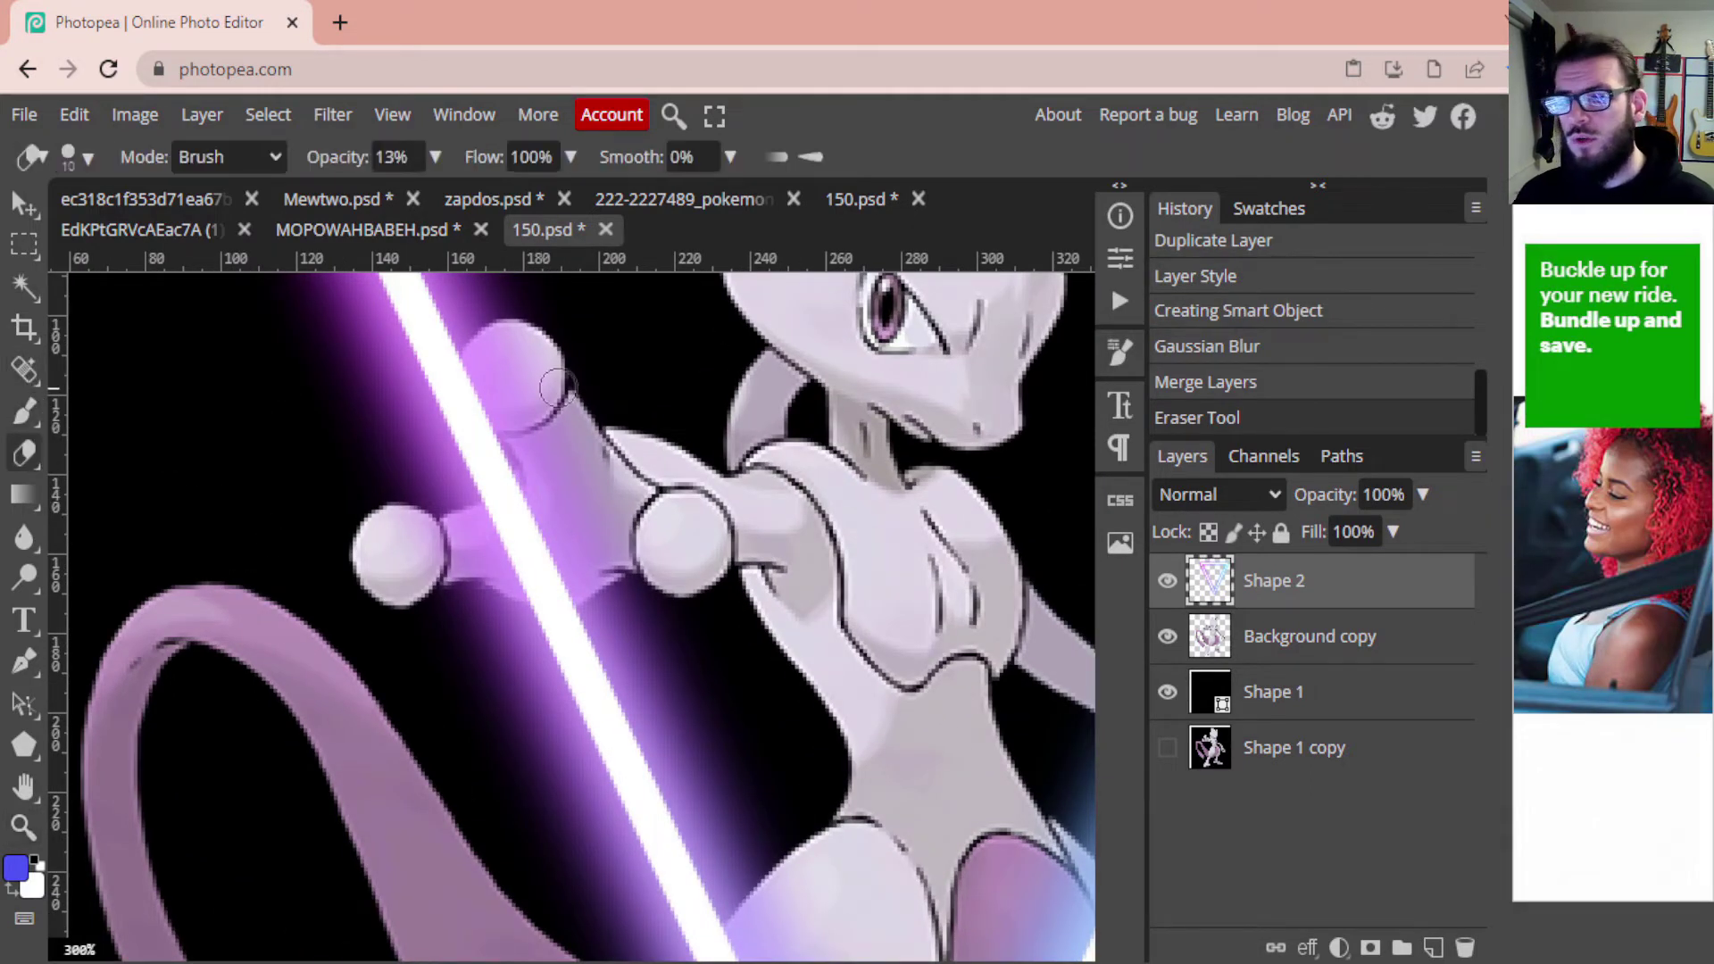
{"action": "left_click_drag", "start_coordinate": [512, 394], "coordinate": [518, 410]}
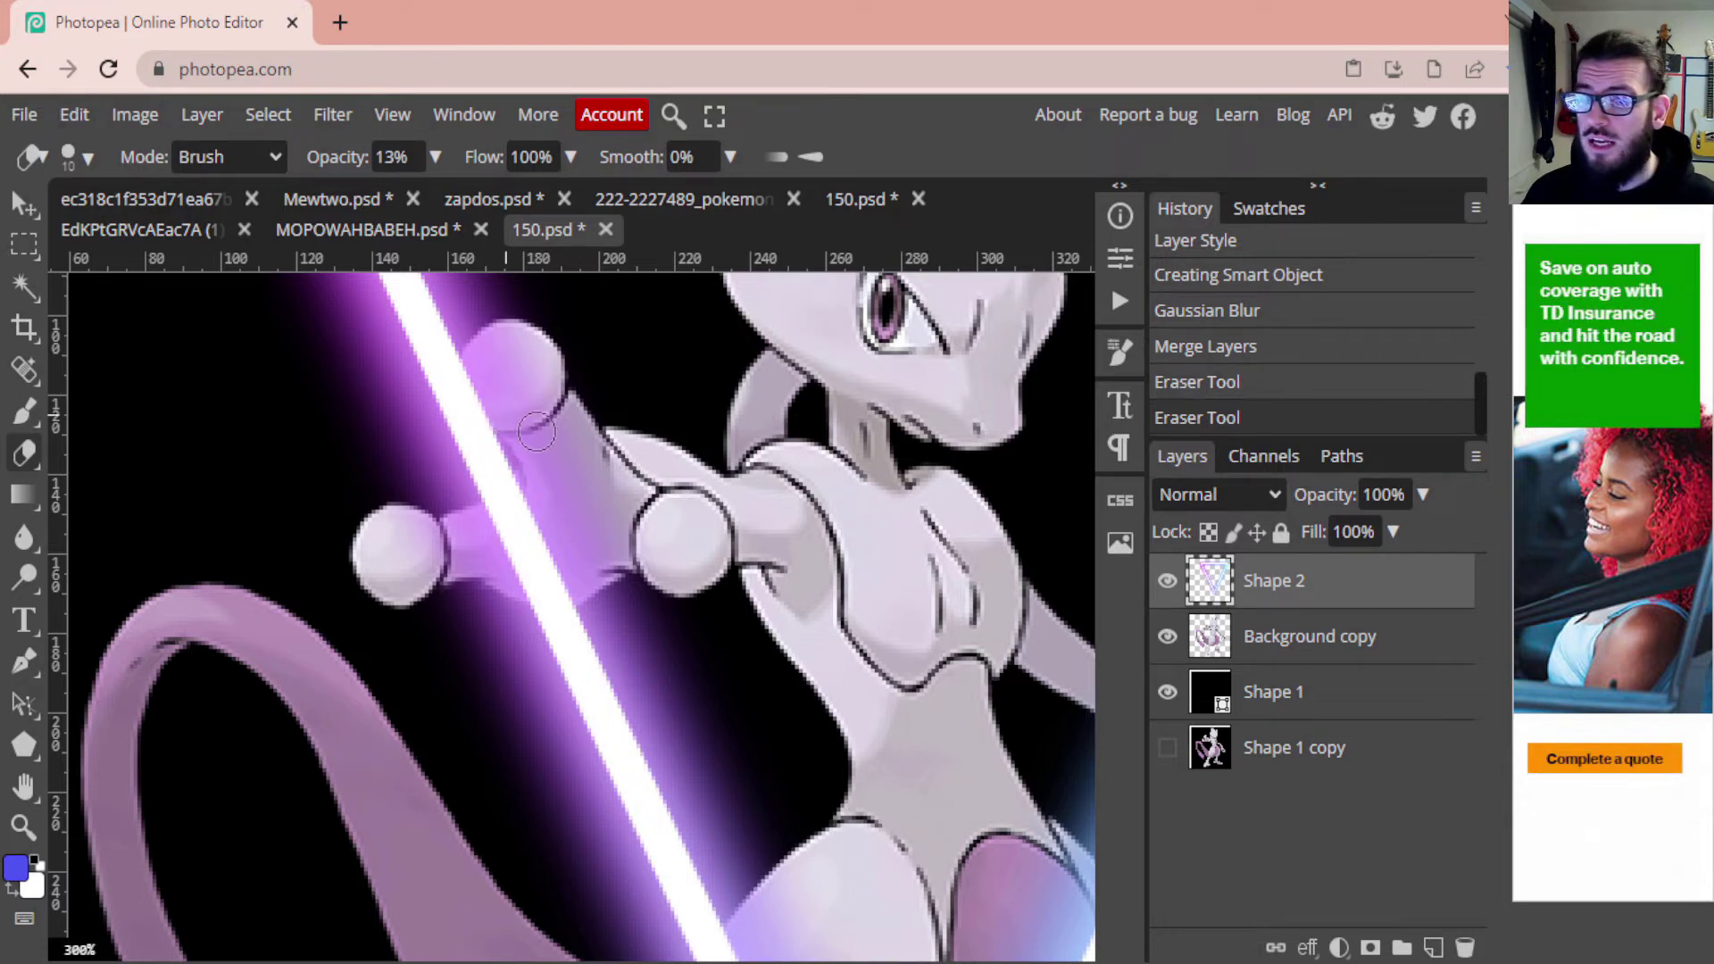
{"action": "left_click", "coordinate": [435, 157]}
{"action": "mouse_move", "coordinate": [324, 197]}
{"action": "left_mouse_down"}
{"action": "mouse_move", "coordinate": [384, 199]}
{"action": "mouse_move", "coordinate": [458, 284]}
{"action": "mouse_move", "coordinate": [522, 401]}
{"action": "mouse_move", "coordinate": [484, 397]}
{"action": "mouse_move", "coordinate": [491, 345]}
{"action": "mouse_move", "coordinate": [535, 364]}
{"action": "mouse_move", "coordinate": [482, 382]}
{"action": "left_mouse_up"}
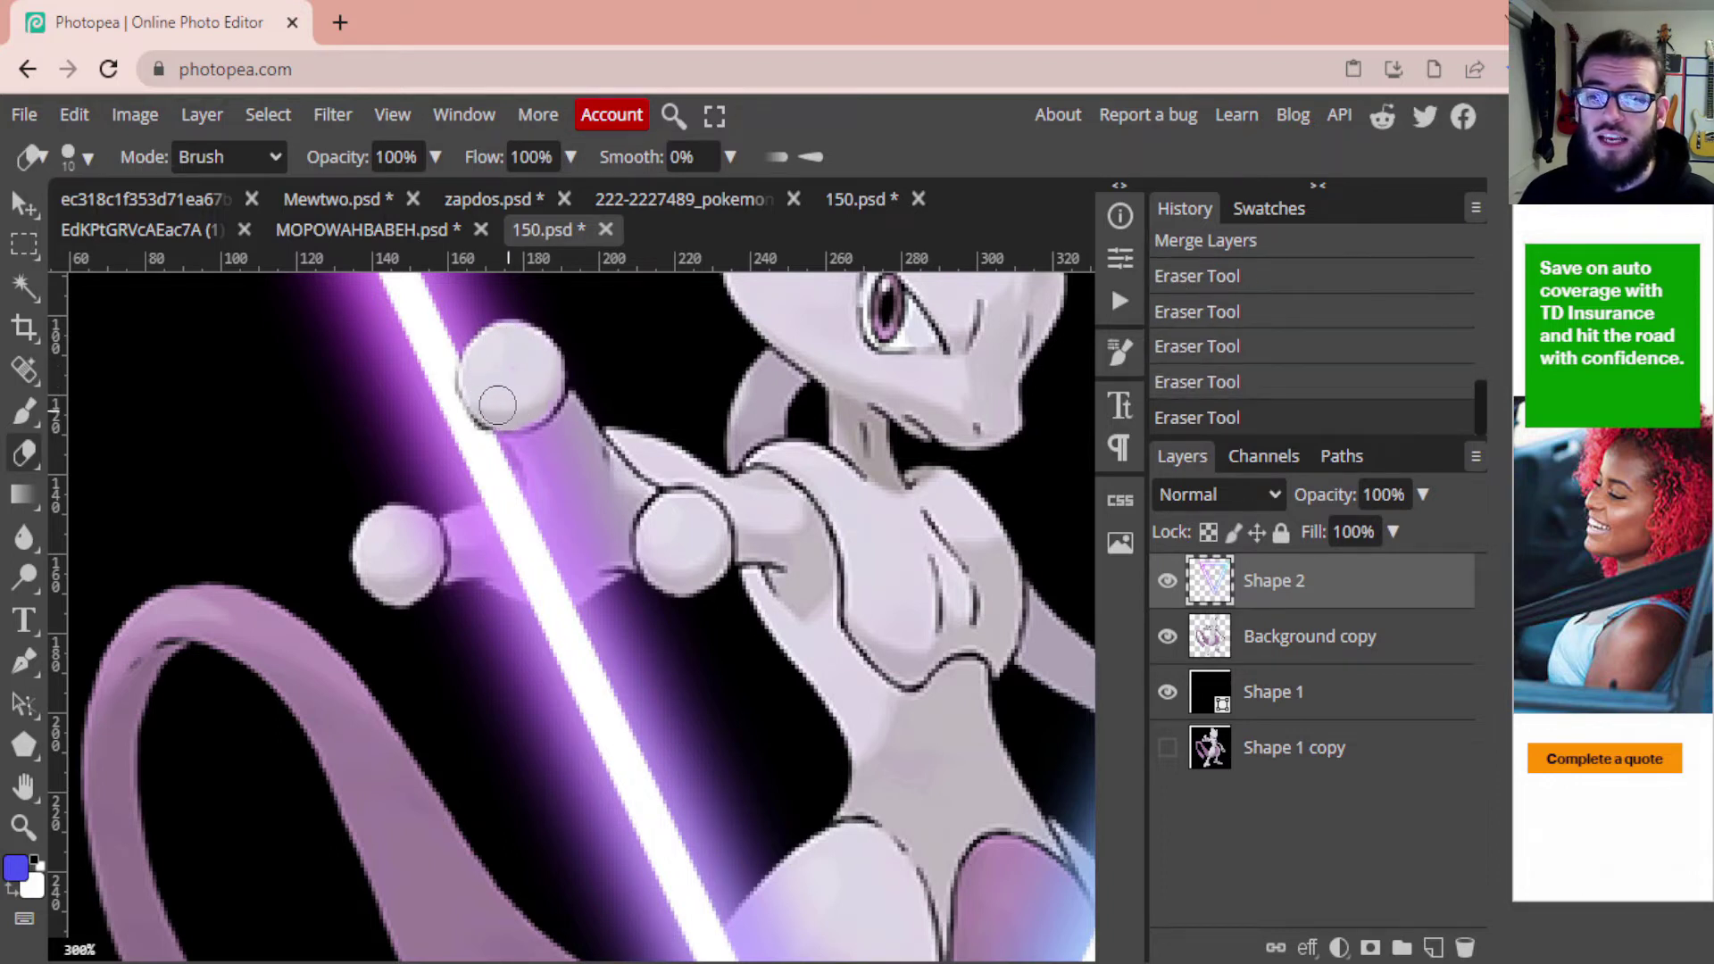
Erase the purple glow and beam from Mewtwo's hand, wrist, elbow, forearm and below his fist
{"action": "left_click_drag", "start_coordinate": [486, 357], "coordinate": [504, 352]}
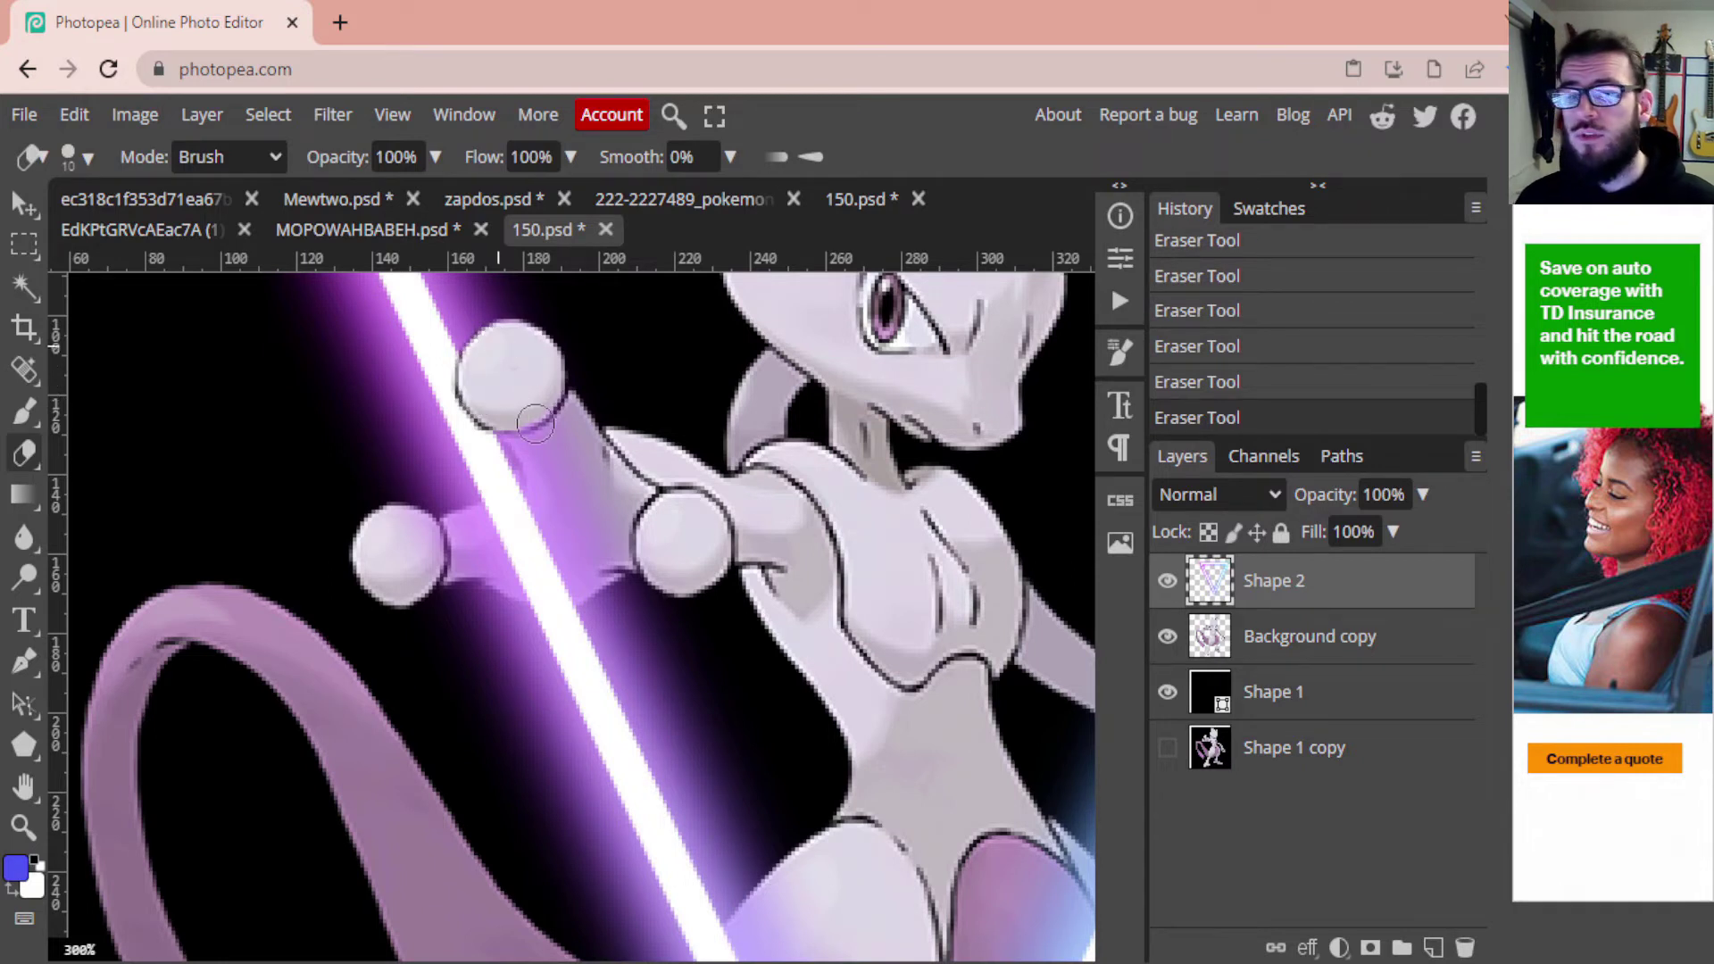
{"action": "mouse_move", "coordinate": [546, 444]}
{"action": "left_mouse_down"}
{"action": "mouse_move", "coordinate": [526, 502]}
{"action": "mouse_move", "coordinate": [489, 511]}
{"action": "left_mouse_up"}
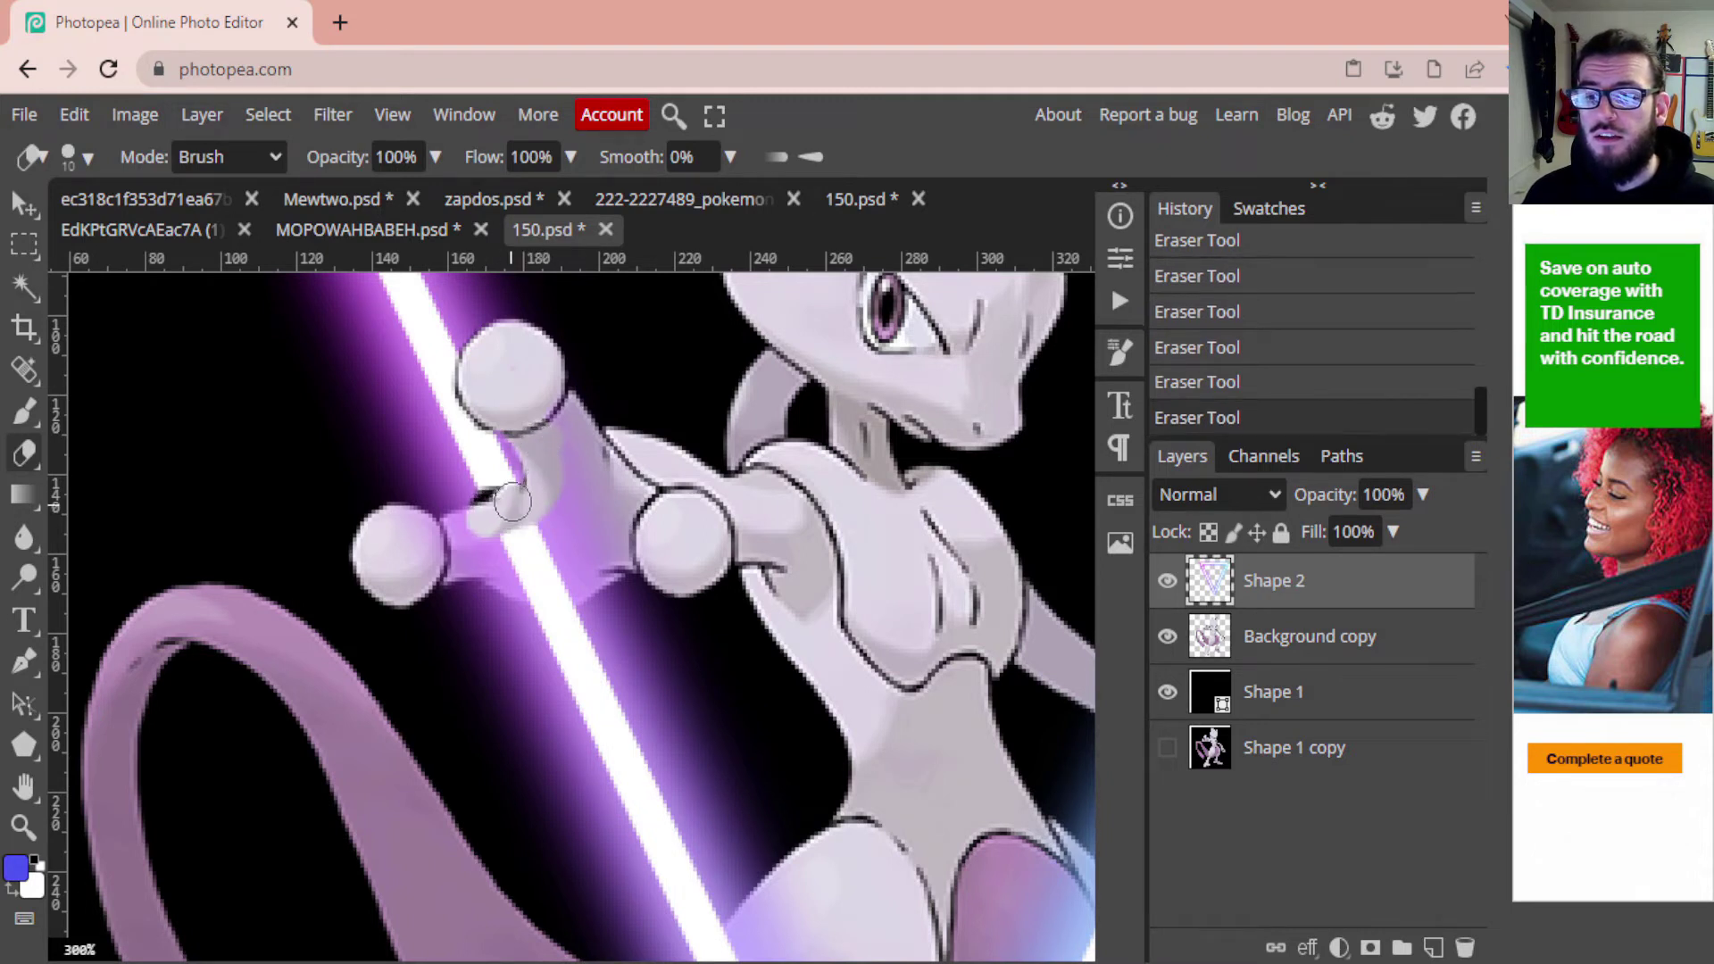
{"action": "mouse_move", "coordinate": [494, 513]}
{"action": "left_mouse_down"}
{"action": "mouse_move", "coordinate": [406, 532]}
{"action": "mouse_move", "coordinate": [409, 566]}
{"action": "mouse_move", "coordinate": [426, 548]}
{"action": "left_mouse_up"}
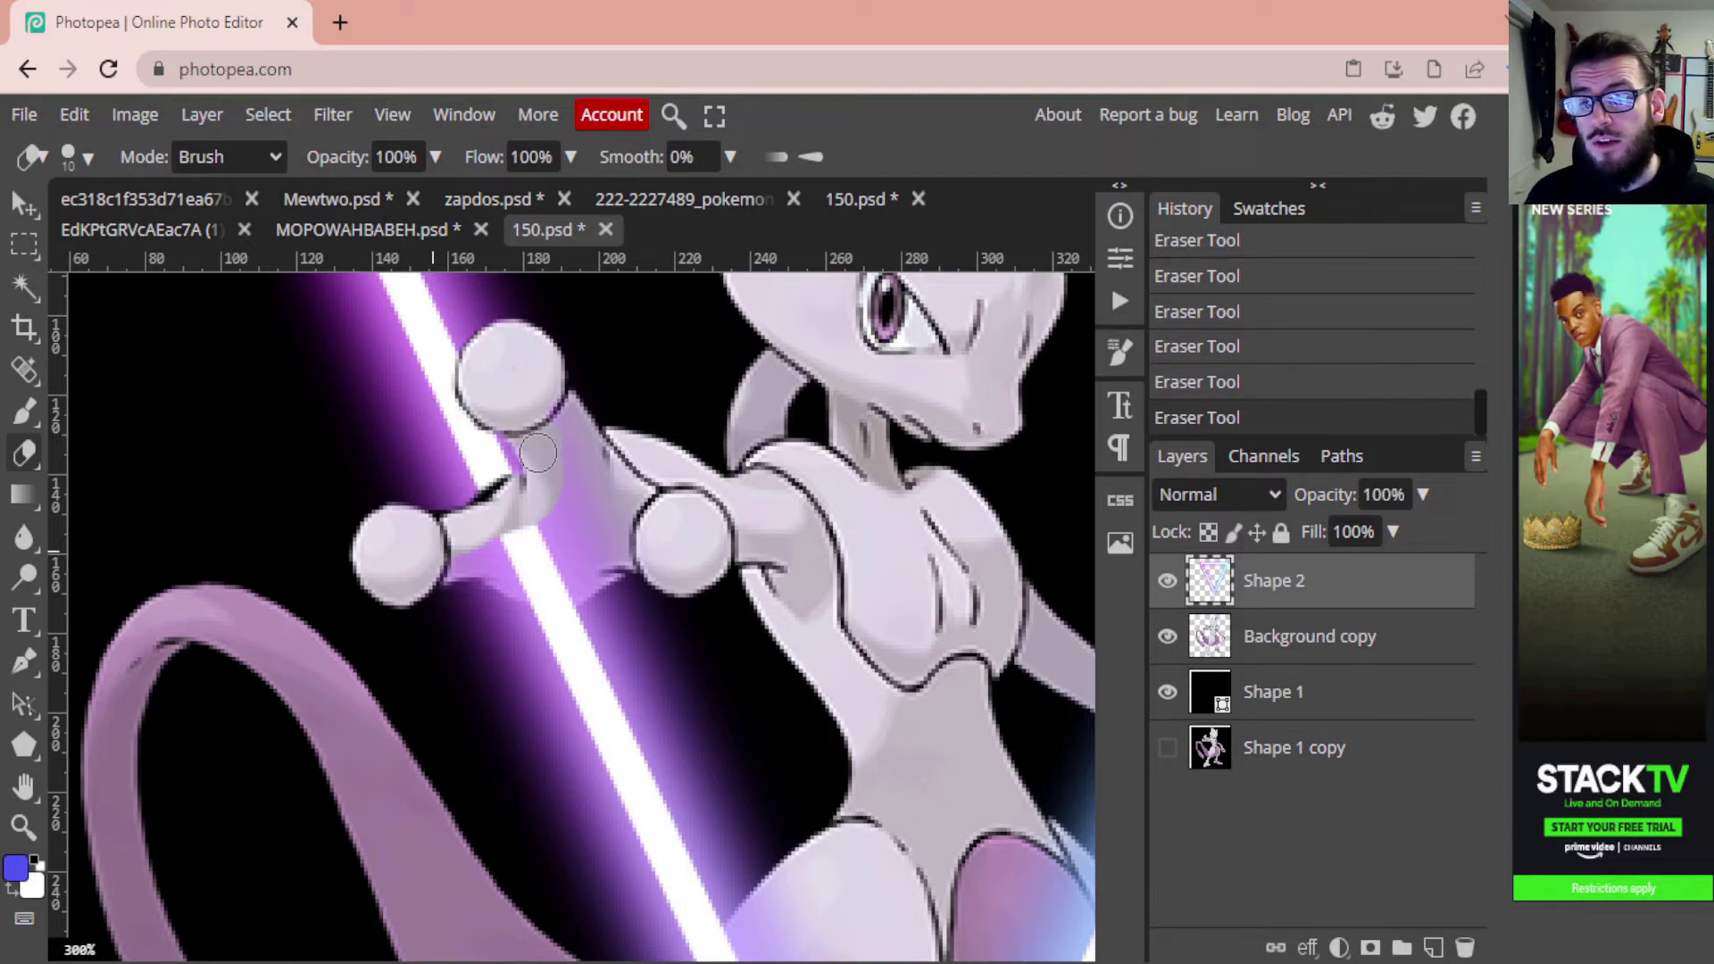
{"action": "left_click_drag", "start_coordinate": [533, 453], "coordinate": [512, 427]}
{"action": "mouse_move", "coordinate": [599, 459]}
{"action": "left_mouse_down"}
{"action": "mouse_move", "coordinate": [551, 392]}
{"action": "mouse_move", "coordinate": [571, 464]}
{"action": "mouse_move", "coordinate": [616, 514]}
{"action": "left_mouse_up"}
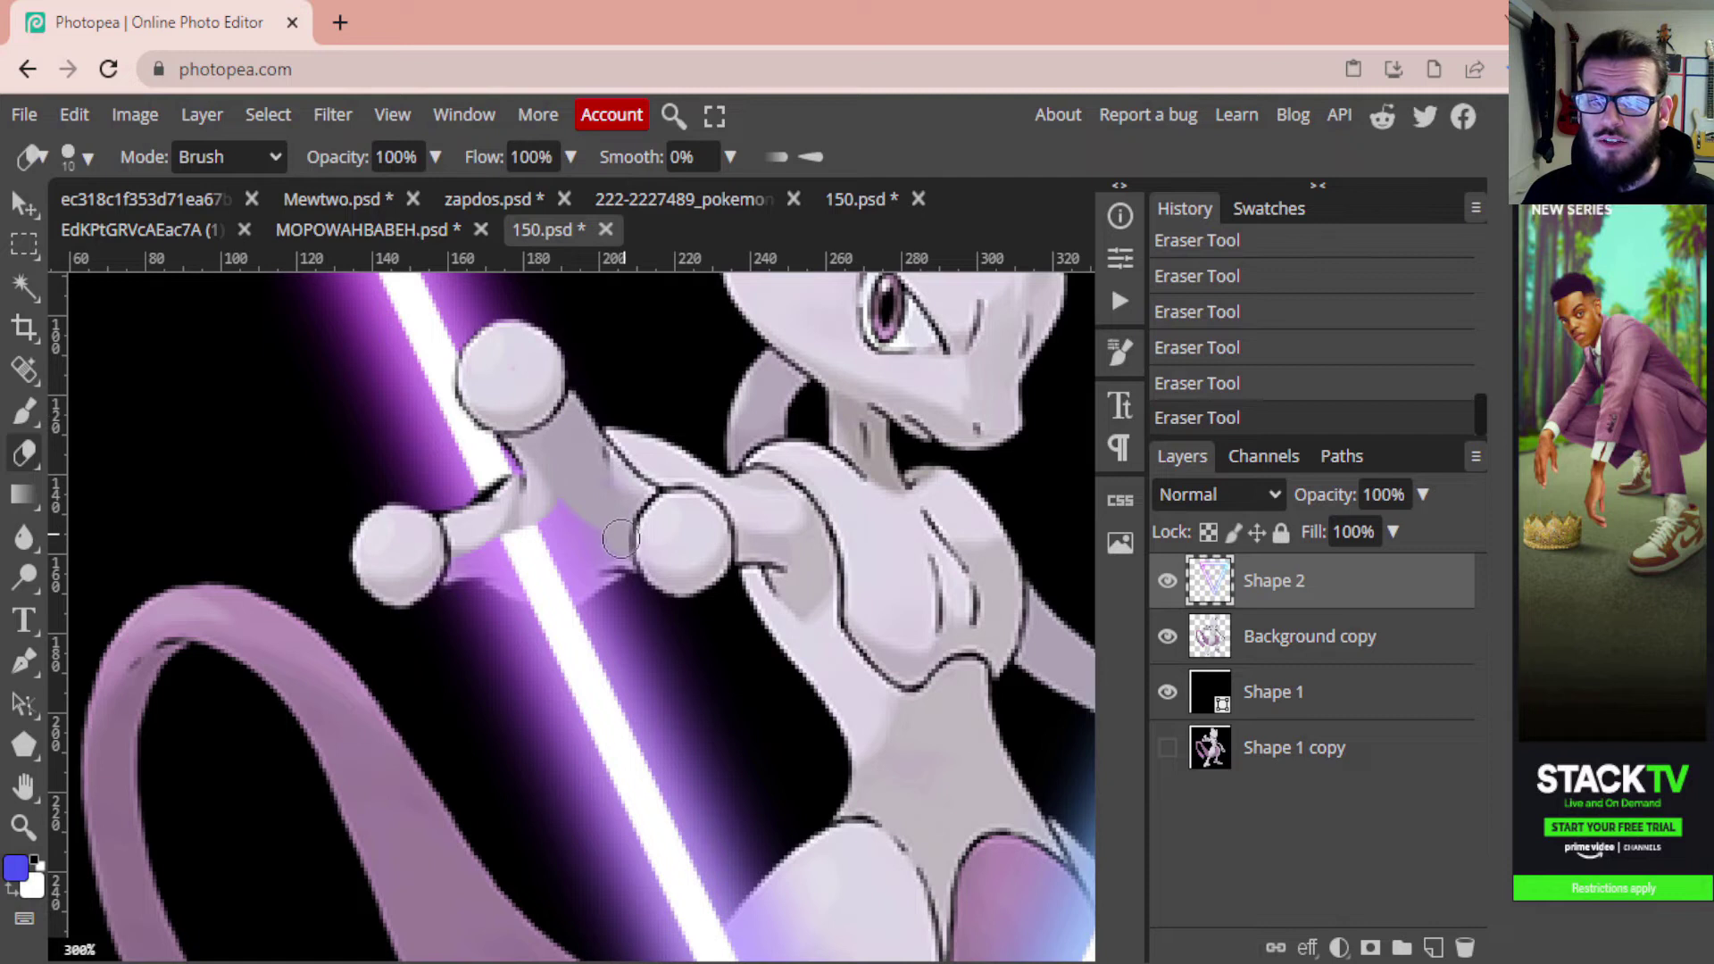
{"action": "mouse_move", "coordinate": [607, 559]}
{"action": "left_mouse_down"}
{"action": "mouse_move", "coordinate": [453, 563]}
{"action": "mouse_move", "coordinate": [587, 524]}
{"action": "mouse_move", "coordinate": [536, 499]}
{"action": "mouse_move", "coordinate": [584, 553]}
{"action": "left_mouse_up"}
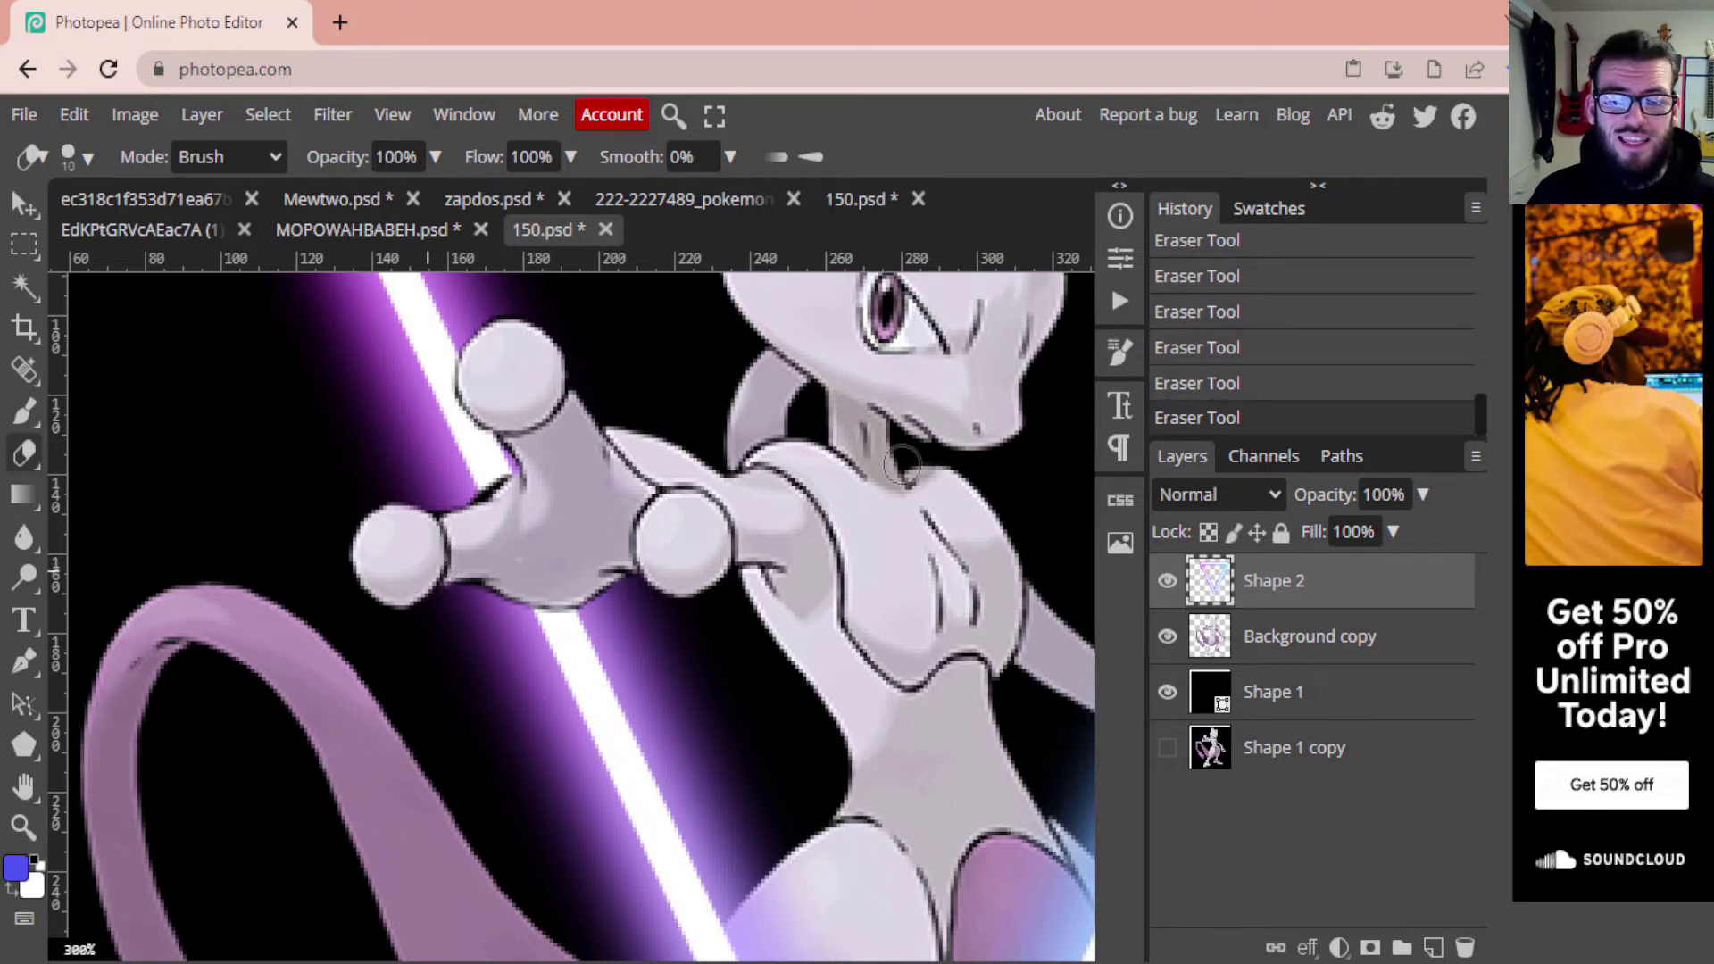
{"action": "scroll", "coordinate": [929, 465], "scroll_direction": "up", "scroll_amount": 3}
Erase the beam and glow over Mewtwo's ear tip, its left edge and inside
{"action": "scroll", "coordinate": [883, 458], "scroll_direction": "up", "scroll_amount": 2}
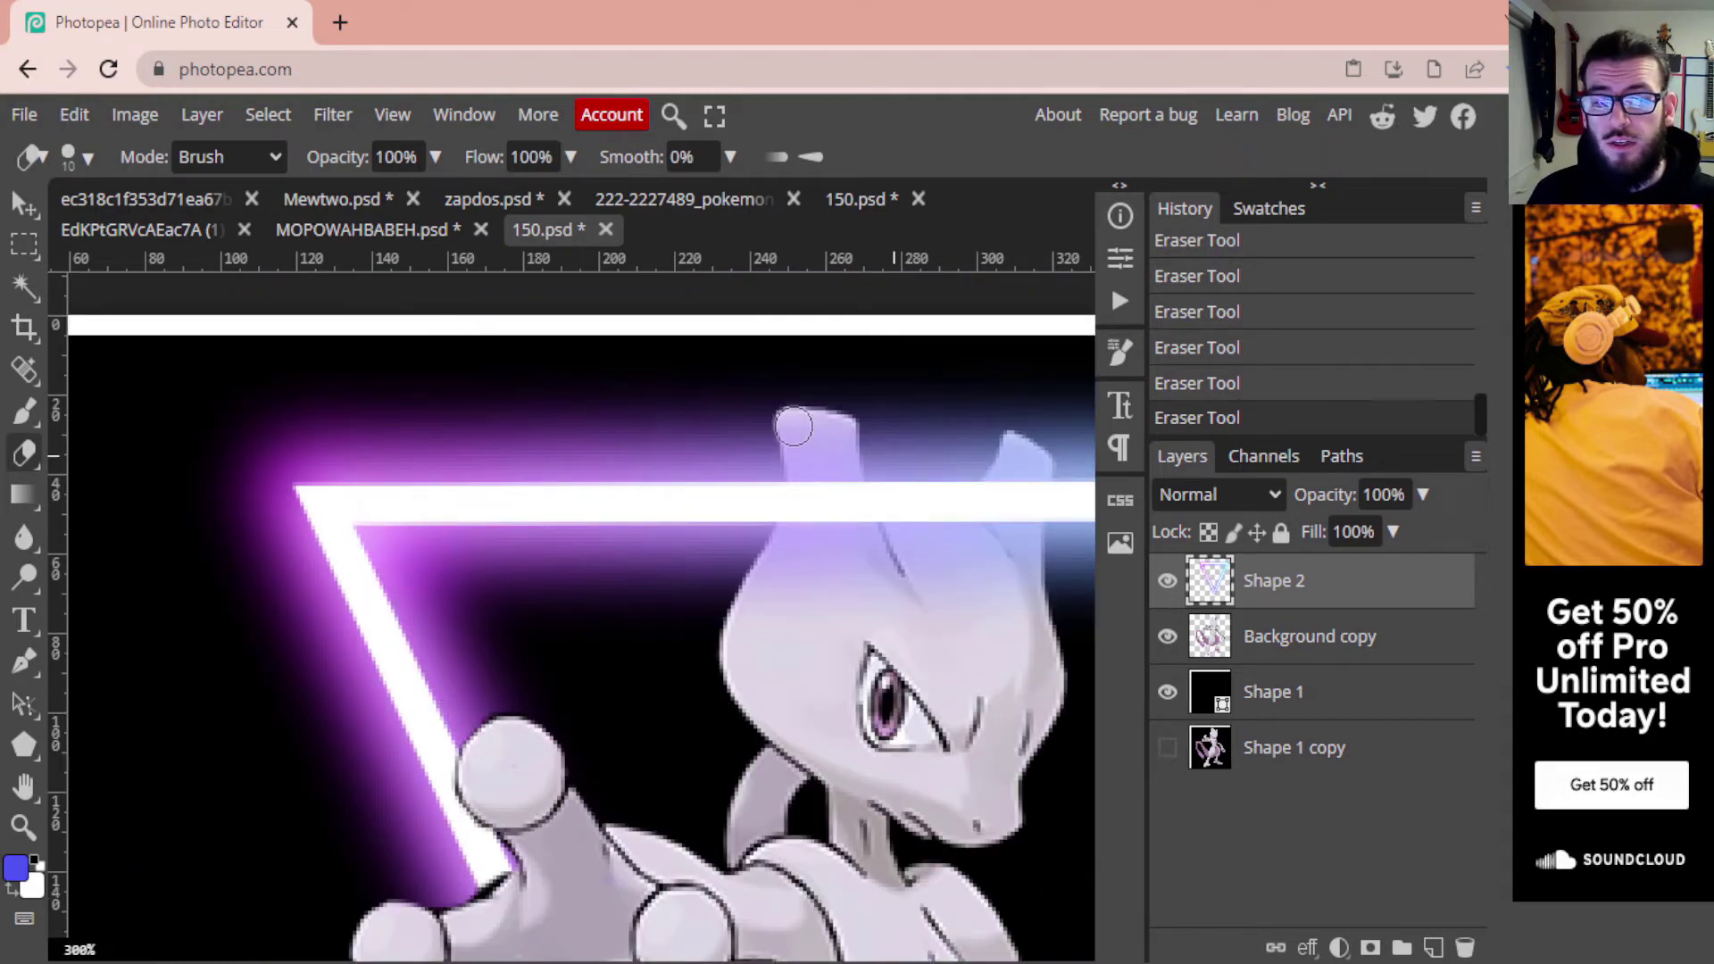
{"action": "left_click", "coordinate": [792, 427]}
{"action": "mouse_move", "coordinate": [794, 427]}
{"action": "left_mouse_down"}
{"action": "mouse_move", "coordinate": [840, 436]}
{"action": "mouse_move", "coordinate": [862, 543]}
{"action": "left_mouse_up"}
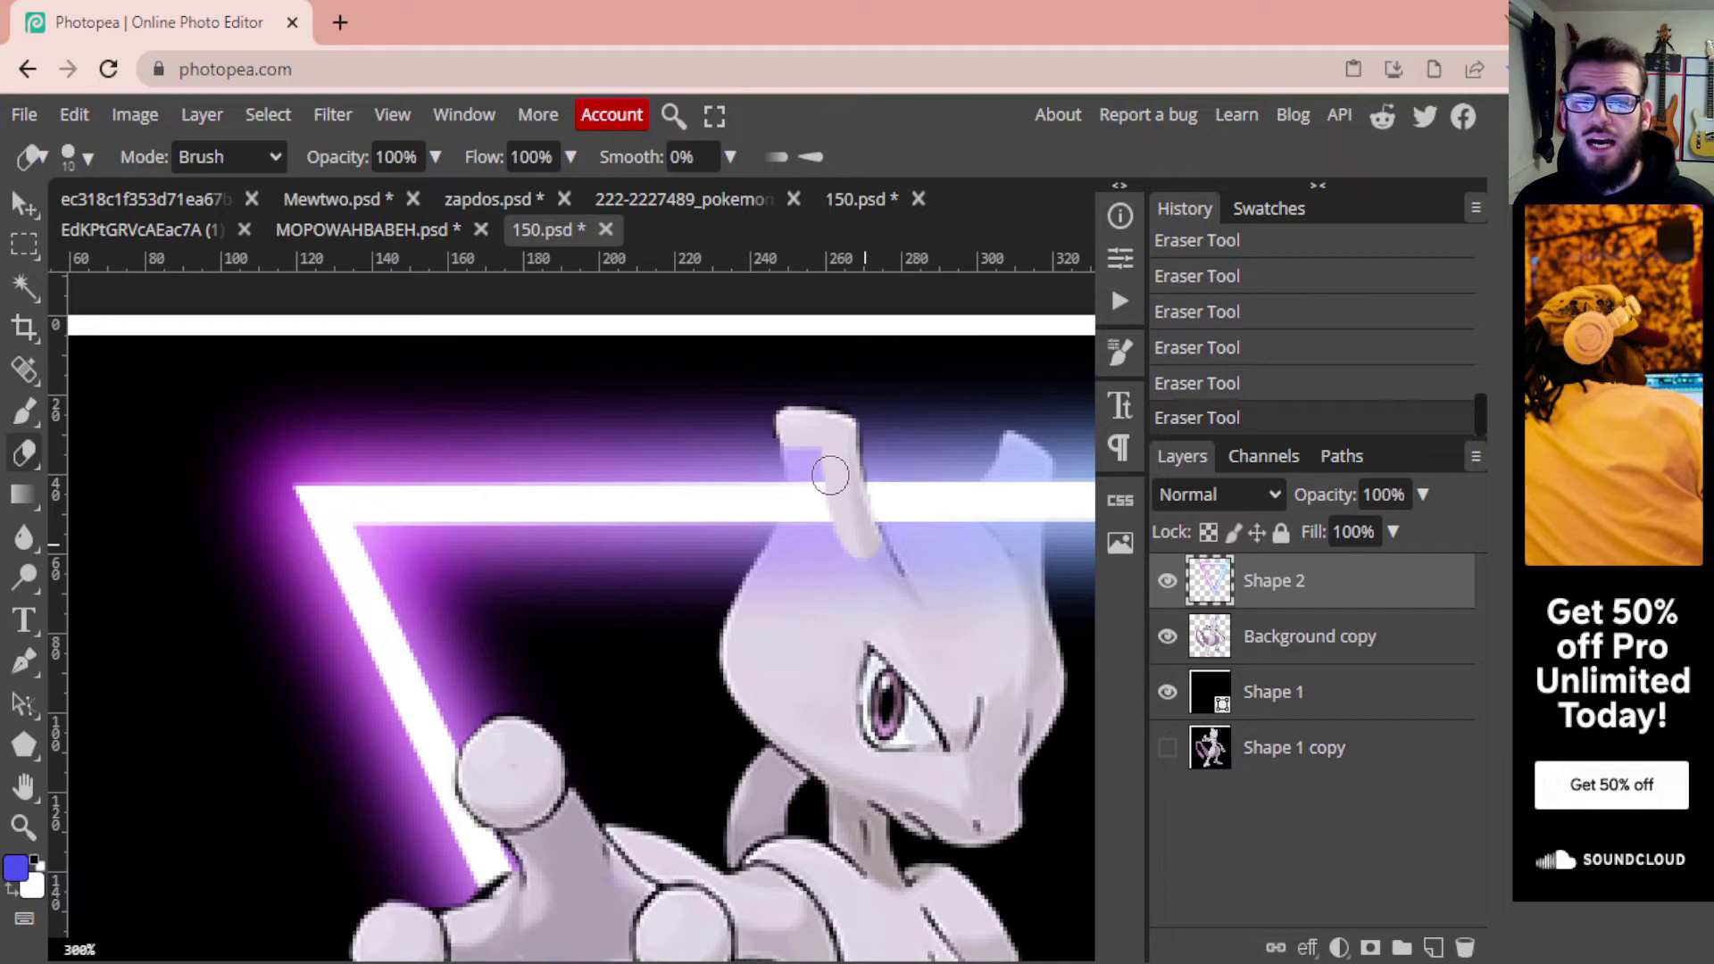
{"action": "mouse_move", "coordinate": [798, 445]}
{"action": "left_mouse_down"}
{"action": "mouse_move", "coordinate": [790, 548]}
{"action": "mouse_move", "coordinate": [754, 623]}
{"action": "left_mouse_up"}
{"action": "mouse_move", "coordinate": [814, 530]}
{"action": "left_mouse_down"}
{"action": "mouse_move", "coordinate": [837, 618]}
{"action": "mouse_move", "coordinate": [838, 569]}
{"action": "mouse_move", "coordinate": [873, 578]}
{"action": "mouse_move", "coordinate": [899, 536]}
{"action": "mouse_move", "coordinate": [932, 531]}
{"action": "mouse_move", "coordinate": [975, 557]}
{"action": "mouse_move", "coordinate": [849, 586]}
{"action": "mouse_move", "coordinate": [899, 571]}
{"action": "mouse_move", "coordinate": [982, 579]}
{"action": "left_mouse_up"}
{"action": "scroll", "coordinate": [982, 589], "scroll_direction": "up", "scroll_amount": 3}
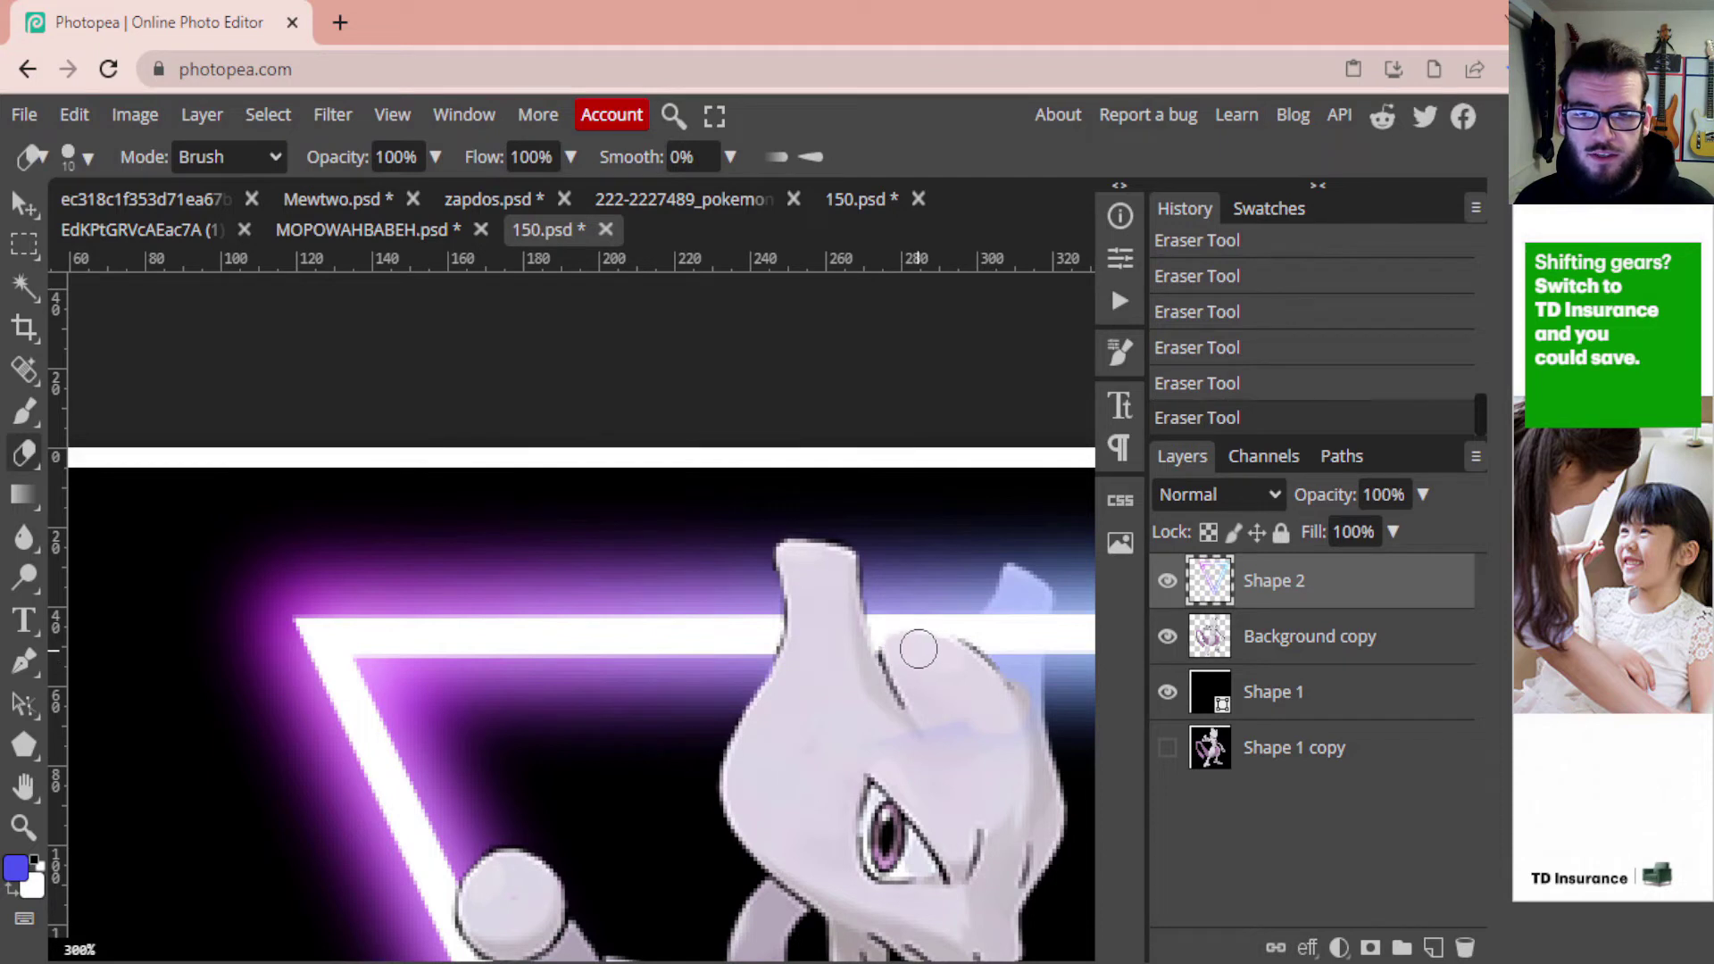
Drop the triangle layer to about half opacity and erase the beam over Mewtwo's head and right ear
{"action": "left_click", "coordinate": [1423, 494]}
{"action": "left_click_drag", "start_coordinate": [1425, 533], "coordinate": [1360, 551]}
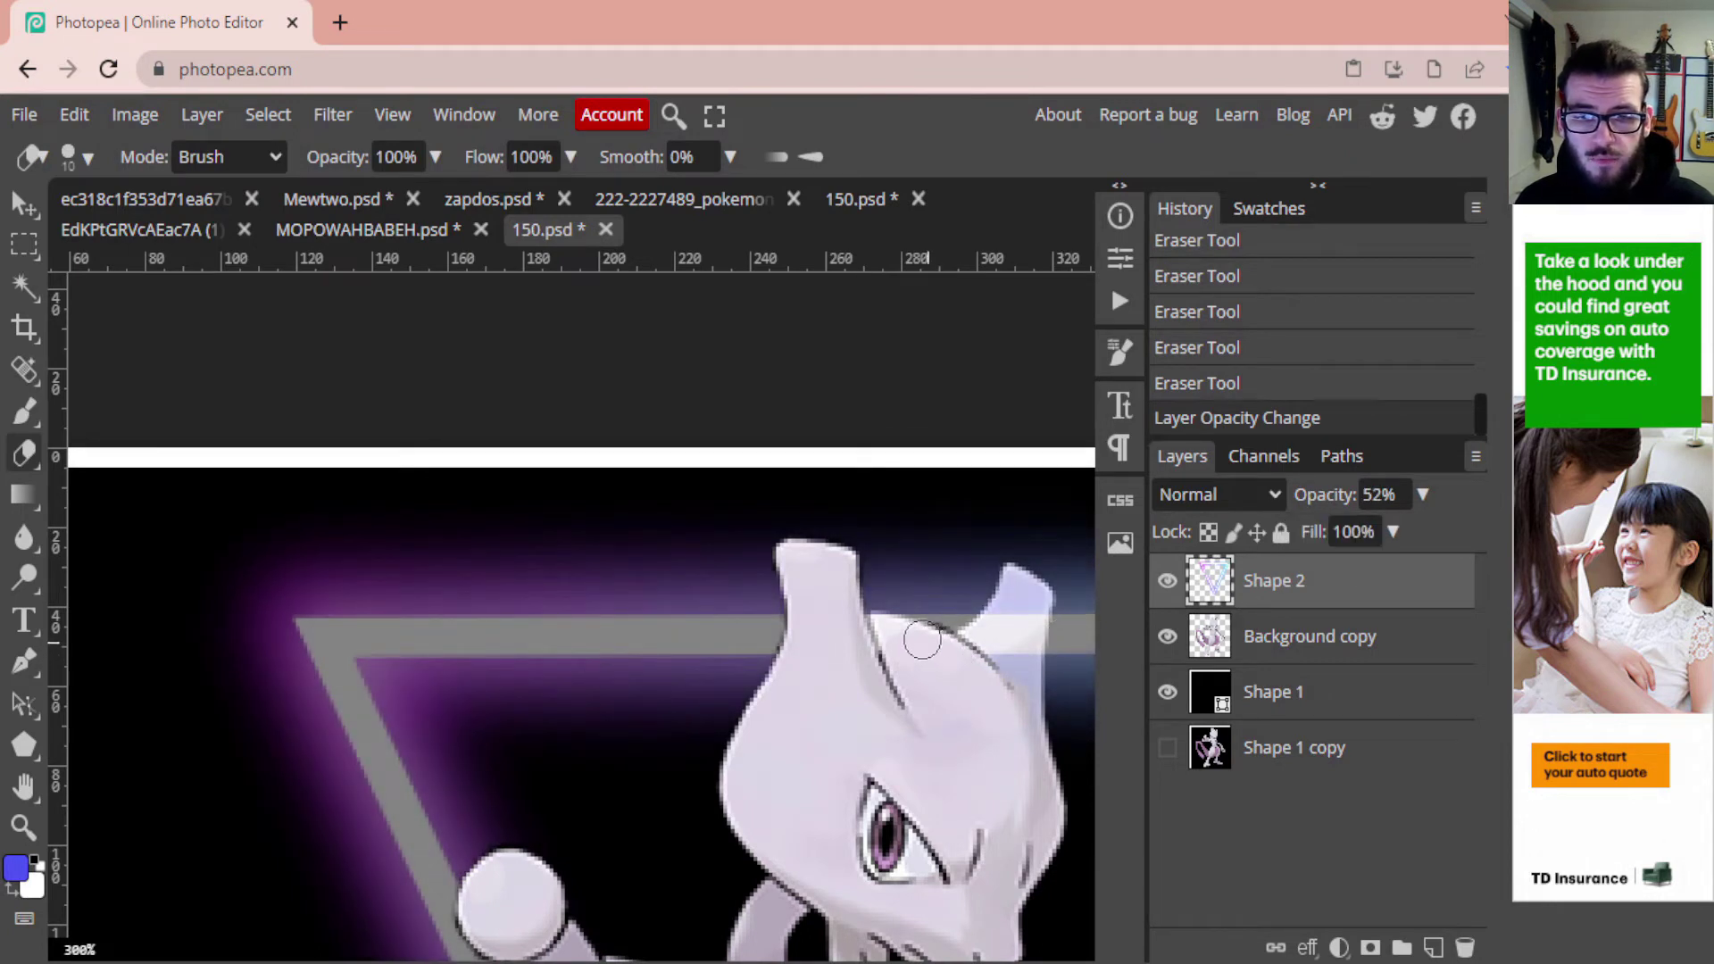
{"action": "mouse_move", "coordinate": [878, 648]}
{"action": "left_mouse_down"}
{"action": "mouse_move", "coordinate": [959, 656]}
{"action": "mouse_move", "coordinate": [998, 635]}
{"action": "mouse_move", "coordinate": [1013, 595]}
{"action": "left_mouse_up"}
{"action": "left_click", "coordinate": [1001, 625]}
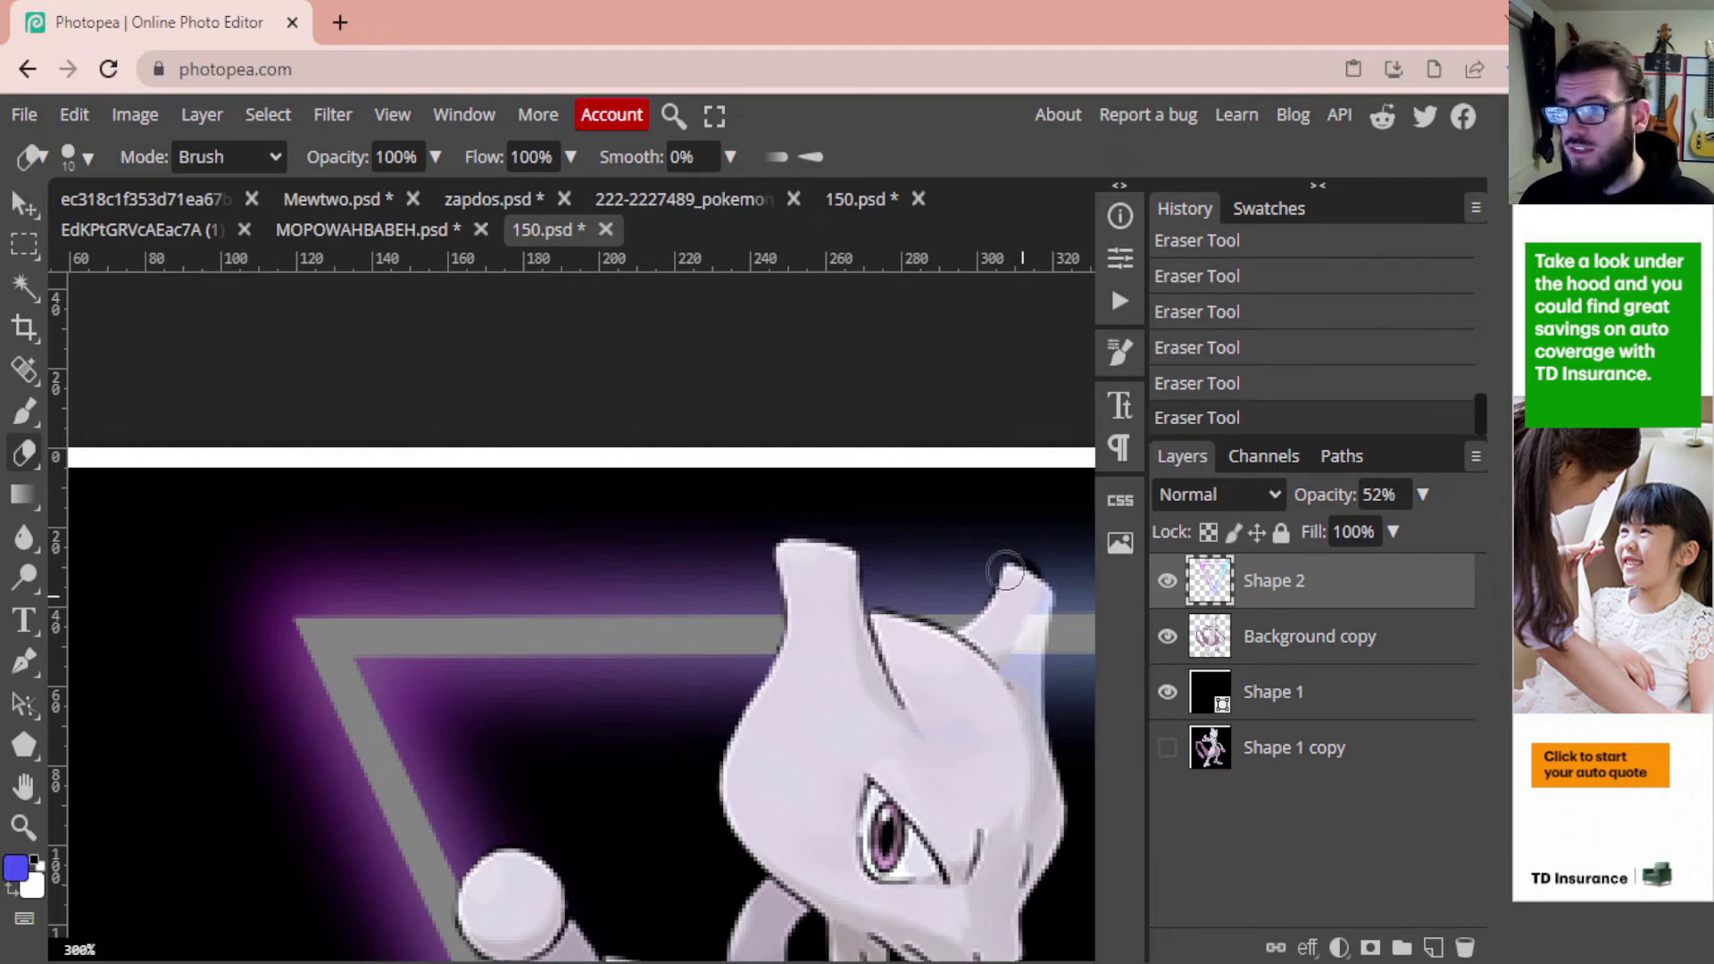
{"action": "key", "text": "ctrl+z"}
{"action": "key", "text": "ctrl+z"}
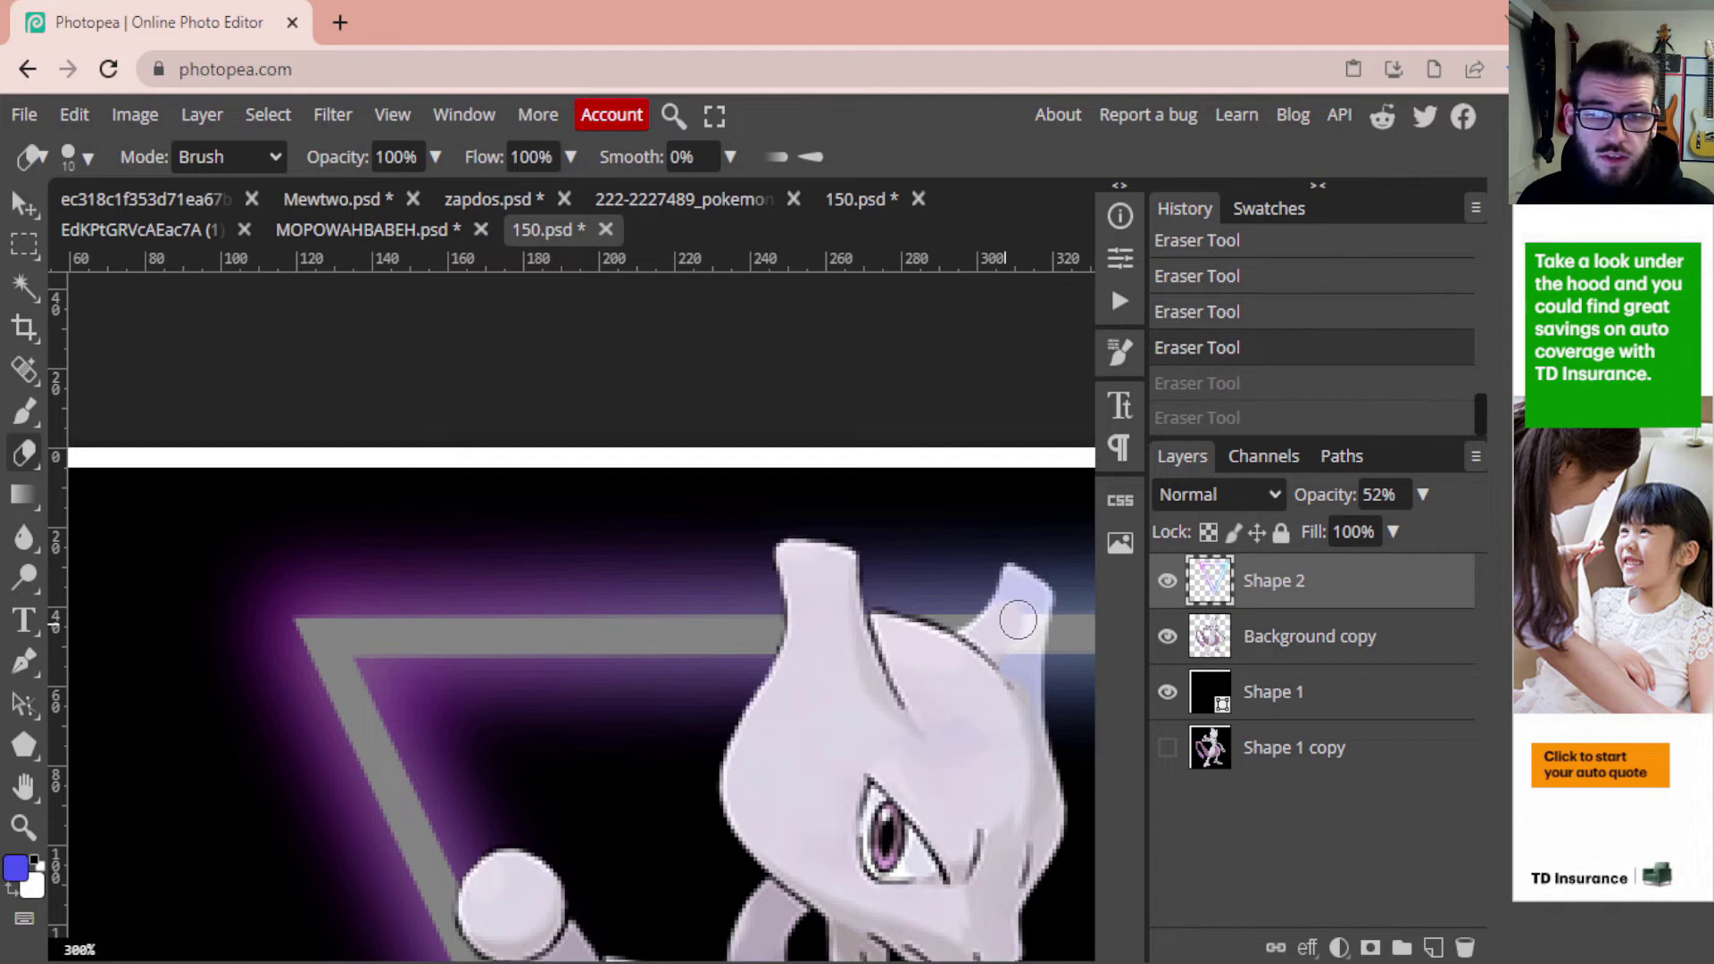
{"action": "left_click", "coordinate": [1020, 600]}
{"action": "left_click", "coordinate": [1017, 596]}
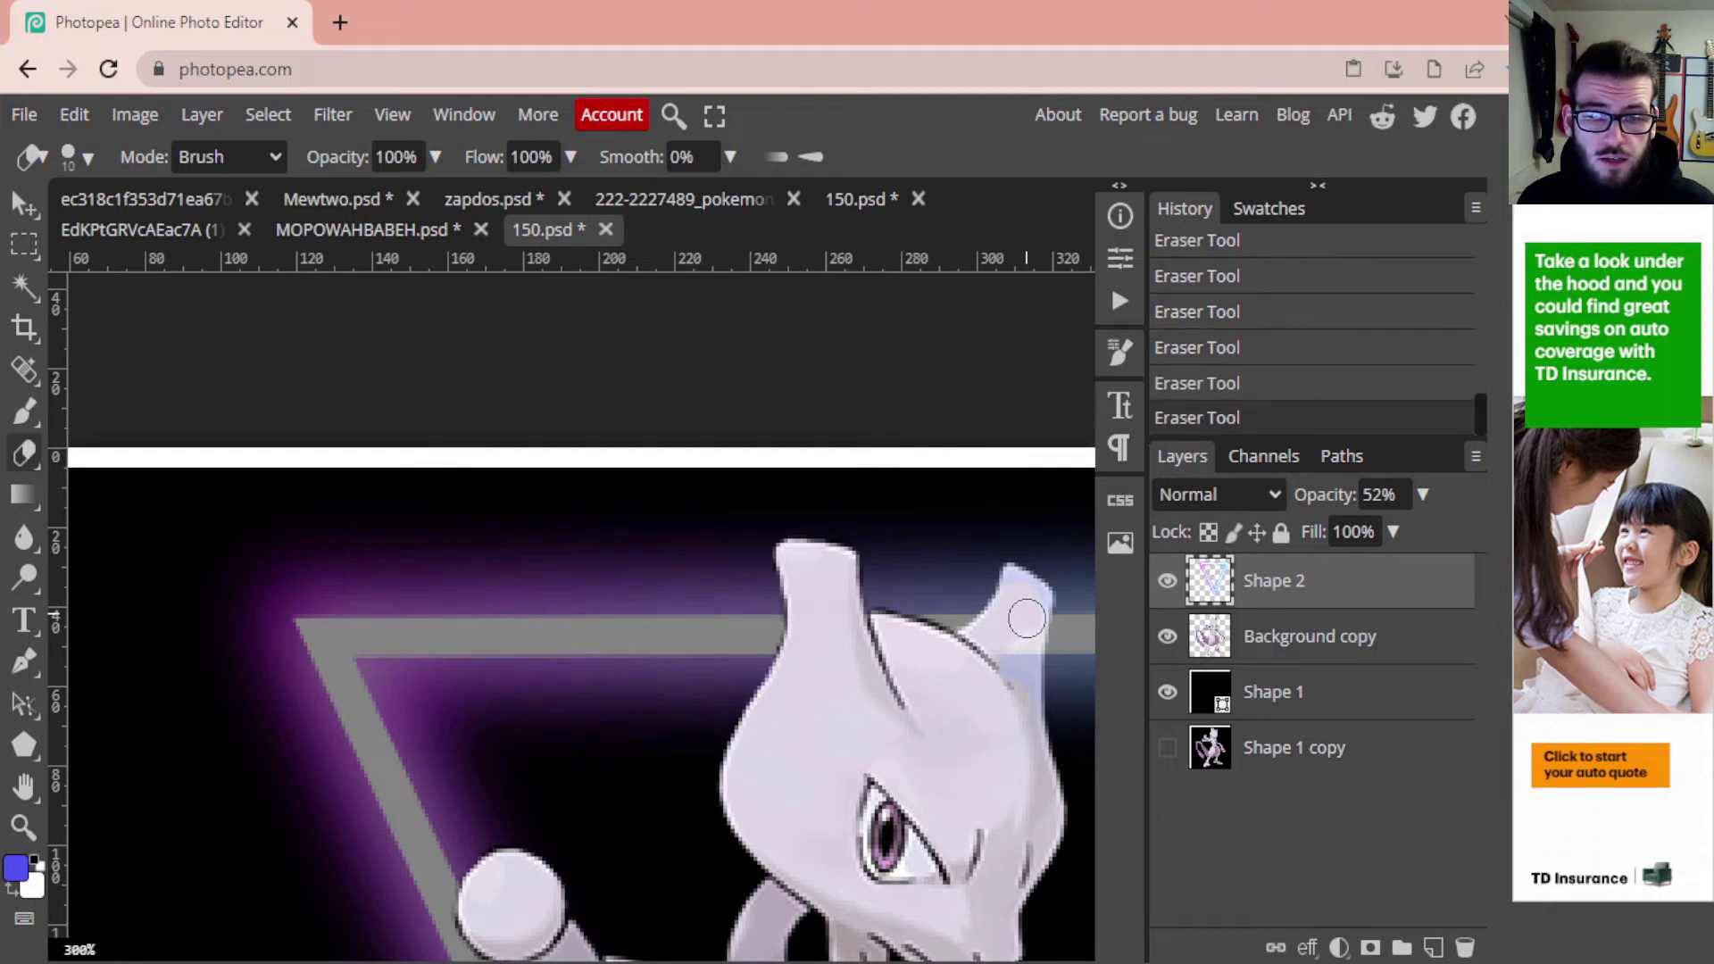
{"action": "left_click_drag", "start_coordinate": [1026, 639], "coordinate": [1031, 750]}
Keep the ear-edge erase and shrink the eraser to 2 px
{"action": "key", "text": "ctrl+z"}
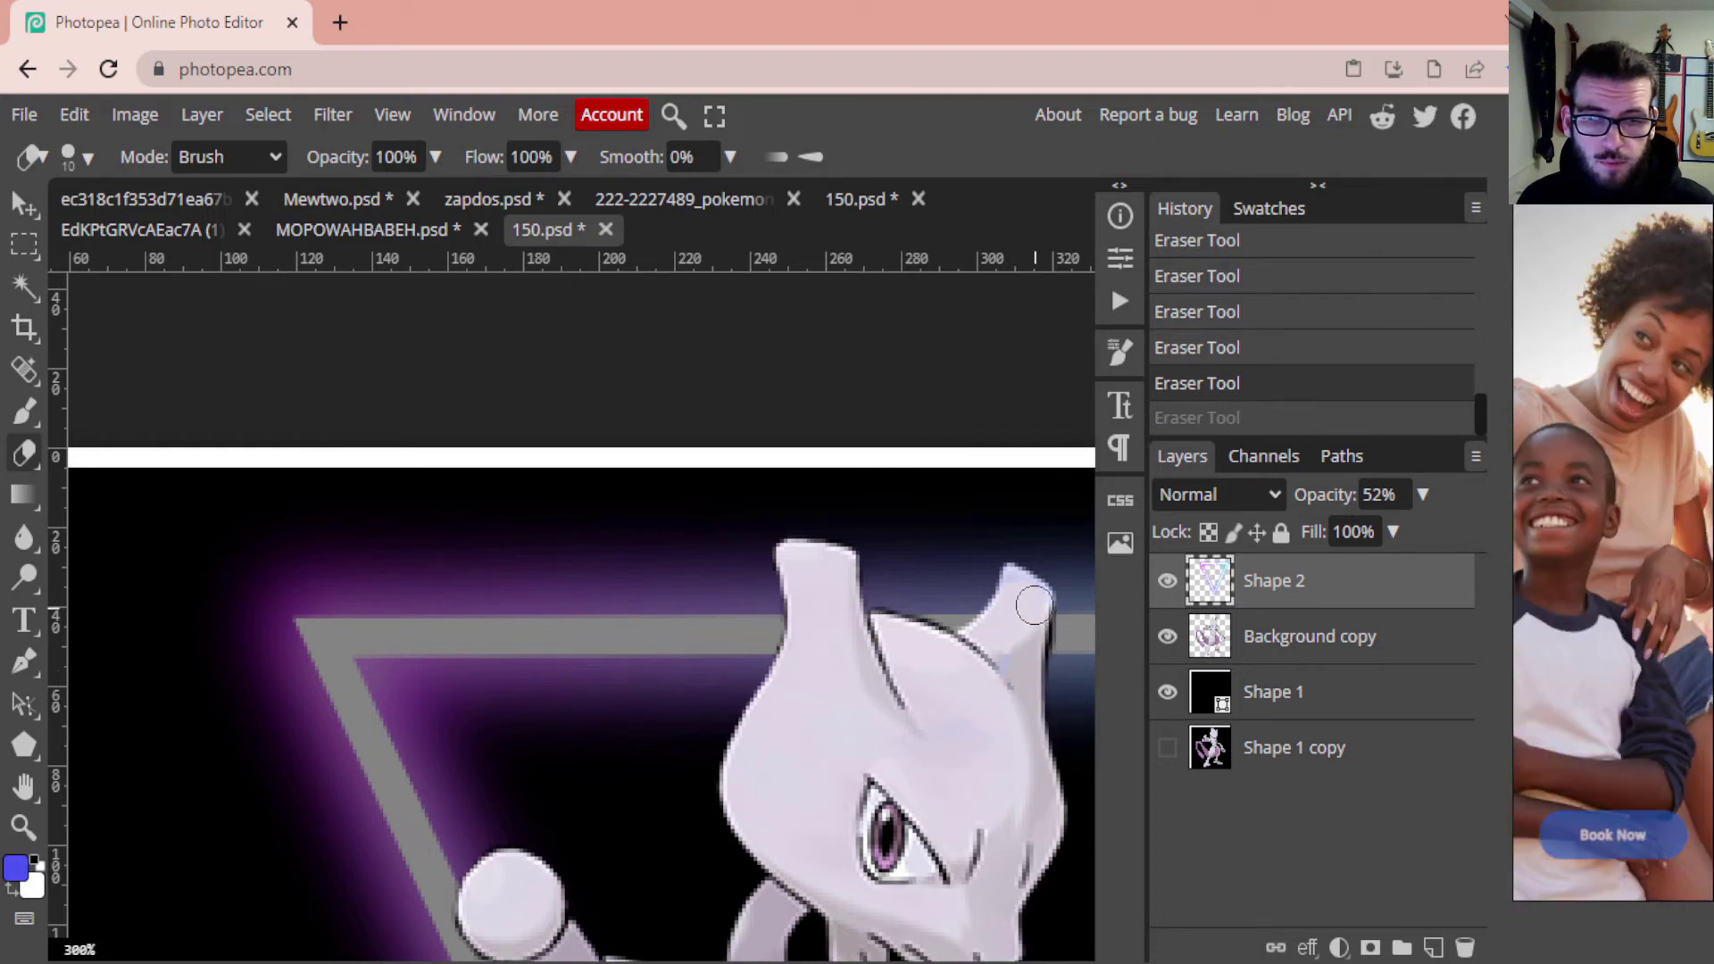
{"action": "key", "text": "ctrl+shift+z"}
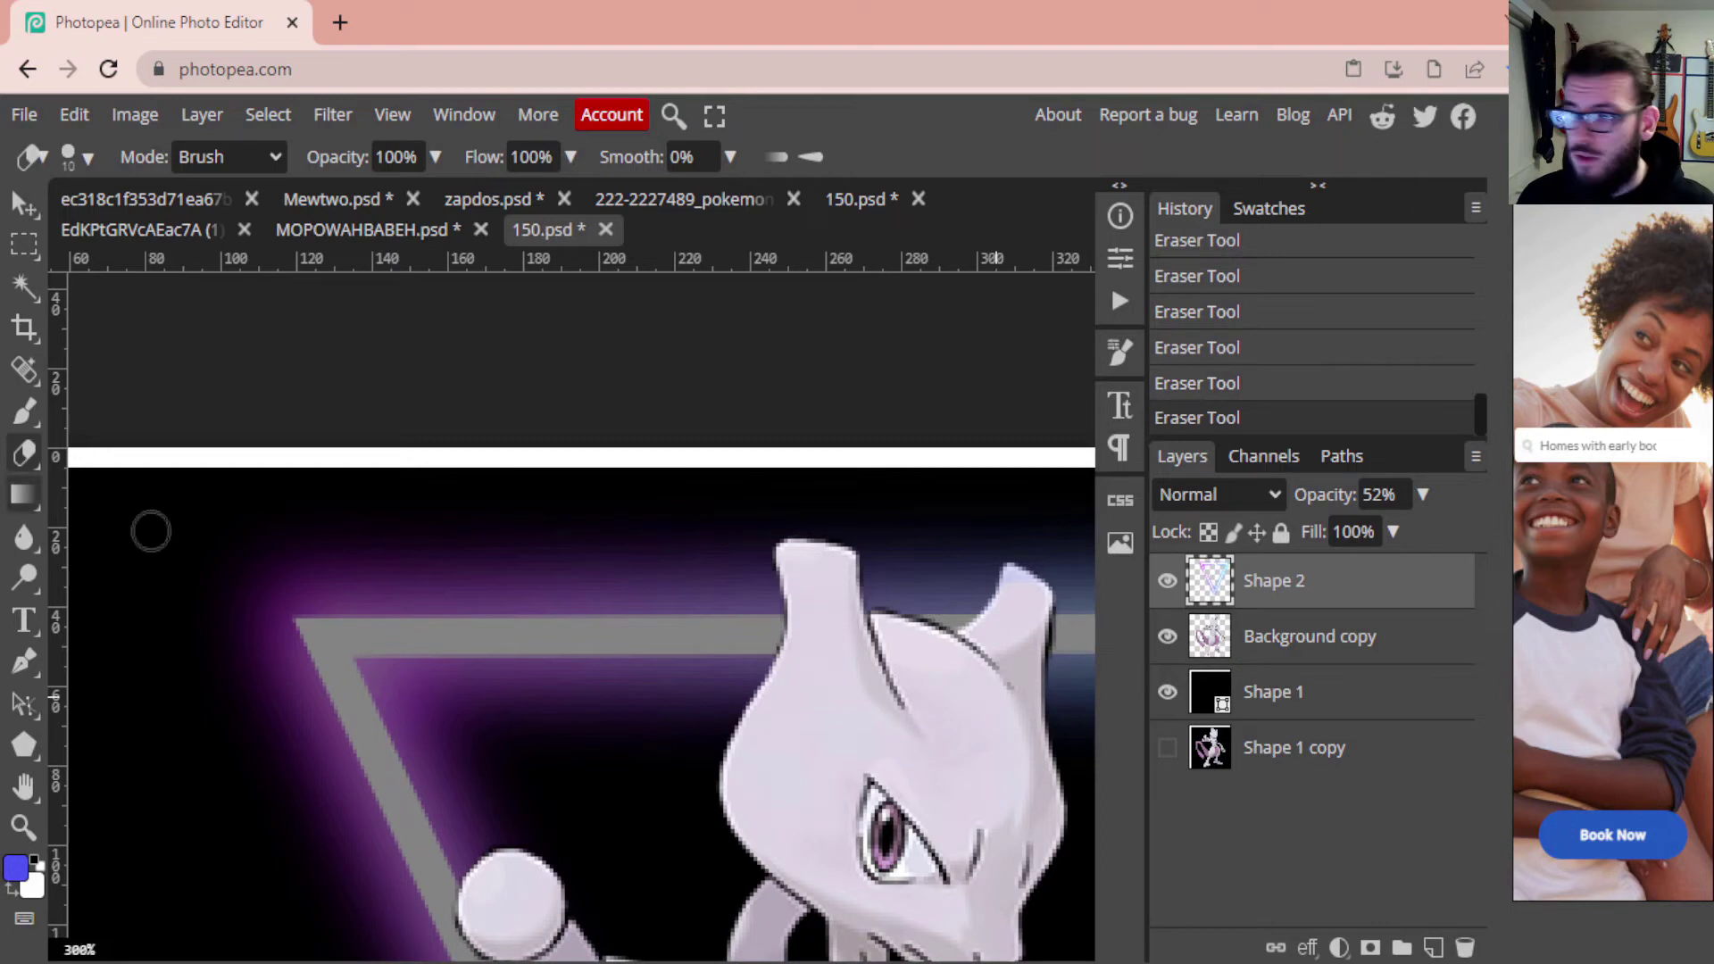
{"action": "left_click", "coordinate": [87, 158]}
{"action": "left_click_drag", "start_coordinate": [218, 227], "coordinate": [210, 227]}
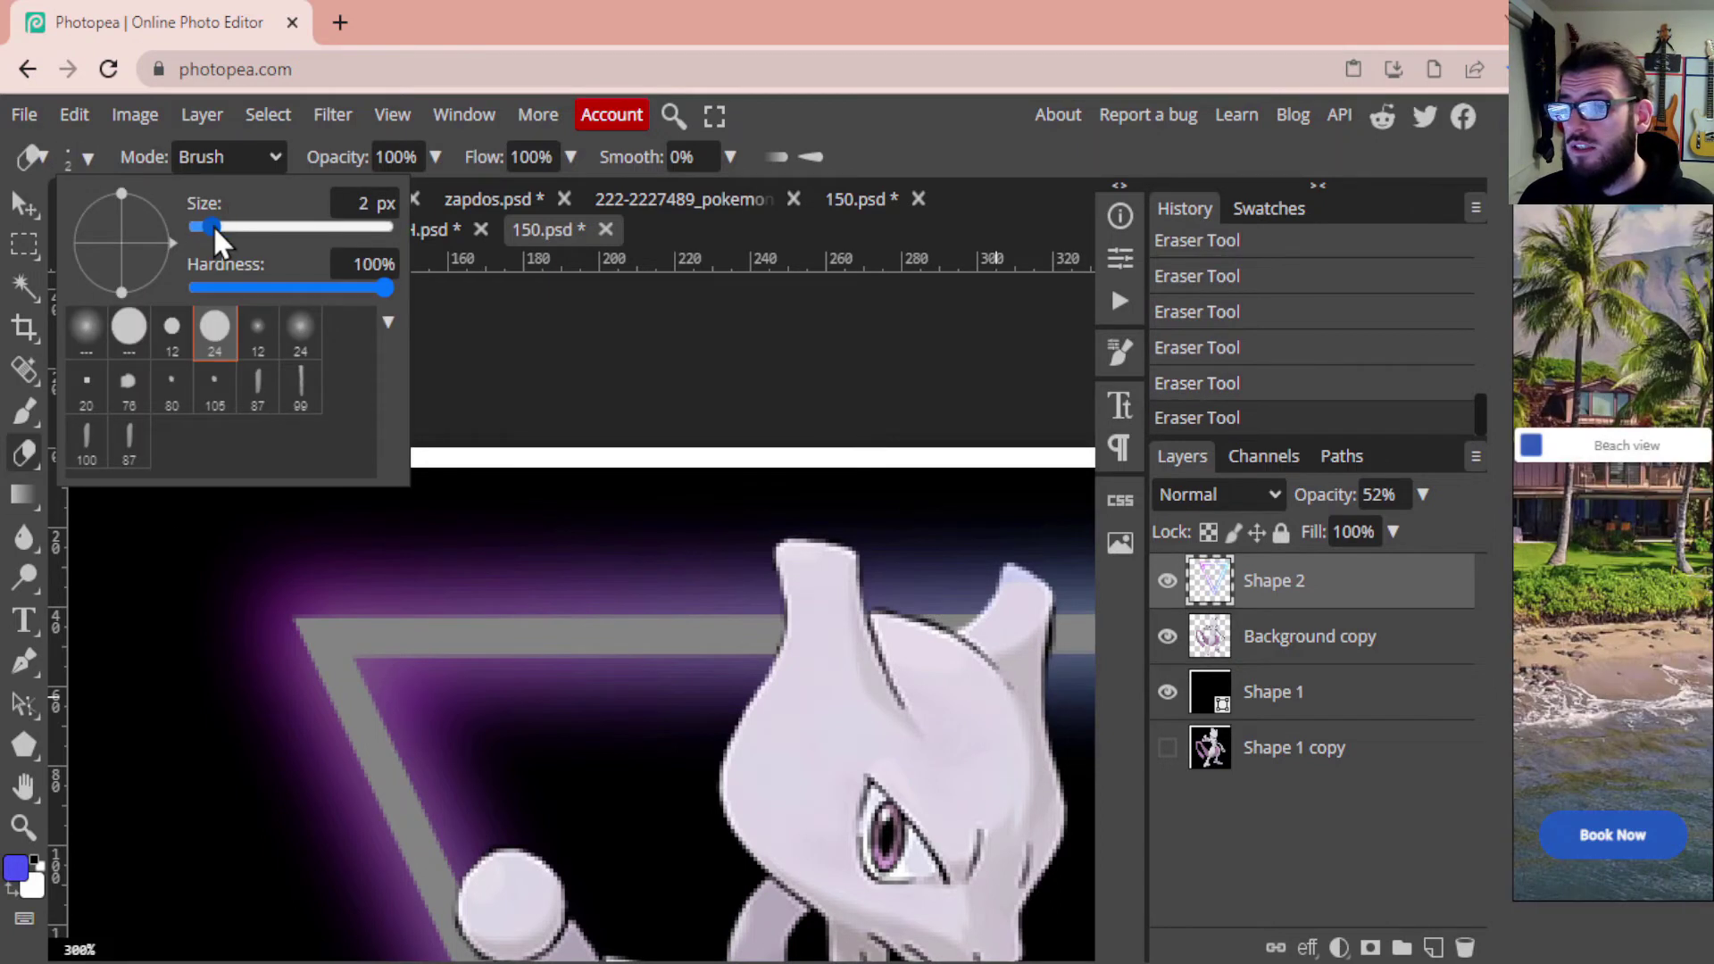
{"action": "left_click", "coordinate": [1004, 582]}
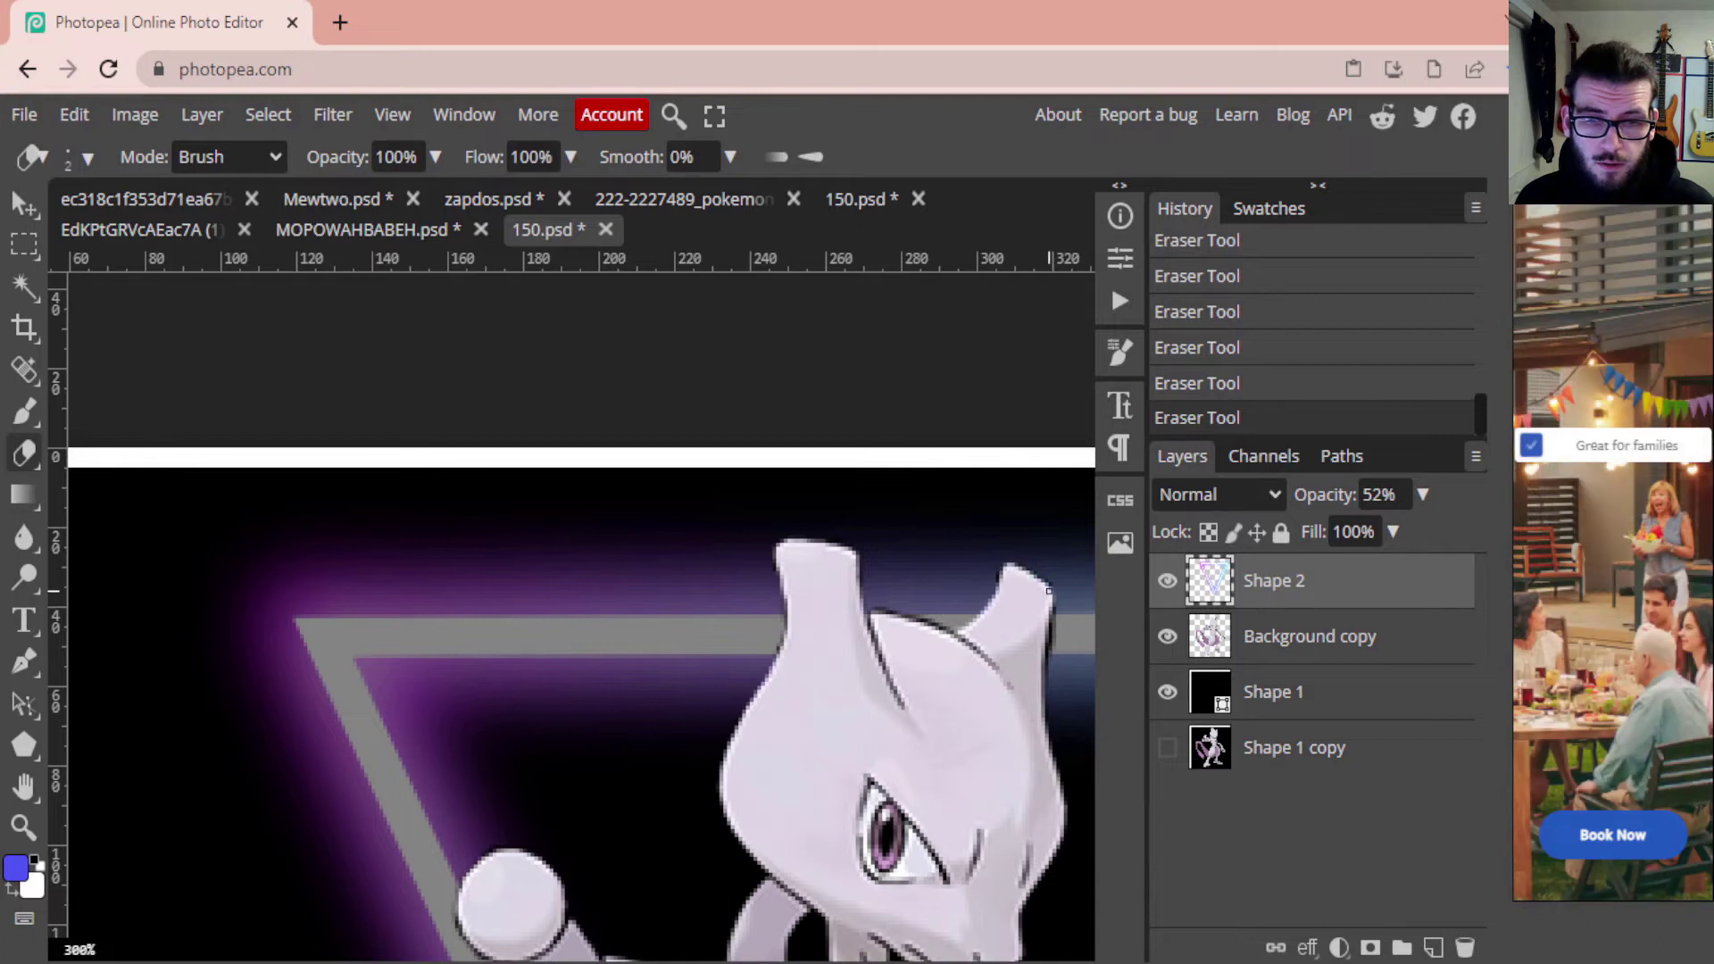
Restore the neon triangle layer to 100% opacity and clean stray bits along Mewtwo's ear edge
{"action": "left_click", "coordinate": [1423, 495]}
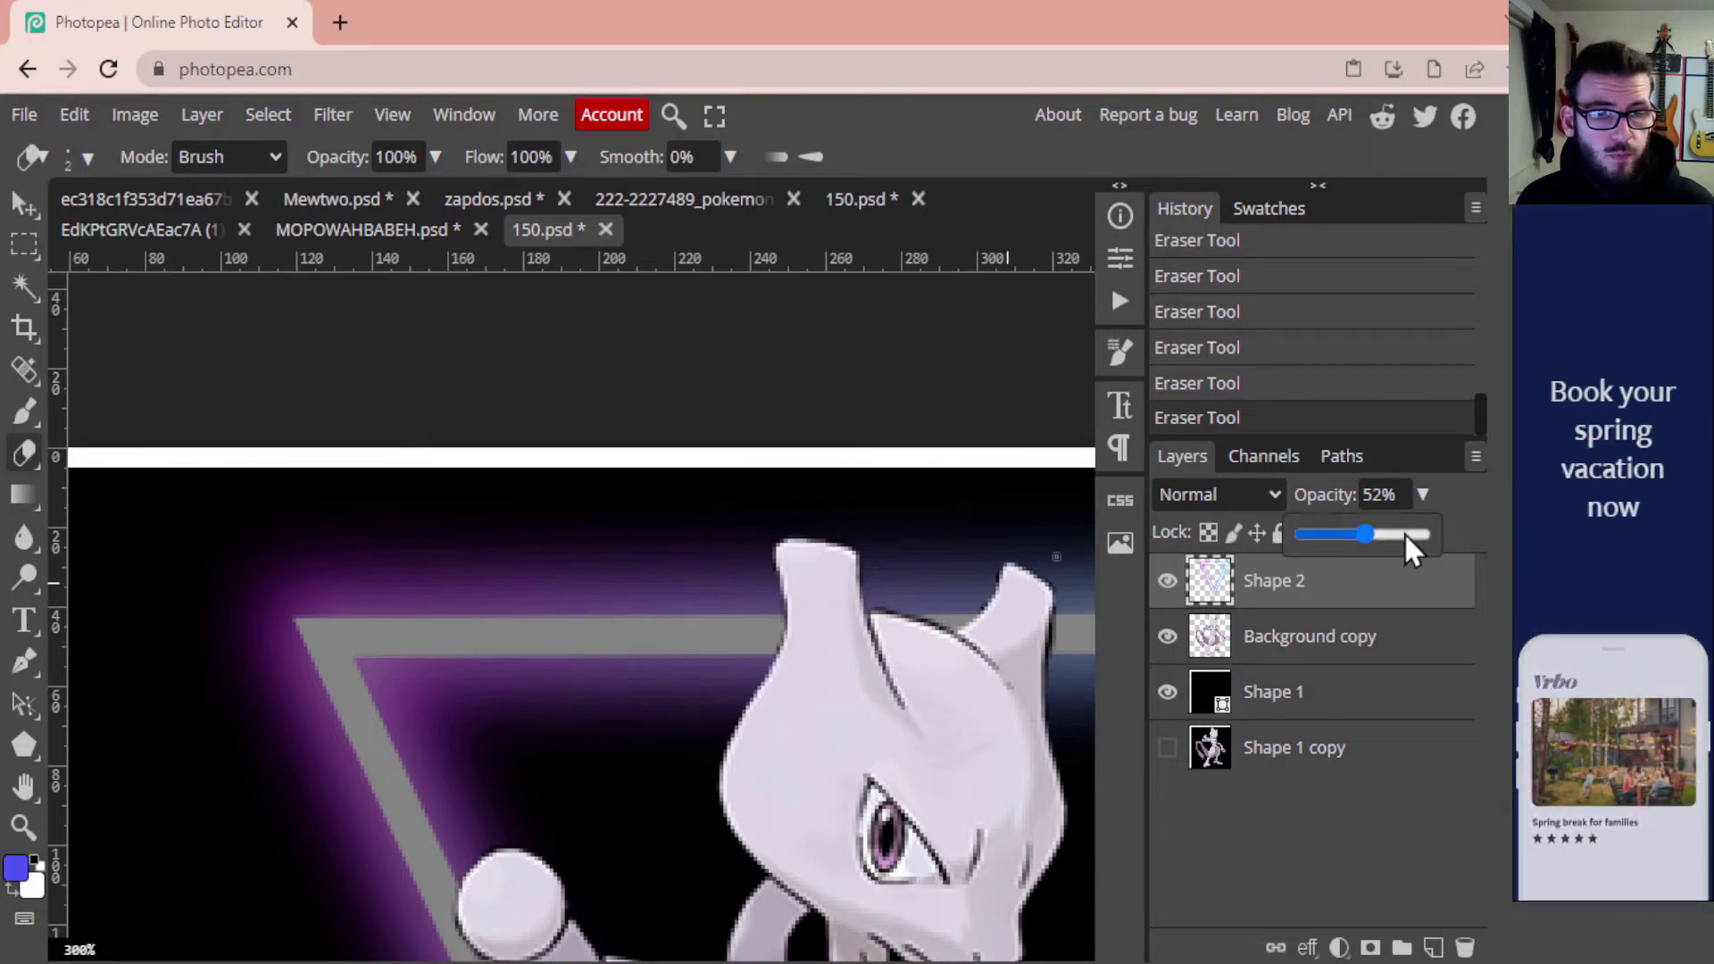
{"action": "left_click_drag", "start_coordinate": [1405, 533], "coordinate": [1416, 538]}
{"action": "left_click", "coordinate": [969, 631]}
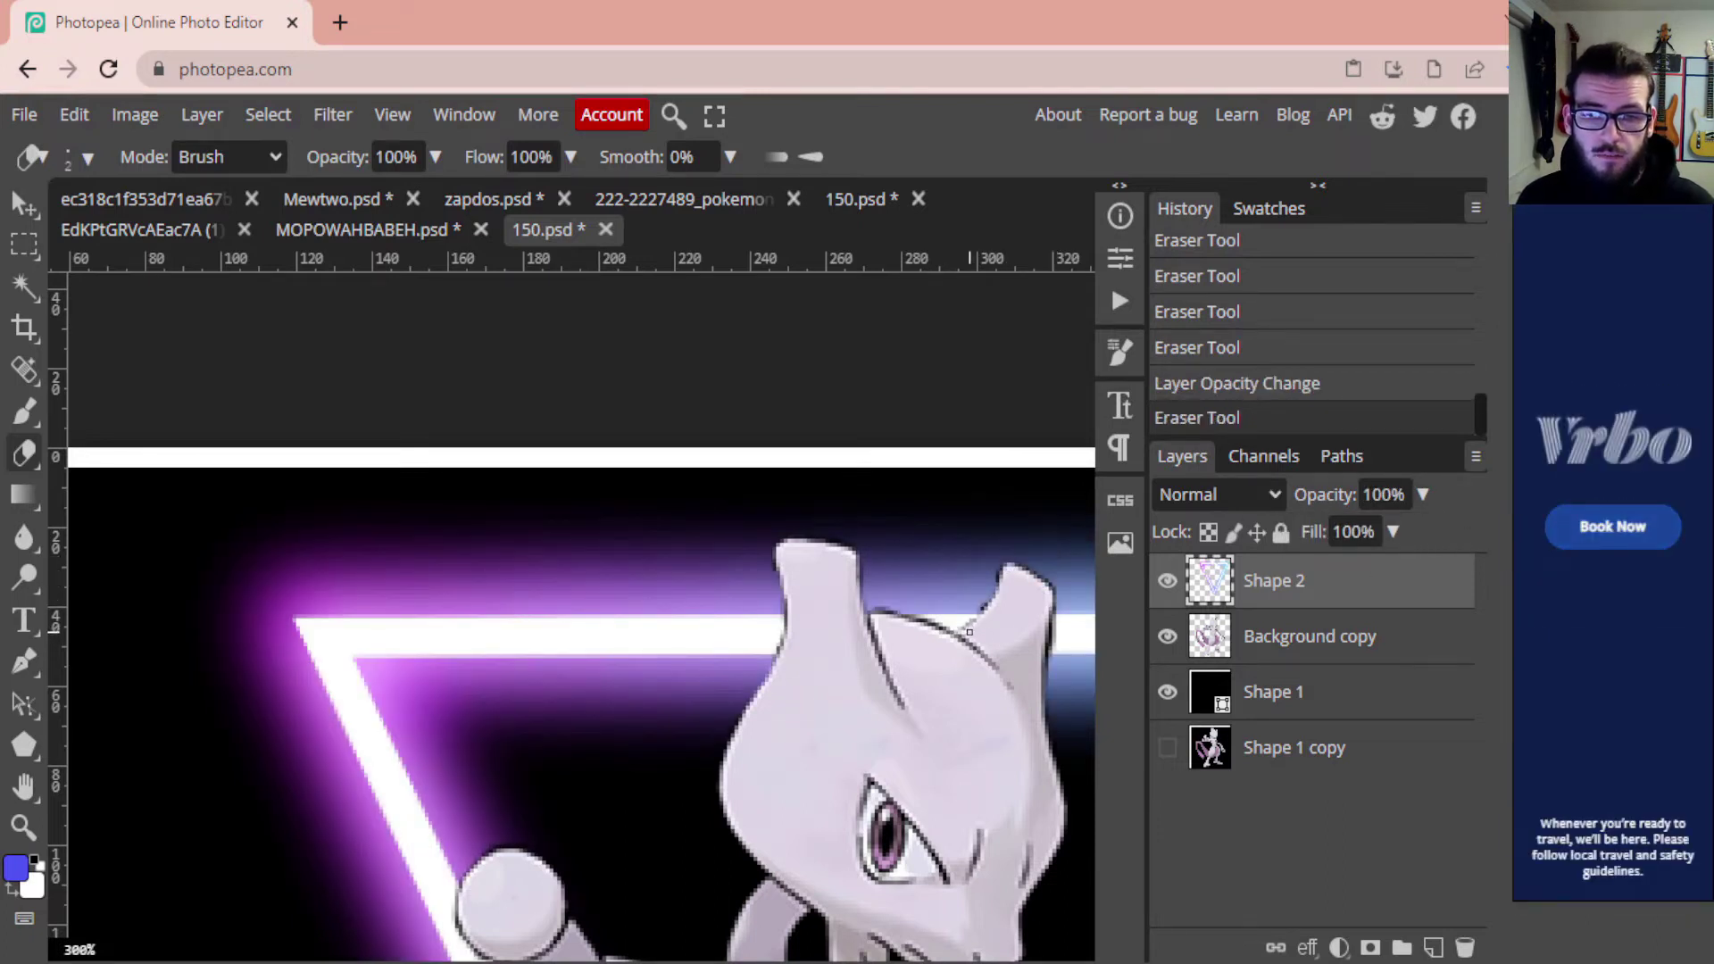
{"action": "left_click", "coordinate": [978, 616]}
{"action": "left_click", "coordinate": [972, 619]}
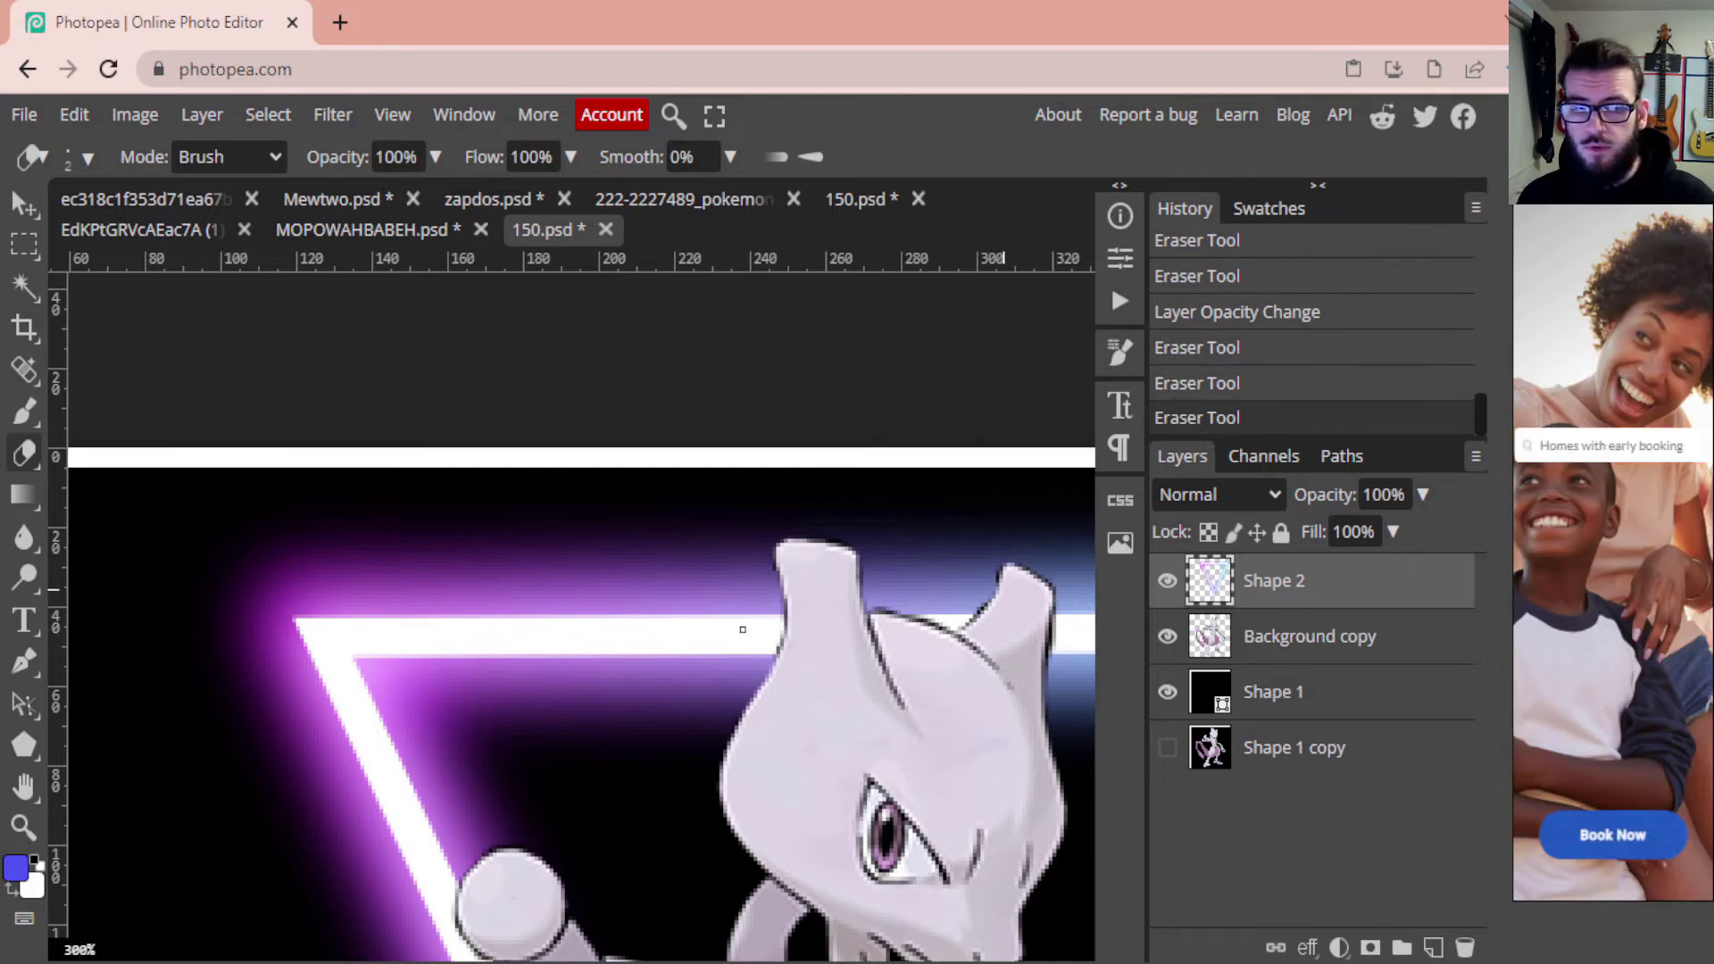
{"action": "left_click_drag", "start_coordinate": [864, 614], "coordinate": [853, 569]}
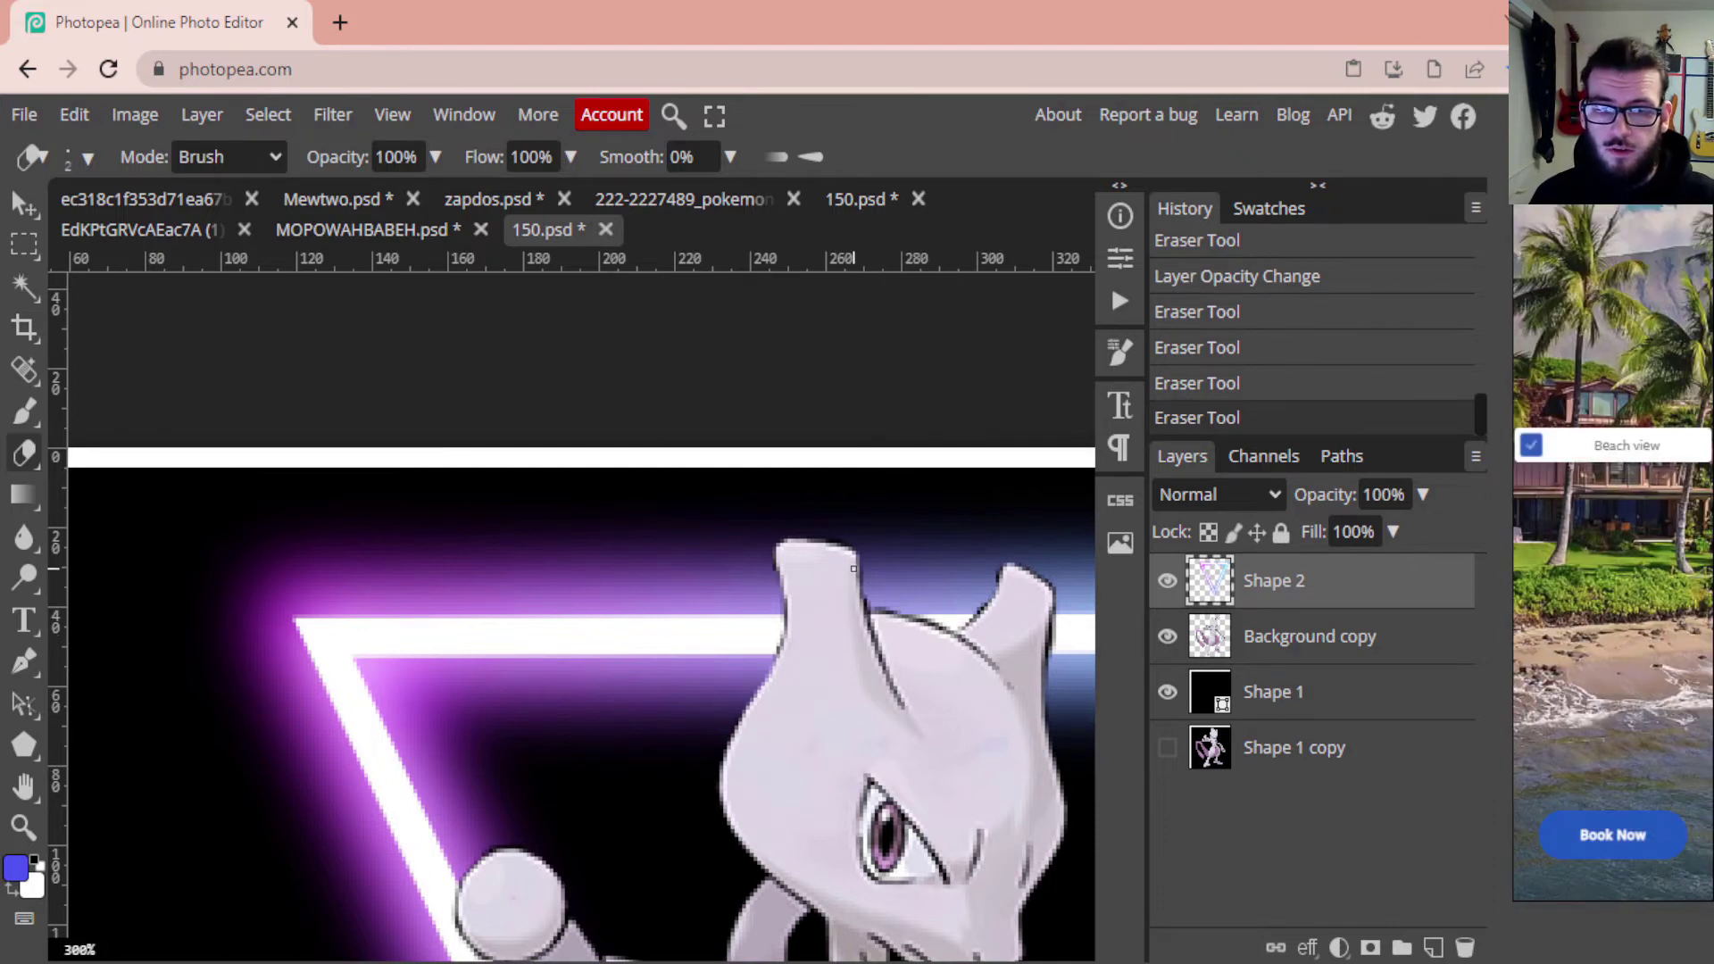
{"action": "left_click", "coordinate": [22, 820]}
Zoom out to 100% to see the whole image and select the Background copy layer
{"action": "left_click", "coordinate": [106, 157]}
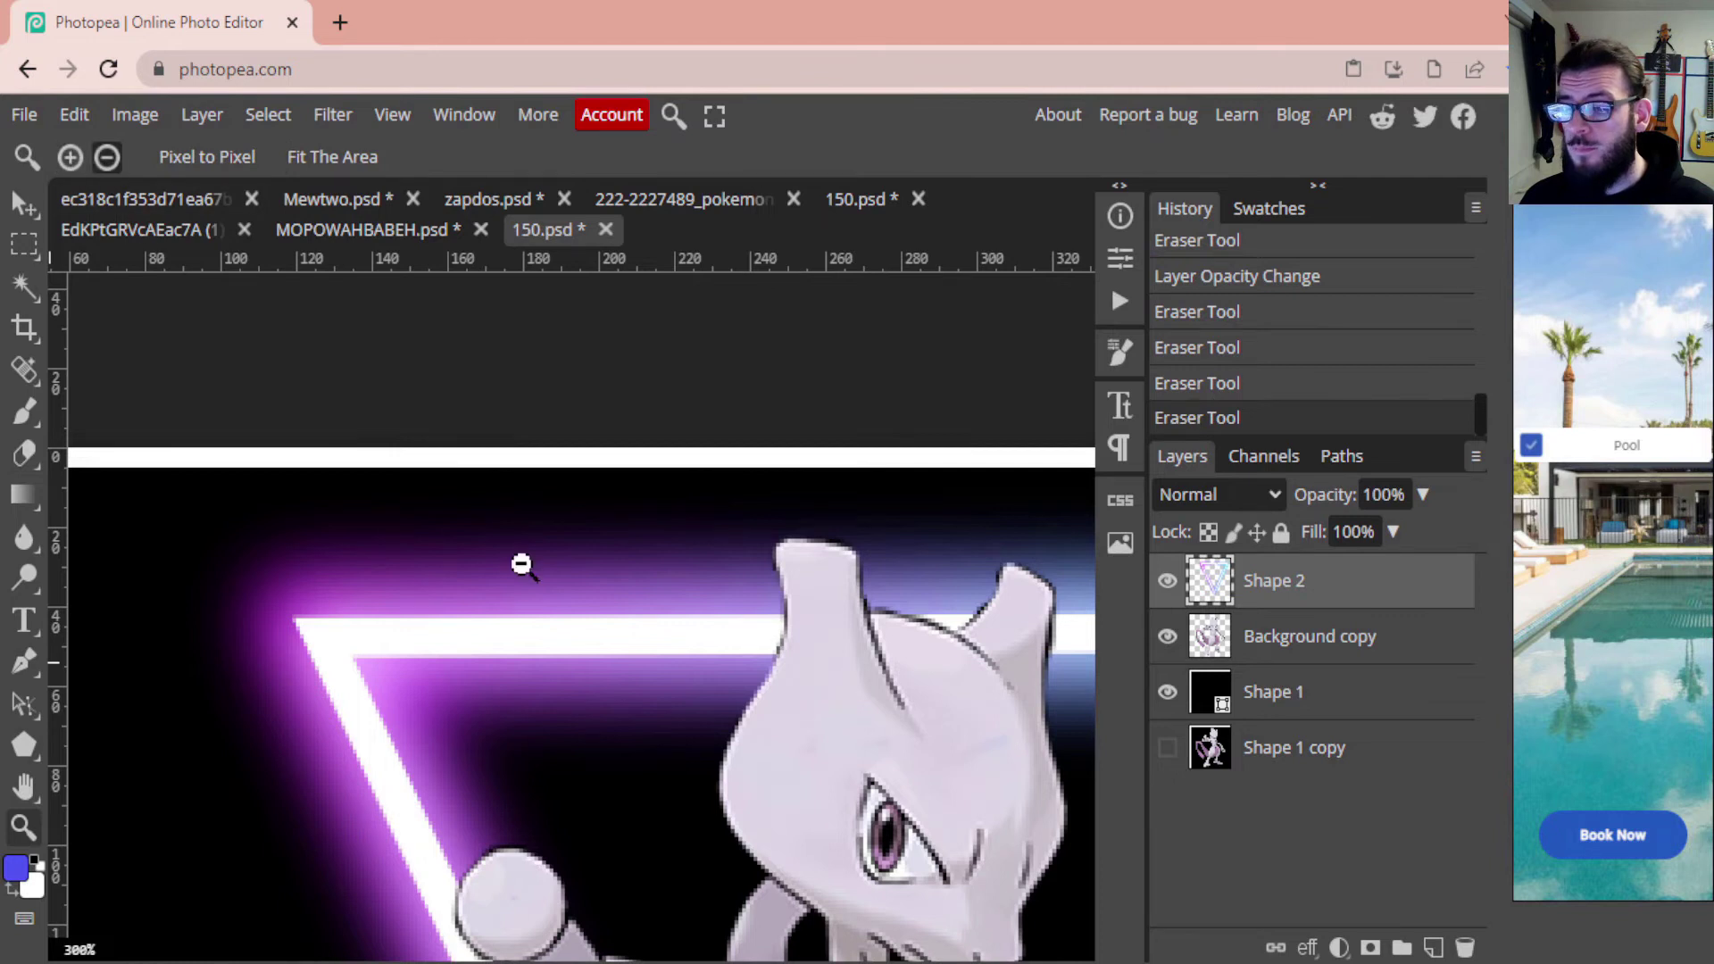
{"action": "left_click", "coordinate": [521, 563]}
{"action": "left_click", "coordinate": [559, 584]}
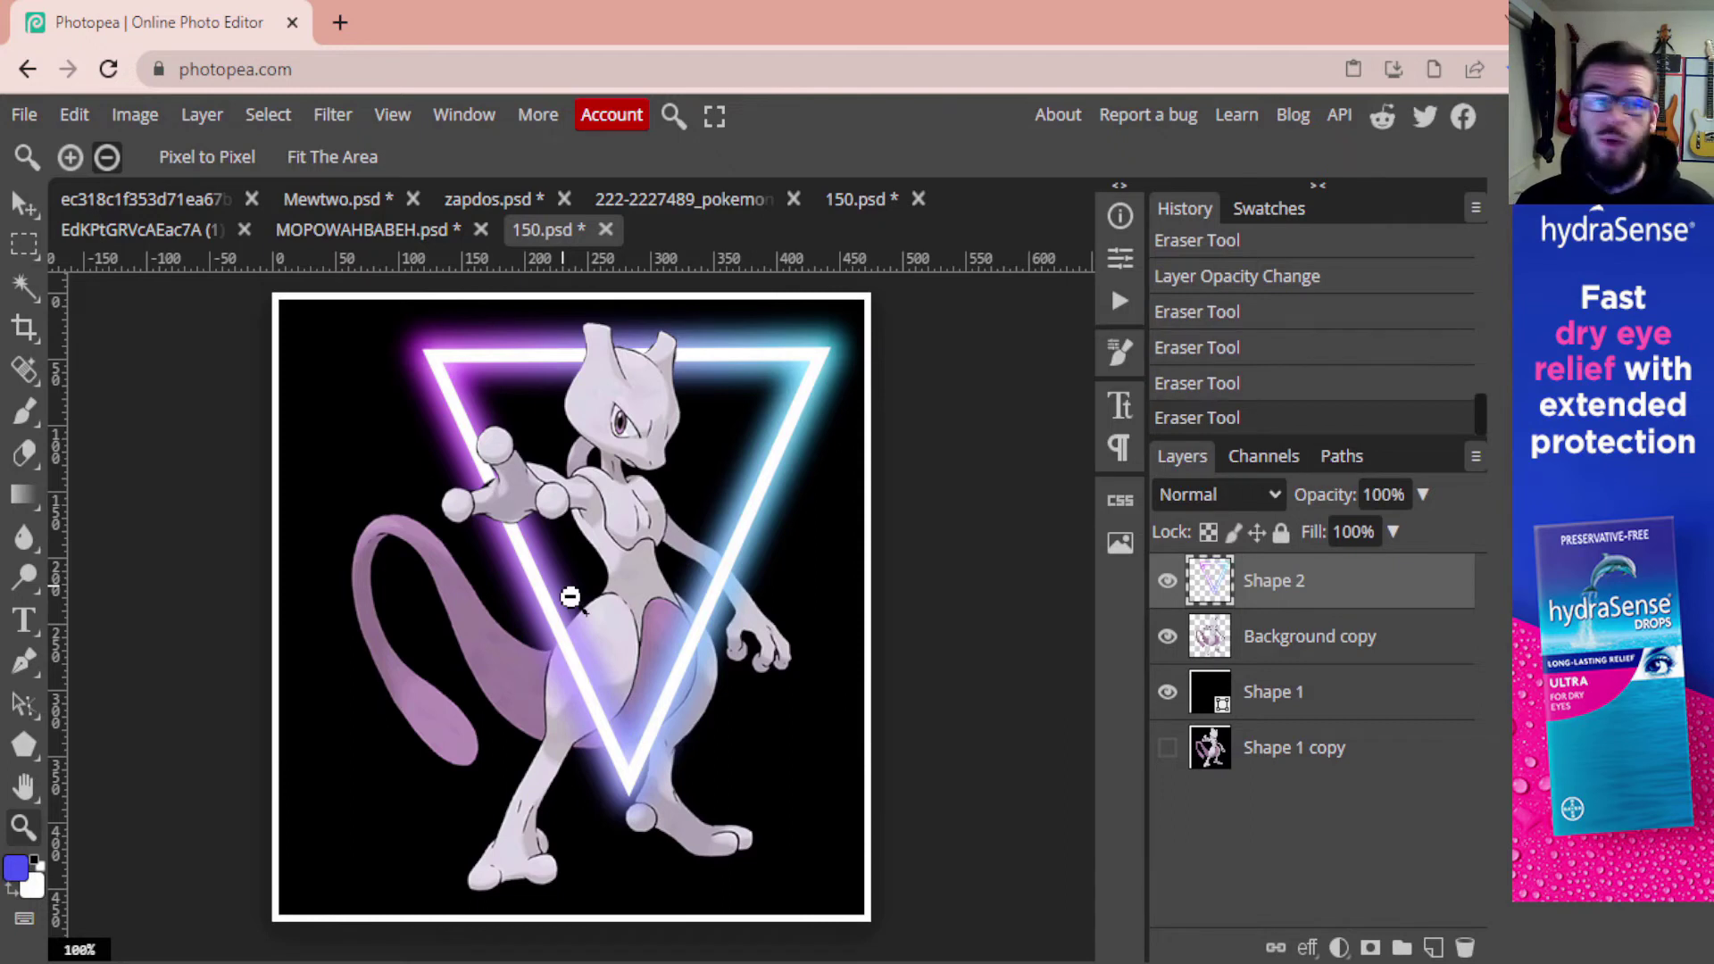
{"action": "left_click", "coordinate": [1262, 659]}
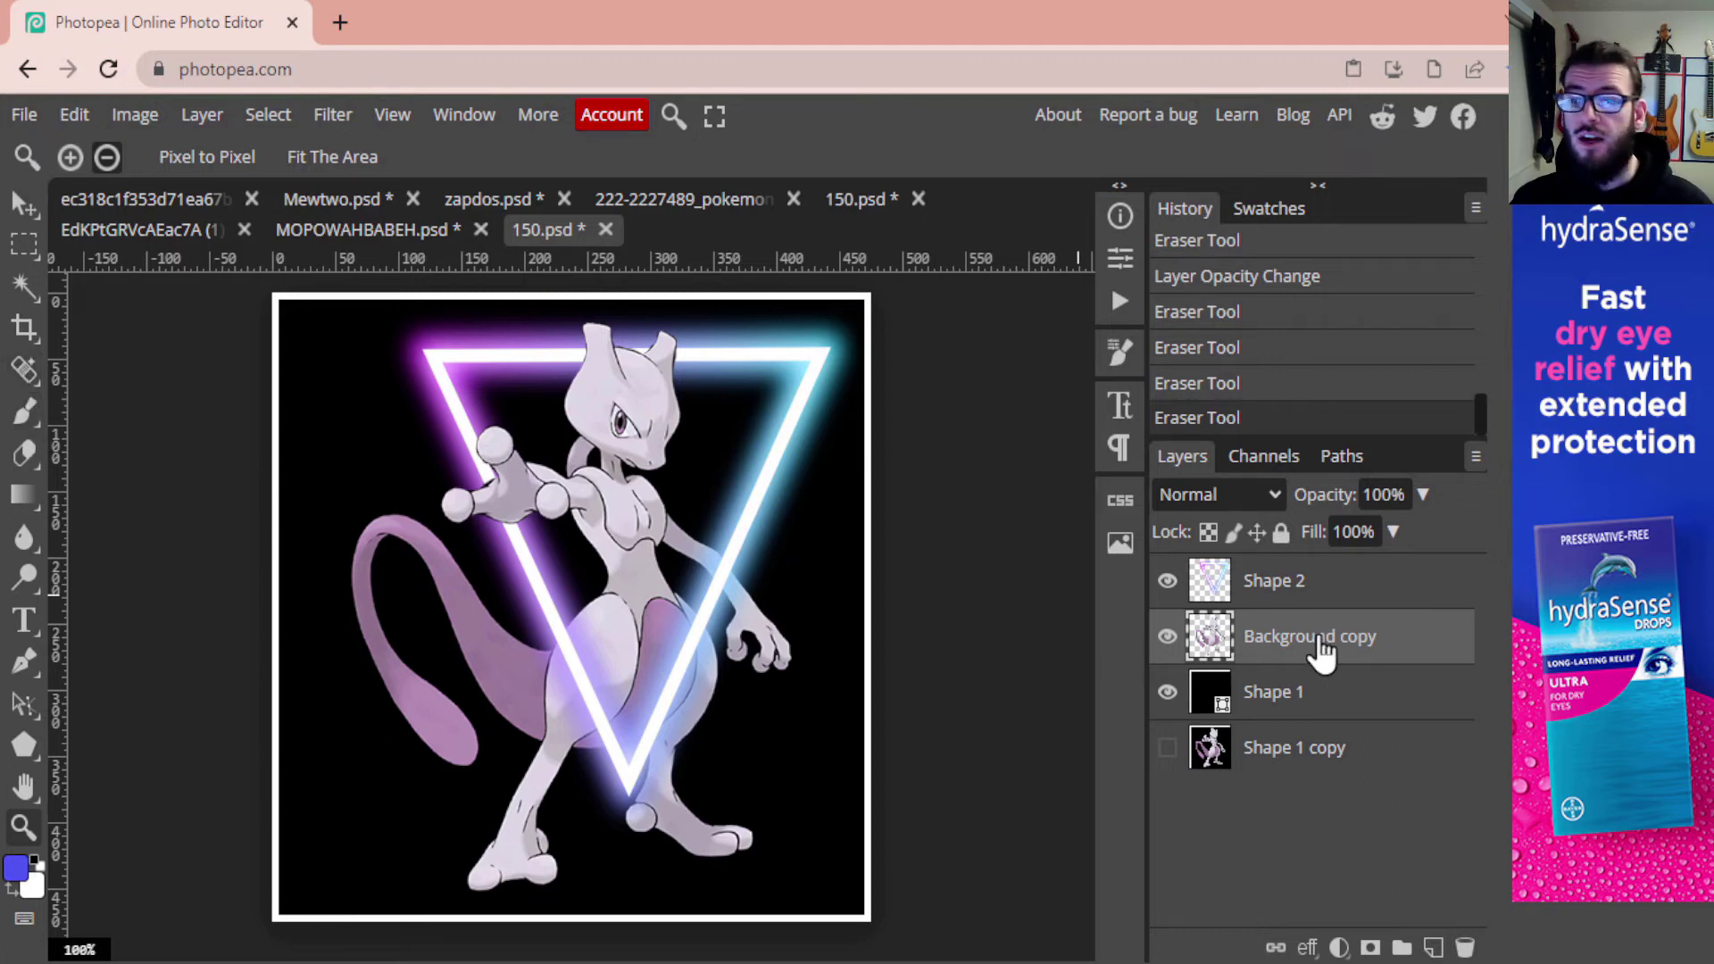
{"action": "left_click", "coordinate": [20, 456]}
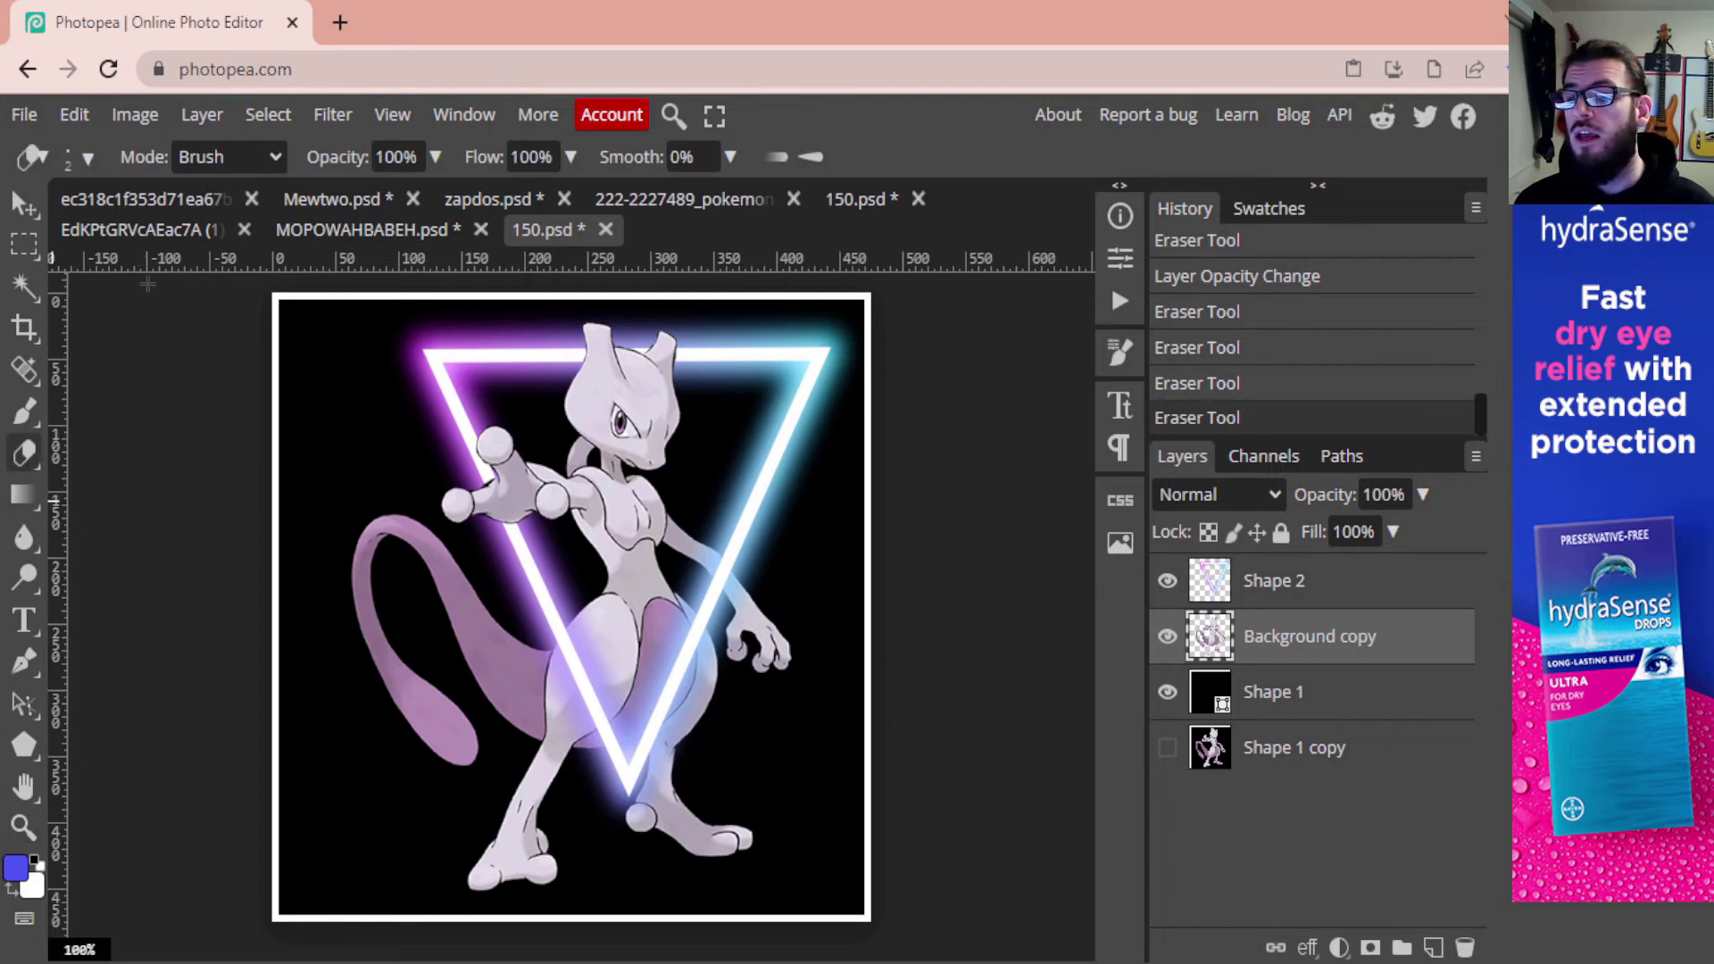
Erase Mewtwo's tail loop, right hand and lower body with a 55 px eraser, then select Shape 2
{"action": "left_click", "coordinate": [88, 158]}
{"action": "left_click_drag", "start_coordinate": [190, 227], "coordinate": [259, 228]}
{"action": "mouse_move", "coordinate": [357, 536]}
{"action": "left_mouse_down"}
{"action": "mouse_move", "coordinate": [389, 556]}
{"action": "mouse_move", "coordinate": [405, 555]}
{"action": "mouse_move", "coordinate": [398, 534]}
{"action": "mouse_move", "coordinate": [540, 689]}
{"action": "mouse_move", "coordinate": [523, 658]}
{"action": "mouse_move", "coordinate": [541, 672]}
{"action": "mouse_move", "coordinate": [583, 777]}
{"action": "mouse_move", "coordinate": [572, 835]}
{"action": "mouse_move", "coordinate": [465, 882]}
{"action": "mouse_move", "coordinate": [517, 787]}
{"action": "mouse_move", "coordinate": [459, 686]}
{"action": "mouse_move", "coordinate": [495, 734]}
{"action": "mouse_move", "coordinate": [401, 727]}
{"action": "mouse_move", "coordinate": [330, 553]}
{"action": "mouse_move", "coordinate": [417, 683]}
{"action": "left_mouse_up"}
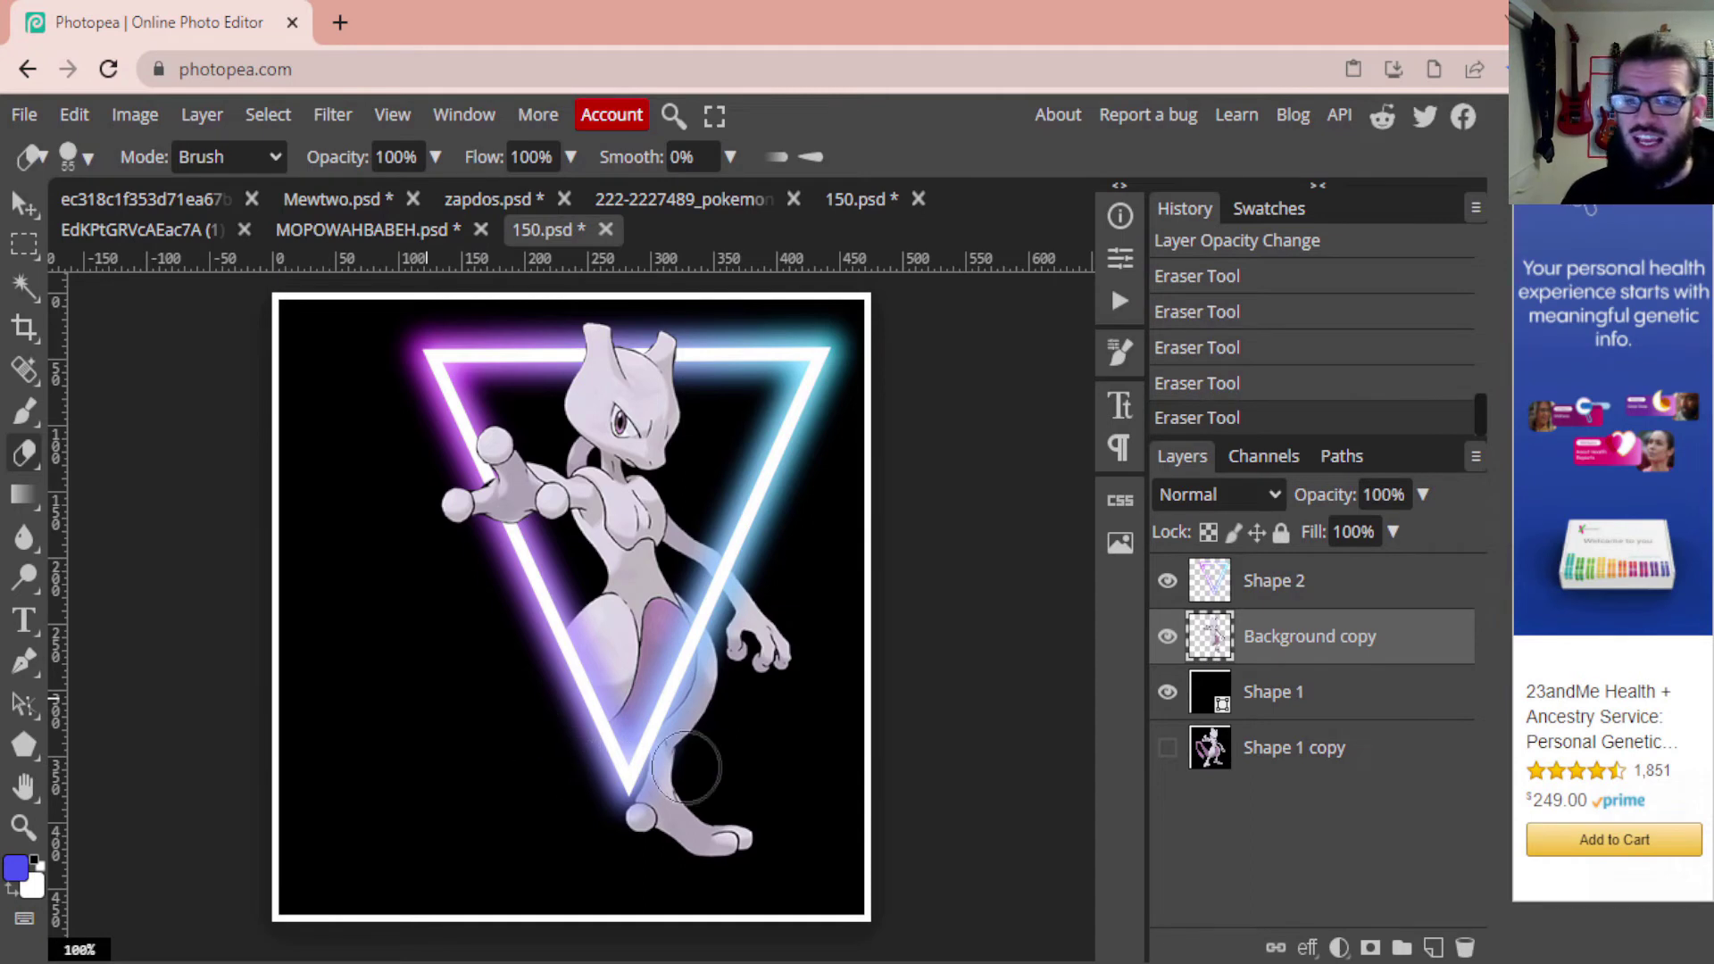
{"action": "mouse_move", "coordinate": [767, 613]}
{"action": "left_mouse_down"}
{"action": "mouse_move", "coordinate": [750, 686]}
{"action": "mouse_move", "coordinate": [804, 639]}
{"action": "mouse_move", "coordinate": [789, 602]}
{"action": "mouse_move", "coordinate": [752, 594]}
{"action": "mouse_move", "coordinate": [649, 850]}
{"action": "mouse_move", "coordinate": [676, 819]}
{"action": "mouse_move", "coordinate": [706, 868]}
{"action": "mouse_move", "coordinate": [767, 810]}
{"action": "left_mouse_up"}
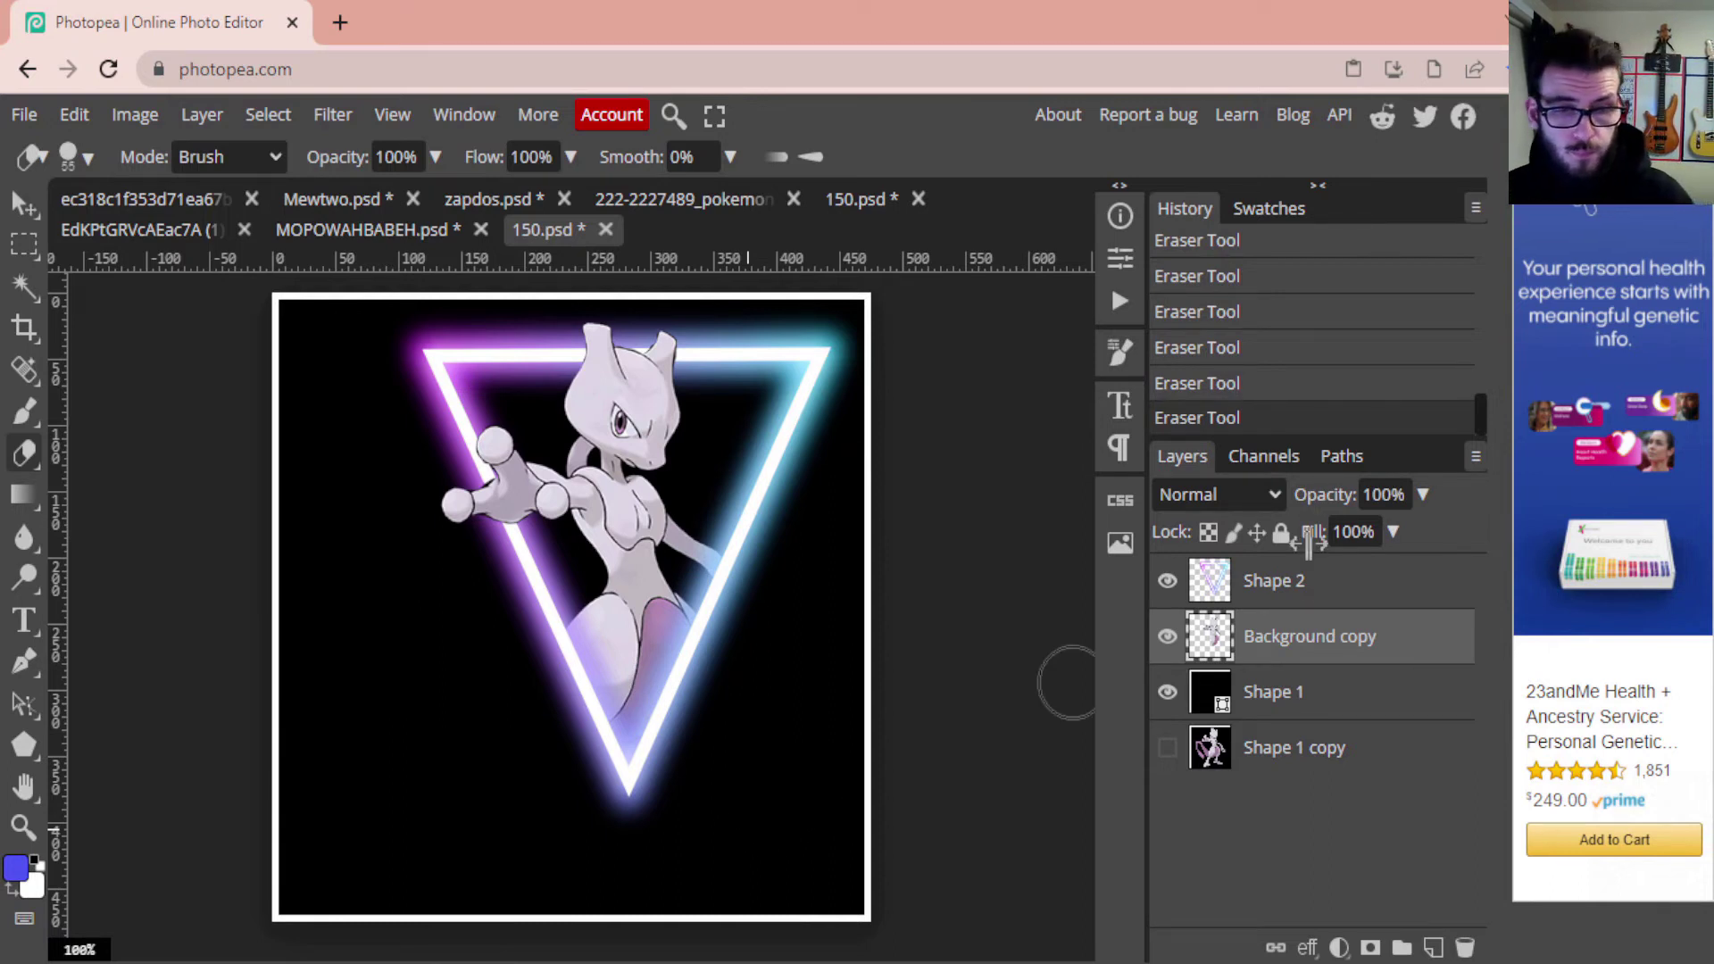
{"action": "left_click", "coordinate": [1316, 582]}
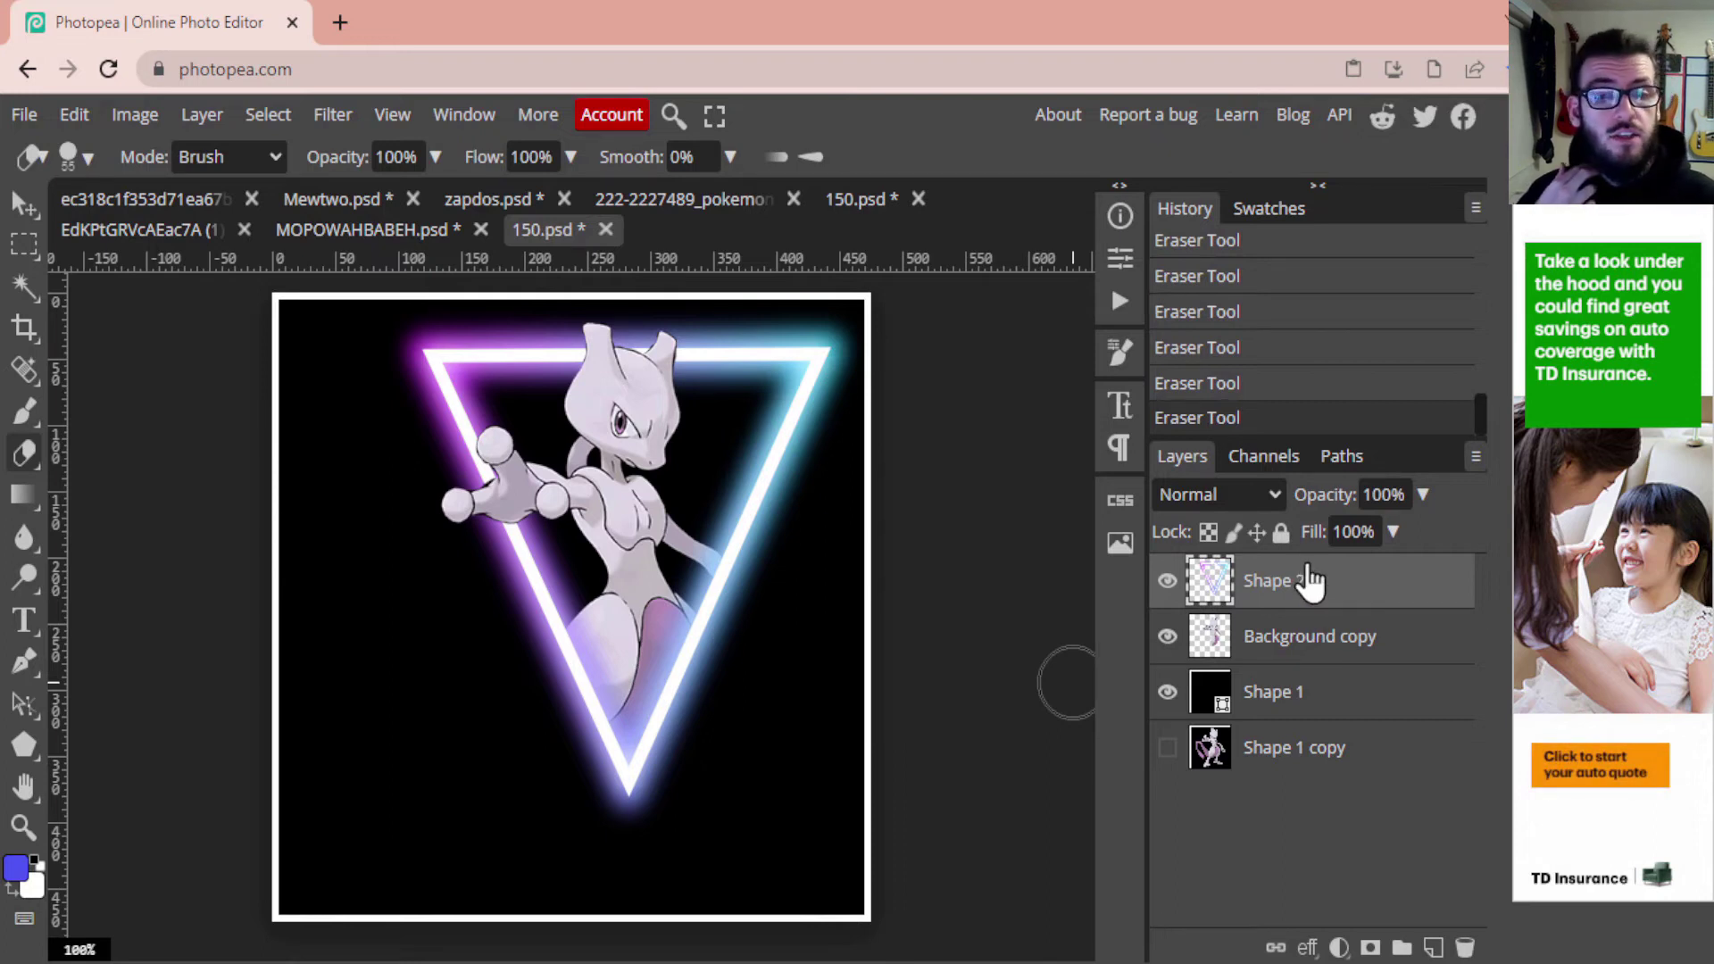
{"action": "left_click", "coordinate": [1433, 947]}
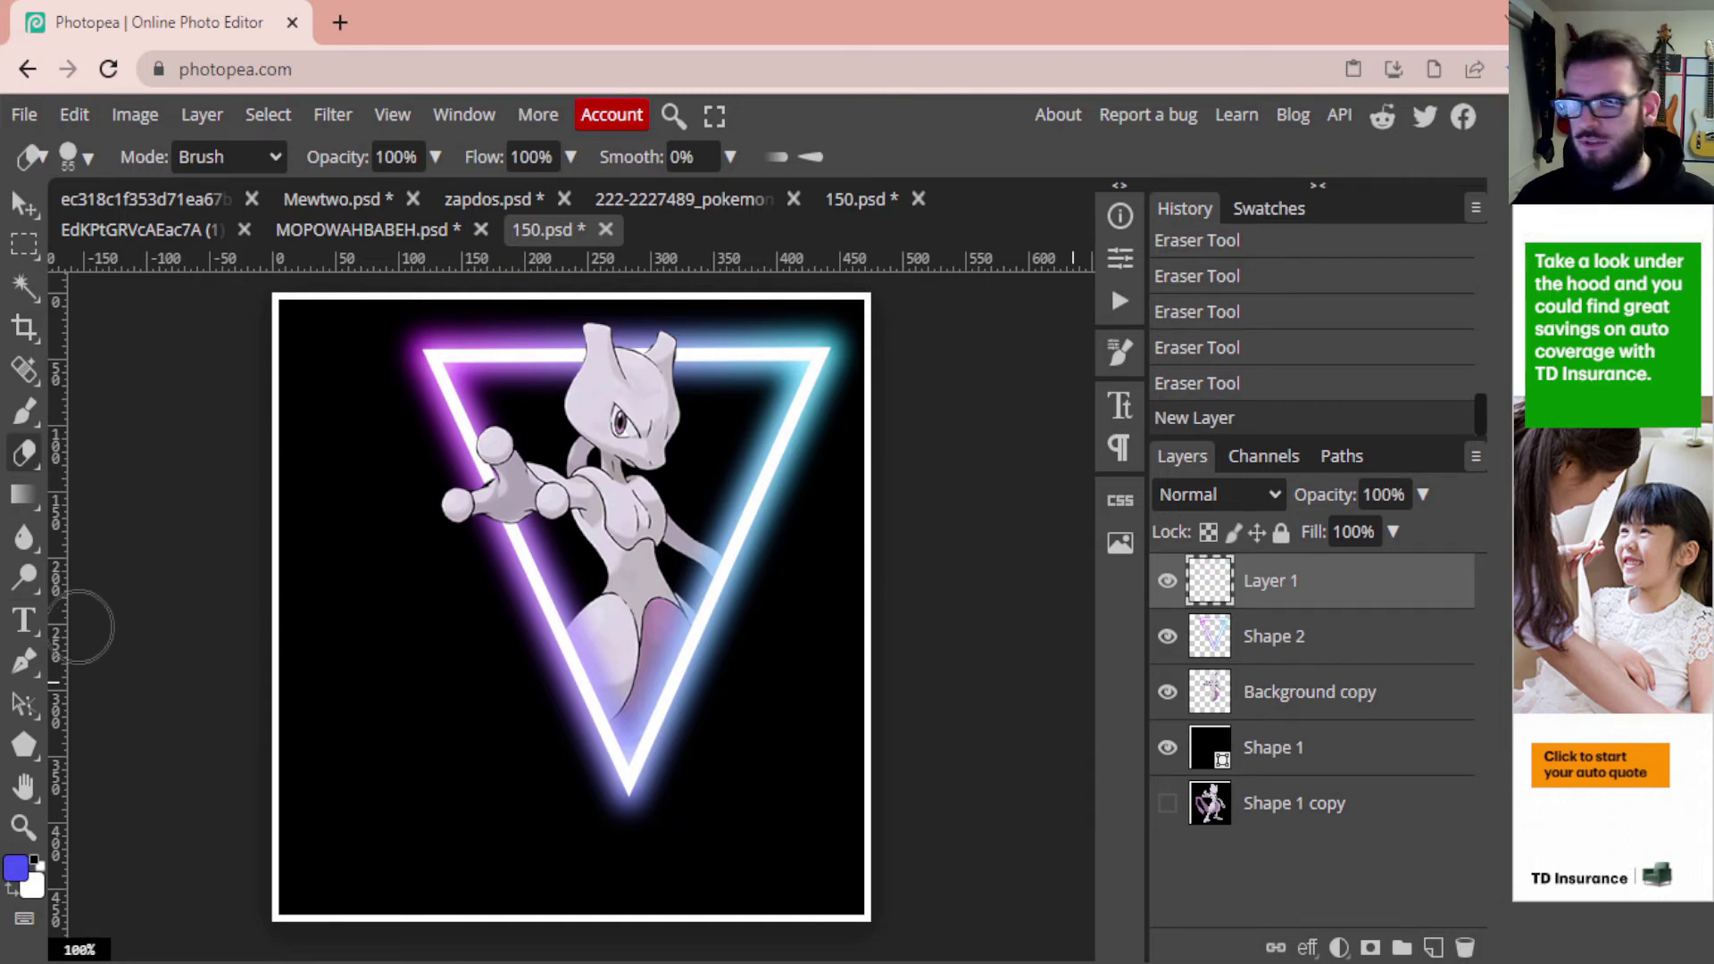
Sample the magenta glow at the triangle's top-left corner with the Eyedropper
{"action": "right_click", "coordinate": [18, 463]}
{"action": "mouse_move", "coordinate": [24, 328]}
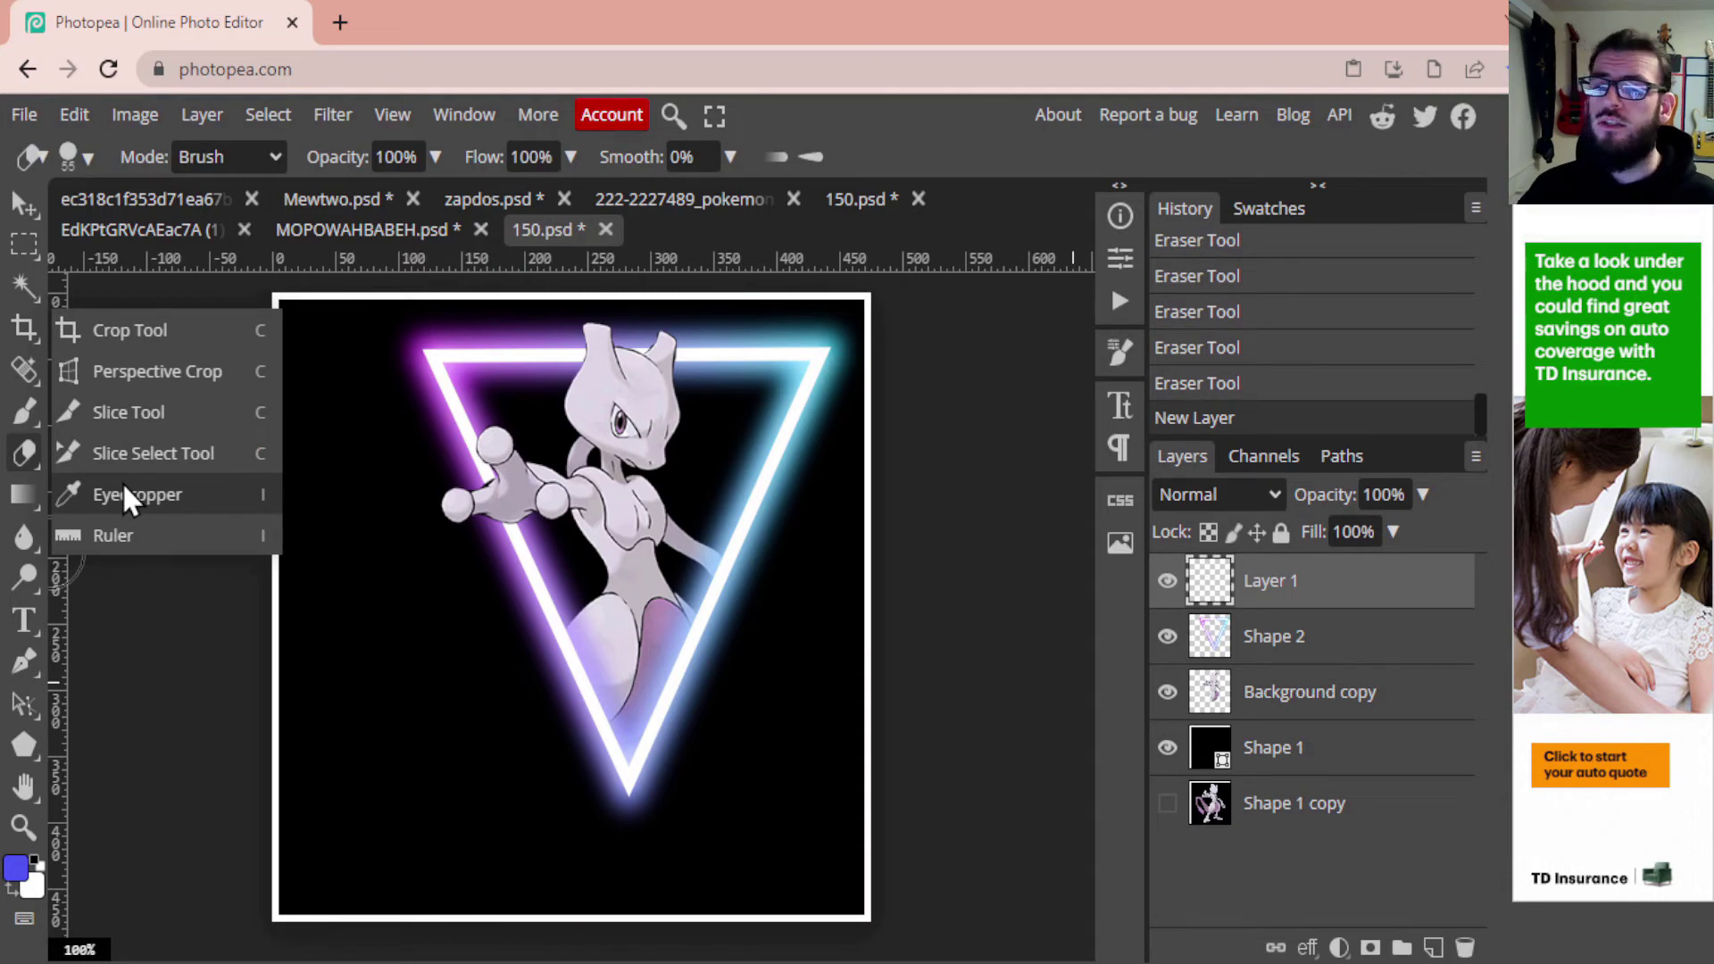
{"action": "left_click", "coordinate": [125, 496]}
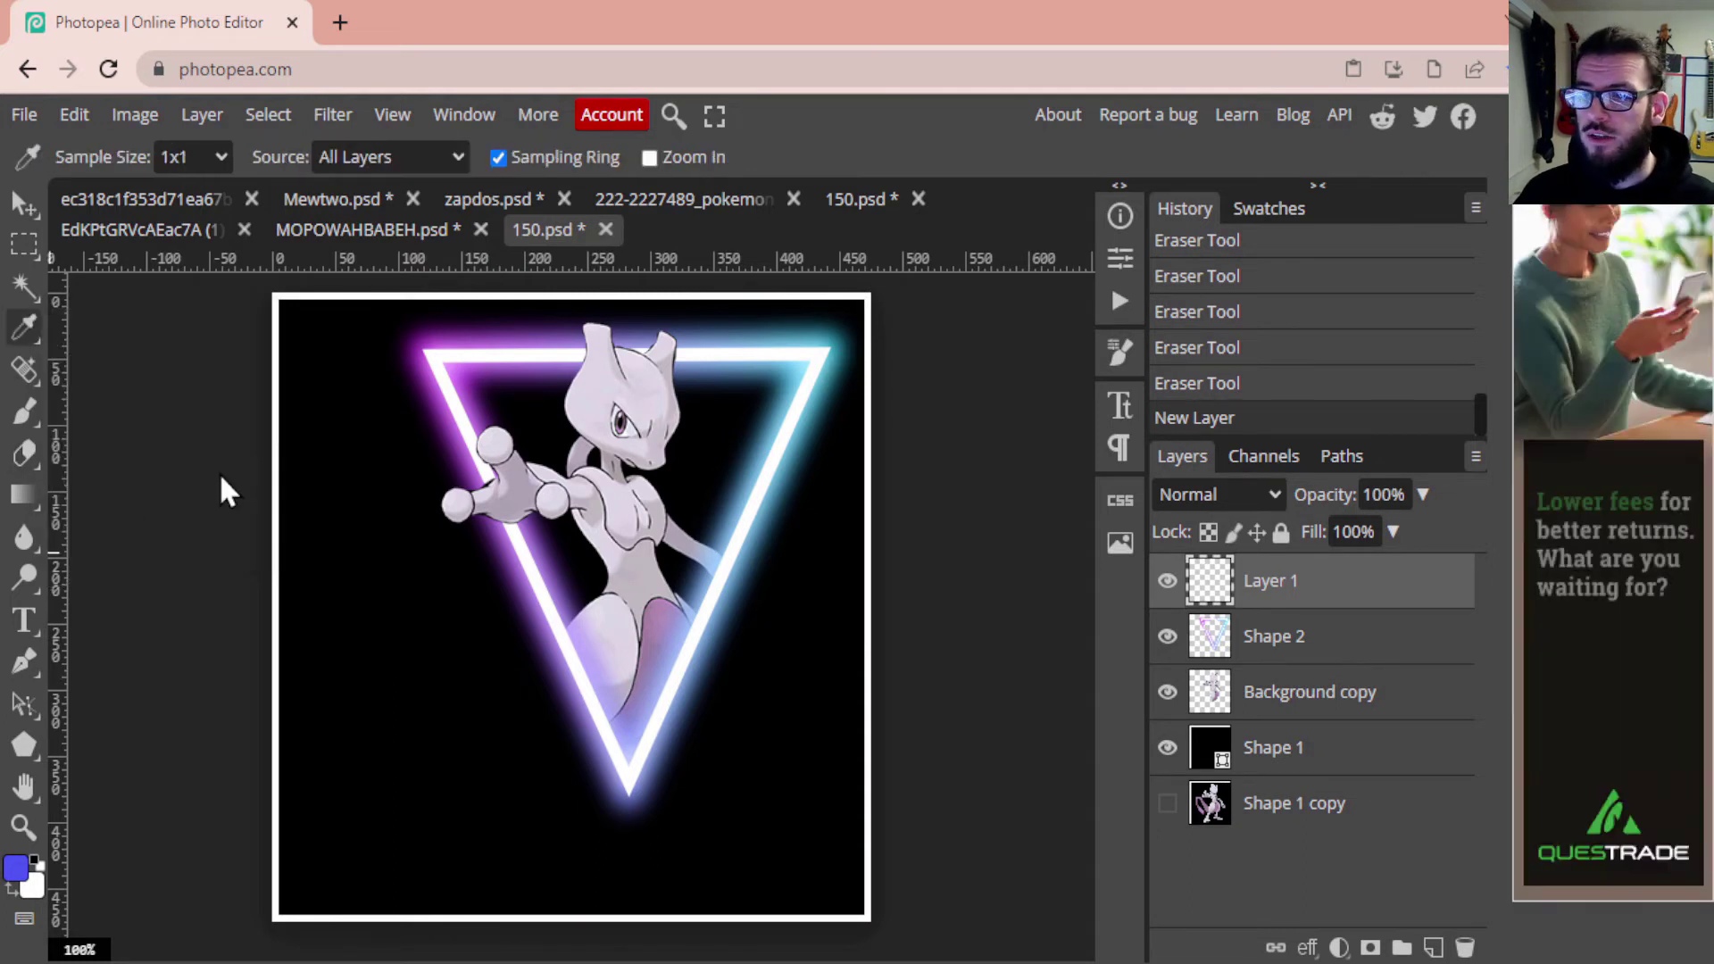
{"action": "left_click", "coordinate": [437, 361]}
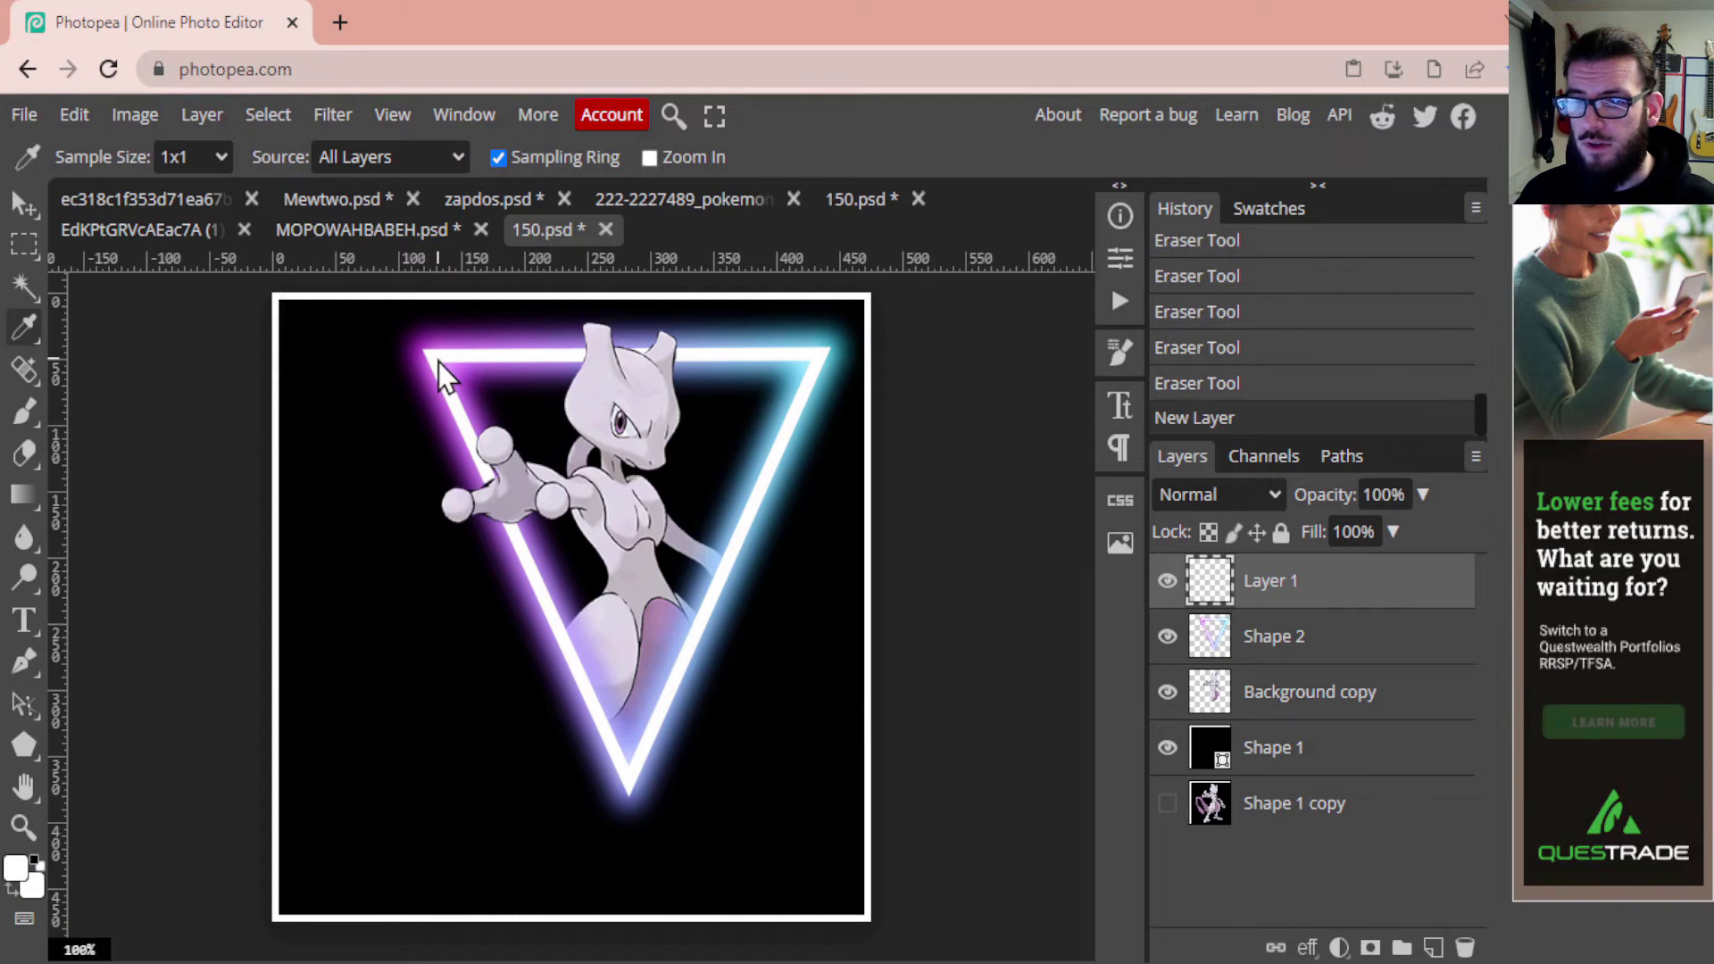
{"action": "mouse_move", "coordinate": [438, 362]}
{"action": "left_mouse_down"}
{"action": "mouse_move", "coordinate": [429, 386]}
{"action": "mouse_move", "coordinate": [446, 397]}
{"action": "mouse_move", "coordinate": [461, 379]}
{"action": "left_mouse_up"}
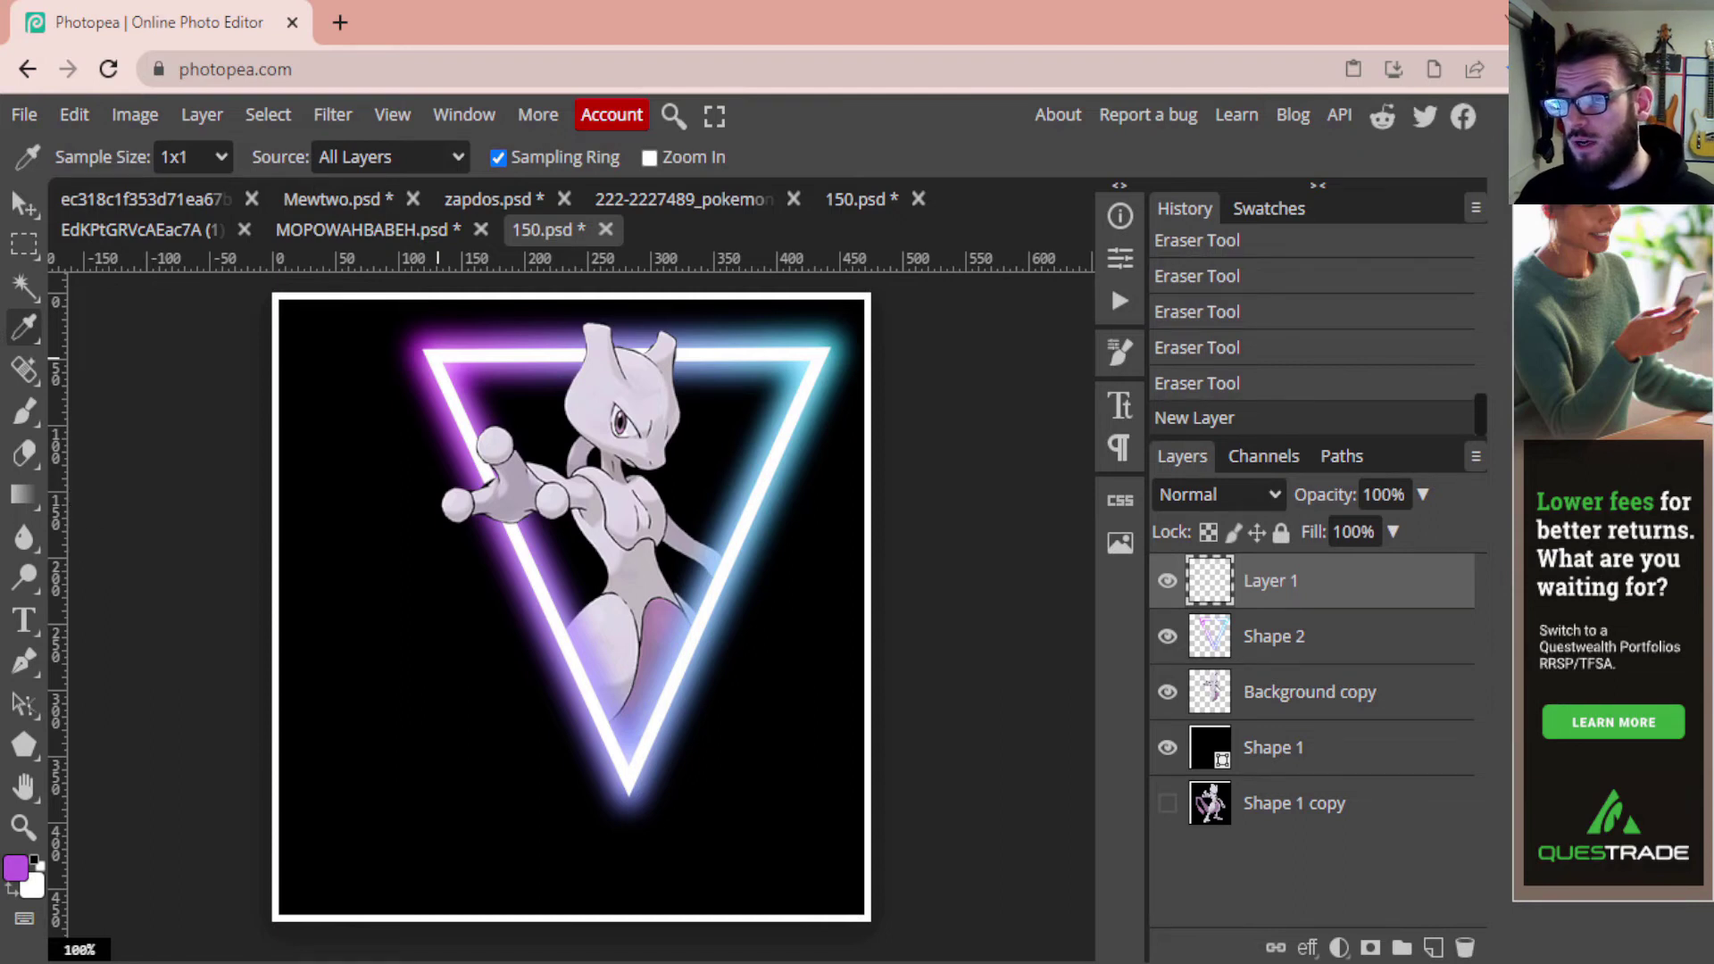
{"action": "left_click", "coordinate": [20, 412]}
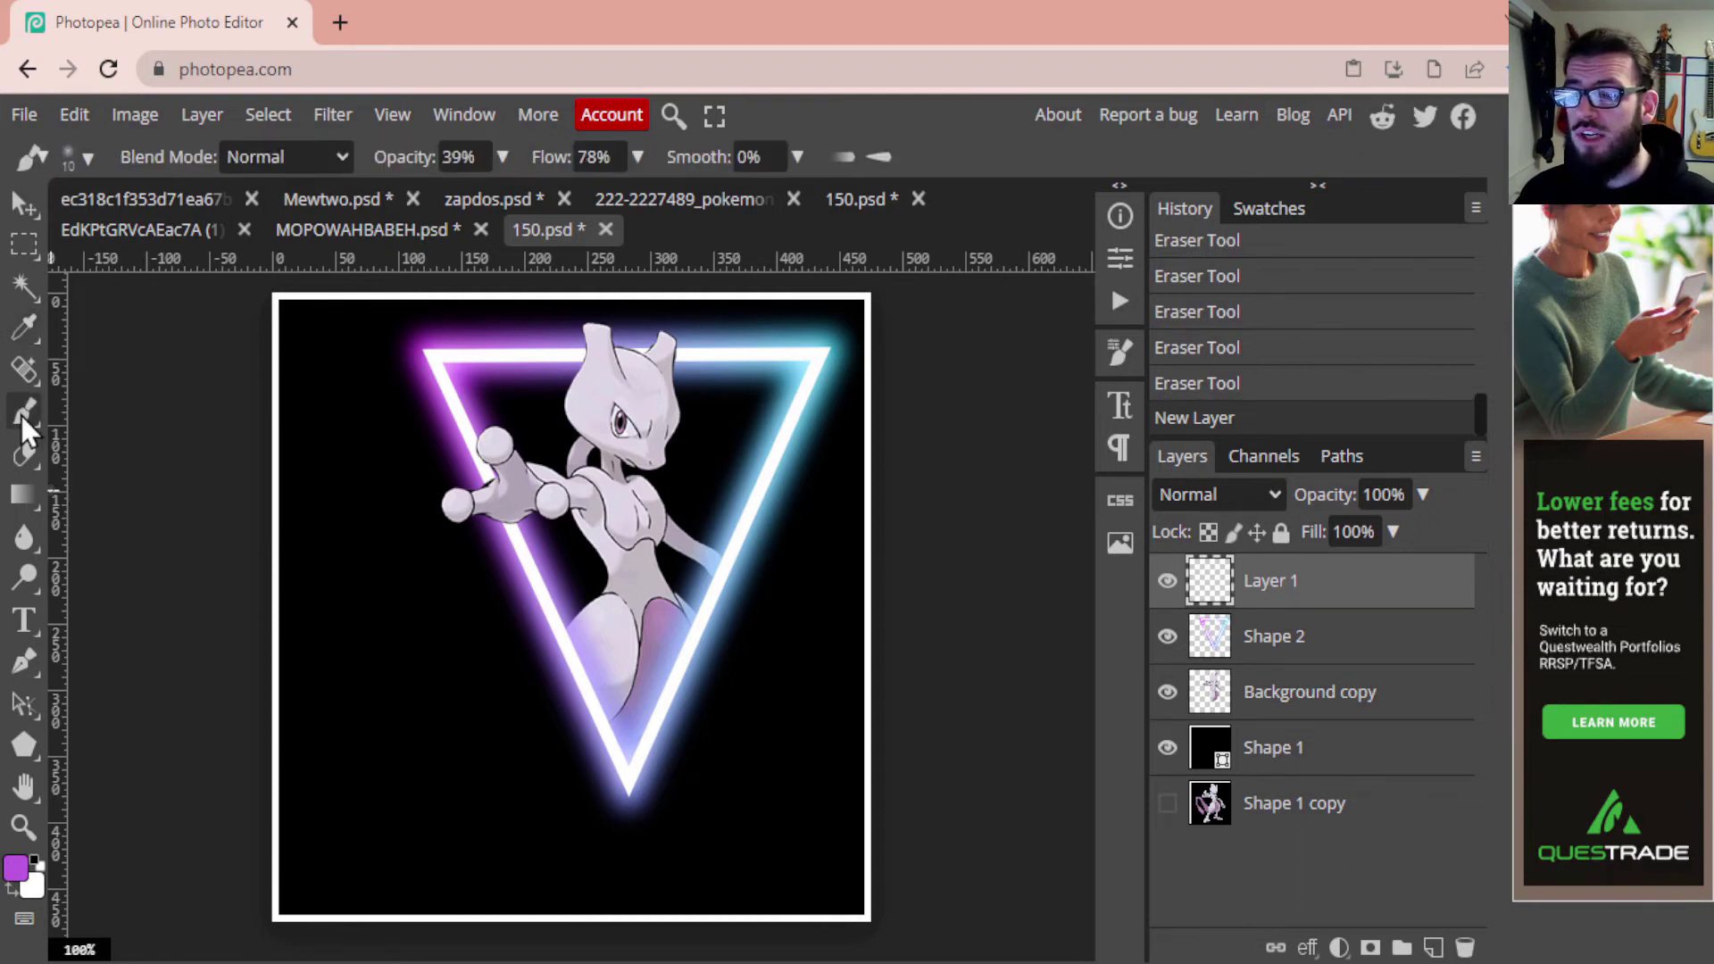
Enlarge the soft brush and test a full-strength purple stroke over Mewtwo's head, then undo it
{"action": "left_click", "coordinate": [78, 161]}
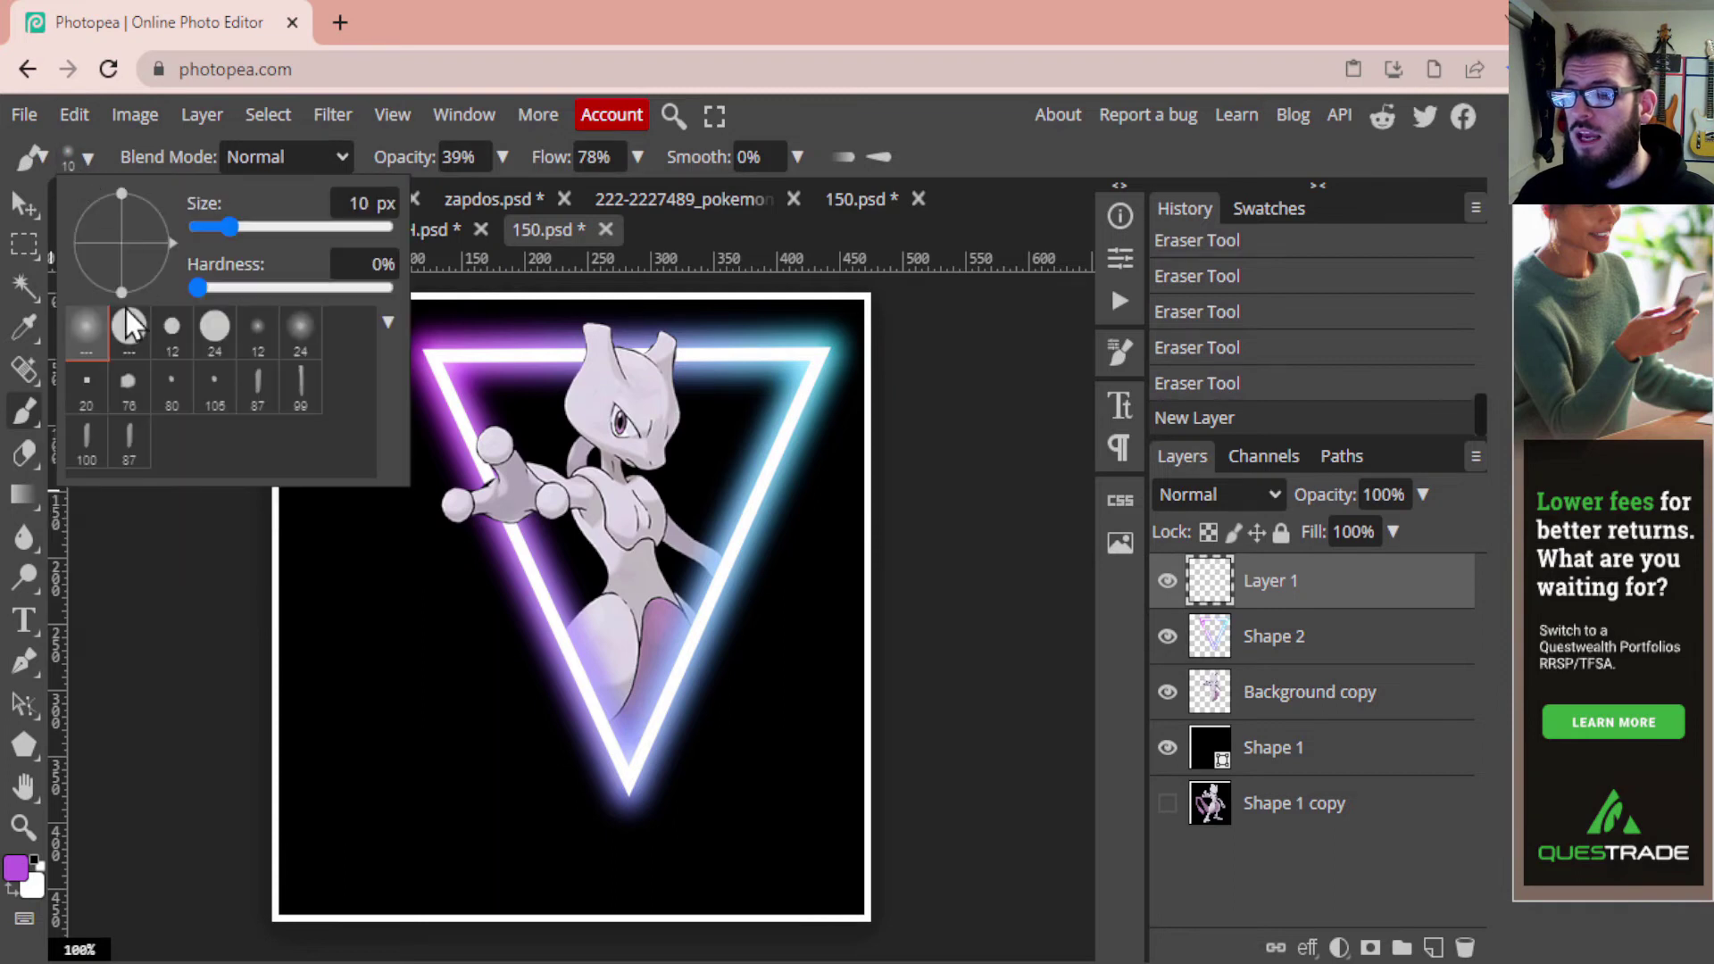
{"action": "mouse_move", "coordinate": [237, 223]}
{"action": "left_mouse_down"}
{"action": "mouse_move", "coordinate": [259, 225]}
{"action": "mouse_move", "coordinate": [245, 238]}
{"action": "left_mouse_up"}
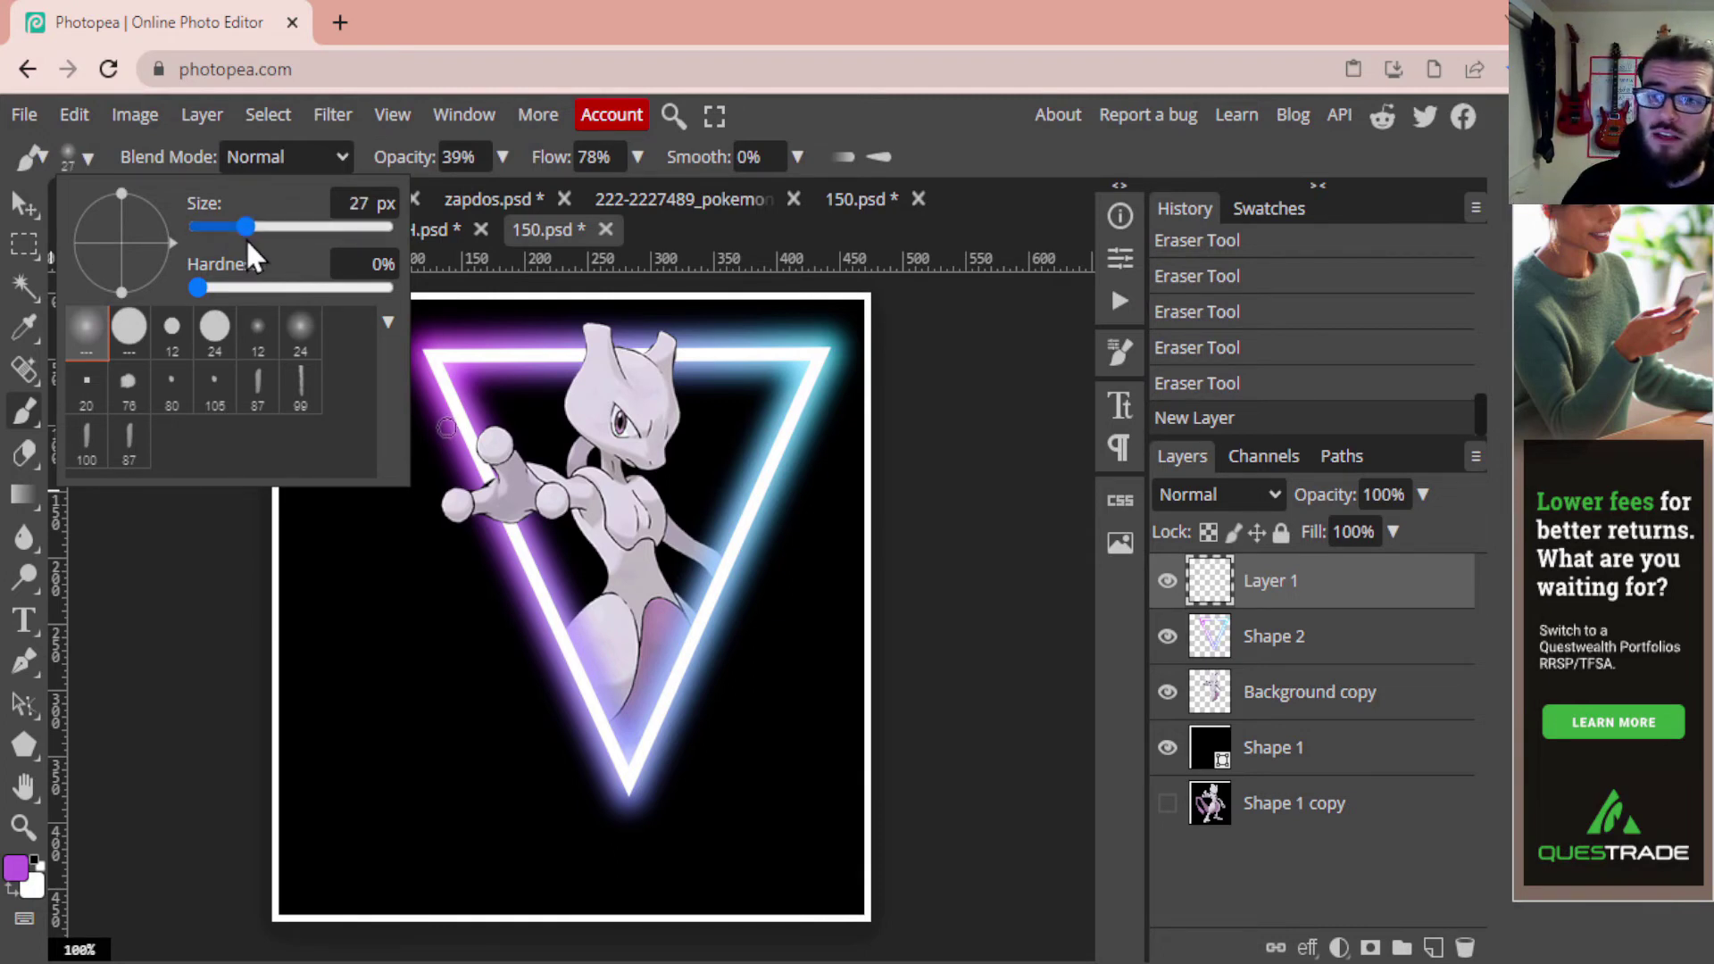
{"action": "left_click", "coordinate": [504, 156]}
{"action": "left_click_drag", "start_coordinate": [494, 207], "coordinate": [511, 190]}
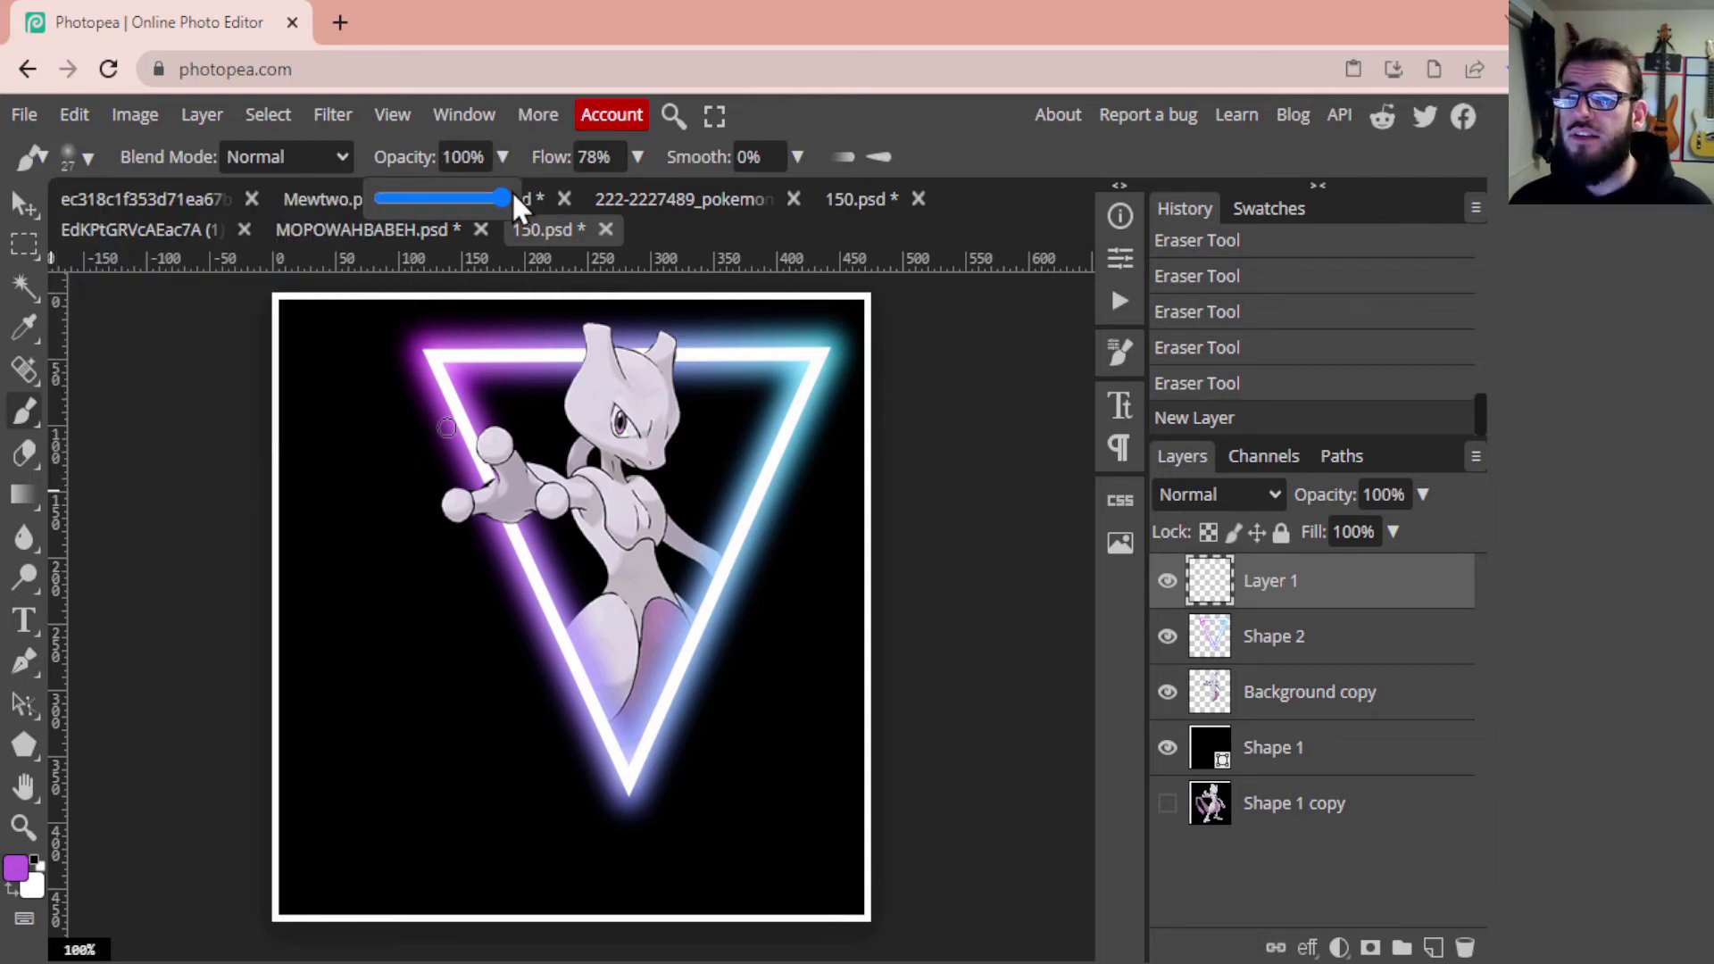
{"action": "left_click_drag", "start_coordinate": [638, 156], "coordinate": [626, 184]}
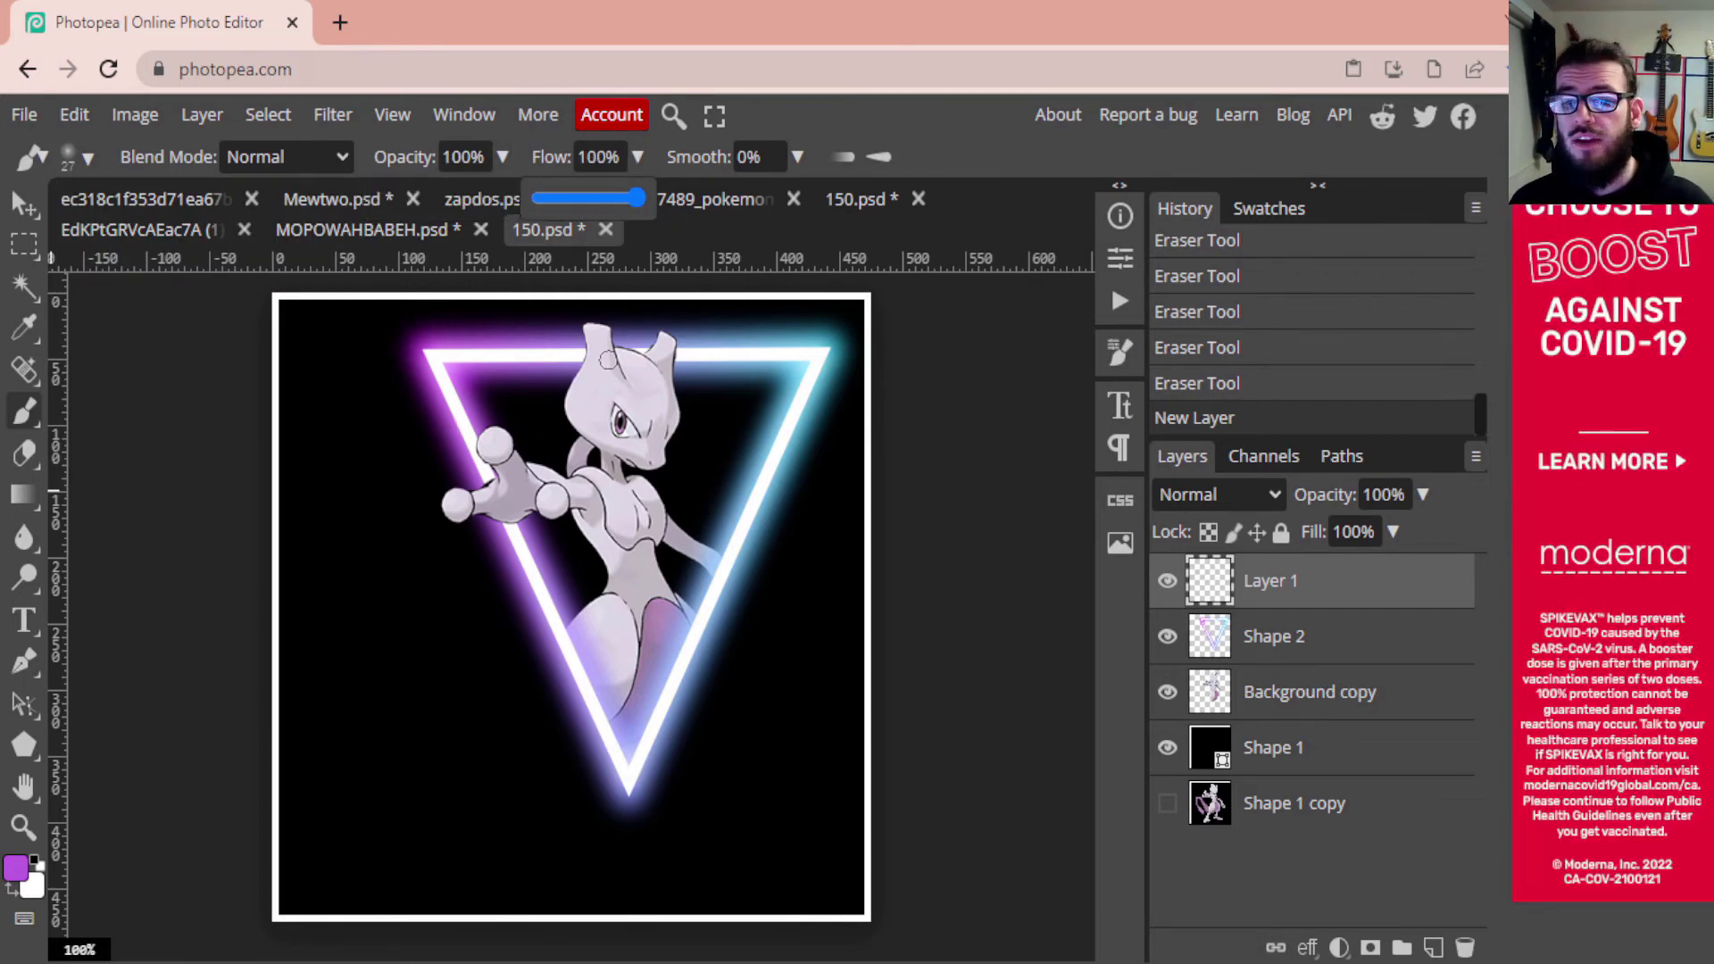
{"action": "mouse_move", "coordinate": [600, 354]}
{"action": "left_mouse_down"}
{"action": "mouse_move", "coordinate": [576, 404]}
{"action": "mouse_move", "coordinate": [574, 482]}
{"action": "left_mouse_up"}
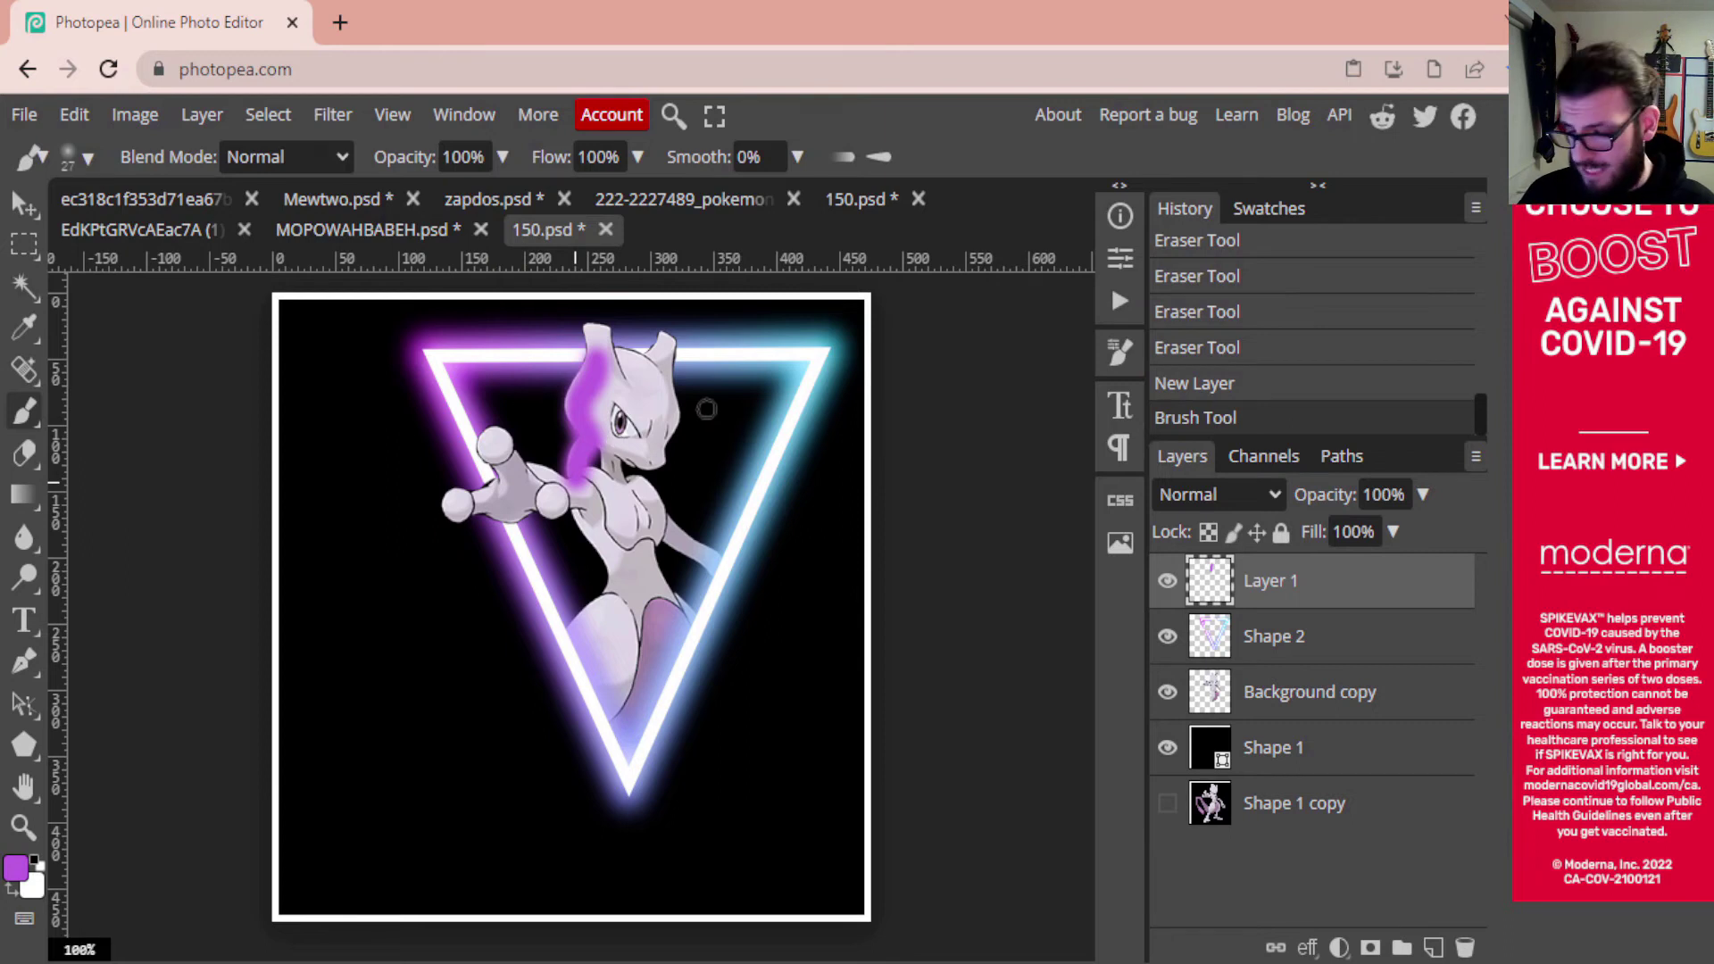
{"action": "key", "text": "ctrl+z"}
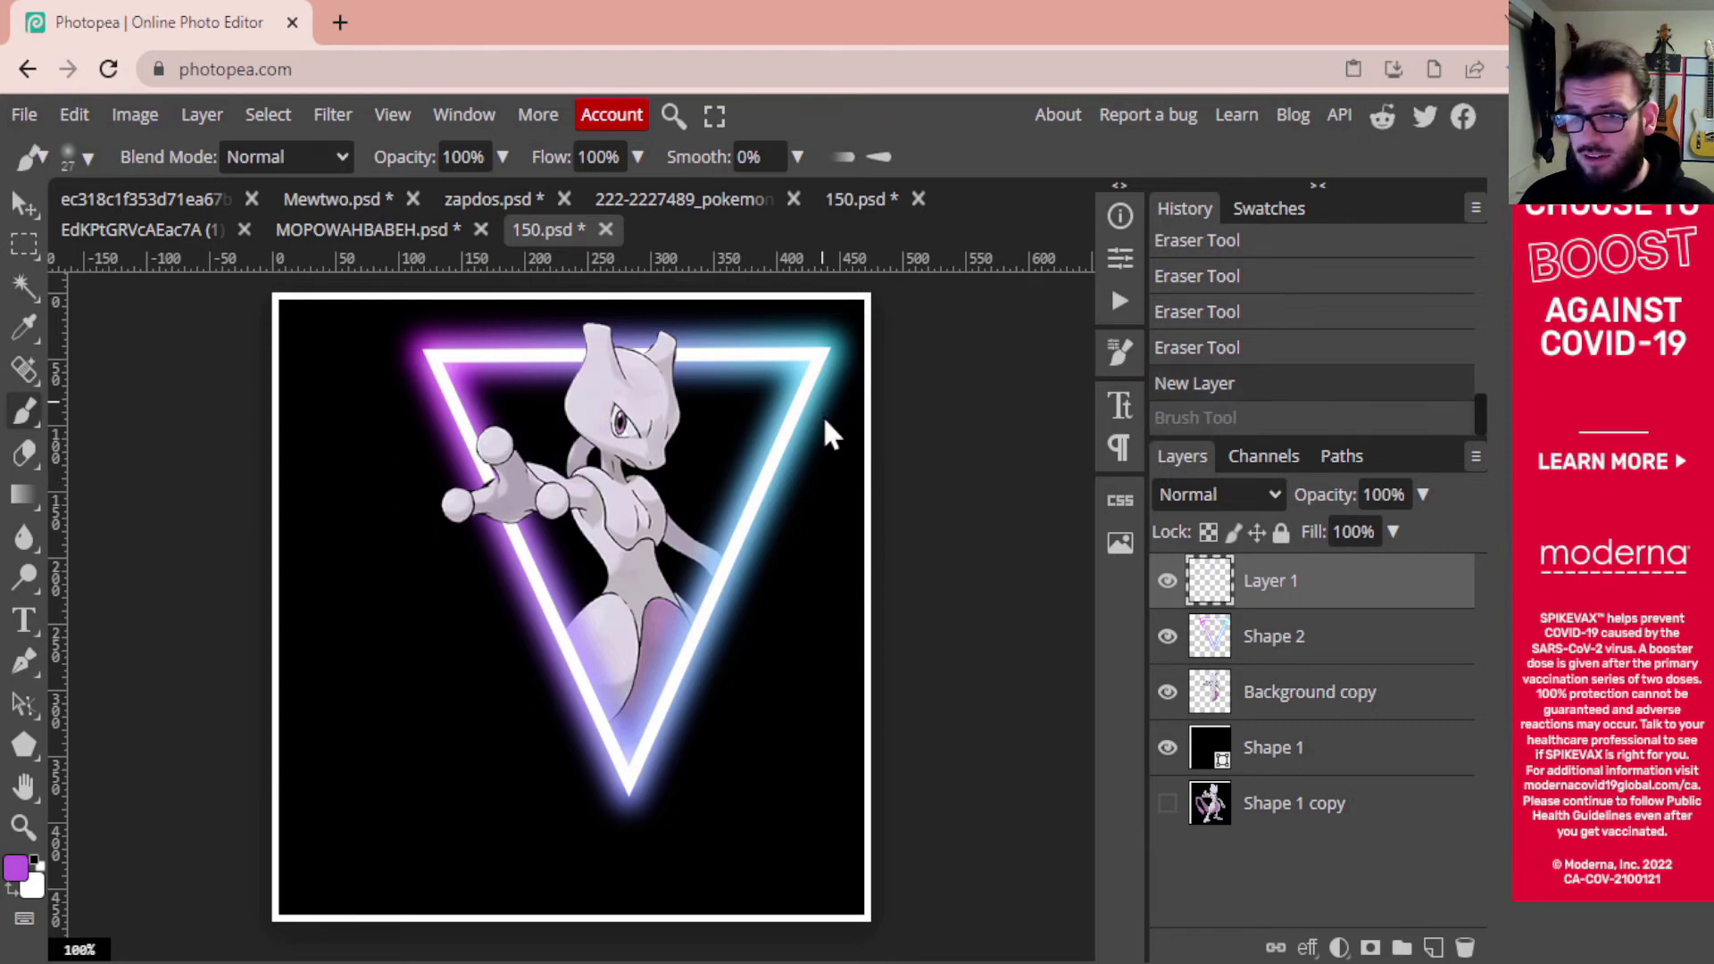
Lower the brush to 51% opacity and 82% flow
{"action": "left_click", "coordinate": [503, 157]}
{"action": "left_click_drag", "start_coordinate": [492, 199], "coordinate": [444, 200]}
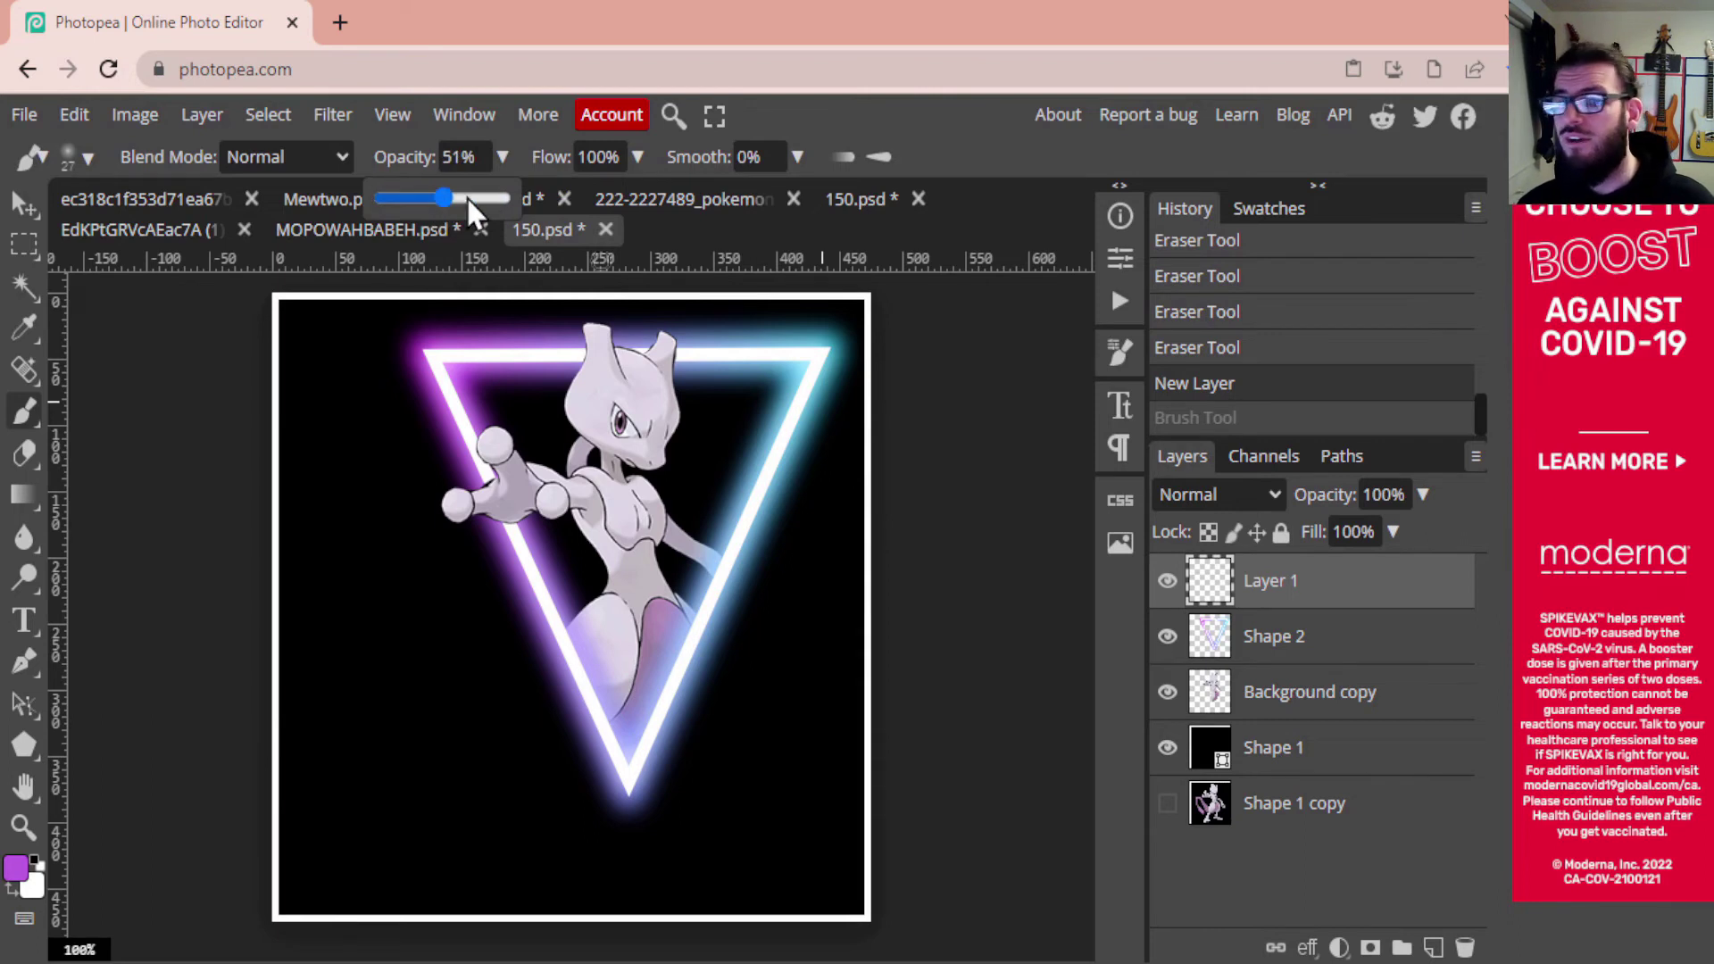
{"action": "left_click", "coordinate": [637, 157]}
{"action": "left_click_drag", "start_coordinate": [639, 198], "coordinate": [621, 200]}
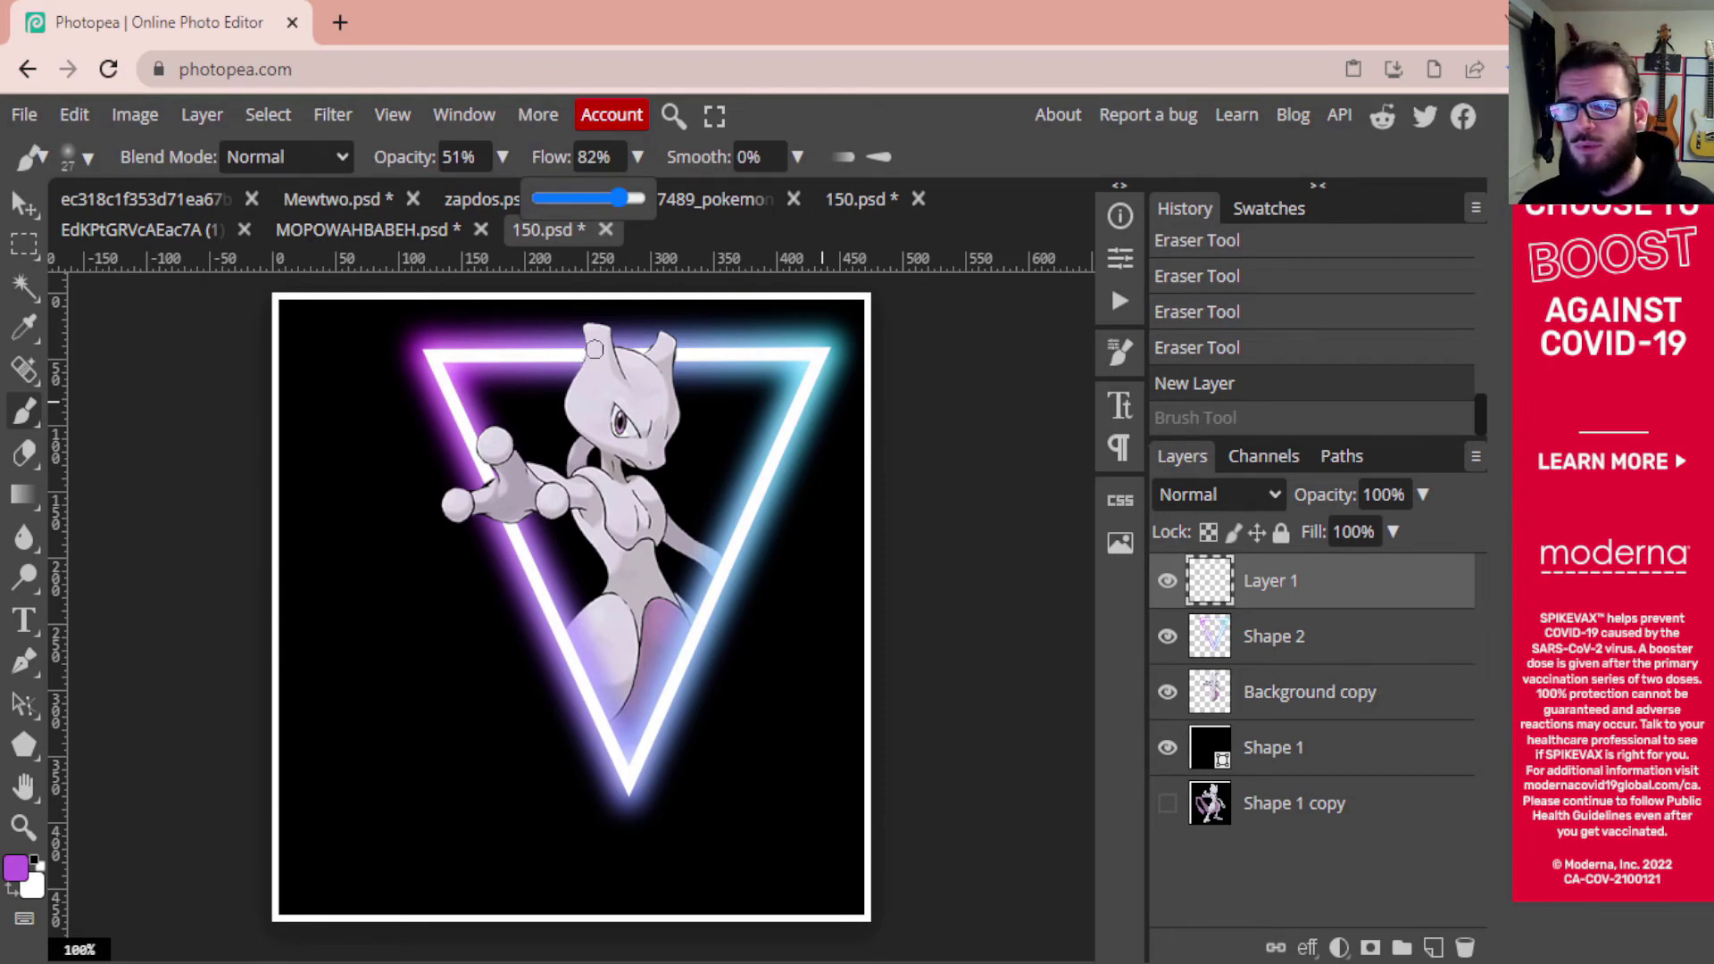
Paint a purple glow over Mewtwo's head, torso, lower body and arm, then add a new layer
{"action": "left_click_drag", "start_coordinate": [589, 333], "coordinate": [577, 477]}
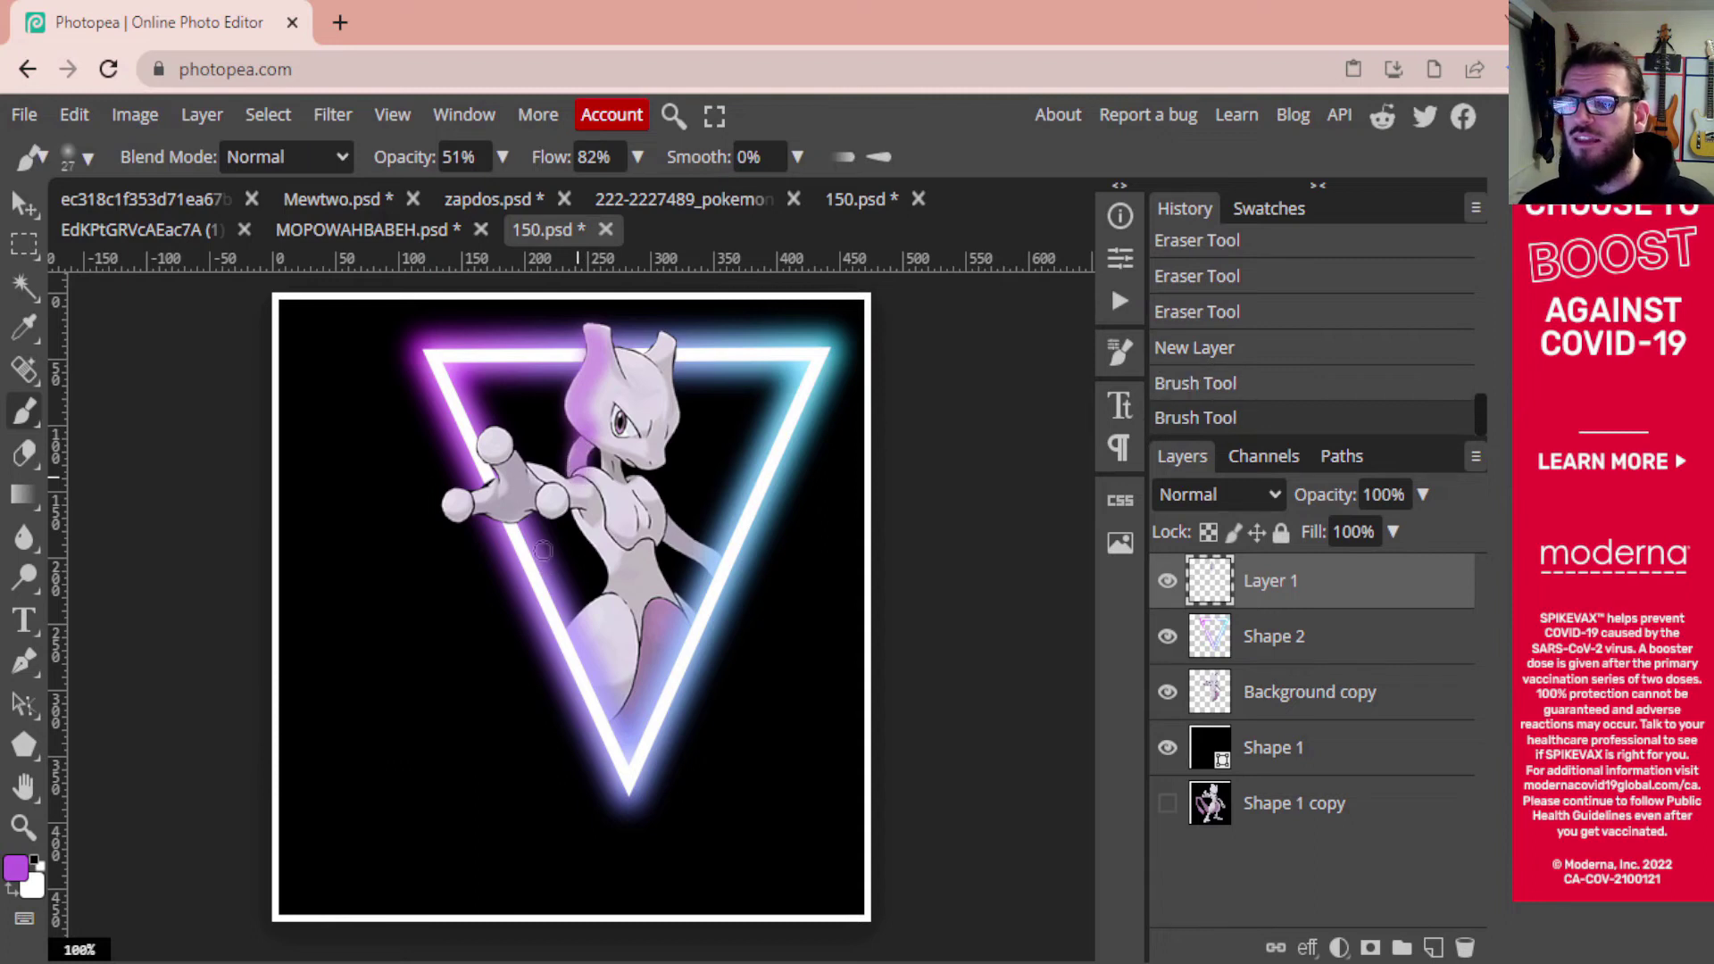
{"action": "mouse_move", "coordinate": [579, 516]}
{"action": "left_mouse_down"}
{"action": "mouse_move", "coordinate": [614, 576]}
{"action": "mouse_move", "coordinate": [589, 637]}
{"action": "left_mouse_up"}
{"action": "left_click_drag", "start_coordinate": [579, 625], "coordinate": [591, 668]}
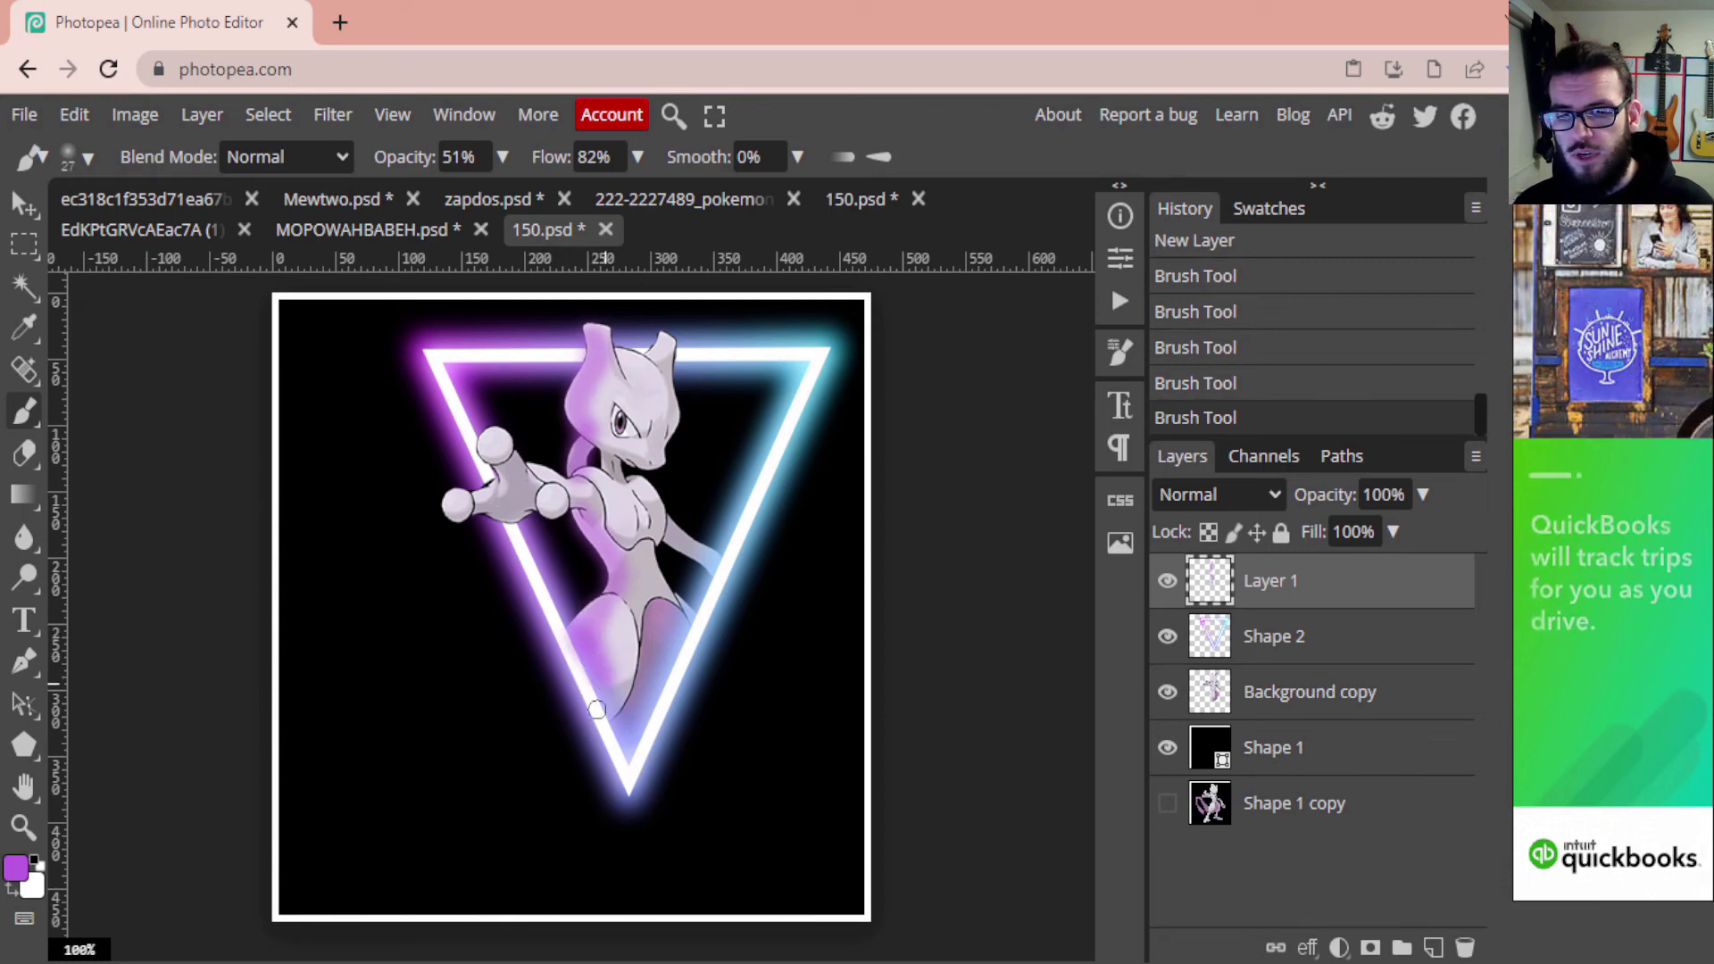
{"action": "left_click", "coordinate": [588, 618]}
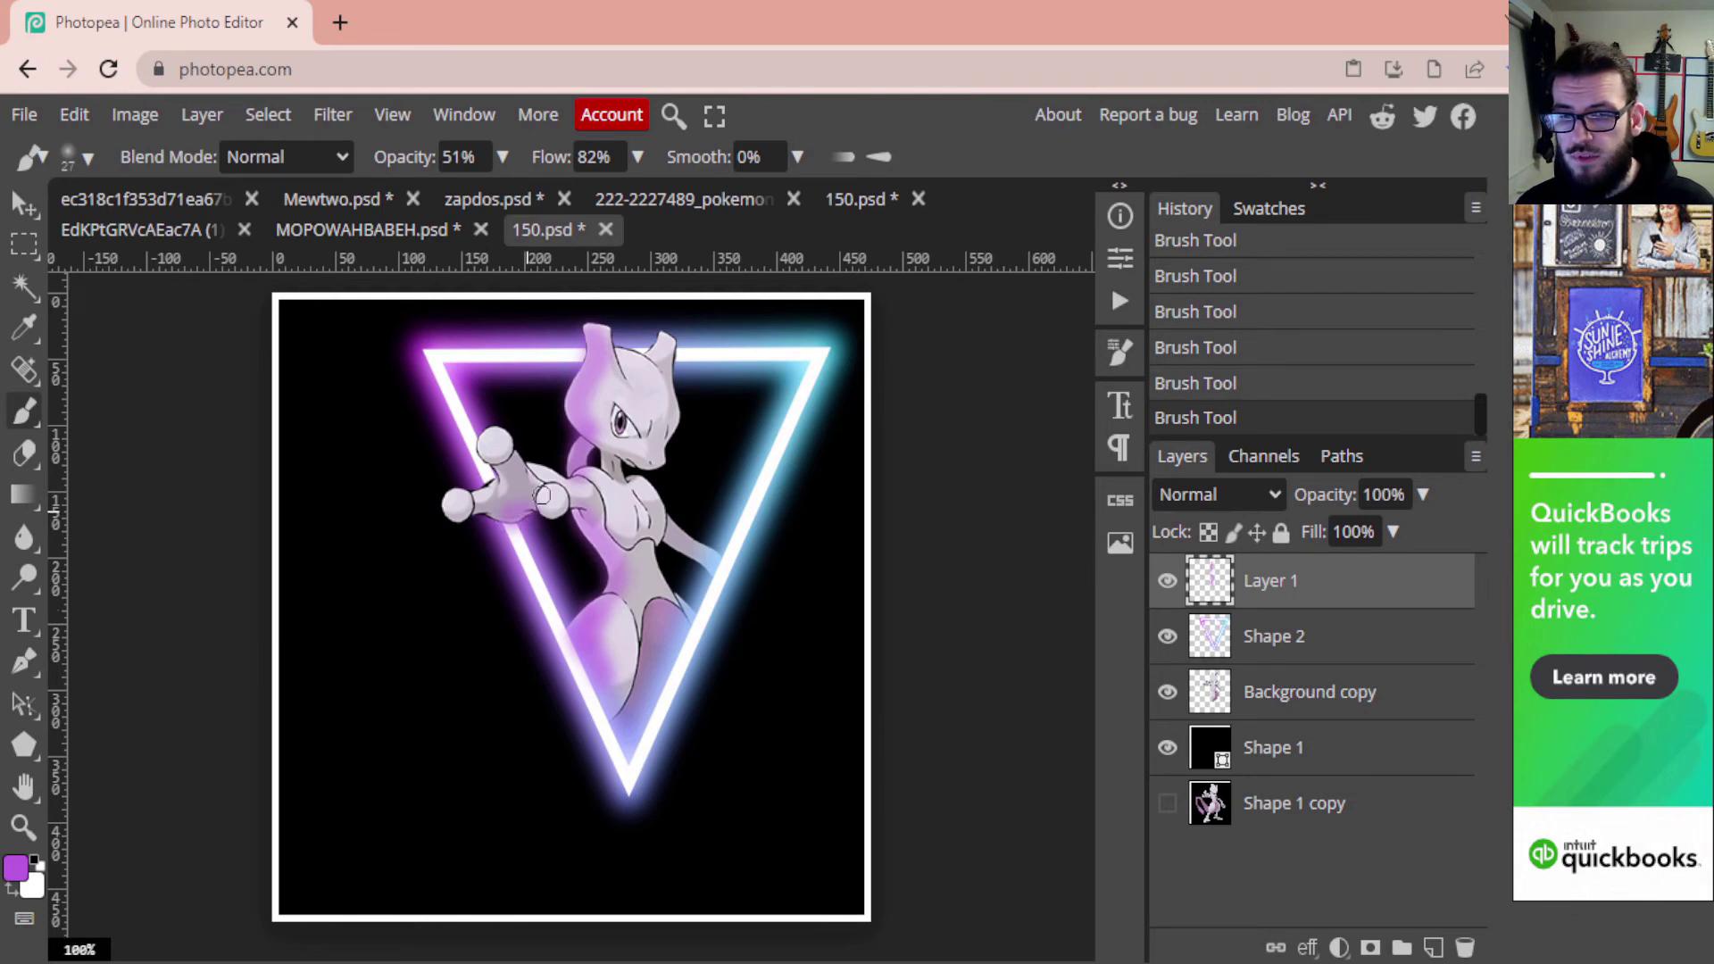
{"action": "left_click_drag", "start_coordinate": [529, 465], "coordinate": [574, 485]}
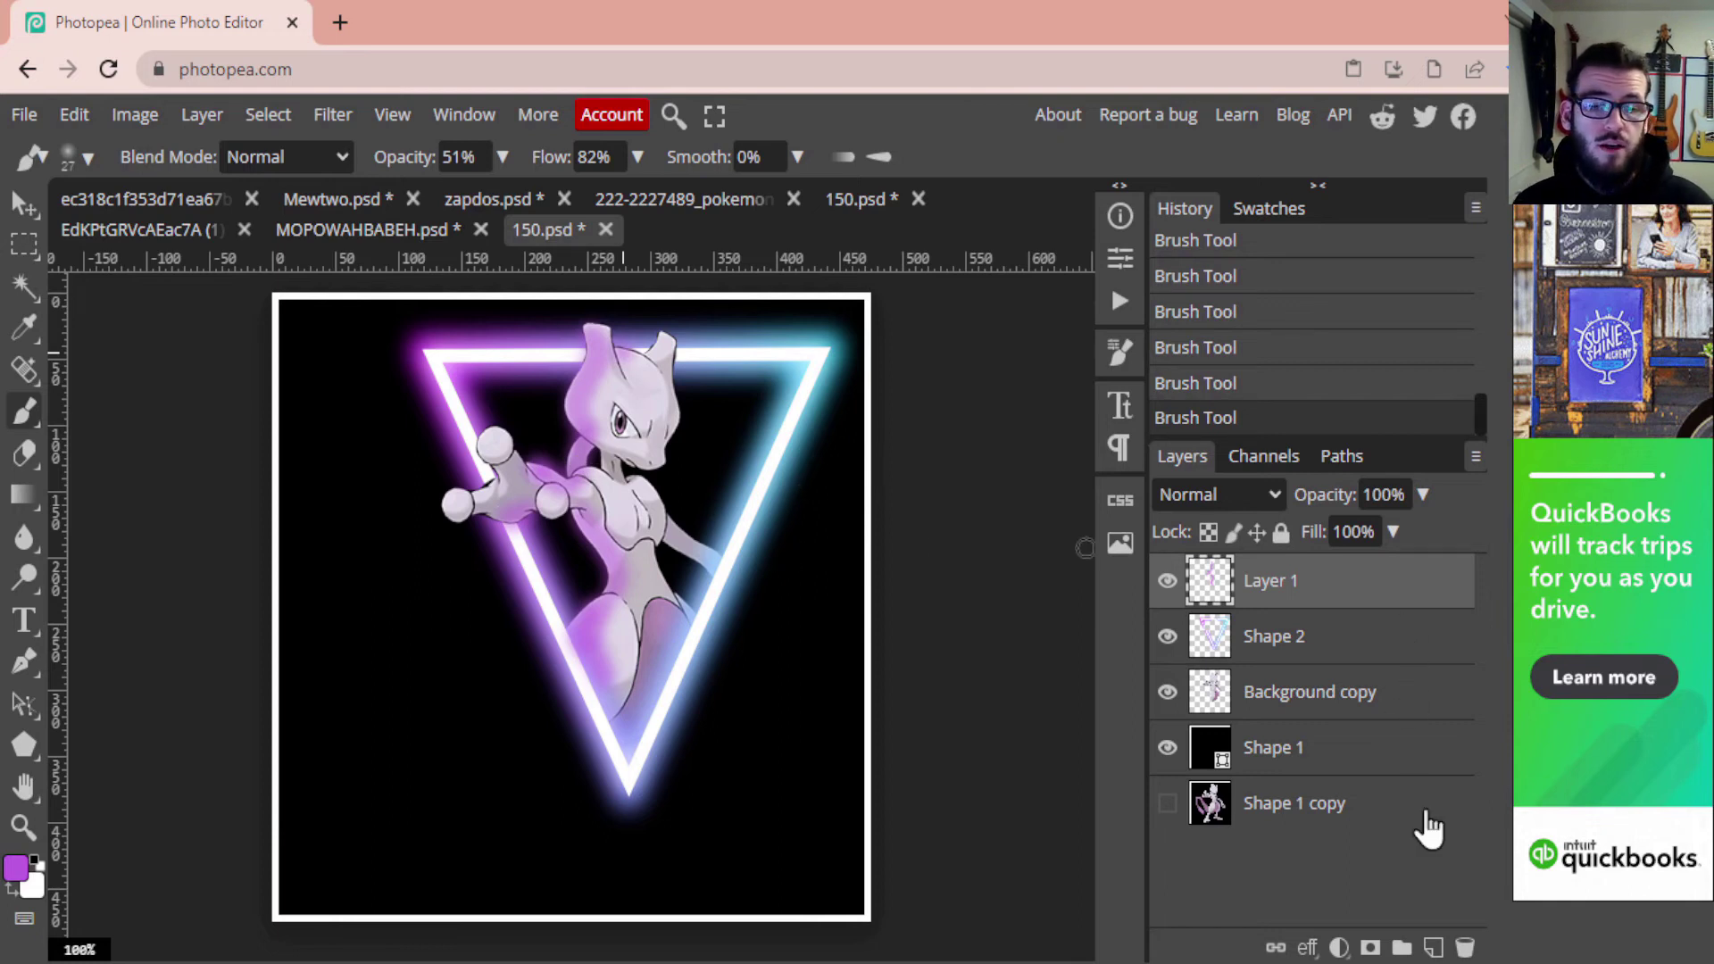
{"action": "left_click", "coordinate": [1433, 947]}
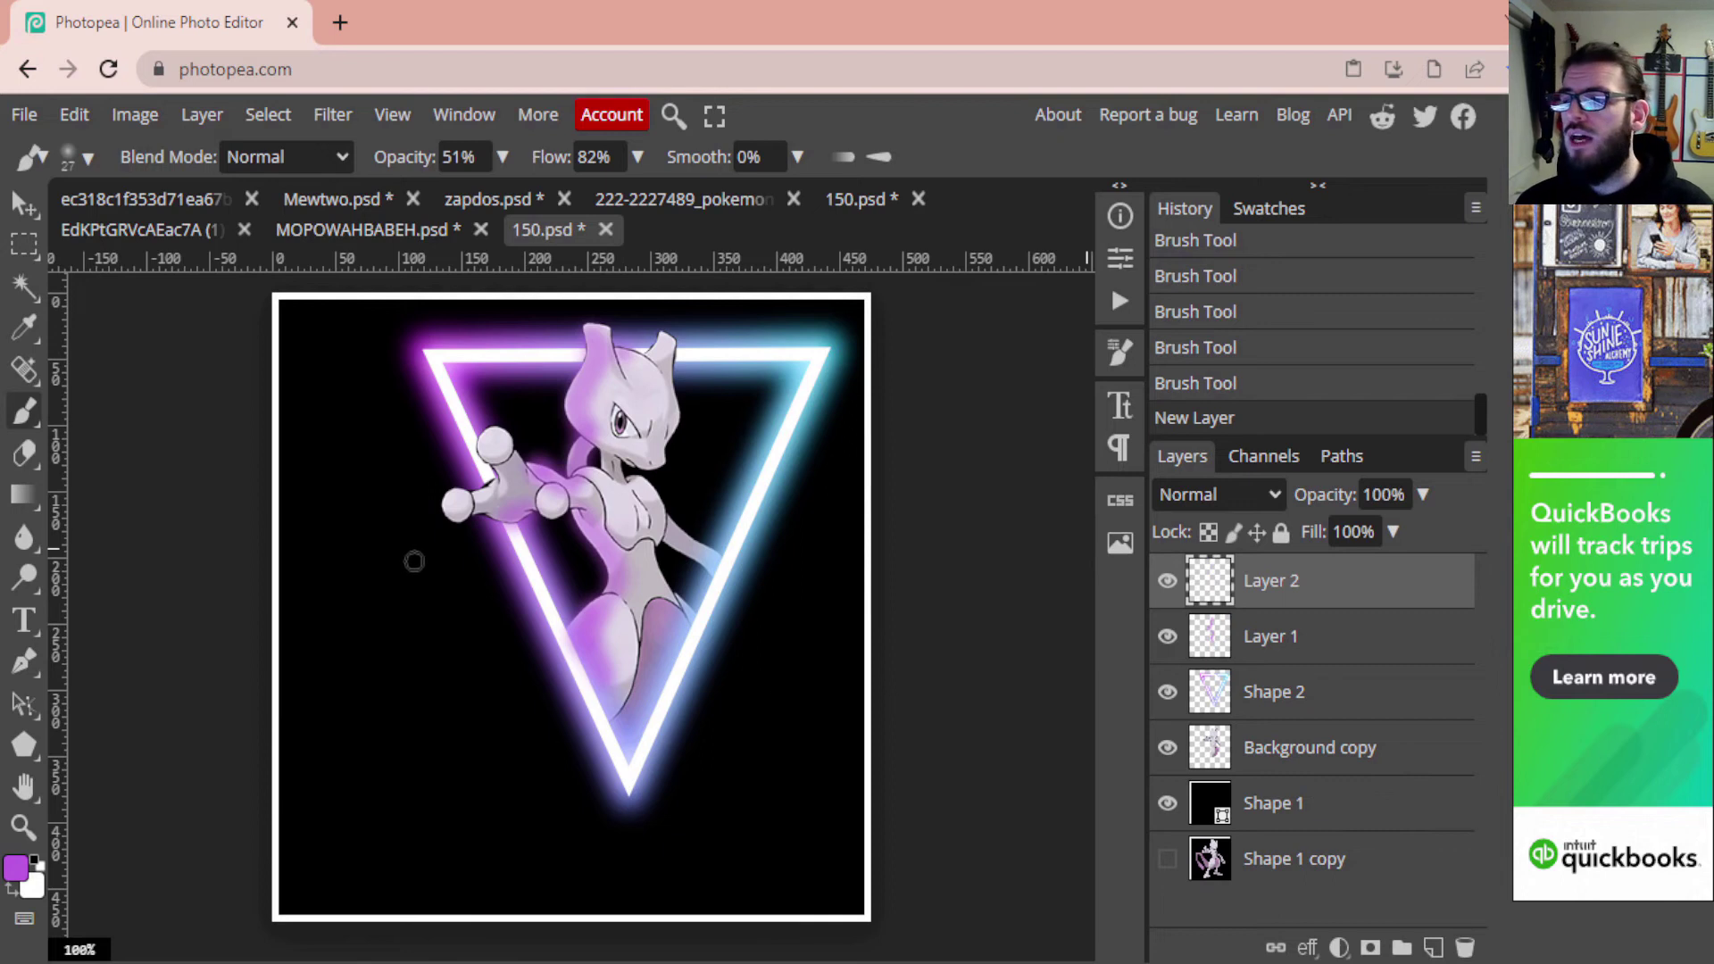
{"action": "left_click", "coordinate": [36, 334]}
Sample cyan from the artwork and paint a soft blue glow along Mewtwo's tail edge
{"action": "left_click_drag", "start_coordinate": [743, 498], "coordinate": [748, 496]}
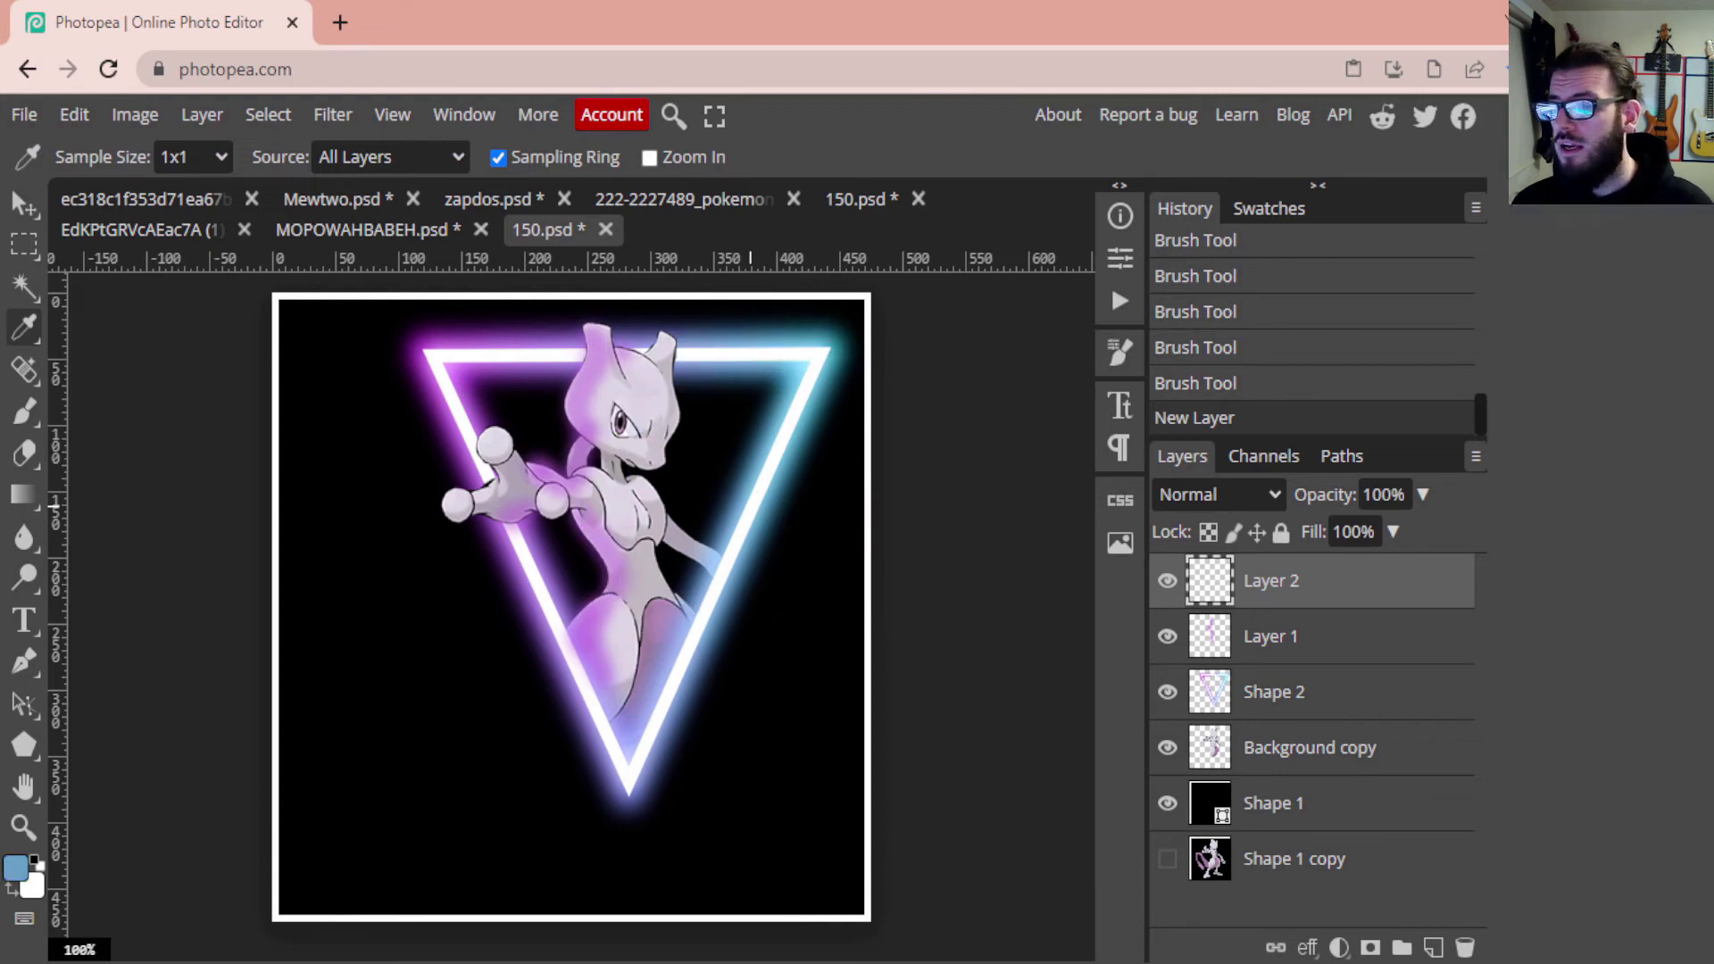
{"action": "left_click", "coordinate": [35, 415]}
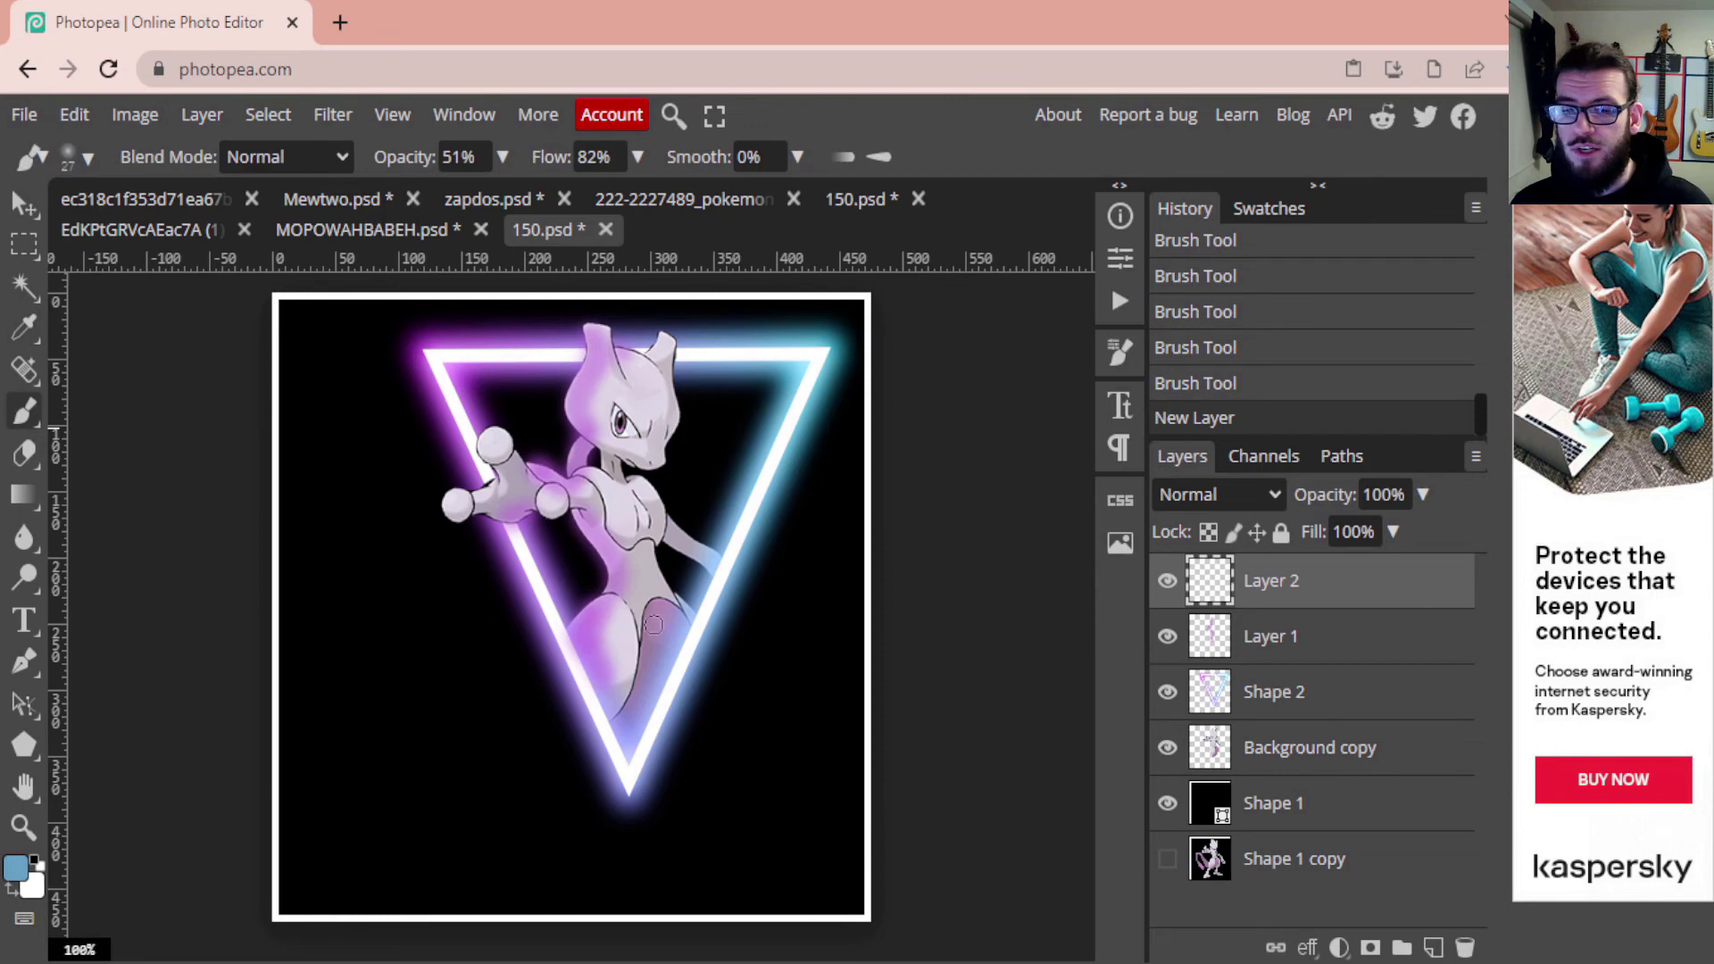
{"action": "mouse_move", "coordinate": [619, 714]}
{"action": "left_mouse_down"}
{"action": "mouse_move", "coordinate": [647, 691]}
{"action": "mouse_move", "coordinate": [631, 738]}
{"action": "mouse_move", "coordinate": [676, 606]}
{"action": "left_mouse_up"}
{"action": "left_click", "coordinate": [680, 620]}
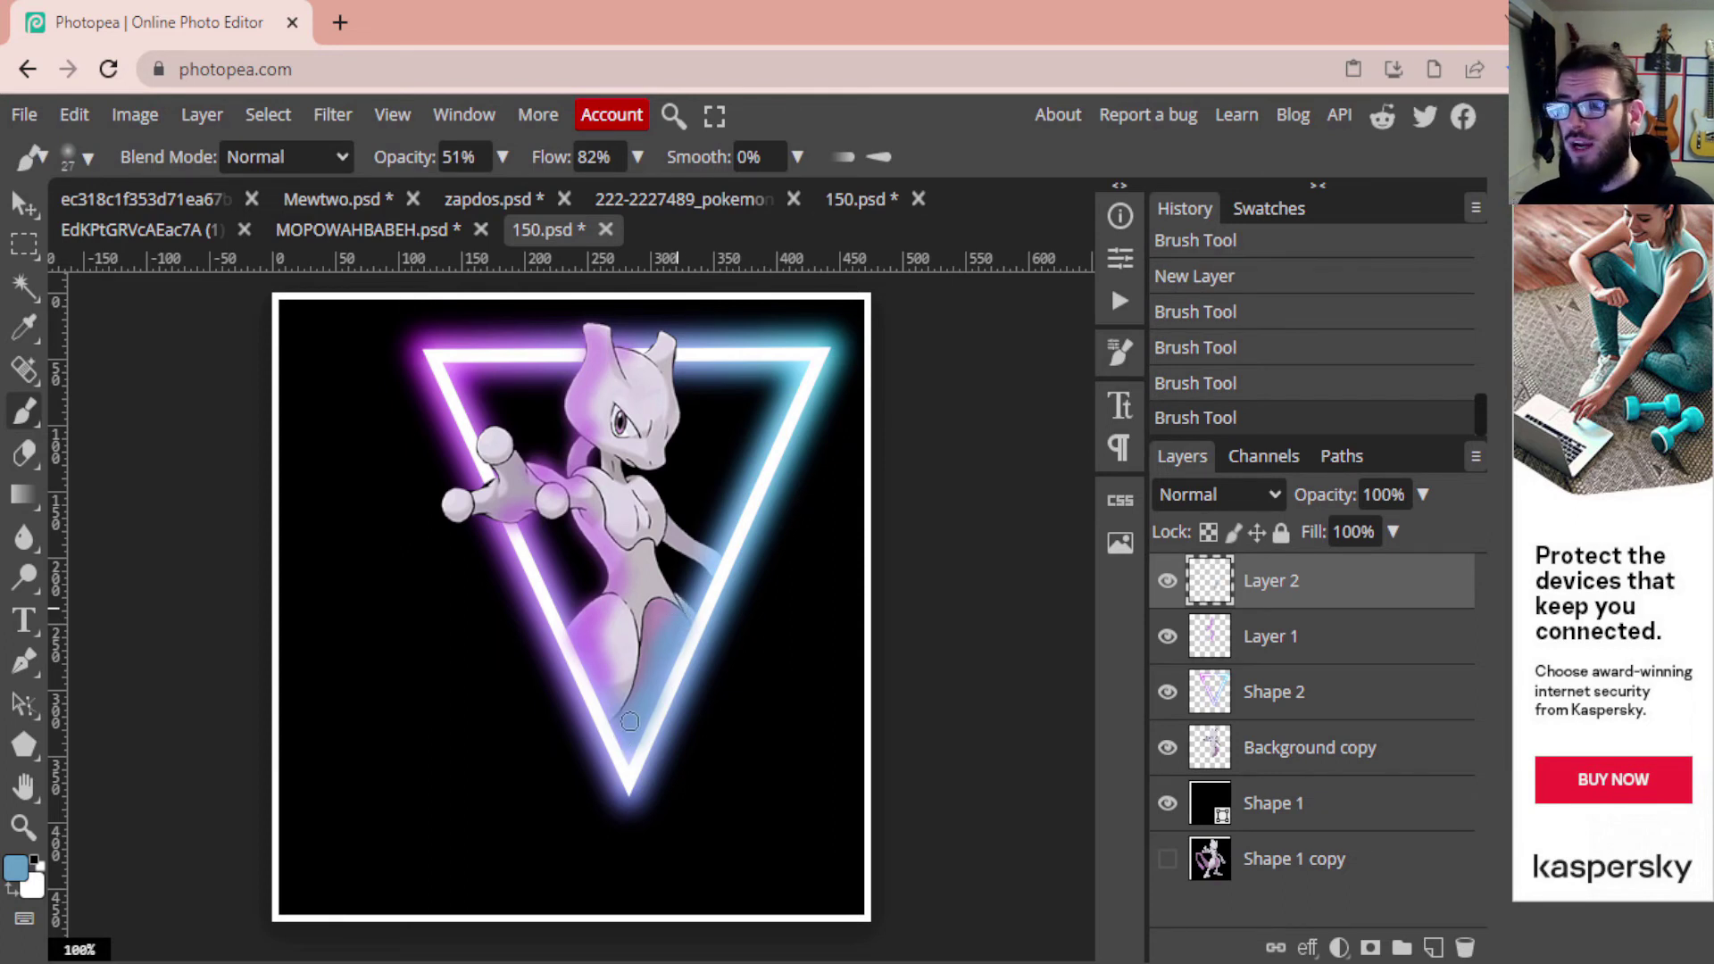
{"action": "mouse_move", "coordinate": [678, 629]}
{"action": "left_mouse_down"}
{"action": "mouse_move", "coordinate": [689, 615]}
{"action": "mouse_move", "coordinate": [656, 548]}
{"action": "mouse_move", "coordinate": [703, 557]}
{"action": "left_mouse_up"}
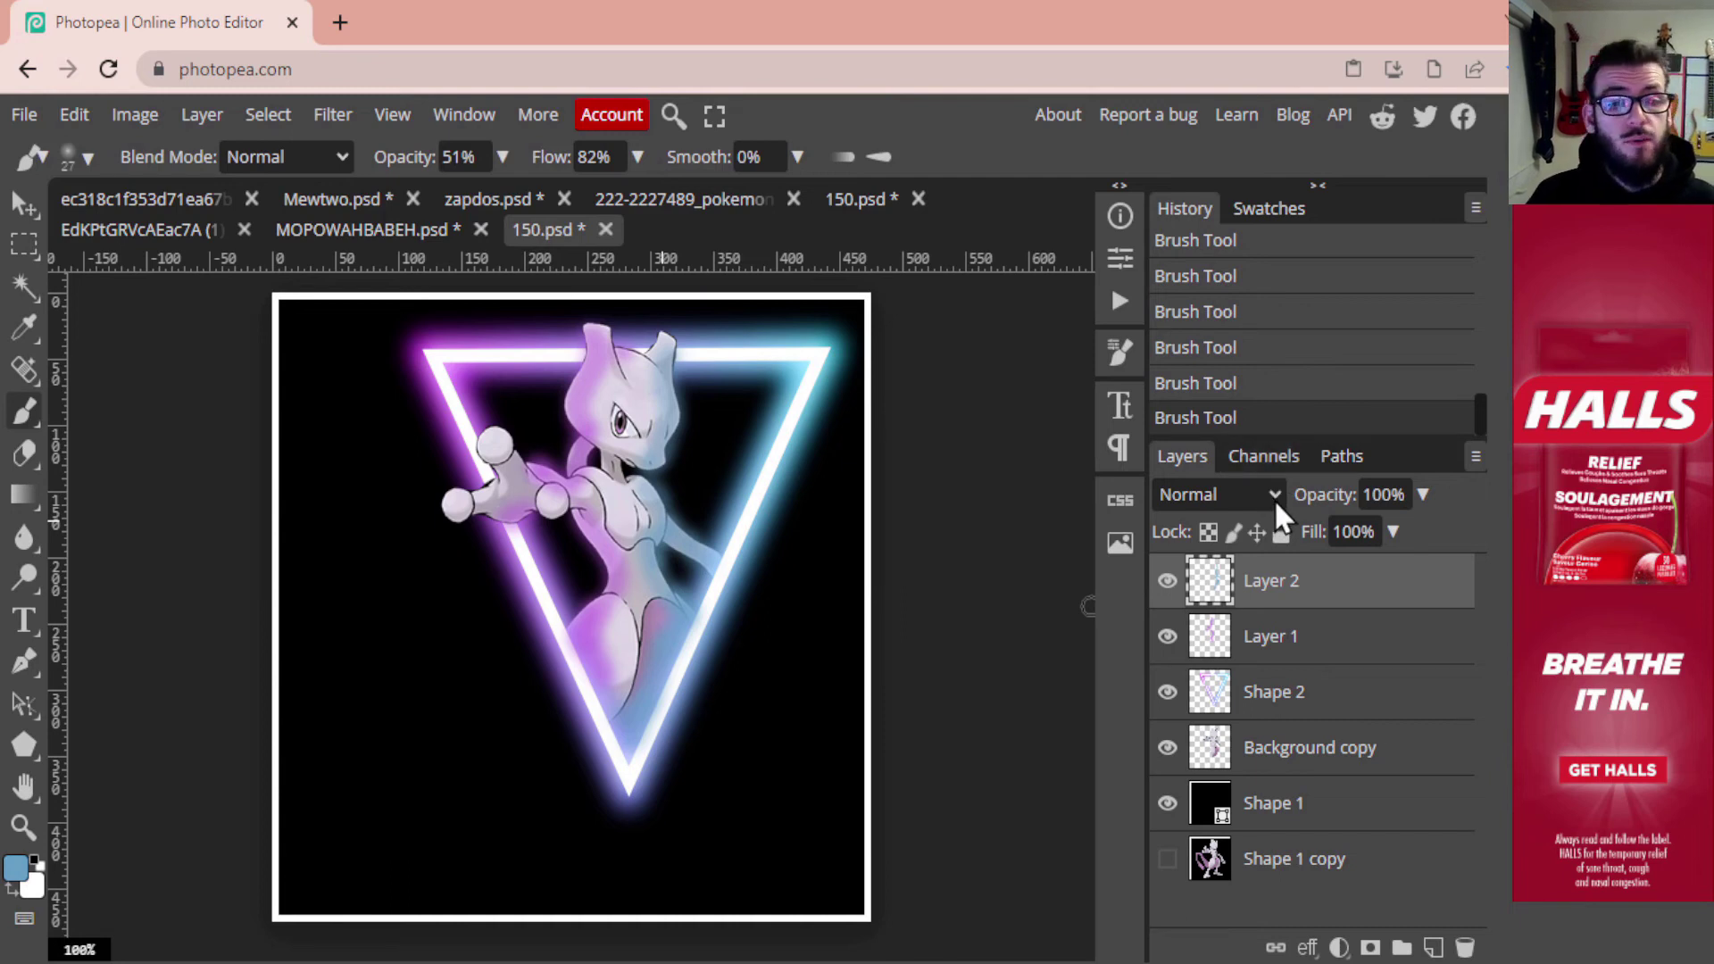
Try Soft, Hard and Vivid Light on Layer 2, settling on Linear Light
{"action": "left_click", "coordinate": [1205, 373]}
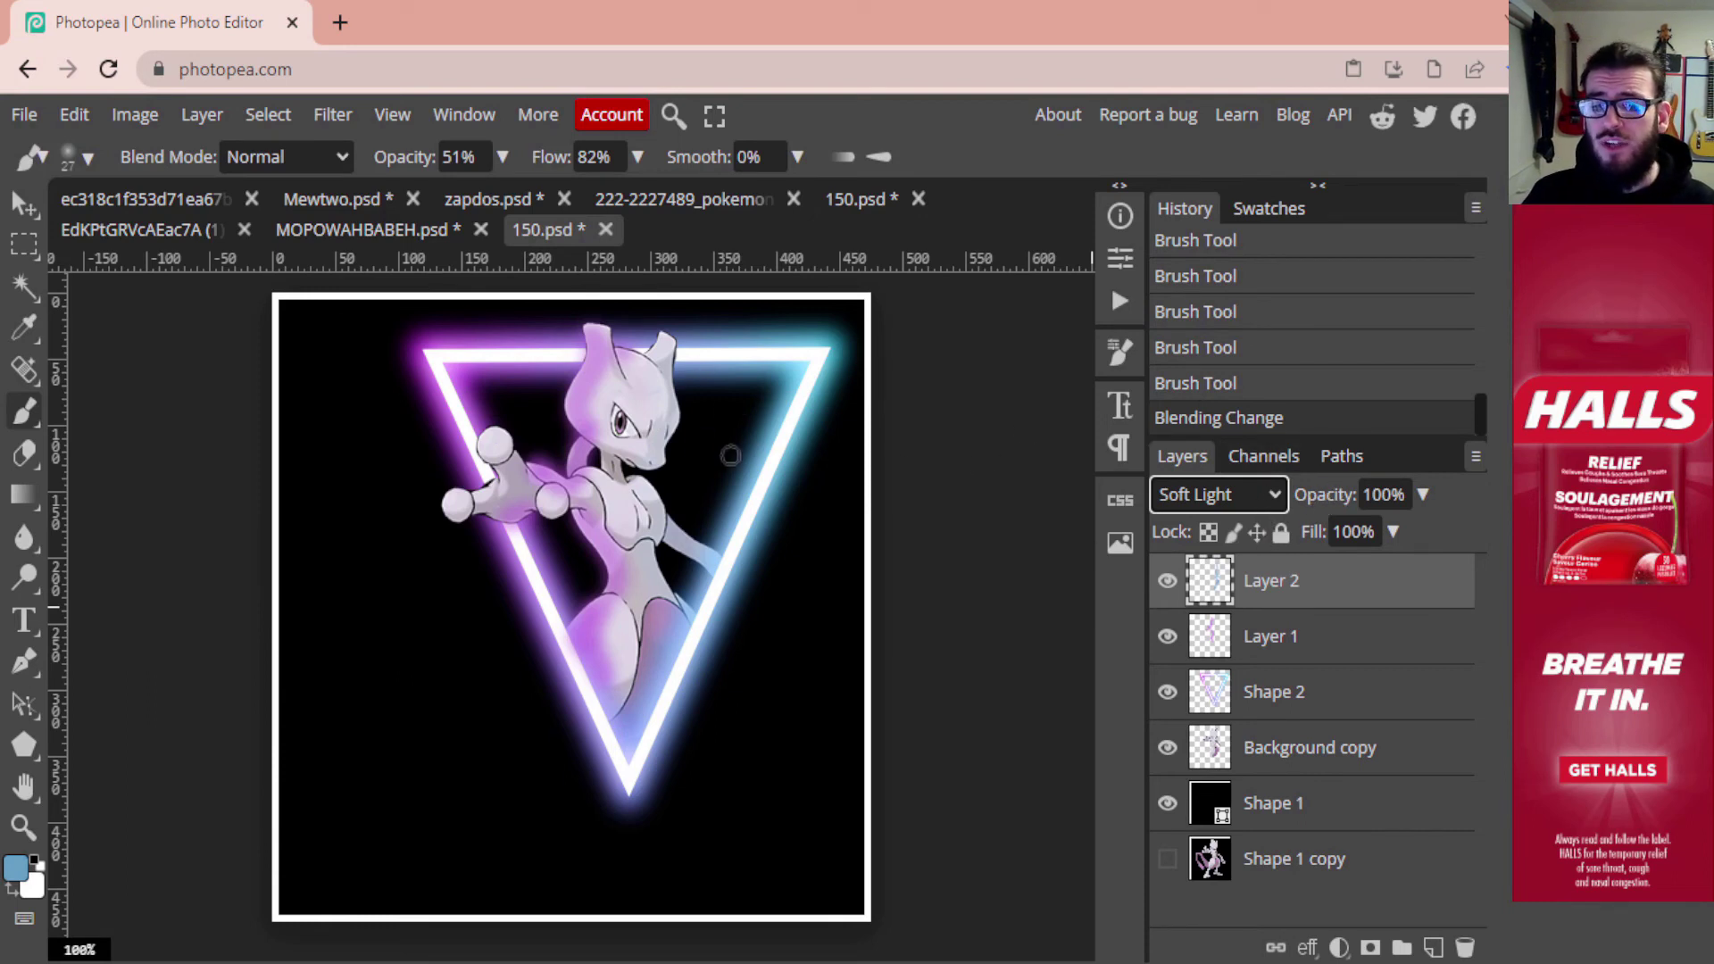
{"action": "left_click", "coordinate": [1224, 389]}
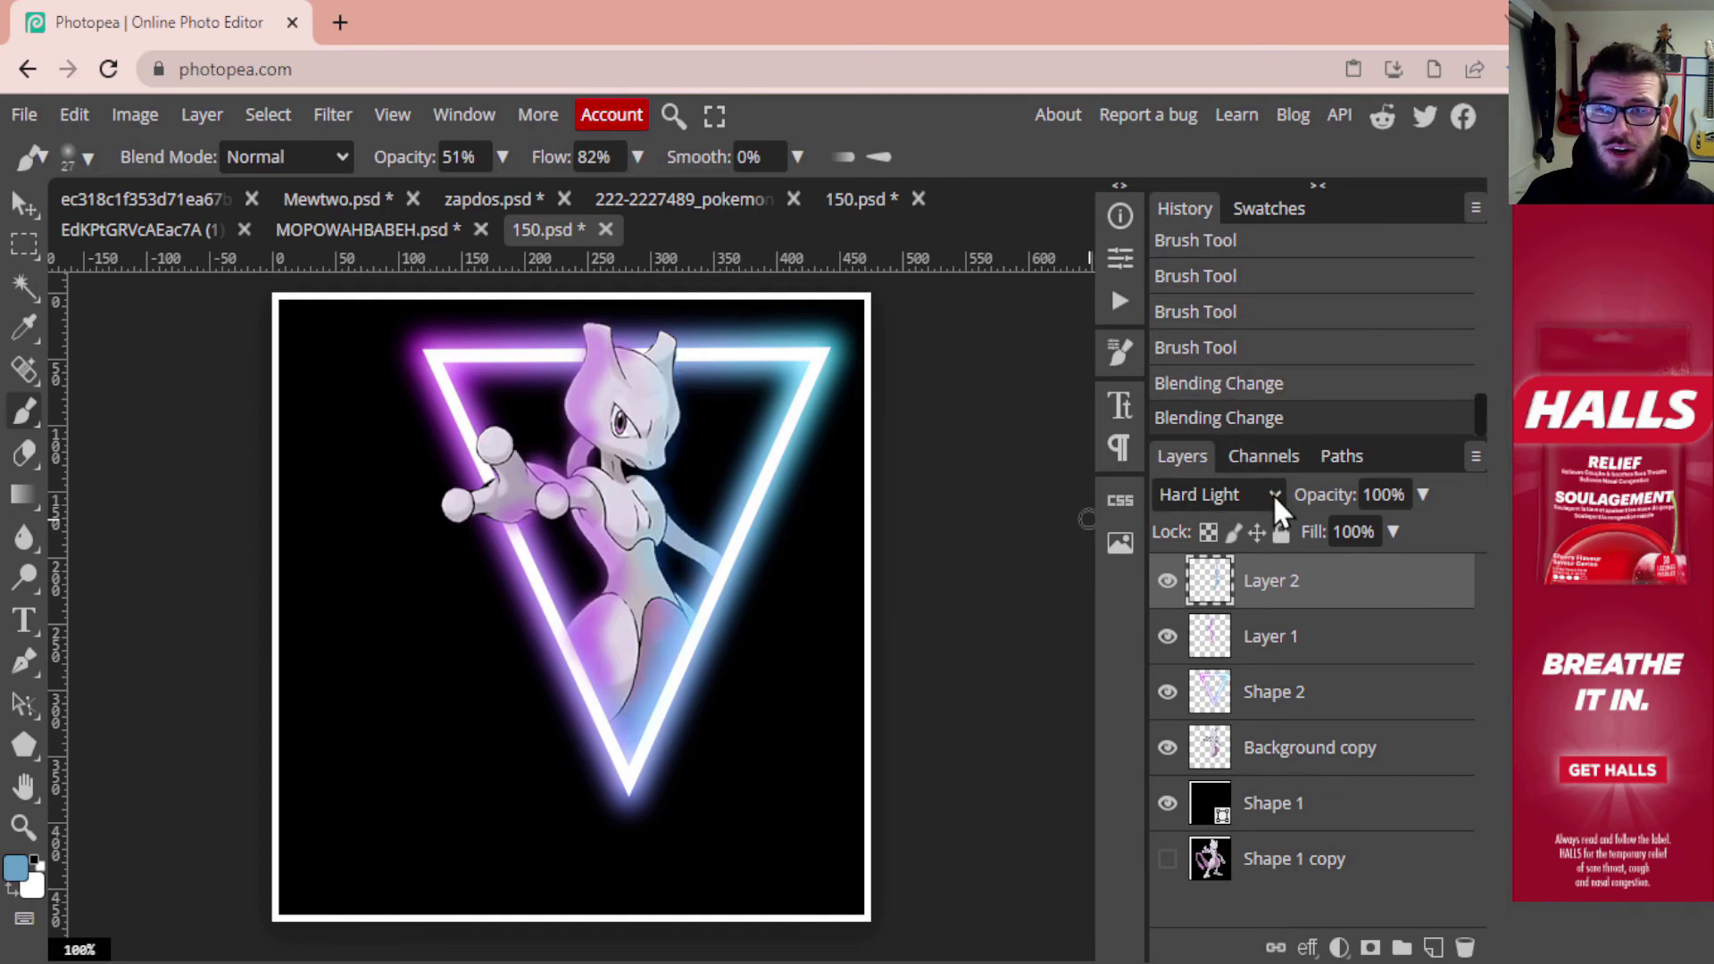
{"action": "key", "text": "Down"}
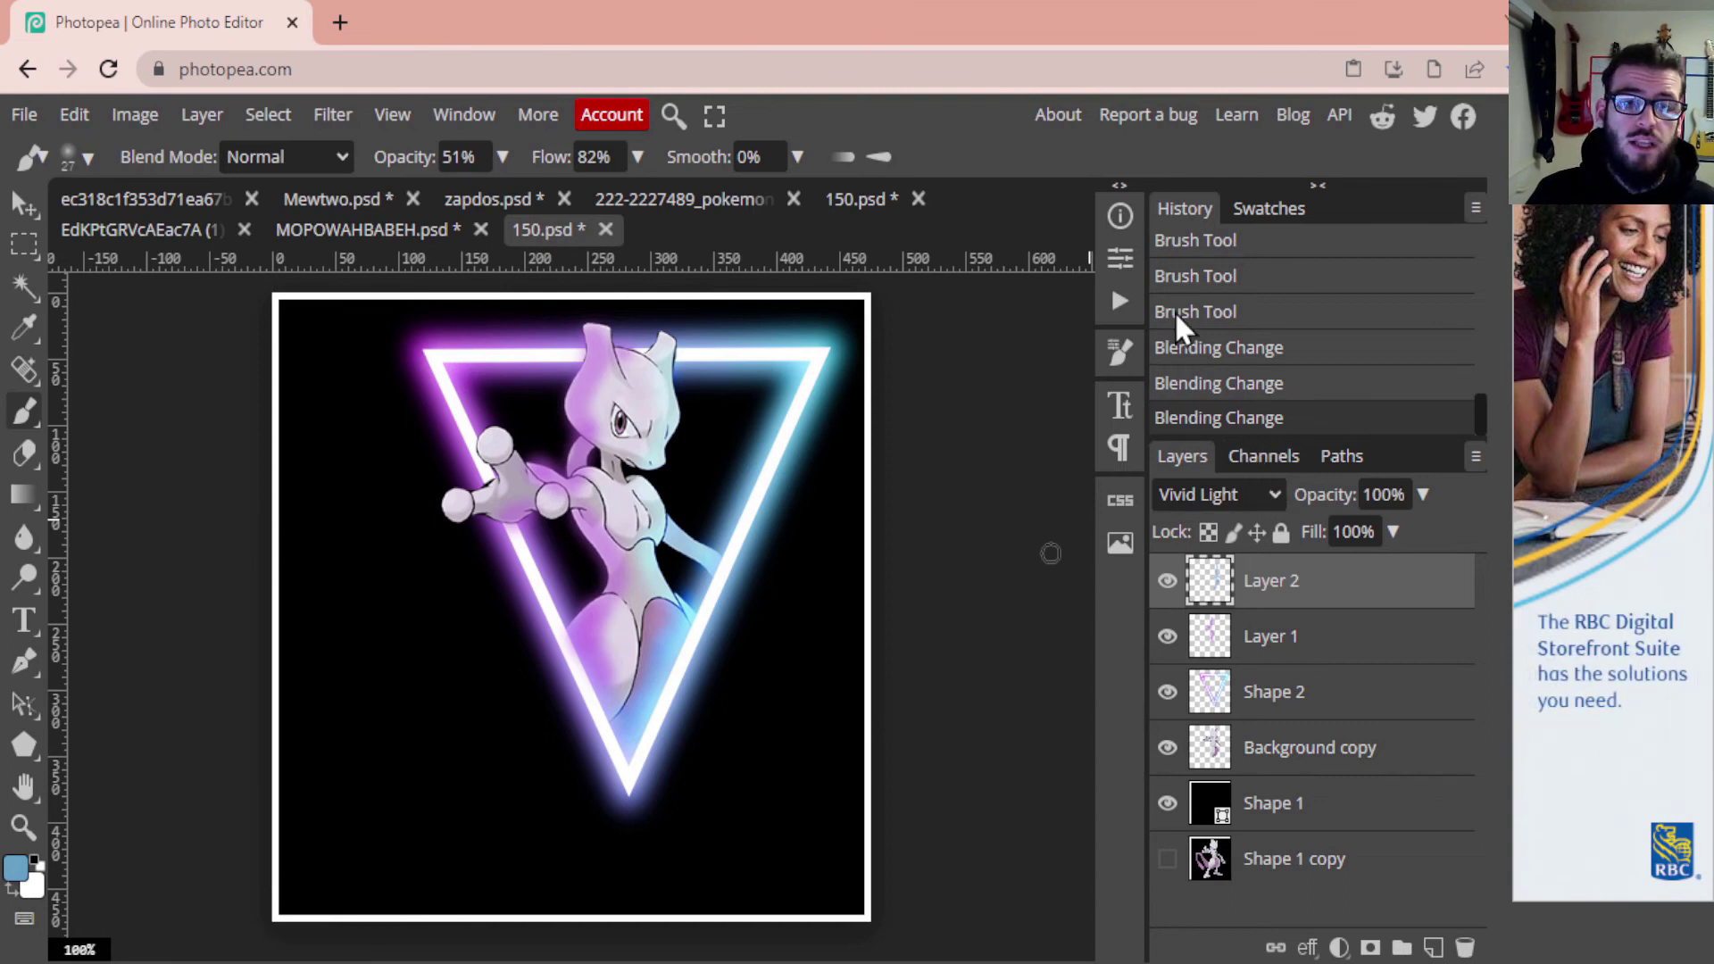
{"action": "key", "text": "Down"}
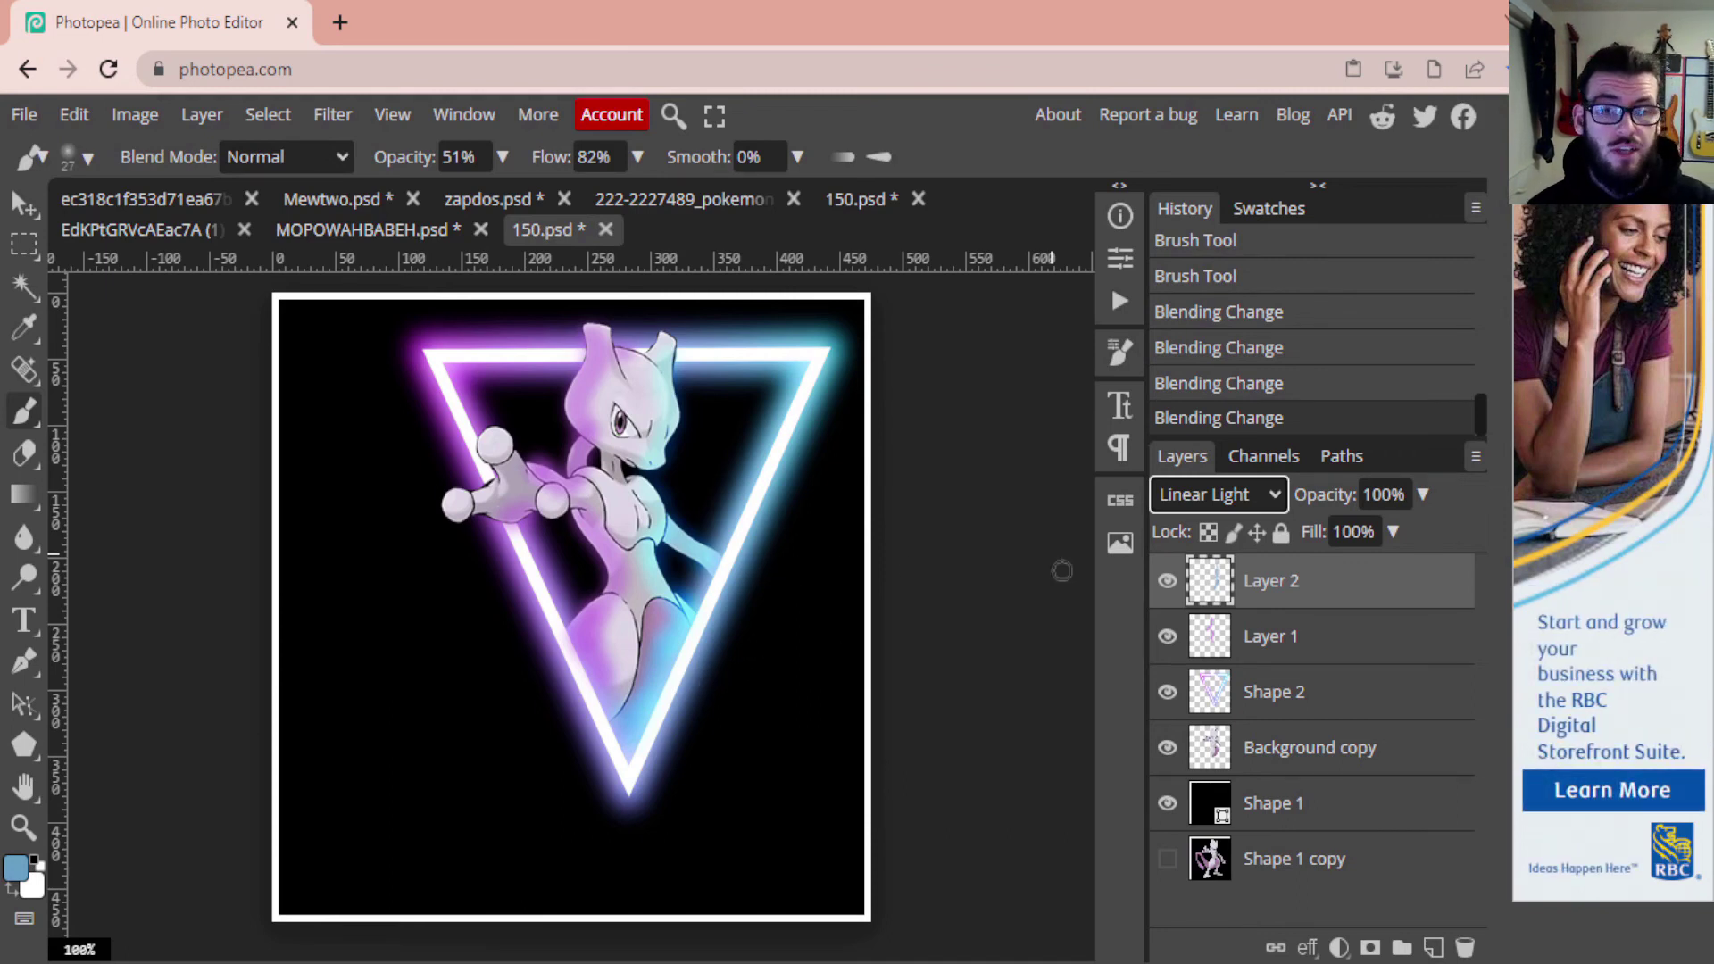
Set Layer 1 to Linear Light at 74% opacity, then reselect Layer 2
{"action": "left_click", "coordinate": [1250, 635]}
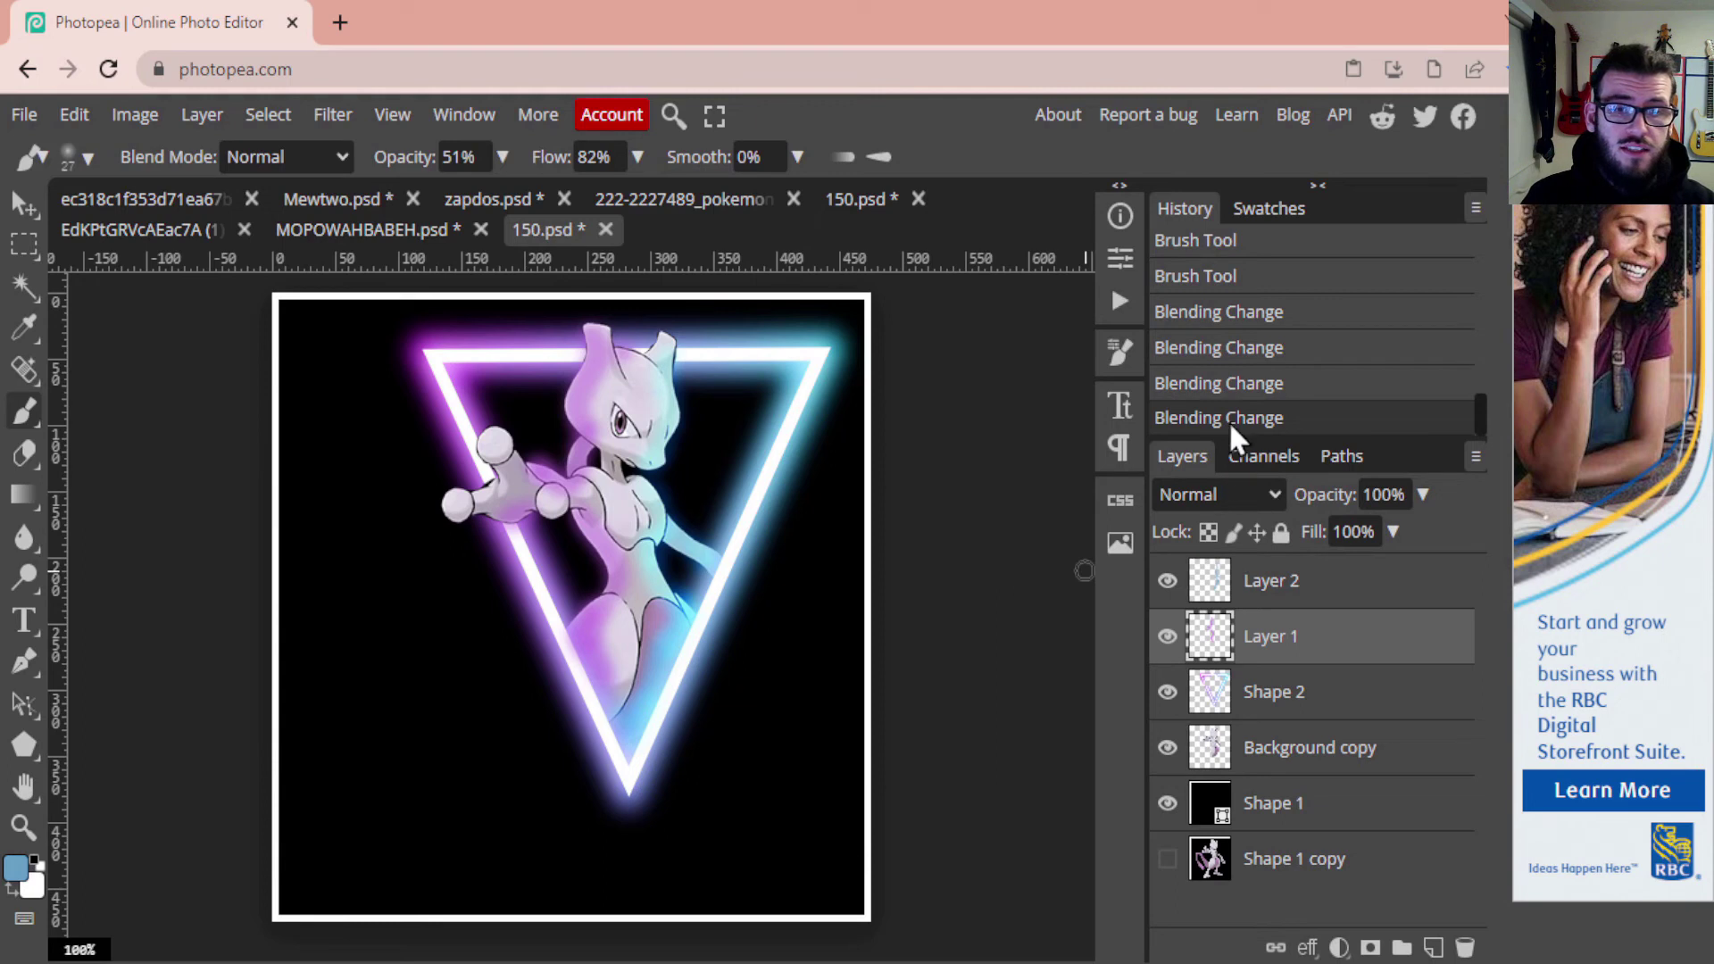
{"action": "left_click", "coordinate": [1213, 204]}
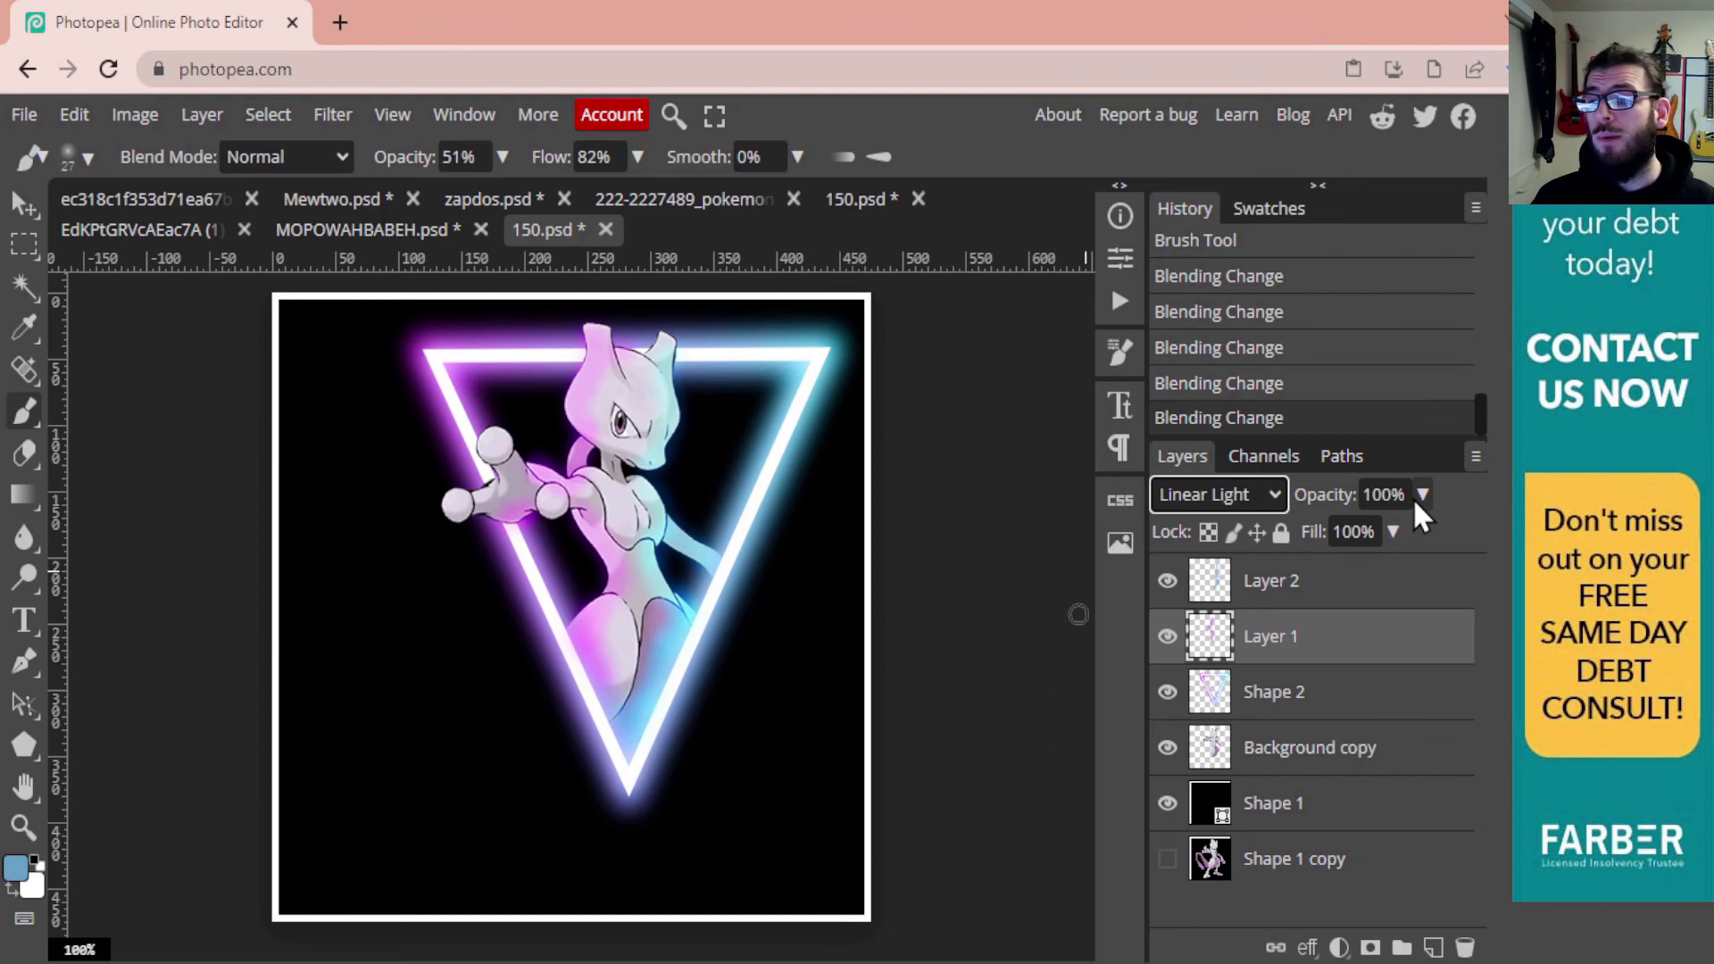
{"action": "left_click", "coordinate": [1421, 496]}
{"action": "left_click_drag", "start_coordinate": [1421, 528], "coordinate": [1344, 532]}
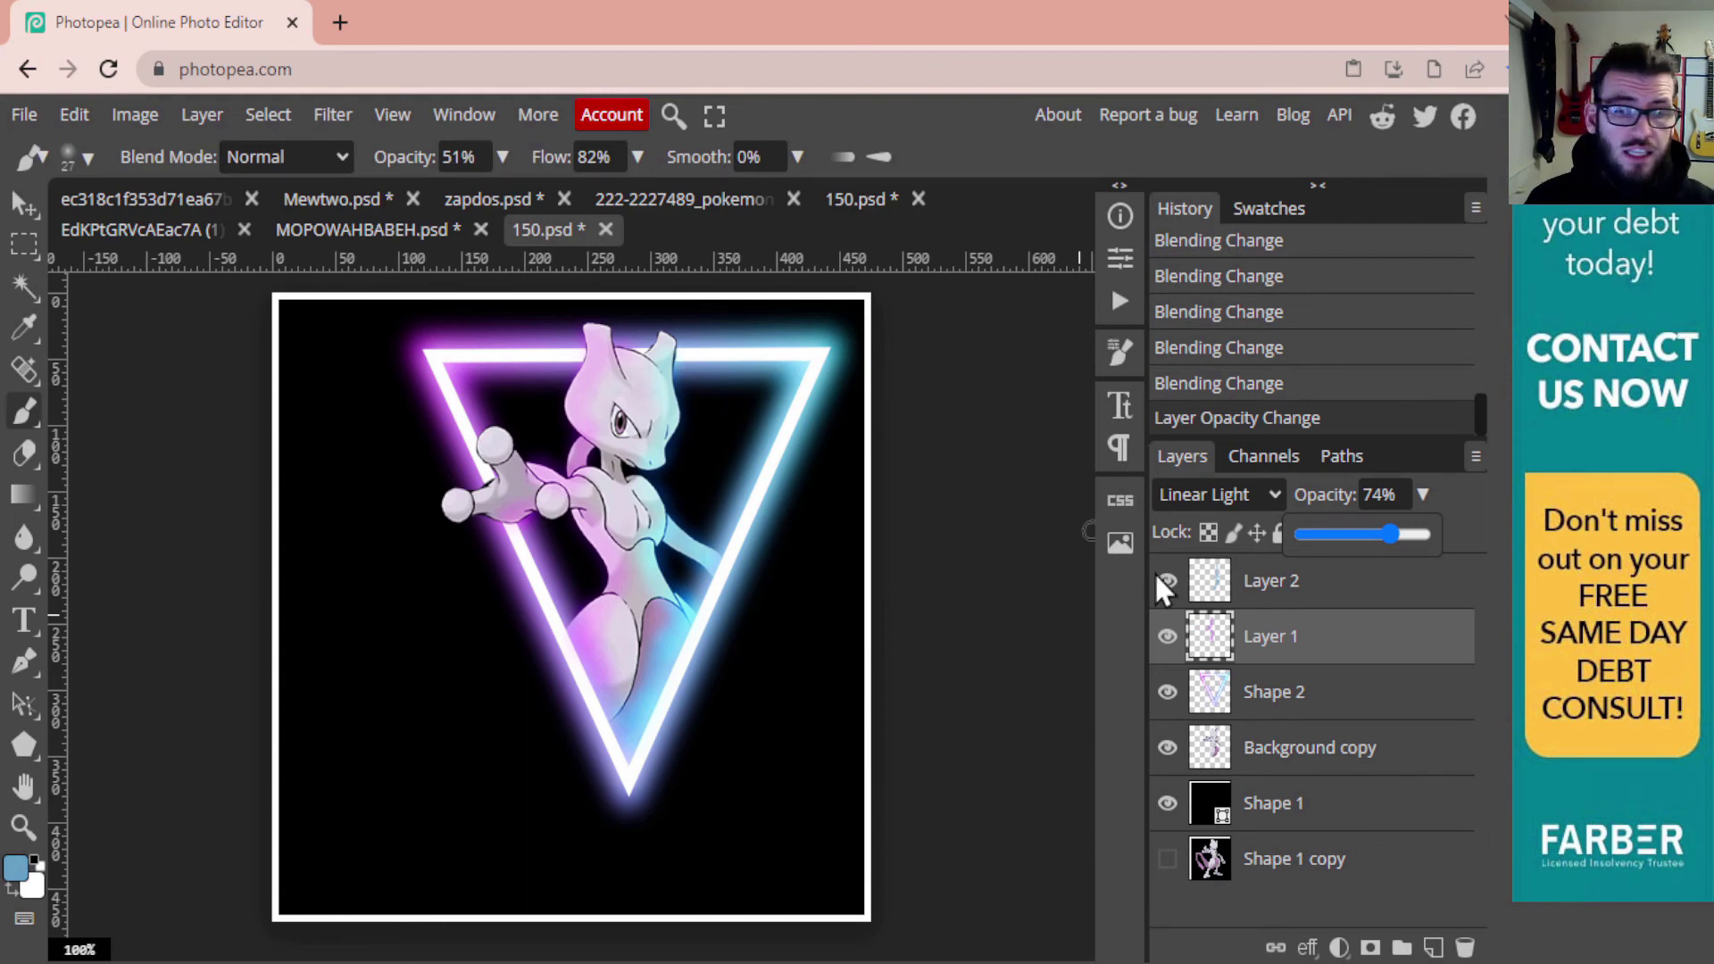
{"action": "left_click", "coordinate": [1298, 594]}
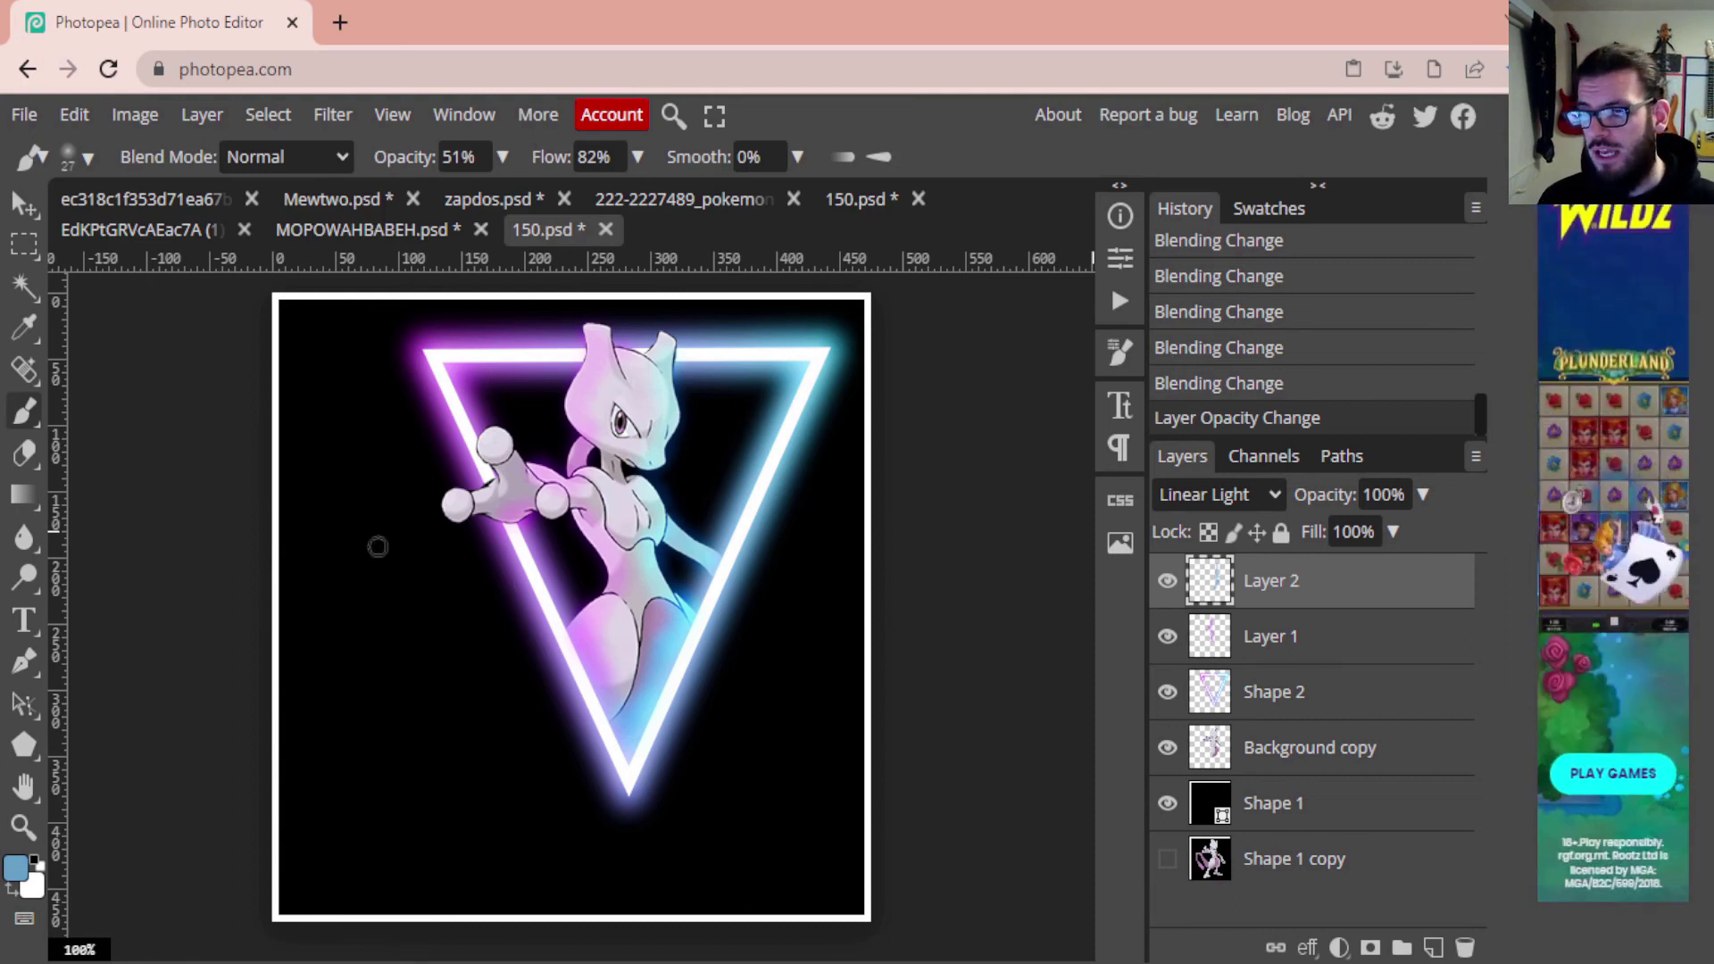
{"action": "left_click", "coordinate": [24, 457]}
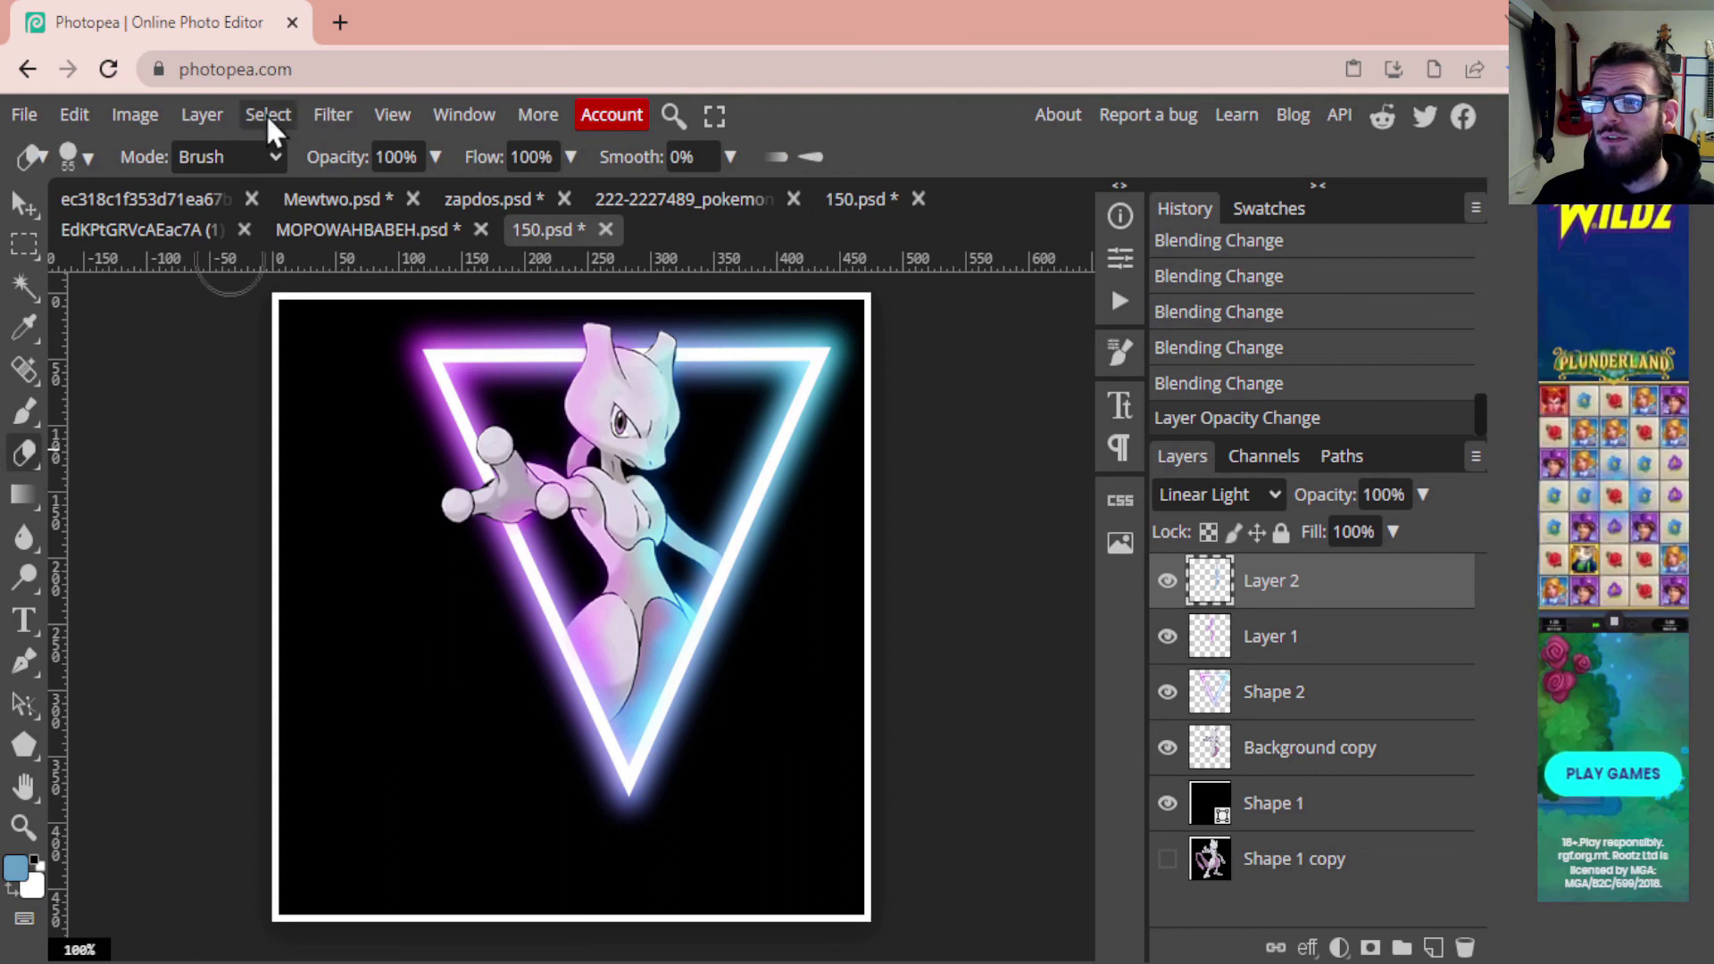
Set the Eraser to a soft round 94 px tip at 21% opacity
{"action": "left_click", "coordinate": [89, 153]}
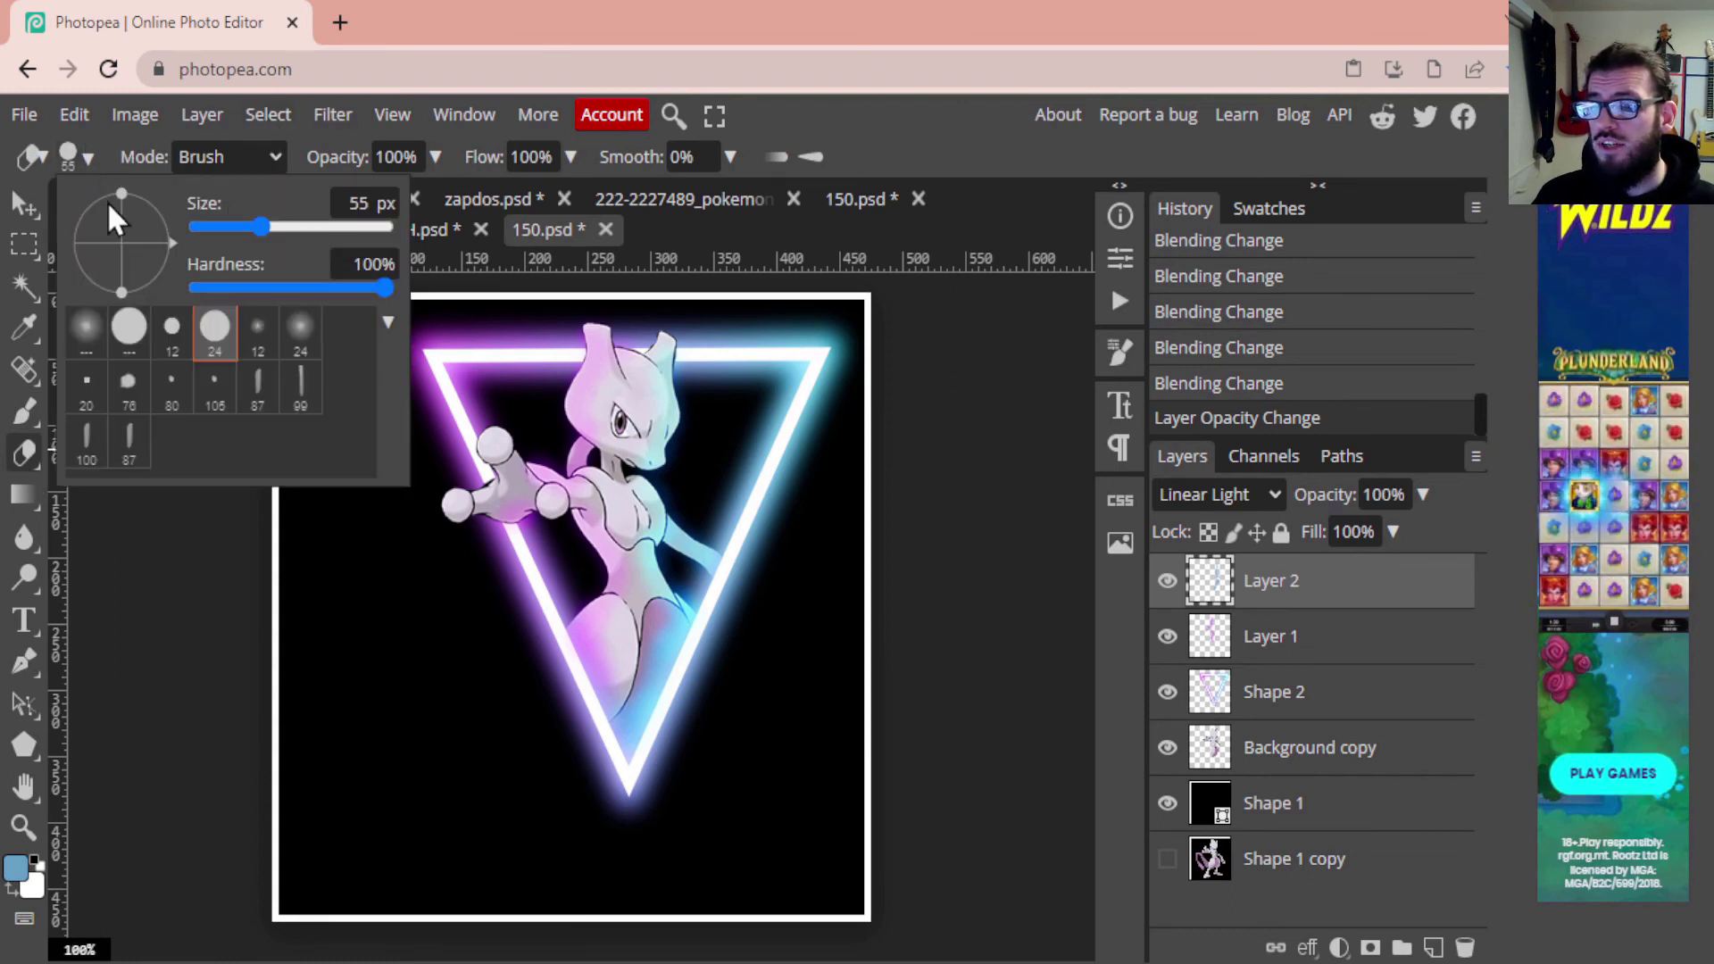
{"action": "left_click", "coordinate": [86, 329]}
{"action": "mouse_move", "coordinate": [255, 226]}
{"action": "left_mouse_down"}
{"action": "mouse_move", "coordinate": [233, 227]}
{"action": "mouse_move", "coordinate": [275, 227]}
{"action": "left_mouse_up"}
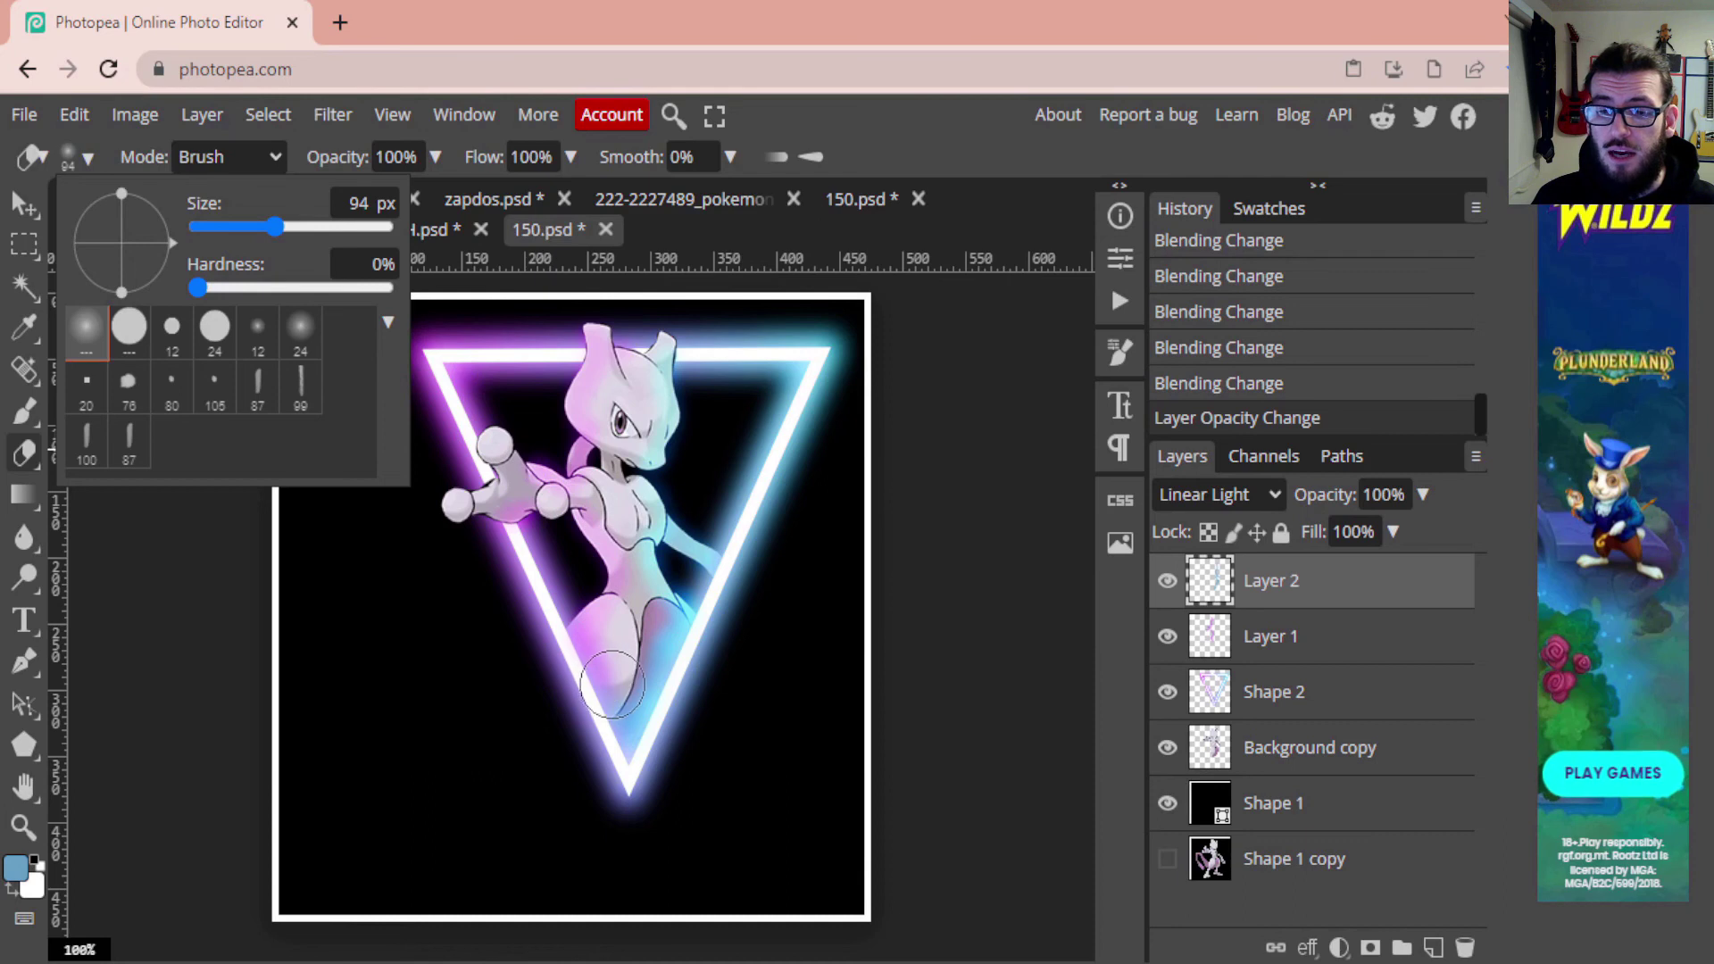
{"action": "left_click", "coordinate": [434, 157]}
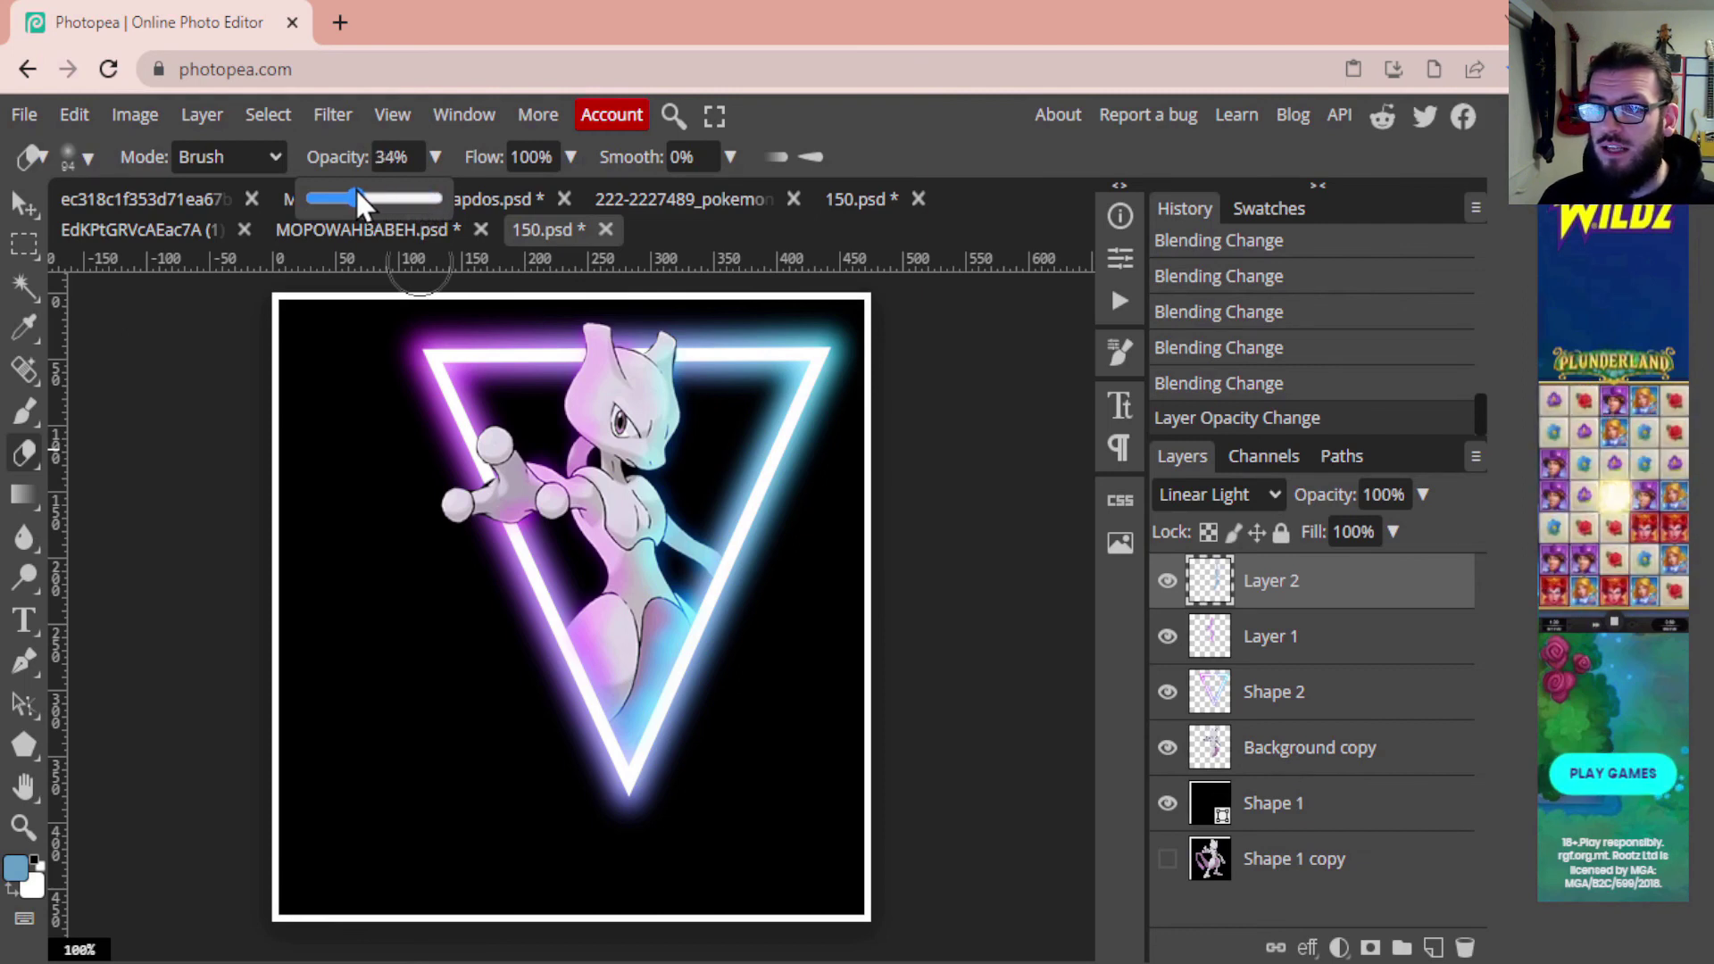
{"action": "left_click_drag", "start_coordinate": [341, 191], "coordinate": [338, 193]}
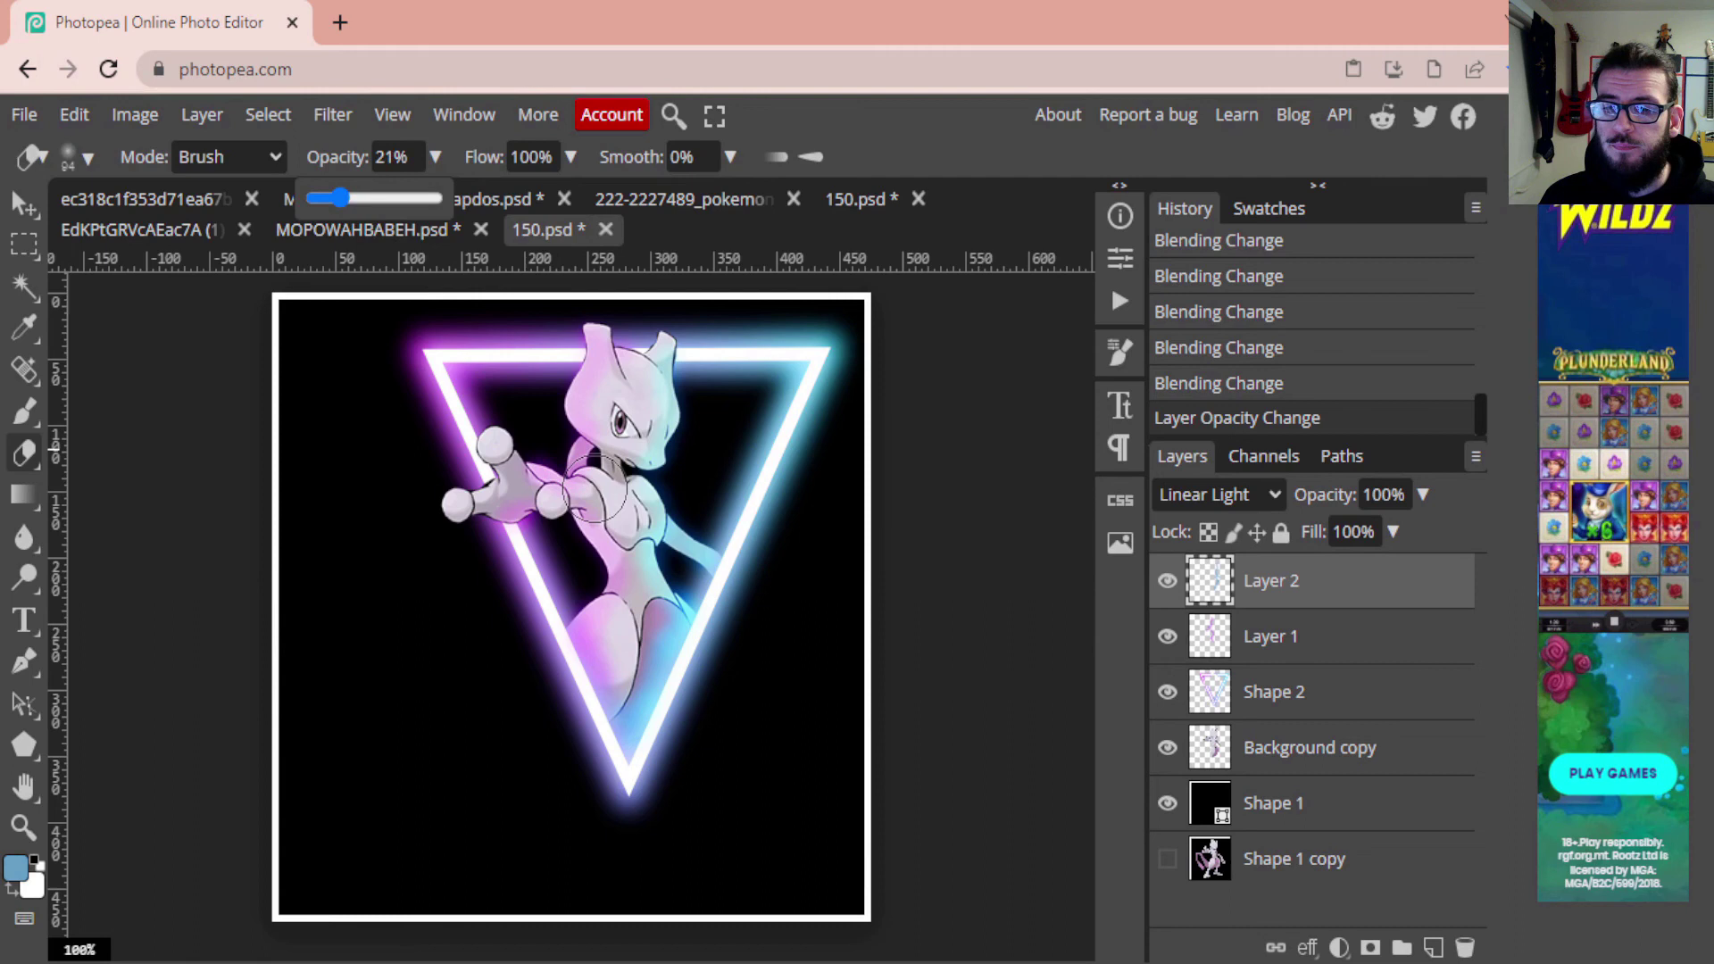
On Layer 1, dab-erase the glow on Mewtwo's leg, then undo those dabs
{"action": "left_click", "coordinate": [1280, 641]}
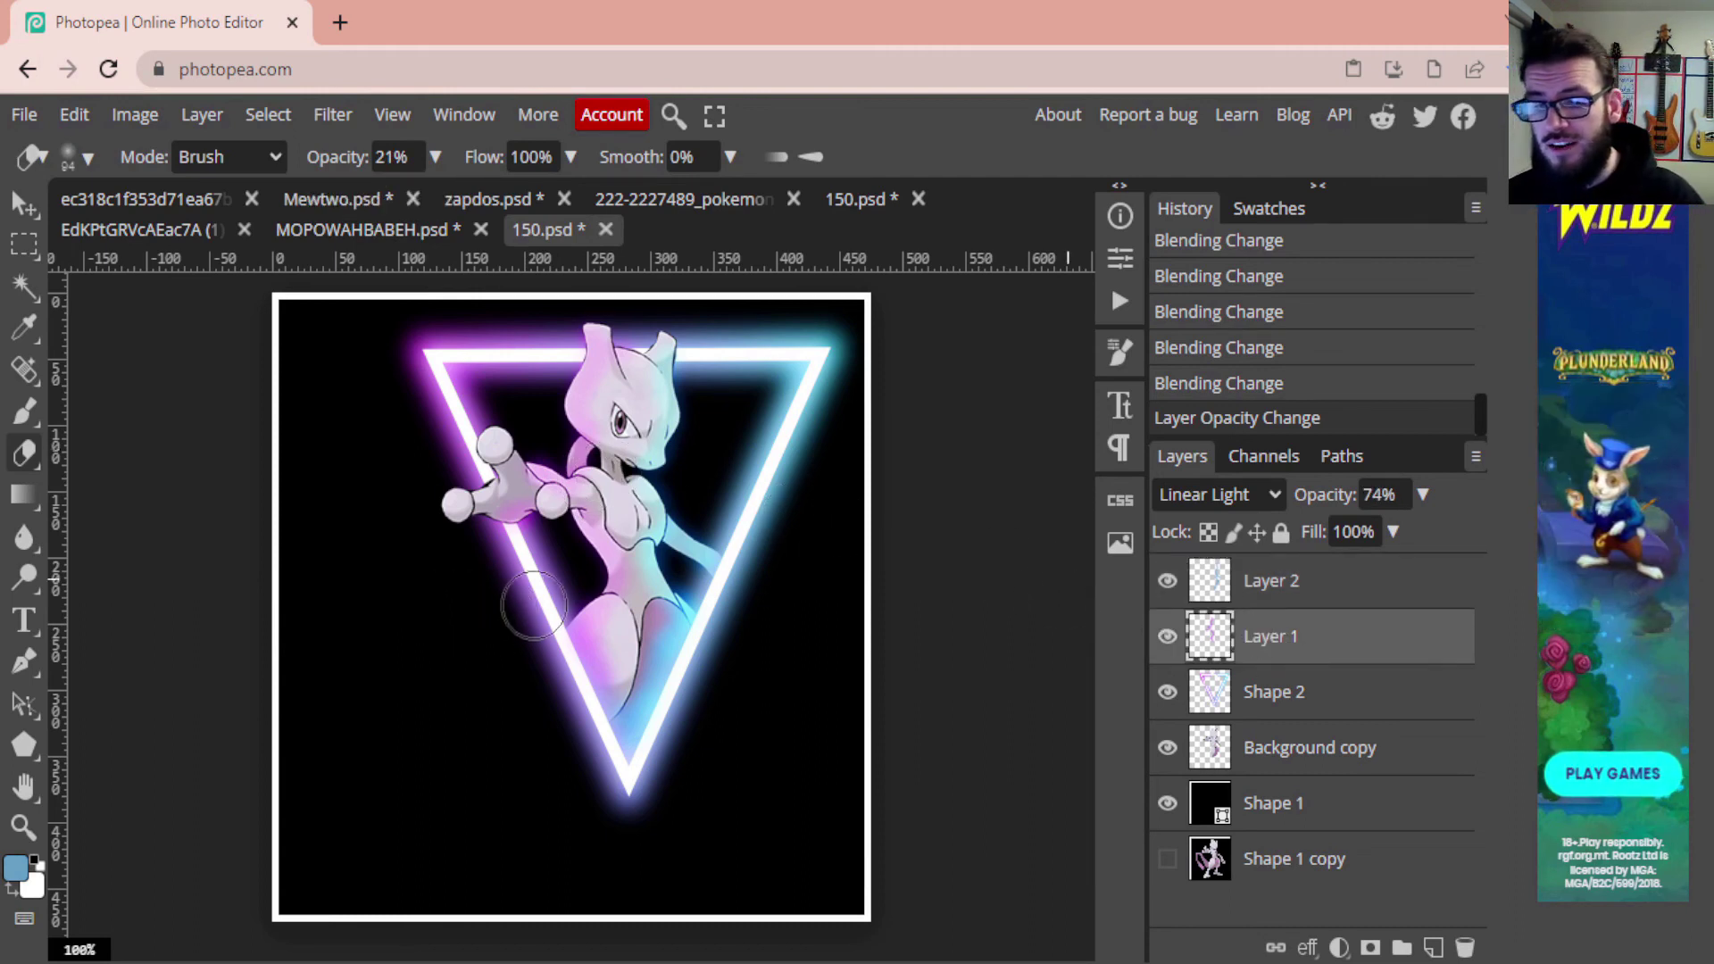
{"action": "left_click", "coordinate": [588, 639]}
{"action": "left_click", "coordinate": [588, 639]}
{"action": "left_click", "coordinate": [589, 640]}
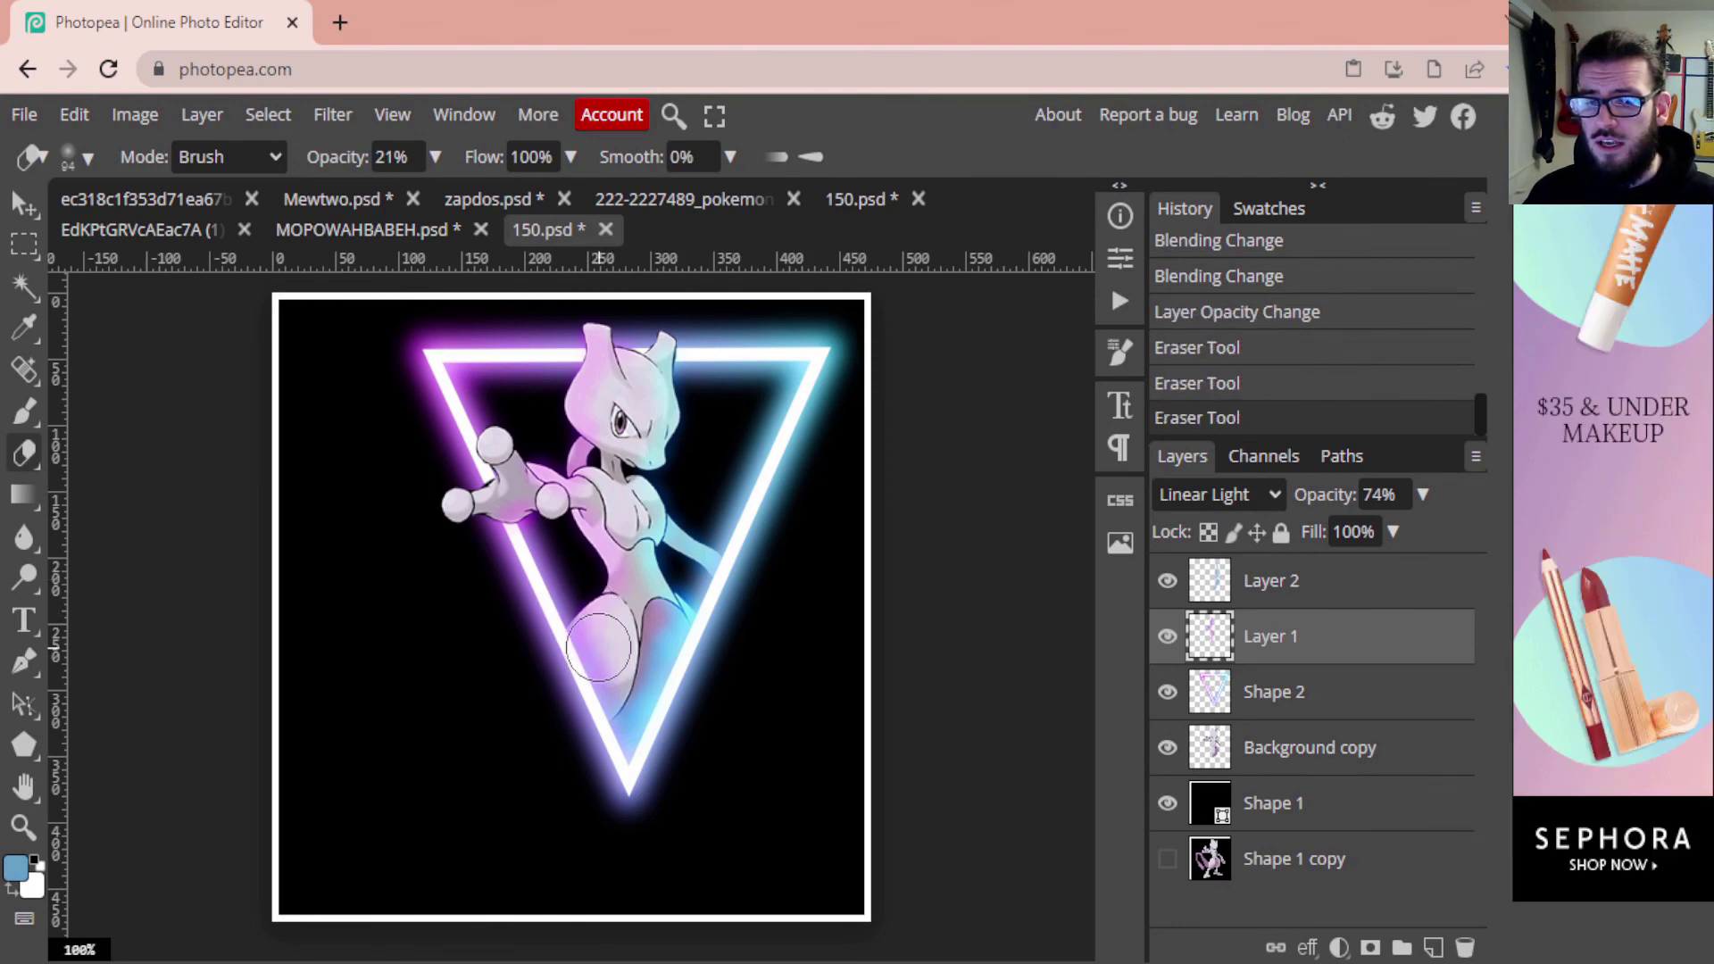
{"action": "left_click", "coordinate": [589, 641]}
{"action": "left_click", "coordinate": [590, 643]}
{"action": "left_click", "coordinate": [589, 642]}
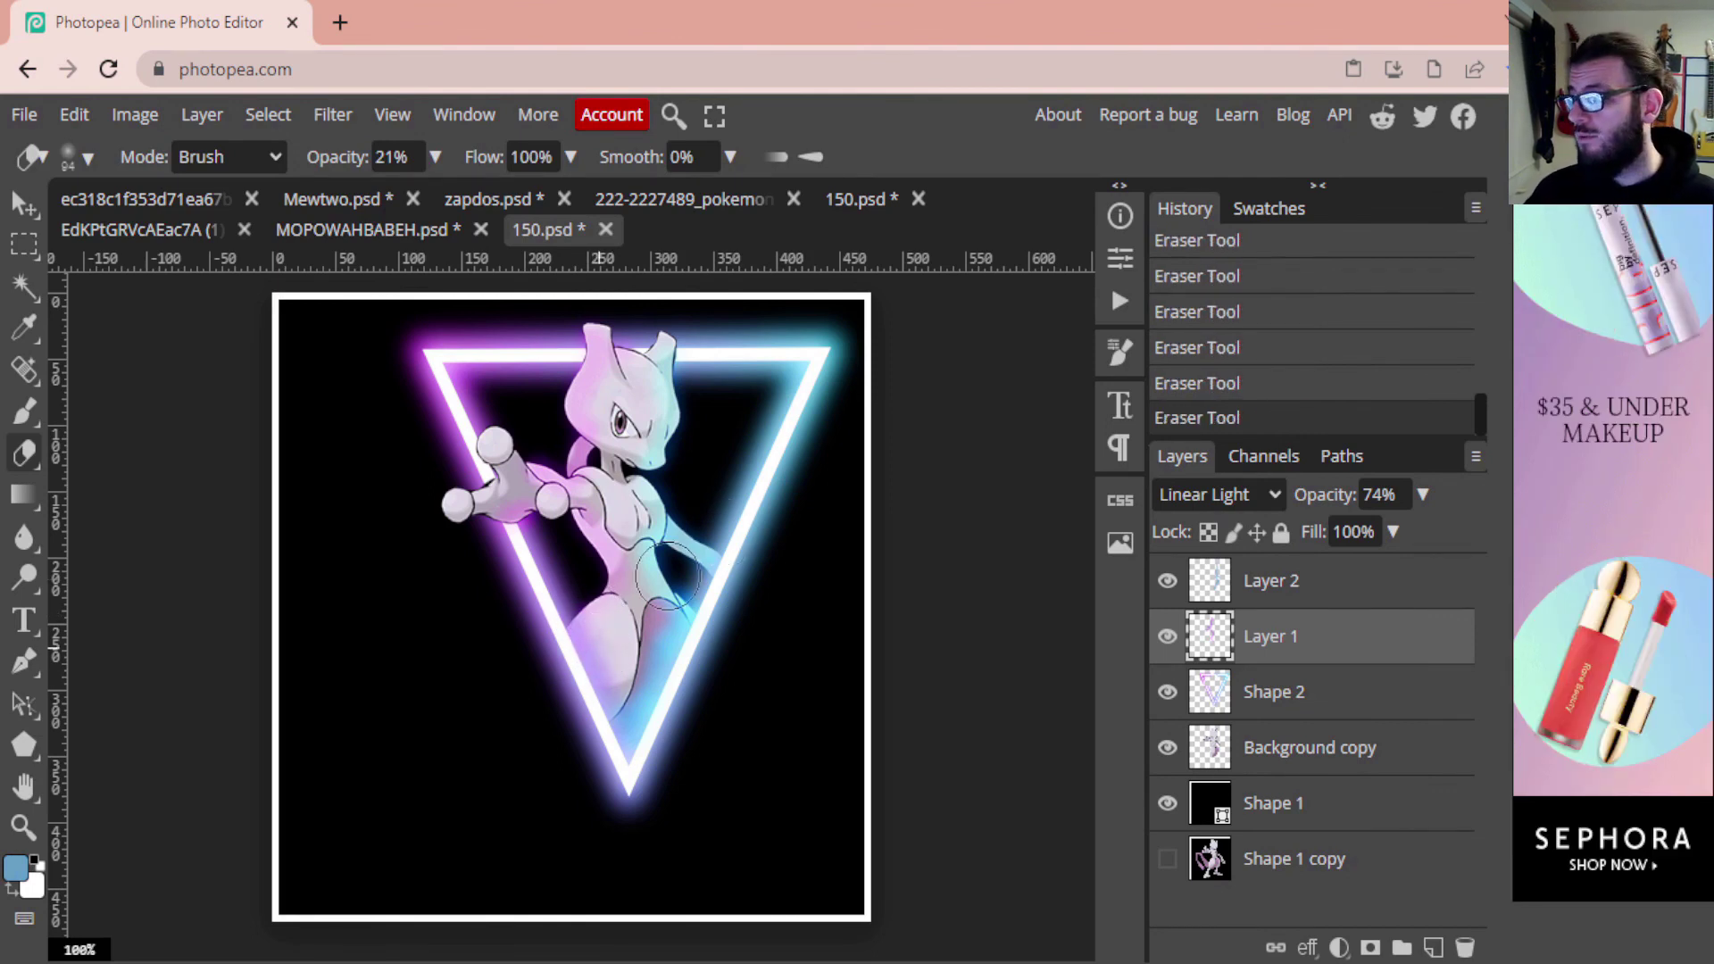
{"action": "key", "text": "ctrl+z"}
{"action": "key", "text": "ctrl+z"}
{"action": "key", "text": "ctrl+z"}
{"action": "key", "text": "ctrl+z"}
{"action": "key", "text": "ctrl+z"}
{"action": "key", "text": "ctrl+z"}
{"action": "key", "text": "ctrl+z"}
{"action": "key", "text": "ctrl+z"}
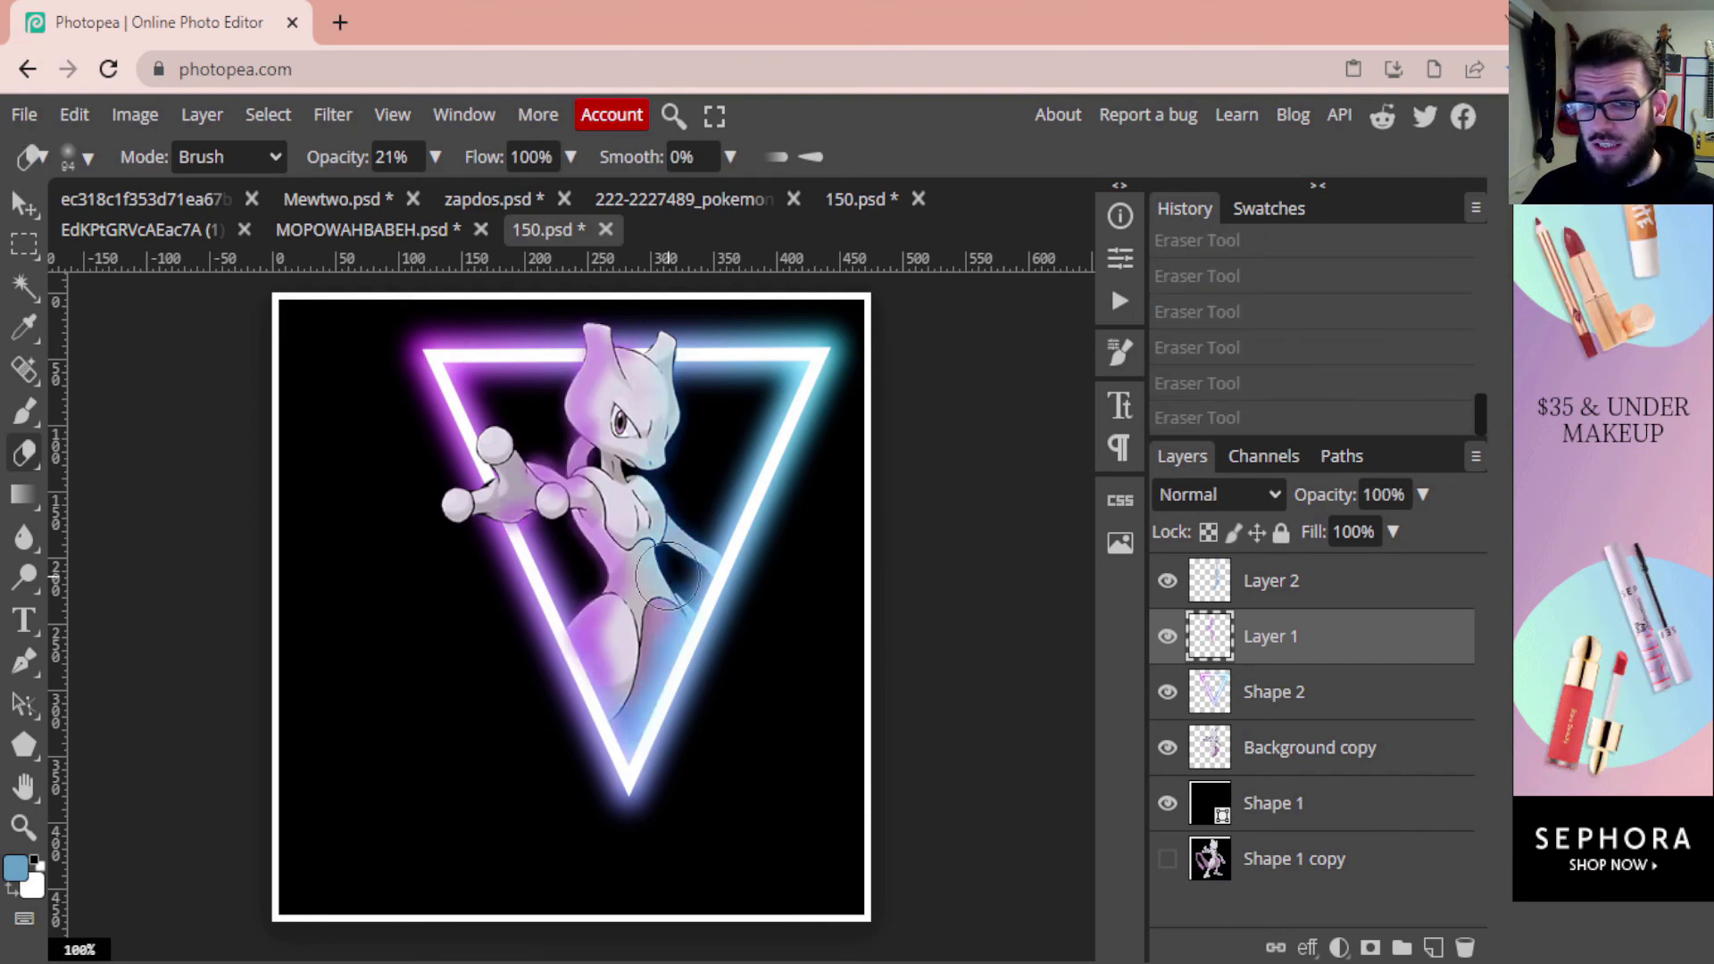
Revert history to the opacity change and softly erase glow over Mewtwo's legs and lower body
{"action": "scroll", "coordinate": [1262, 344], "scroll_direction": "up", "scroll_amount": 5}
{"action": "scroll", "coordinate": [1274, 364], "scroll_direction": "down", "scroll_amount": 2}
{"action": "scroll", "coordinate": [1274, 364], "scroll_direction": "down", "scroll_amount": 2}
{"action": "left_click", "coordinate": [1273, 307]}
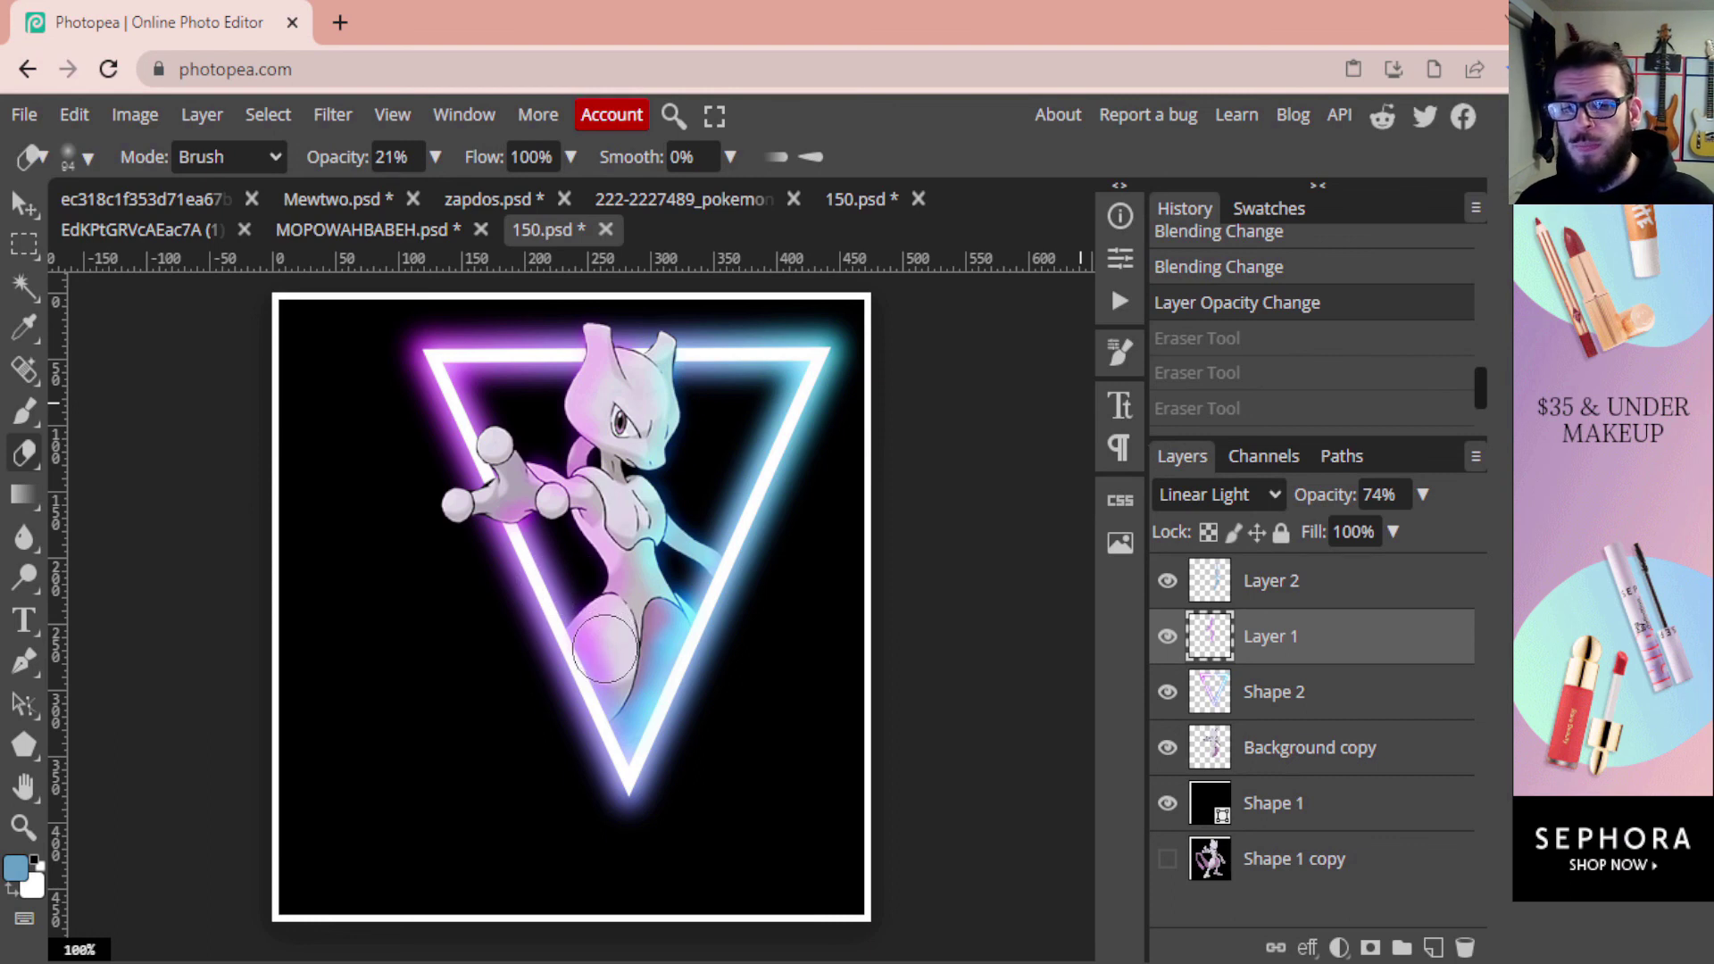
{"action": "left_click_drag", "start_coordinate": [619, 671], "coordinate": [627, 697]}
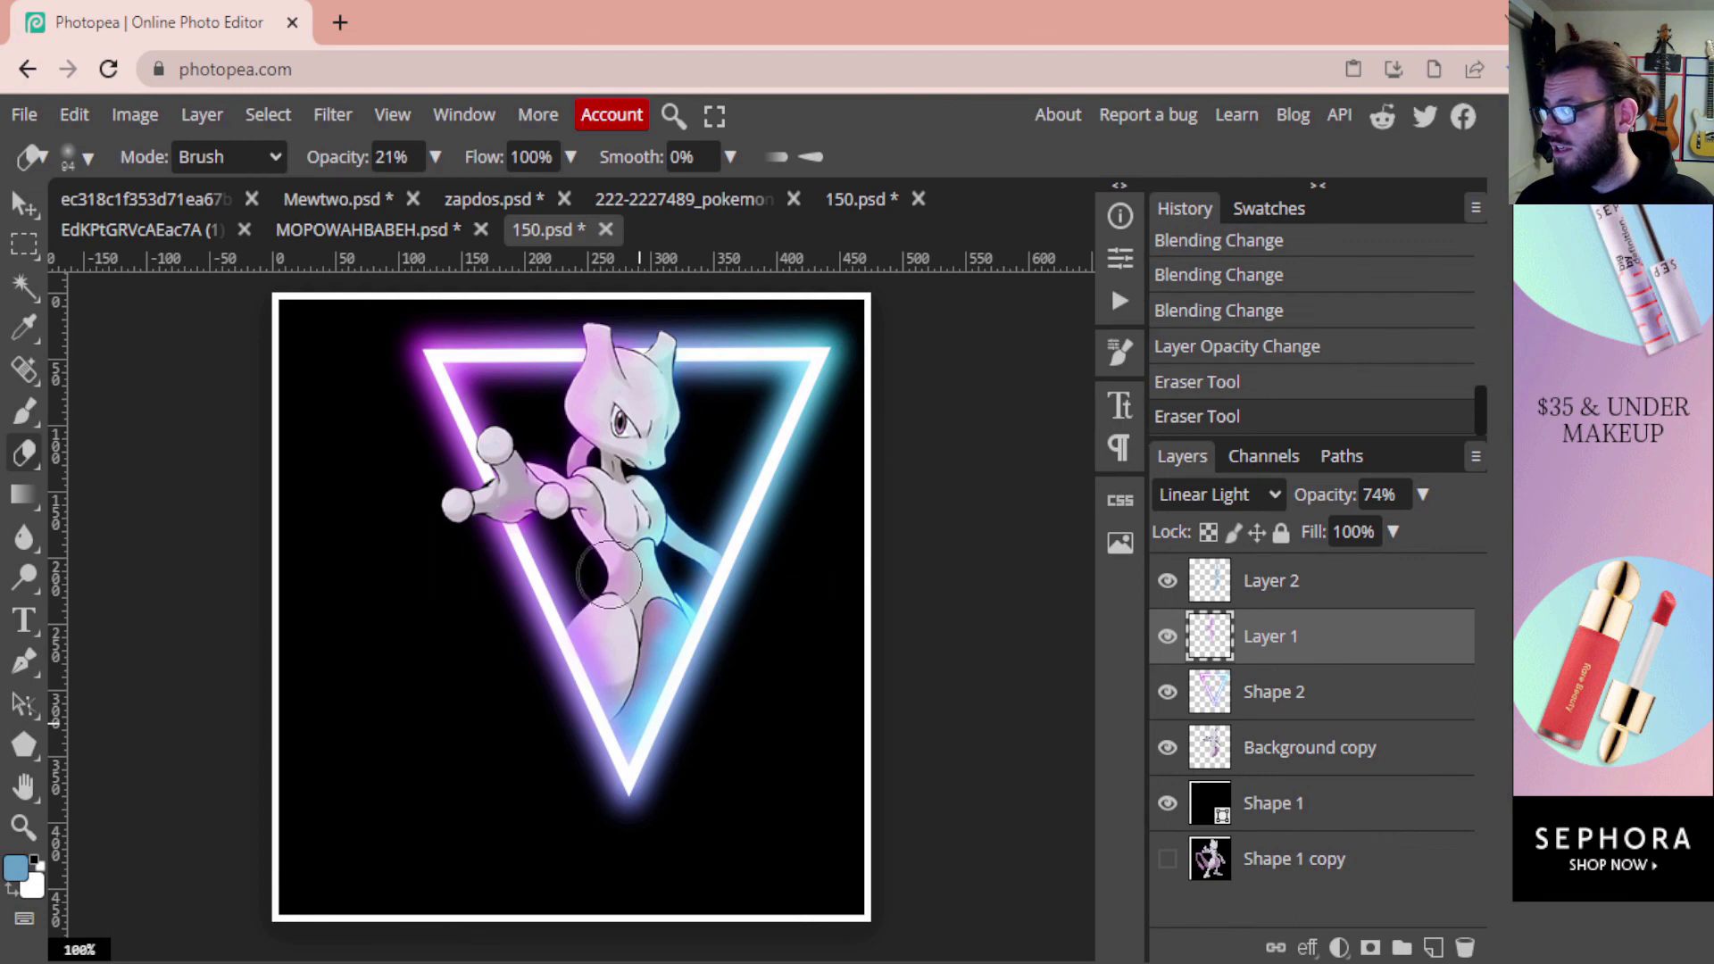
{"action": "left_click_drag", "start_coordinate": [679, 621], "coordinate": [591, 745]}
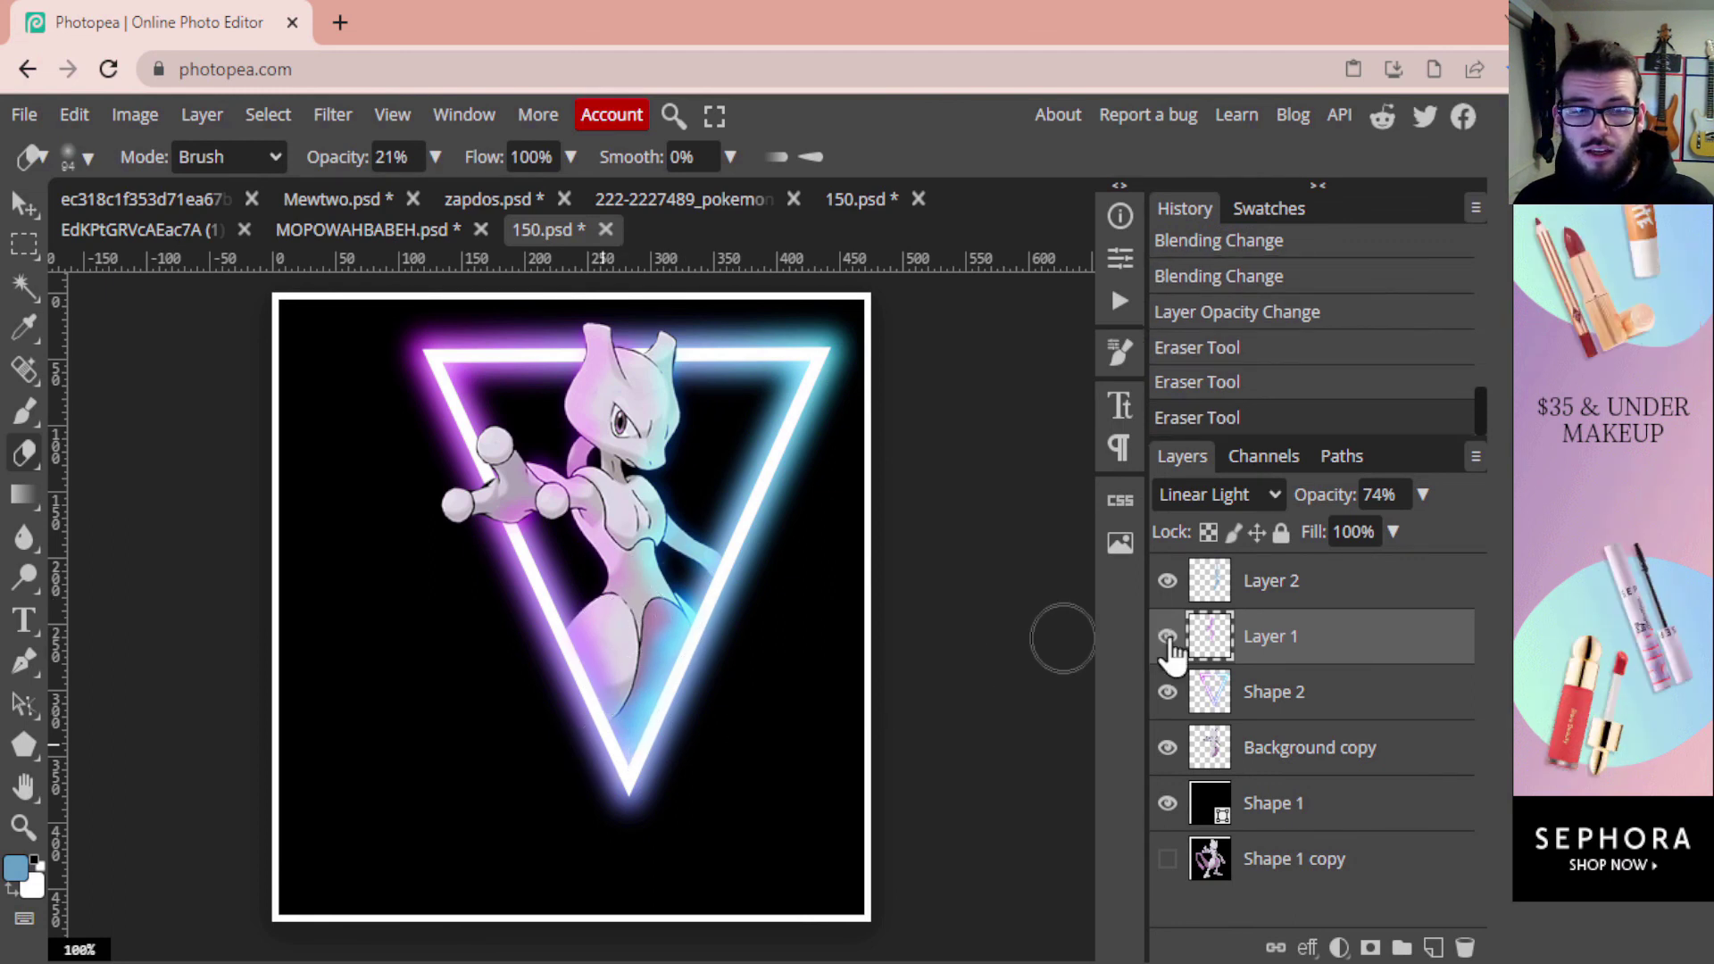
On Shape 2, erase the triangle's right edge where it crosses Mewtwo's arm and leg
{"action": "left_click", "coordinate": [1218, 688]}
{"action": "mouse_move", "coordinate": [700, 584]}
{"action": "left_mouse_down"}
{"action": "mouse_move", "coordinate": [654, 700]}
{"action": "mouse_move", "coordinate": [593, 765]}
{"action": "left_mouse_up"}
{"action": "left_click_drag", "start_coordinate": [743, 522], "coordinate": [689, 584]}
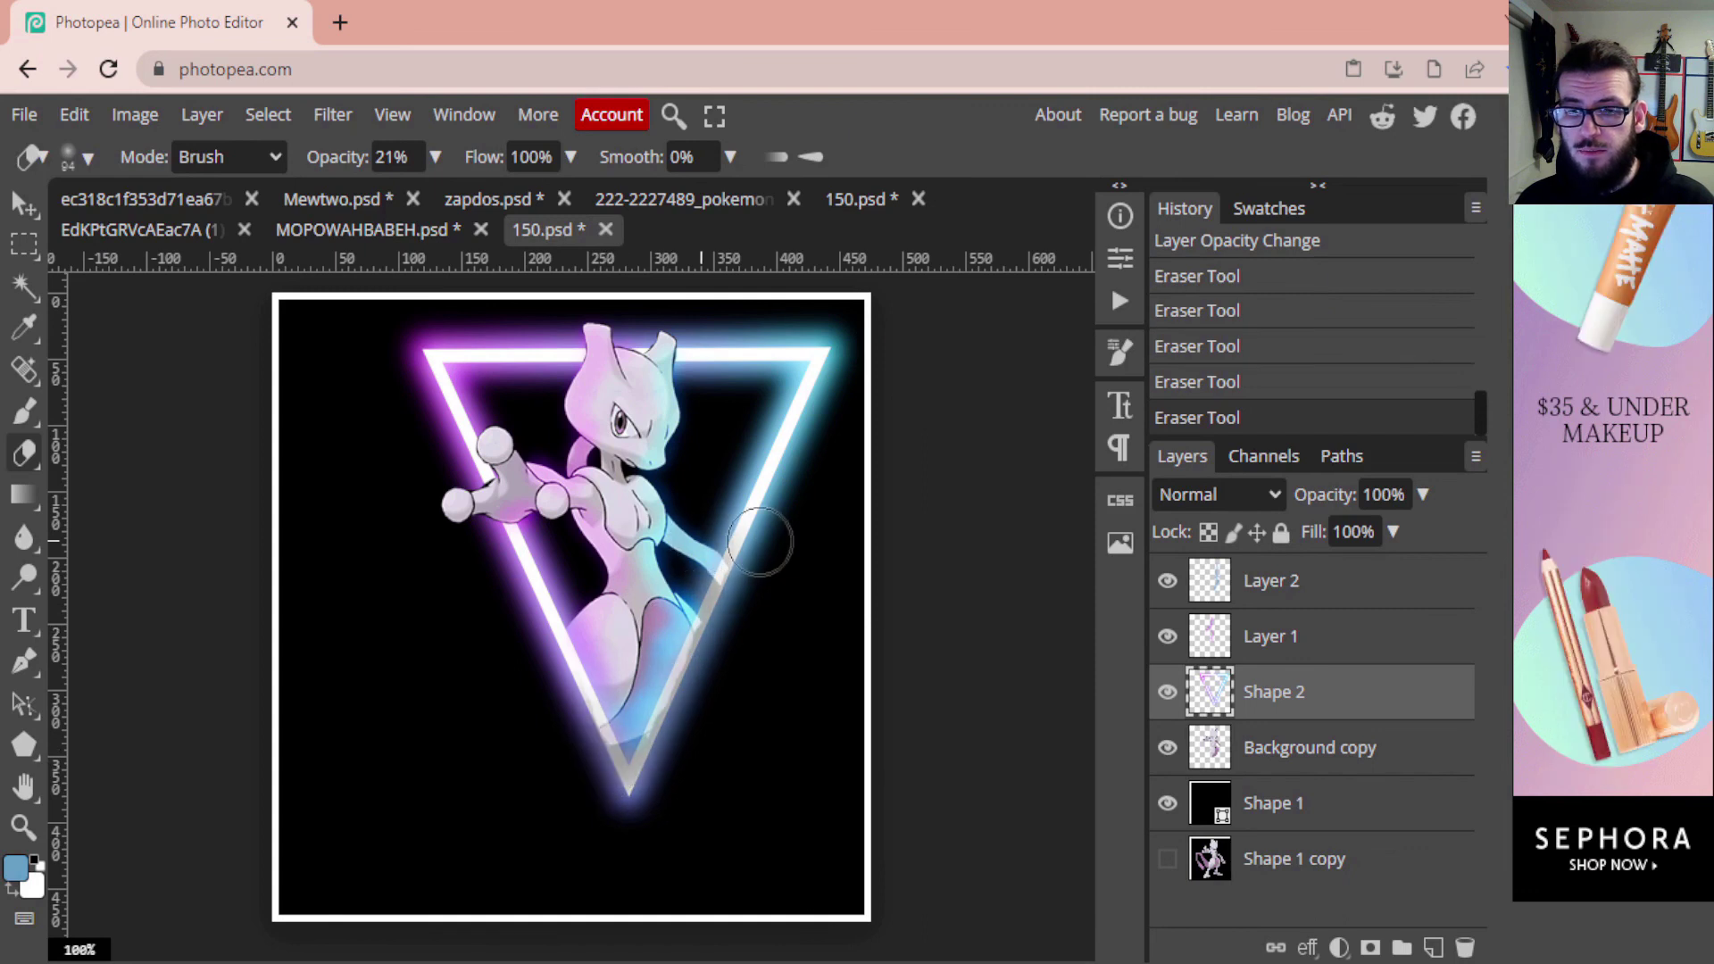
{"action": "left_click_drag", "start_coordinate": [669, 511], "coordinate": [718, 516]}
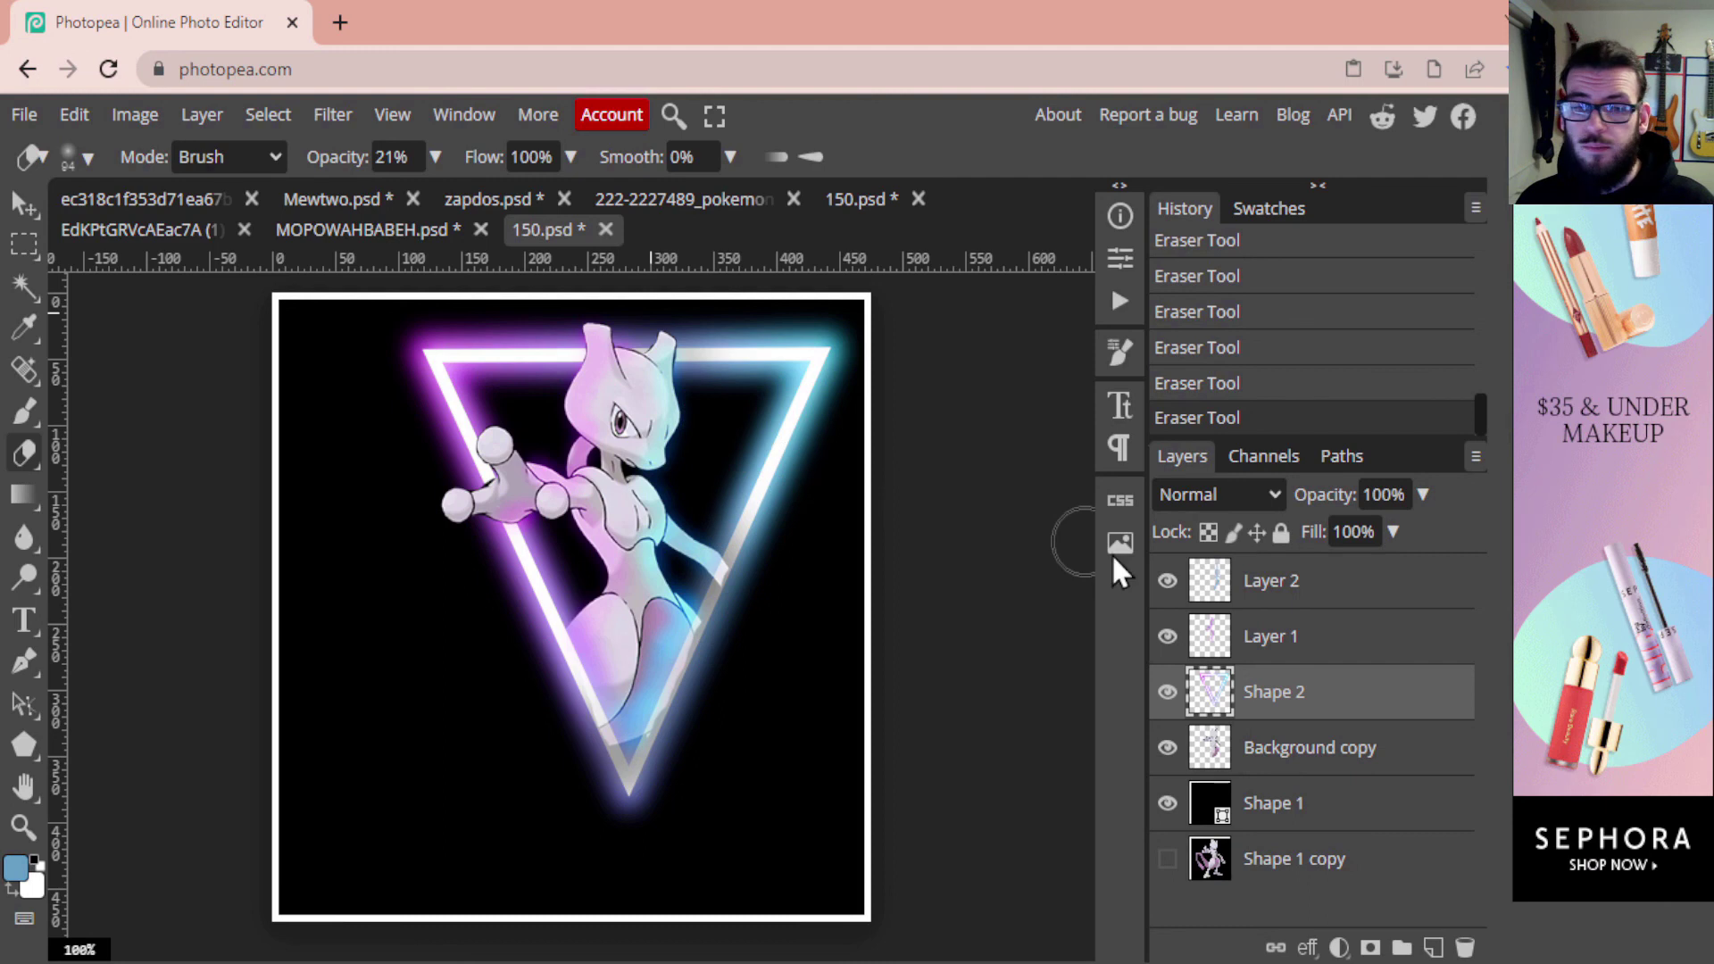
{"action": "left_click", "coordinate": [1274, 646]}
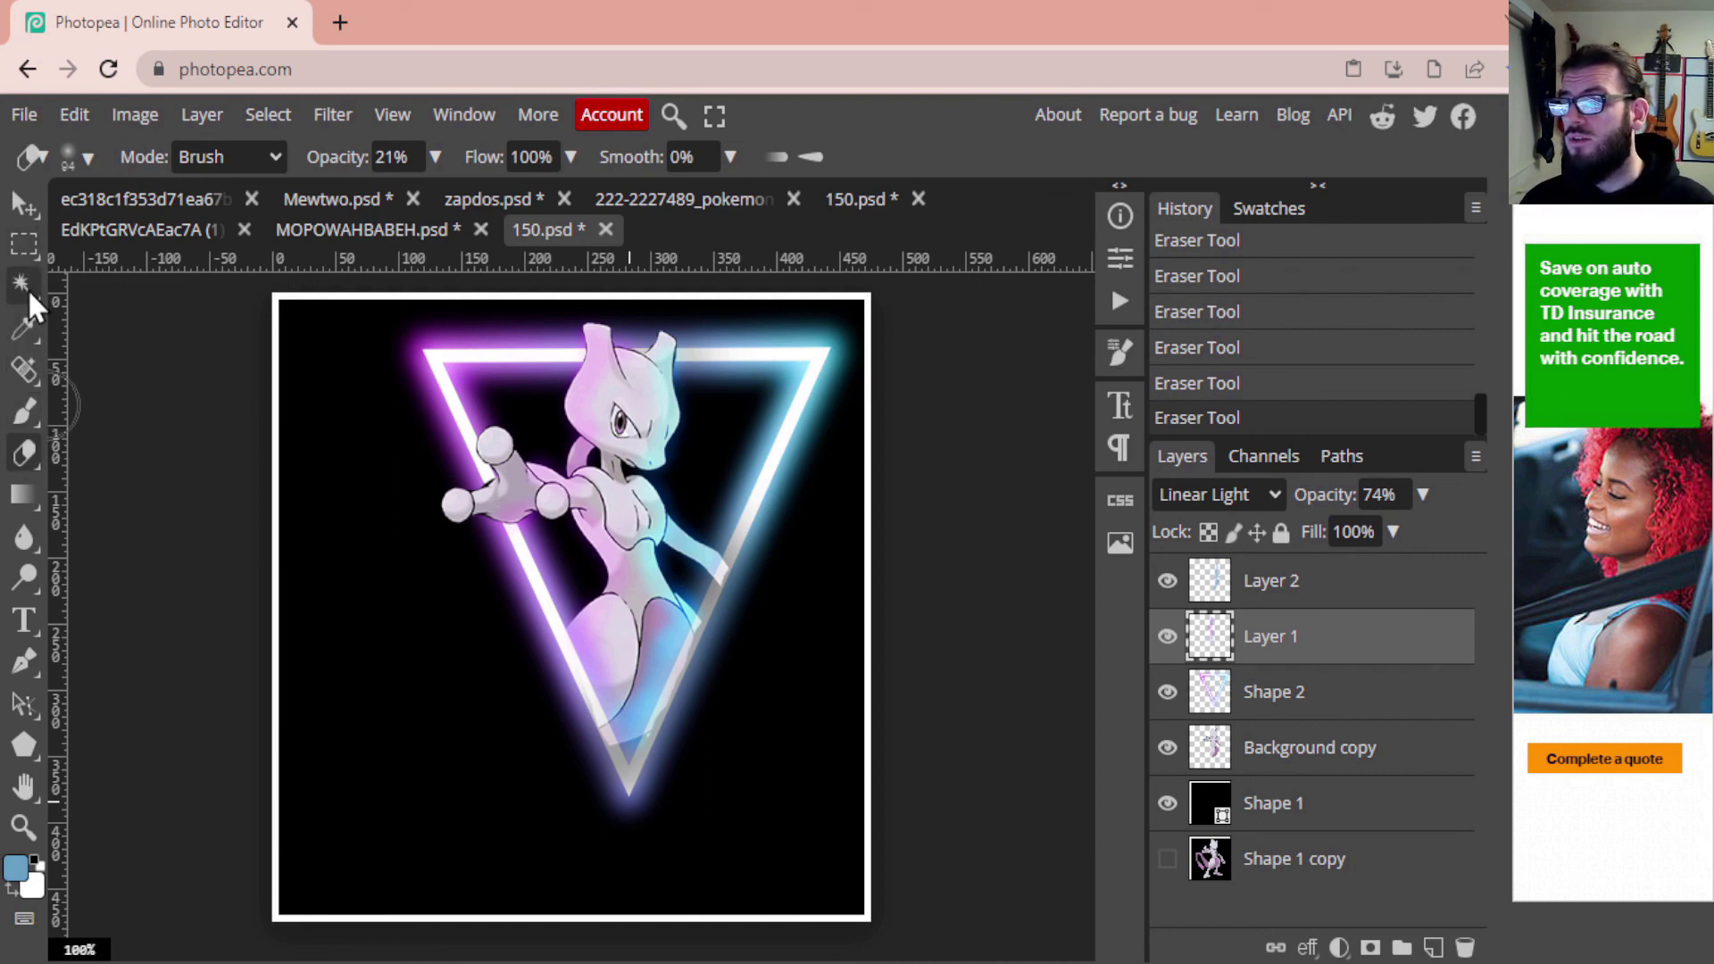
{"action": "left_click", "coordinate": [28, 320]}
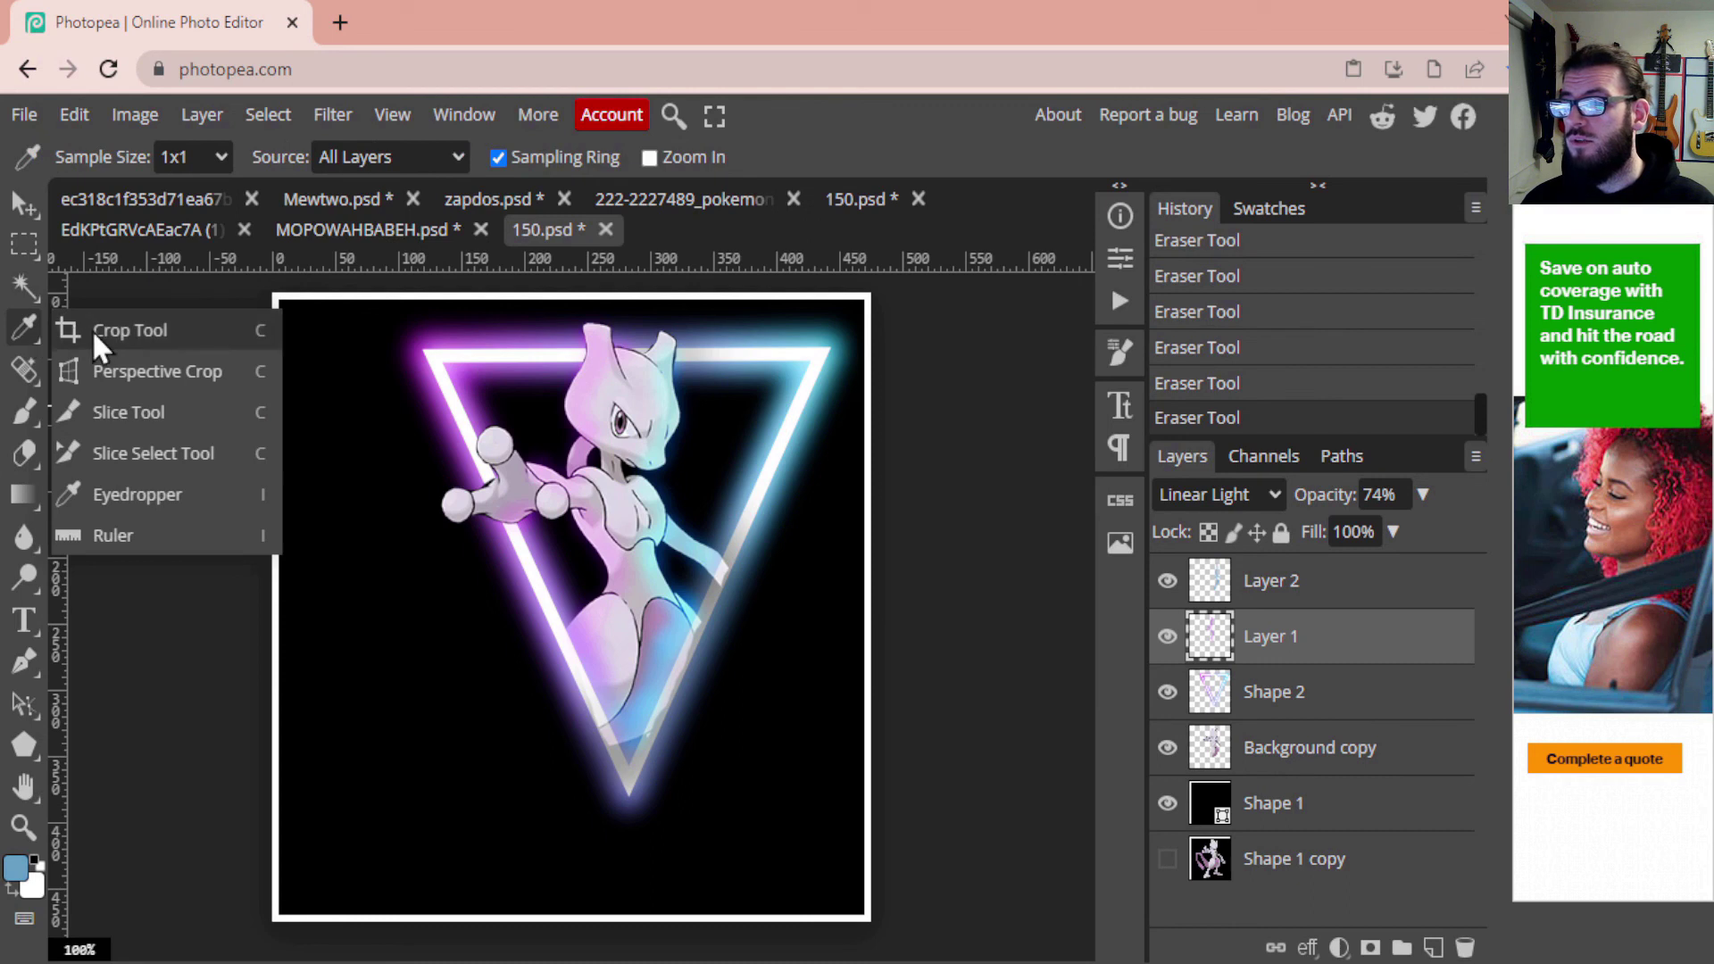
Crop the left, bottom, right and top edges in around the triangle, discarding a stray crop box
{"action": "left_click", "coordinate": [93, 329]}
{"action": "left_click_drag", "start_coordinate": [282, 610], "coordinate": [404, 592]}
{"action": "left_click_drag", "start_coordinate": [639, 919], "coordinate": [639, 828]}
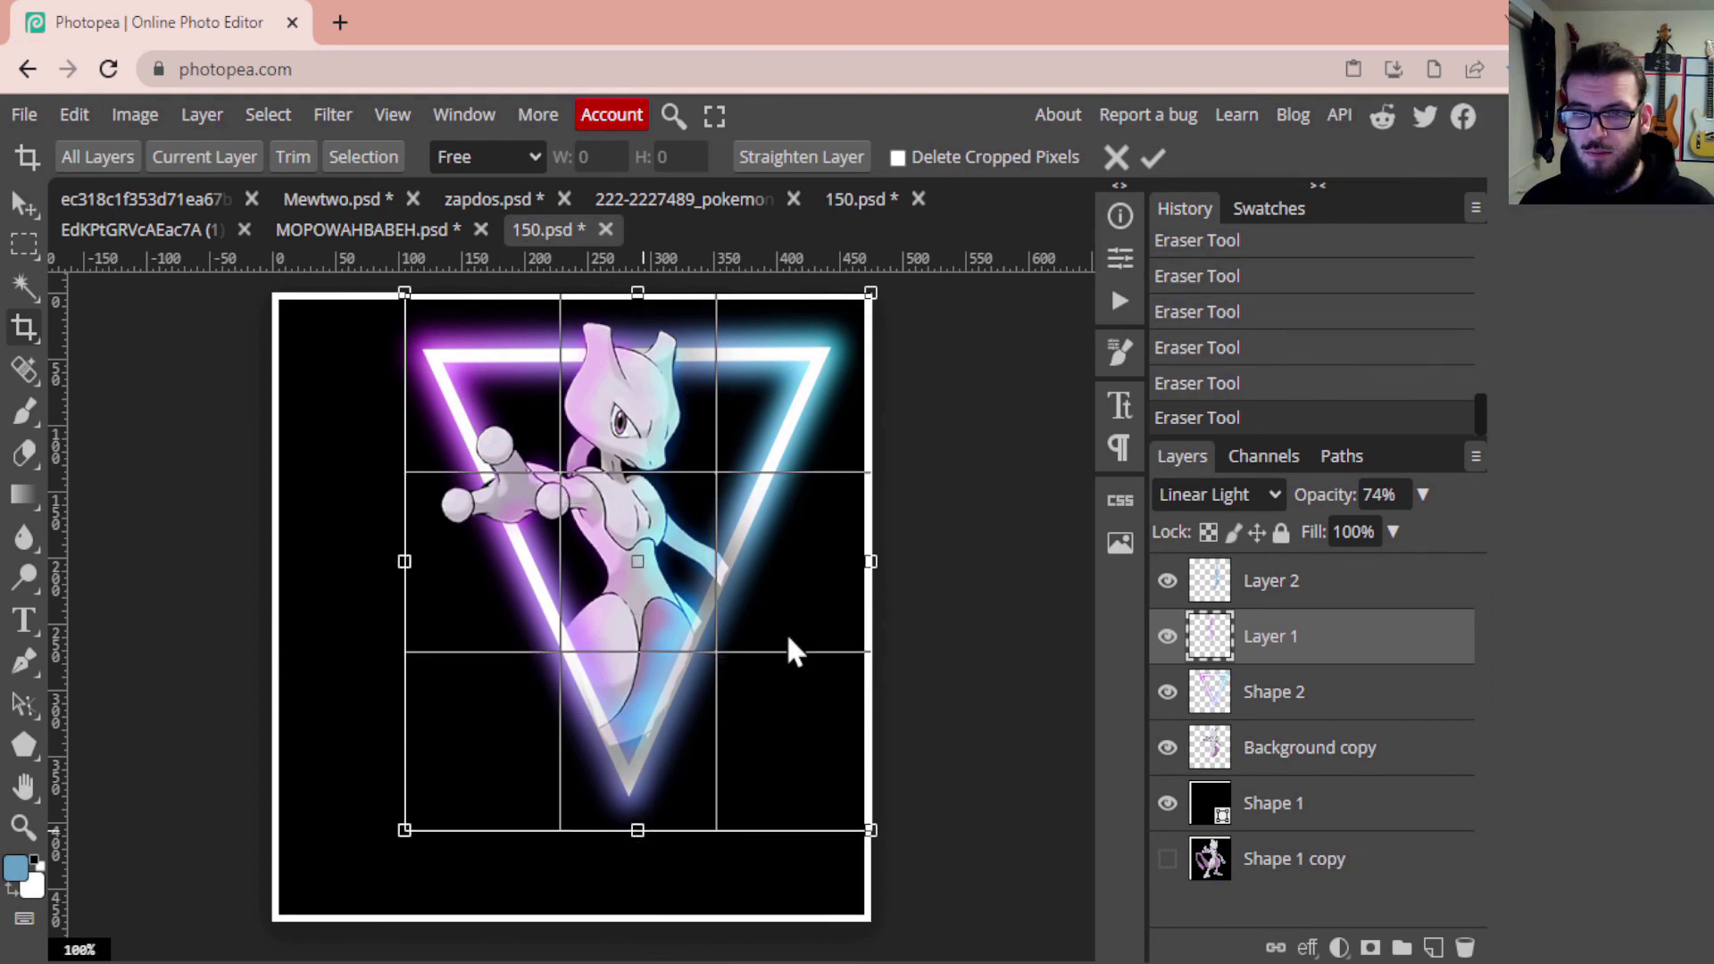
{"action": "left_click_drag", "start_coordinate": [863, 560], "coordinate": [846, 560]}
{"action": "left_click_drag", "start_coordinate": [629, 295], "coordinate": [629, 307]}
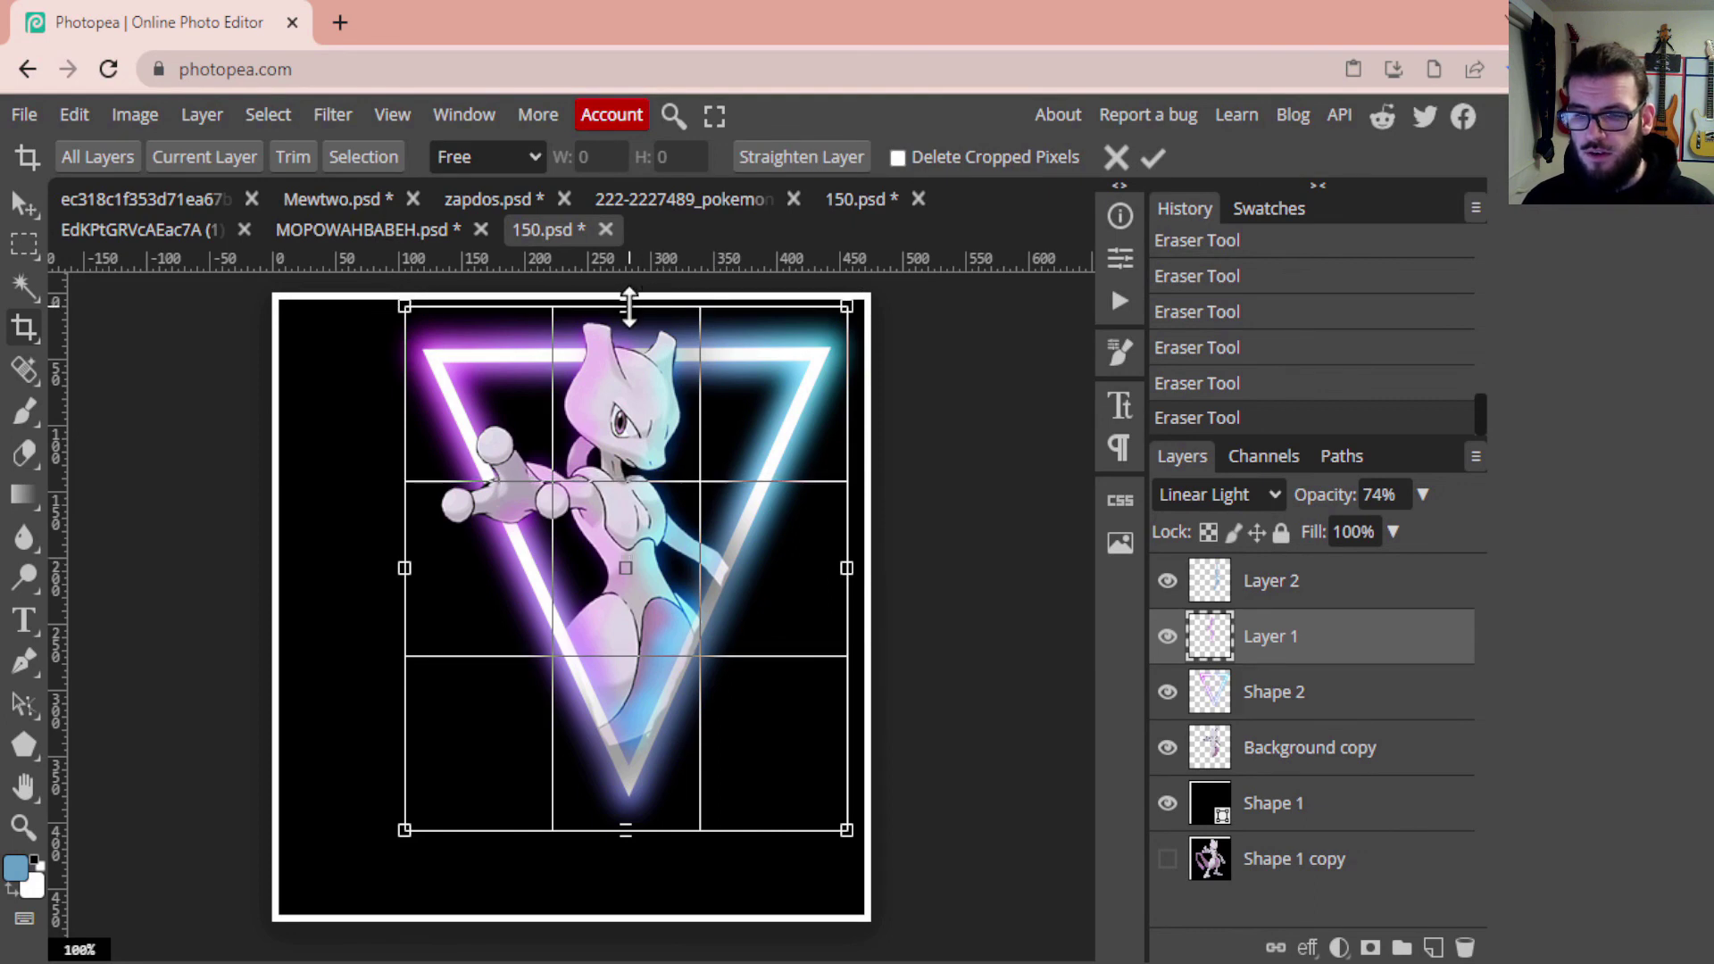
{"action": "key", "text": "Return"}
{"action": "left_click_drag", "start_coordinate": [681, 493], "coordinate": [180, 375]}
{"action": "key", "text": "Escape"}
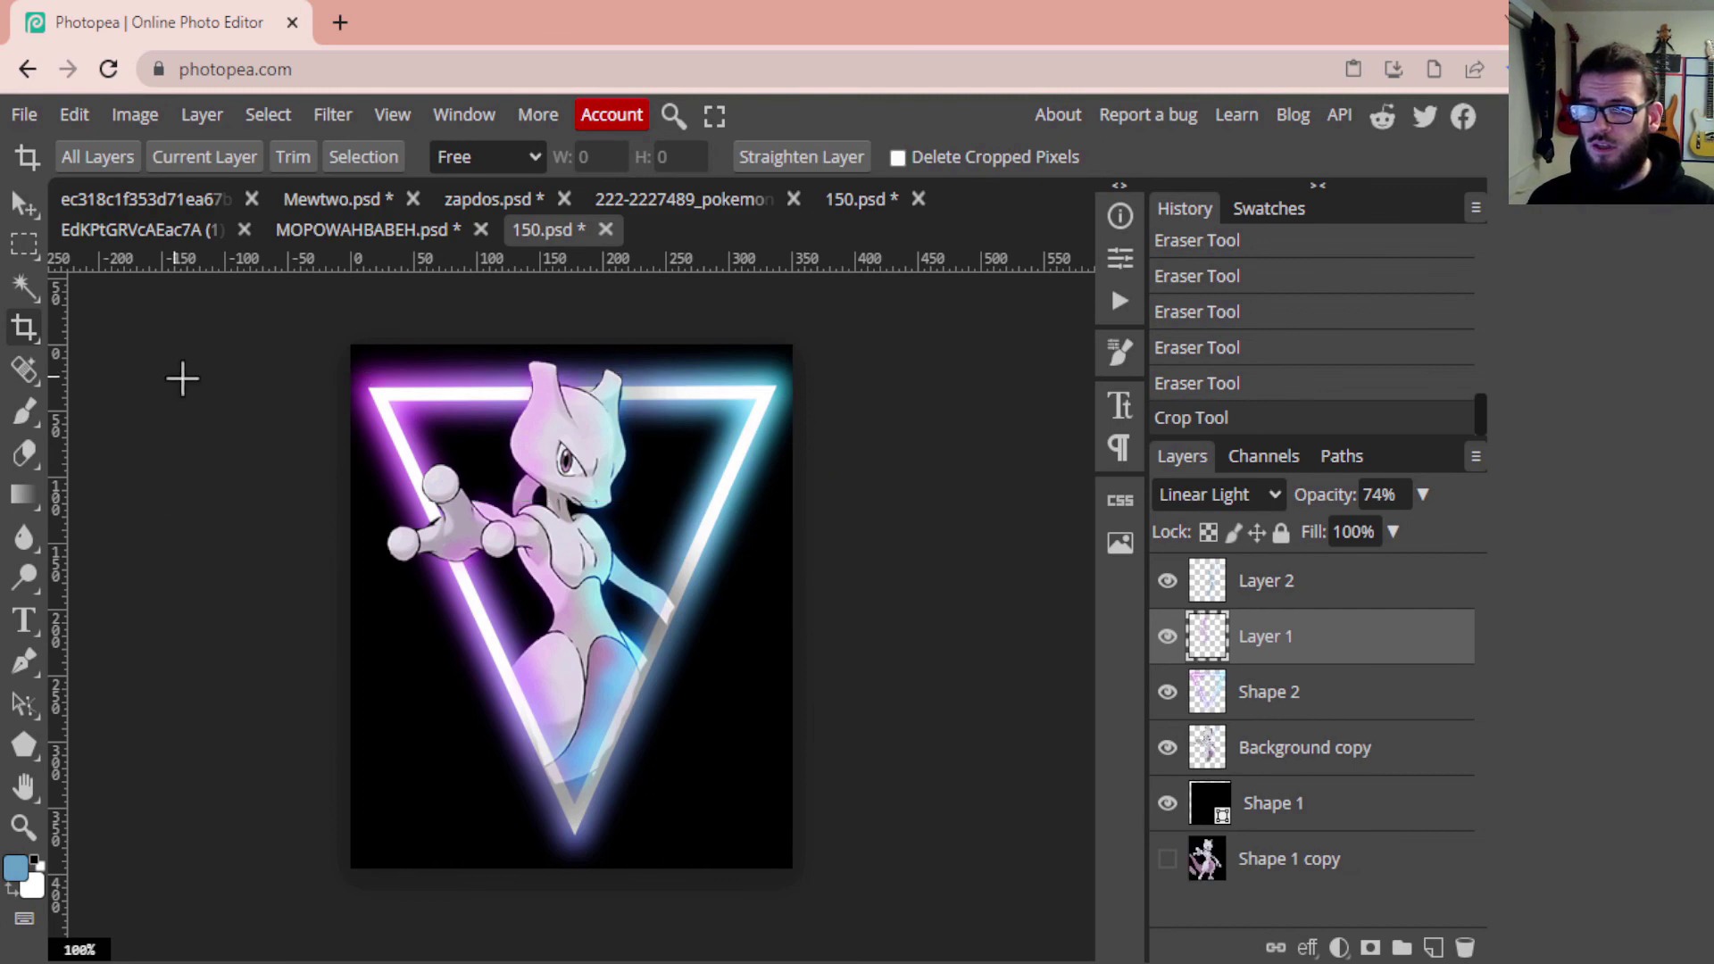